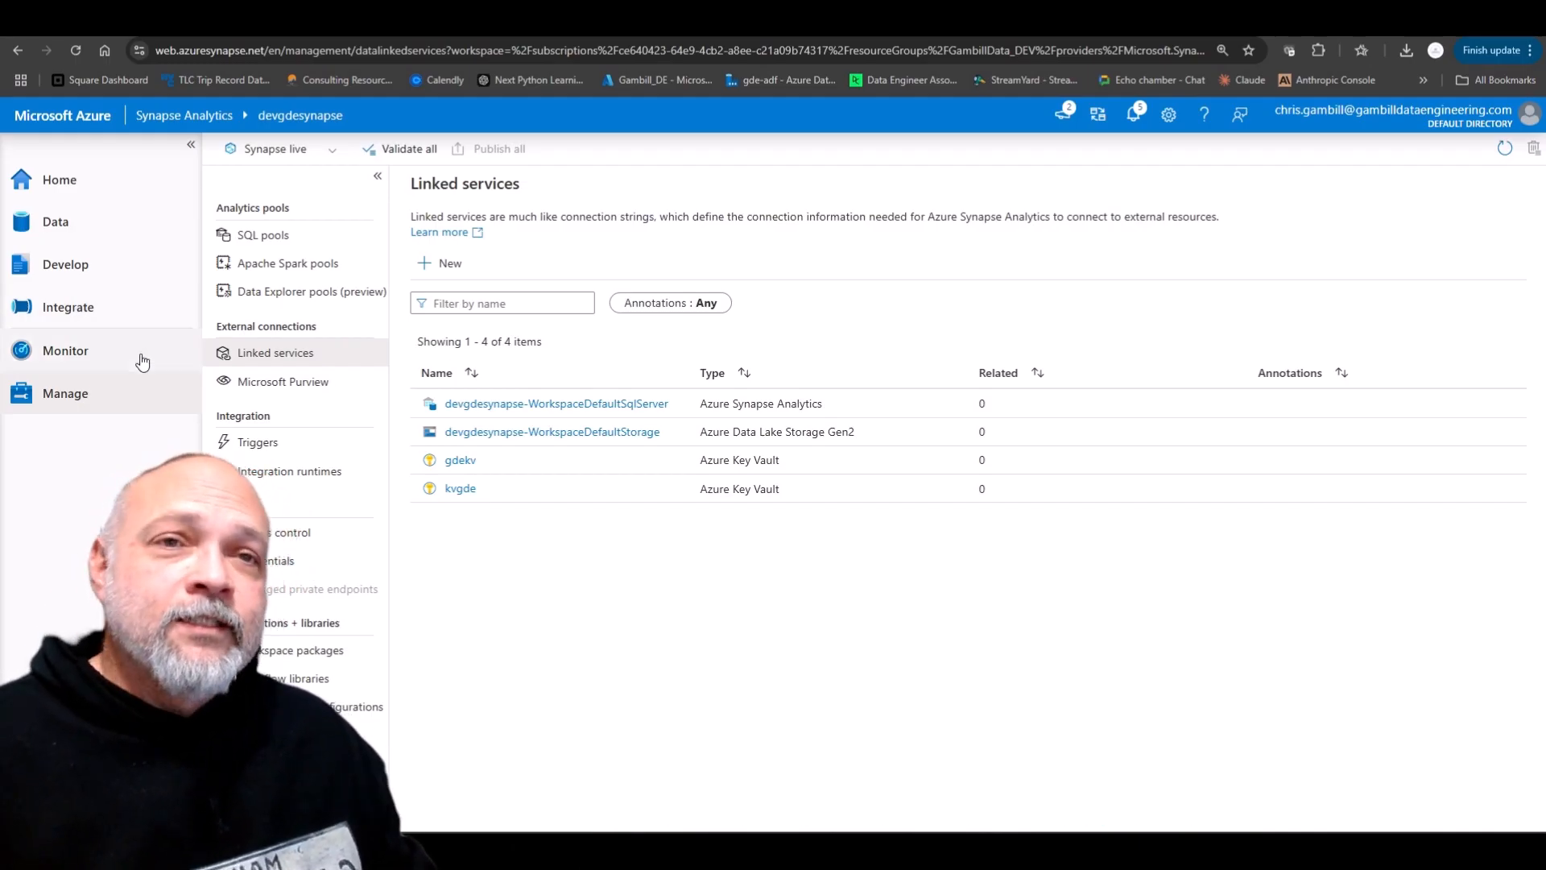
- Start a new linked service, search the connectors for "sql" and choose SQL server as its type
left_click(439, 265)
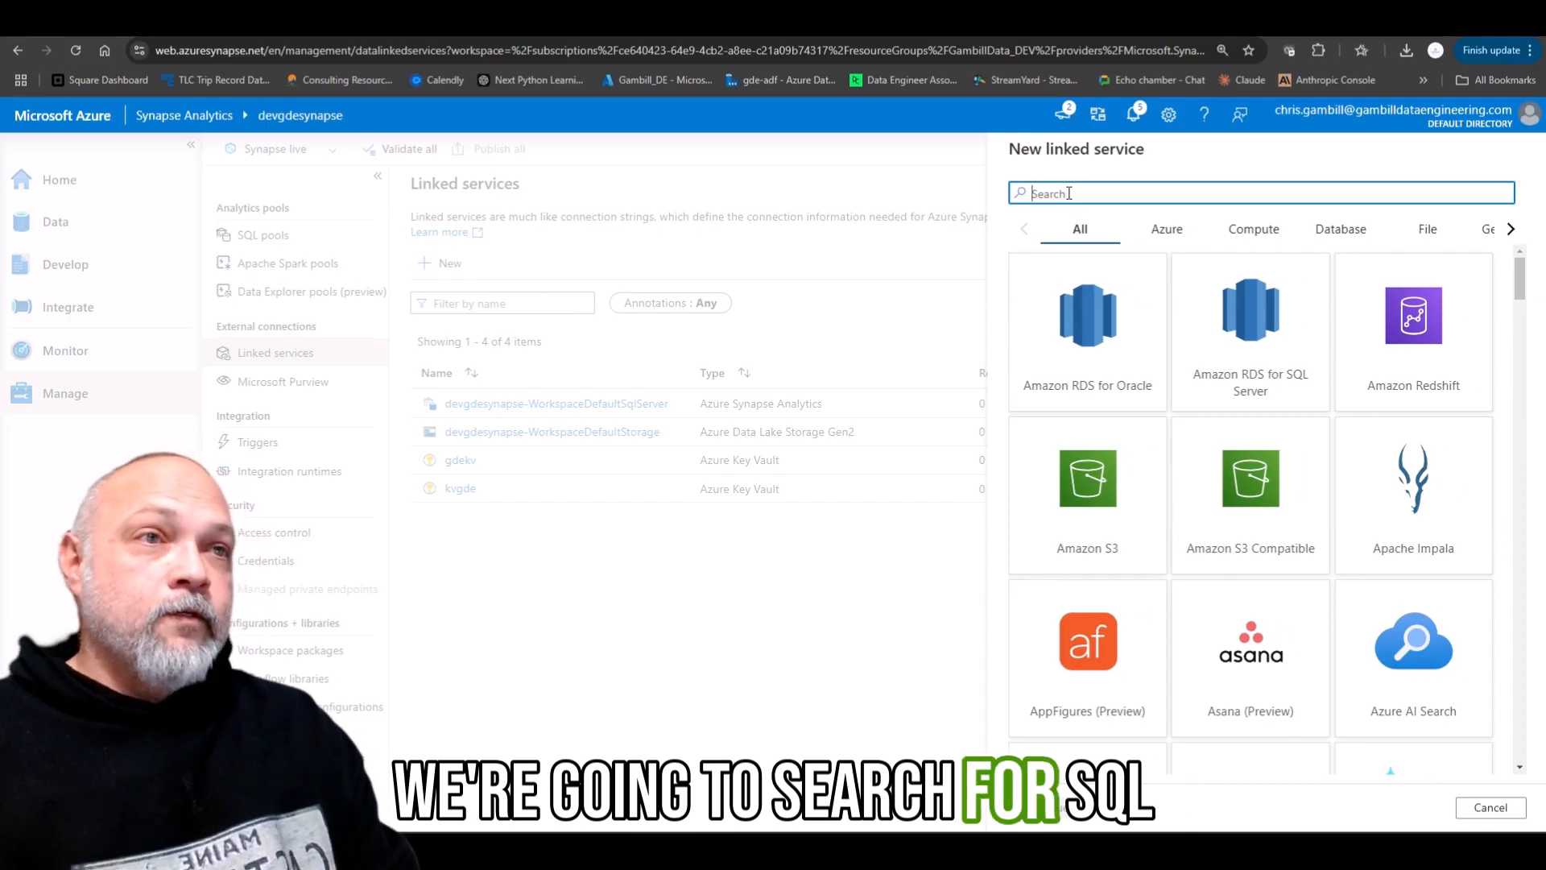
type("sql")
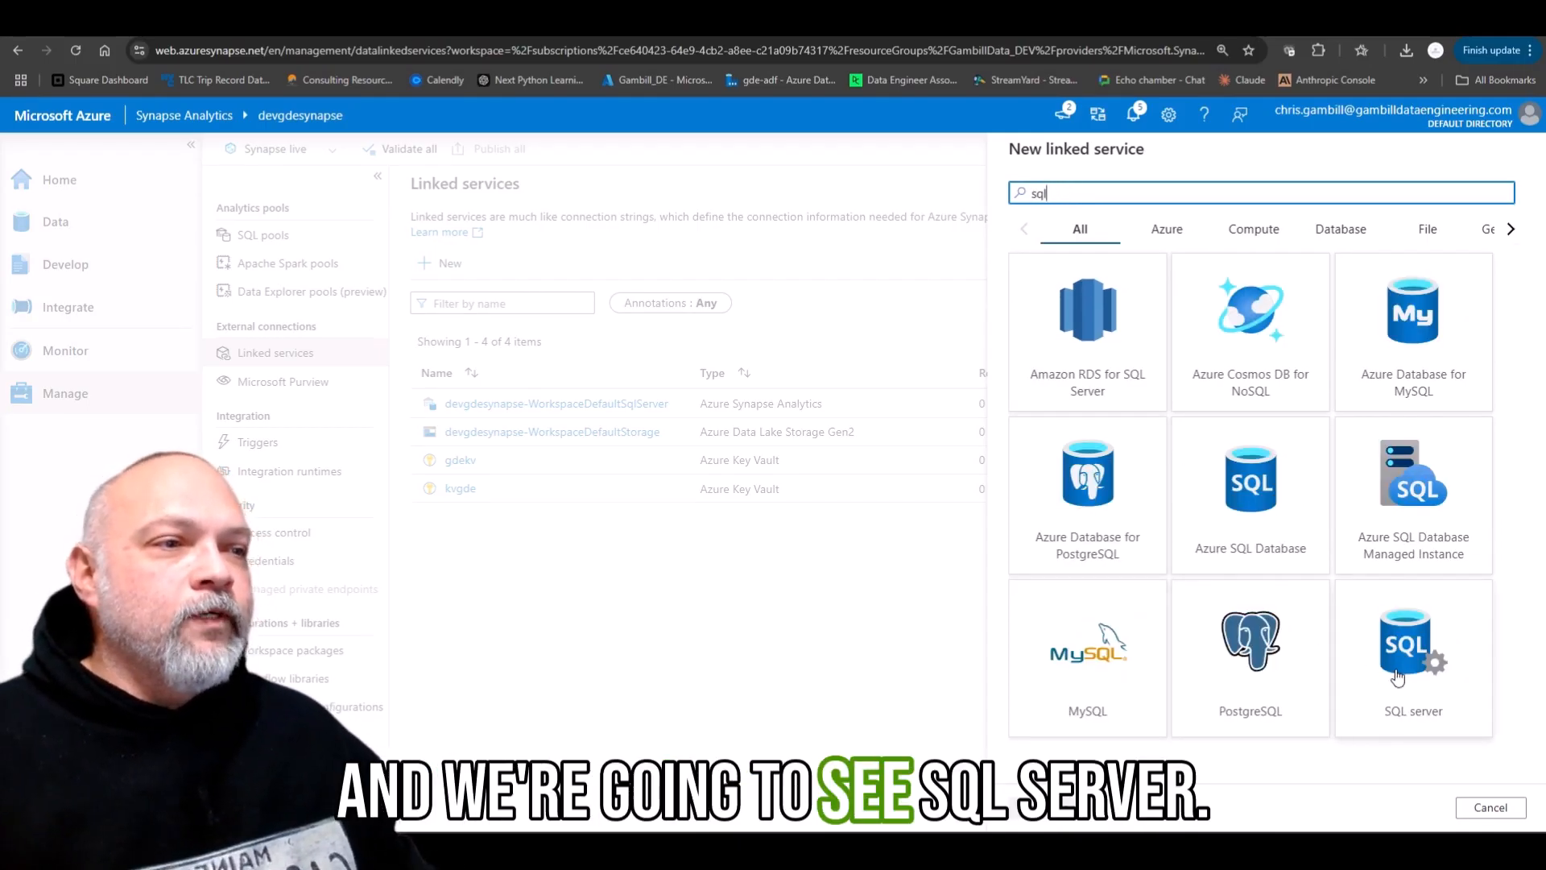
left_click(1428, 680)
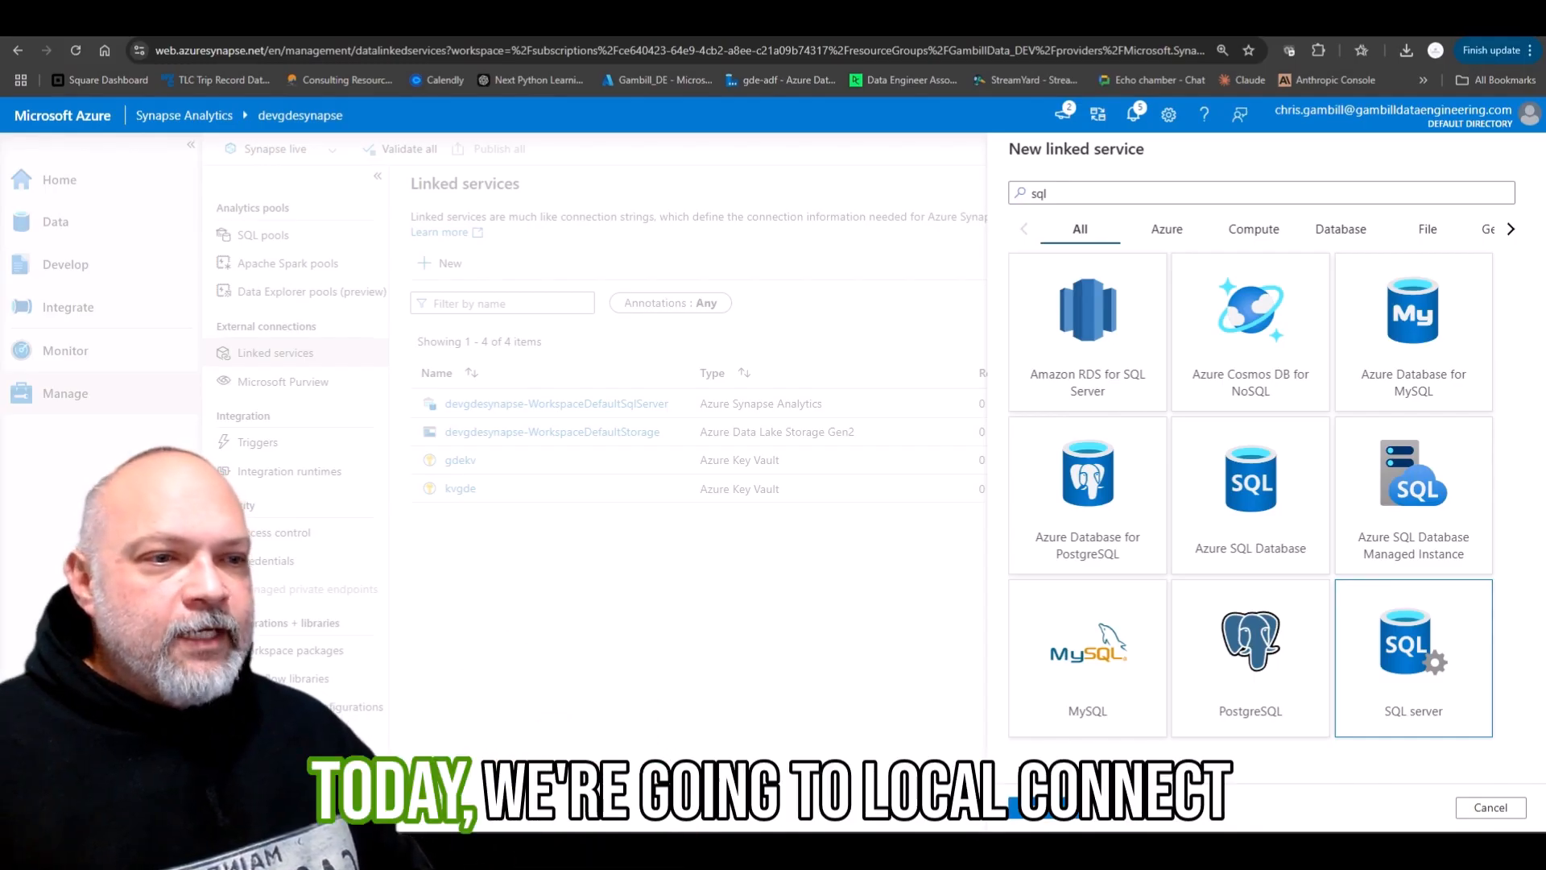
left_click(1058, 812)
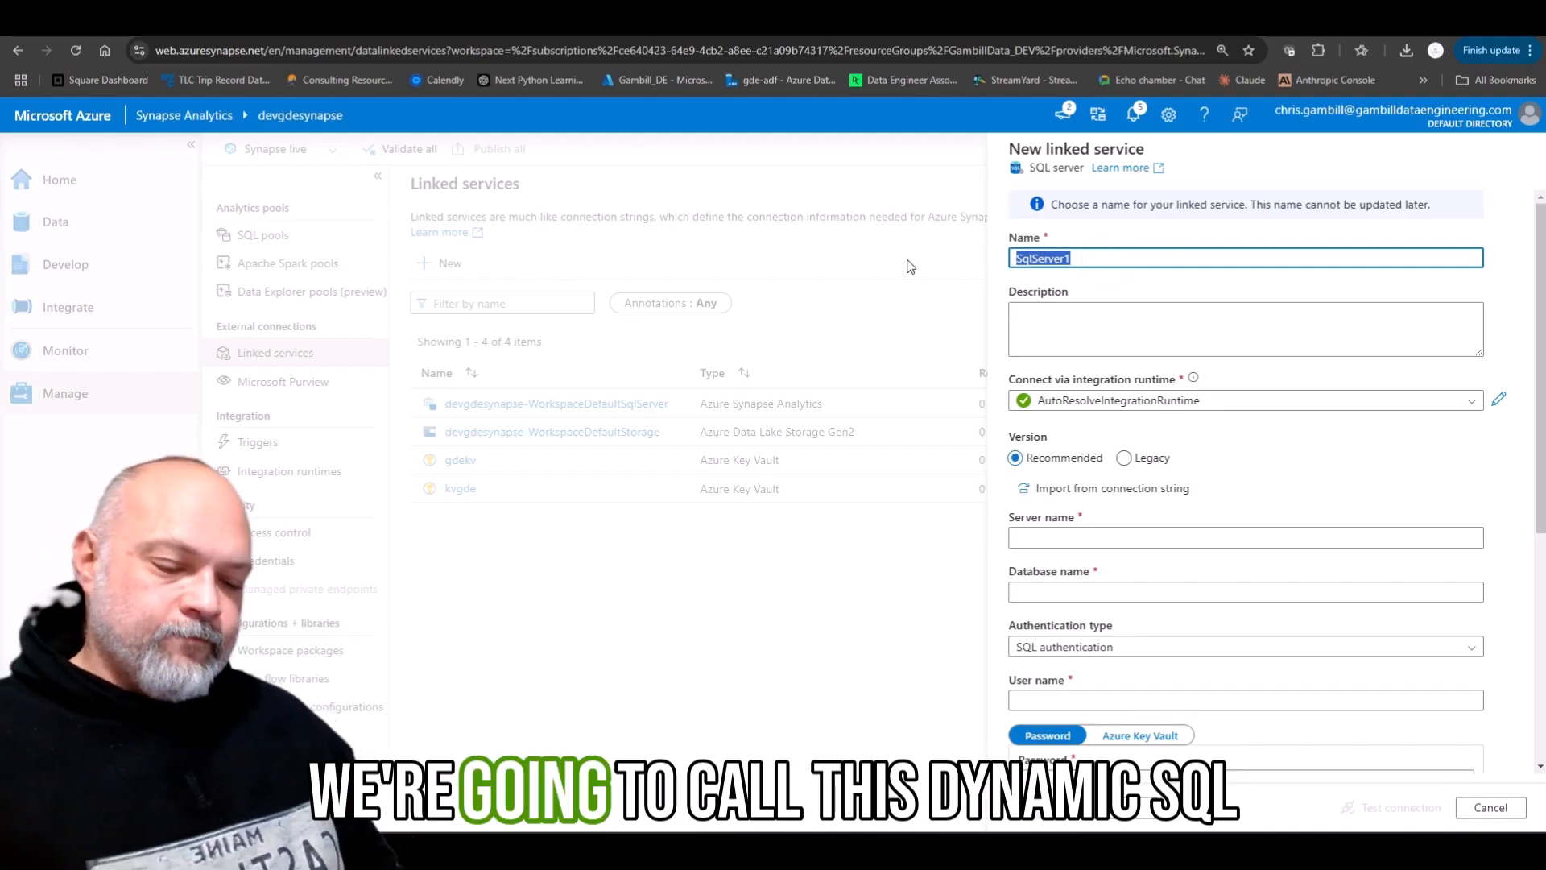
- Name the linked service DynamicSQL and enter the description "Creating a dynamic sql server connection"
type("Dyn")
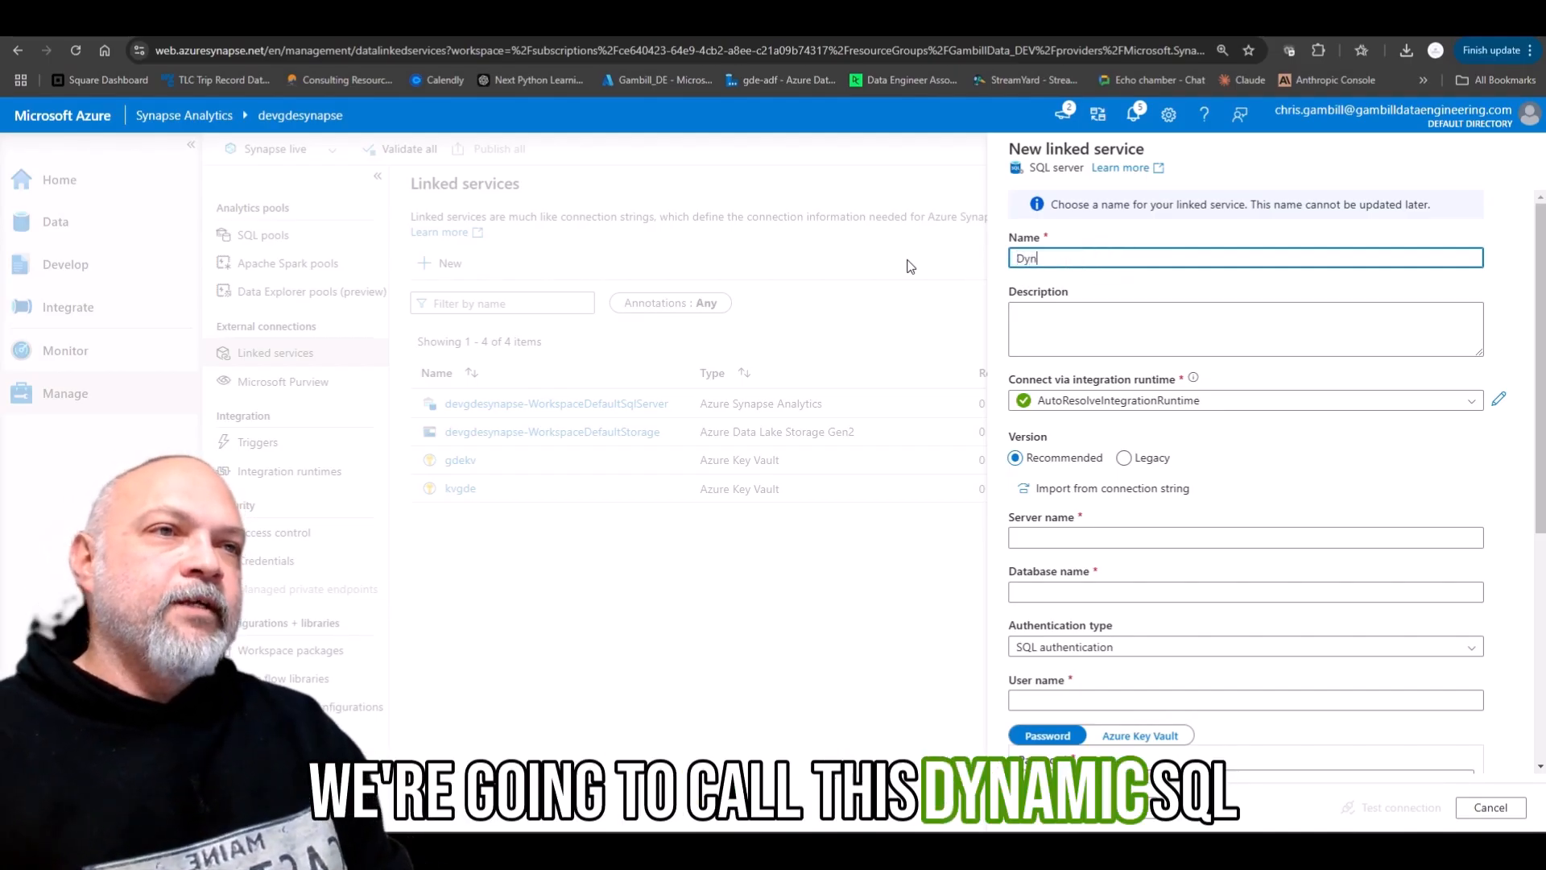
type("amic ")
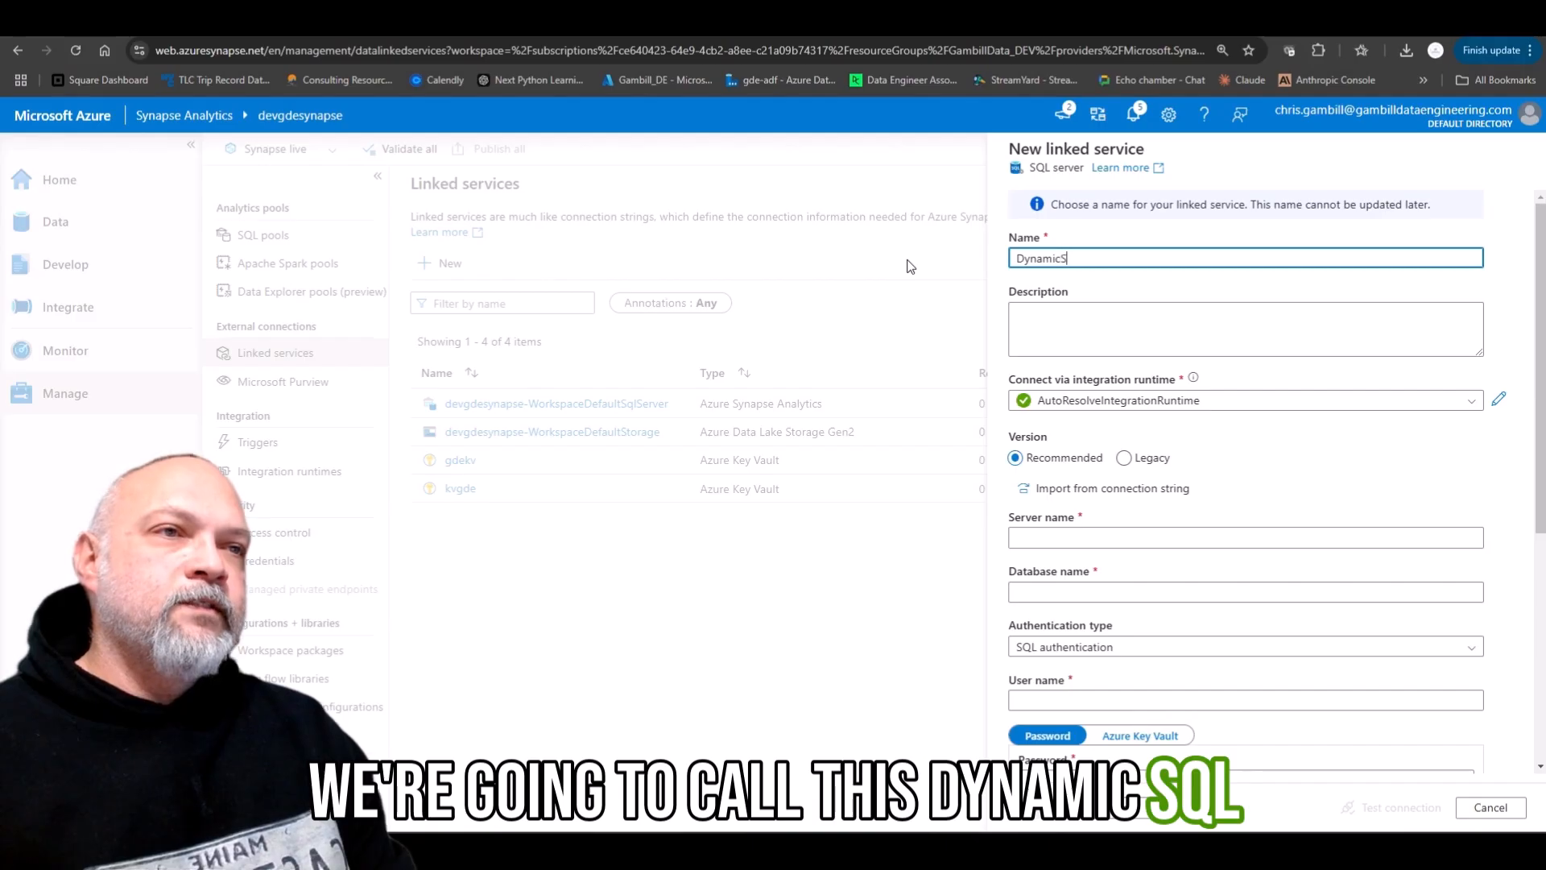
type("QL")
key("Tab")
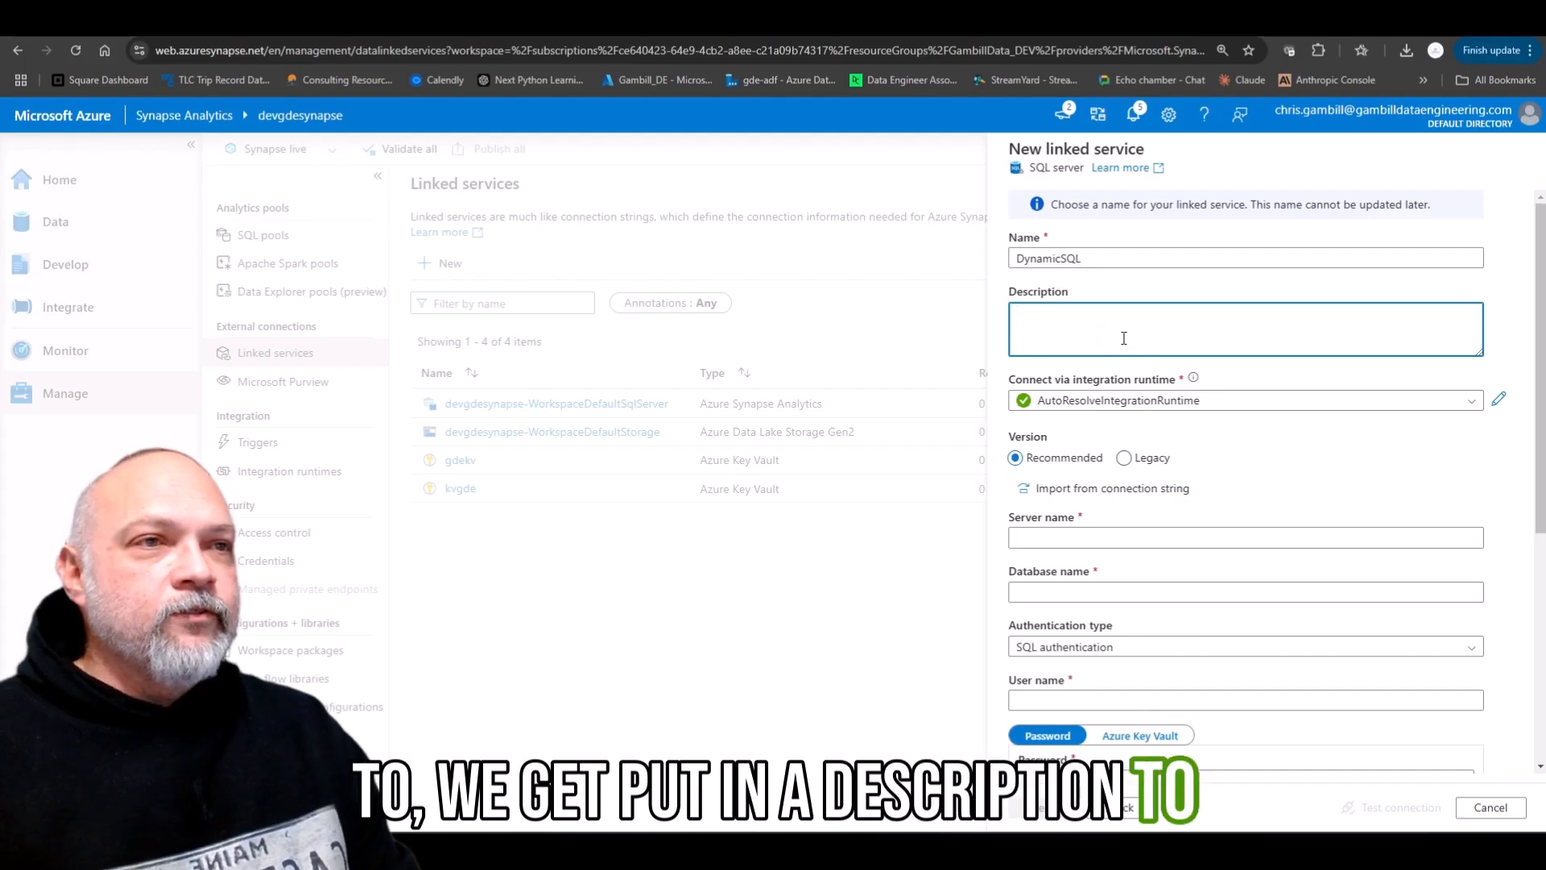
type("Creating ")
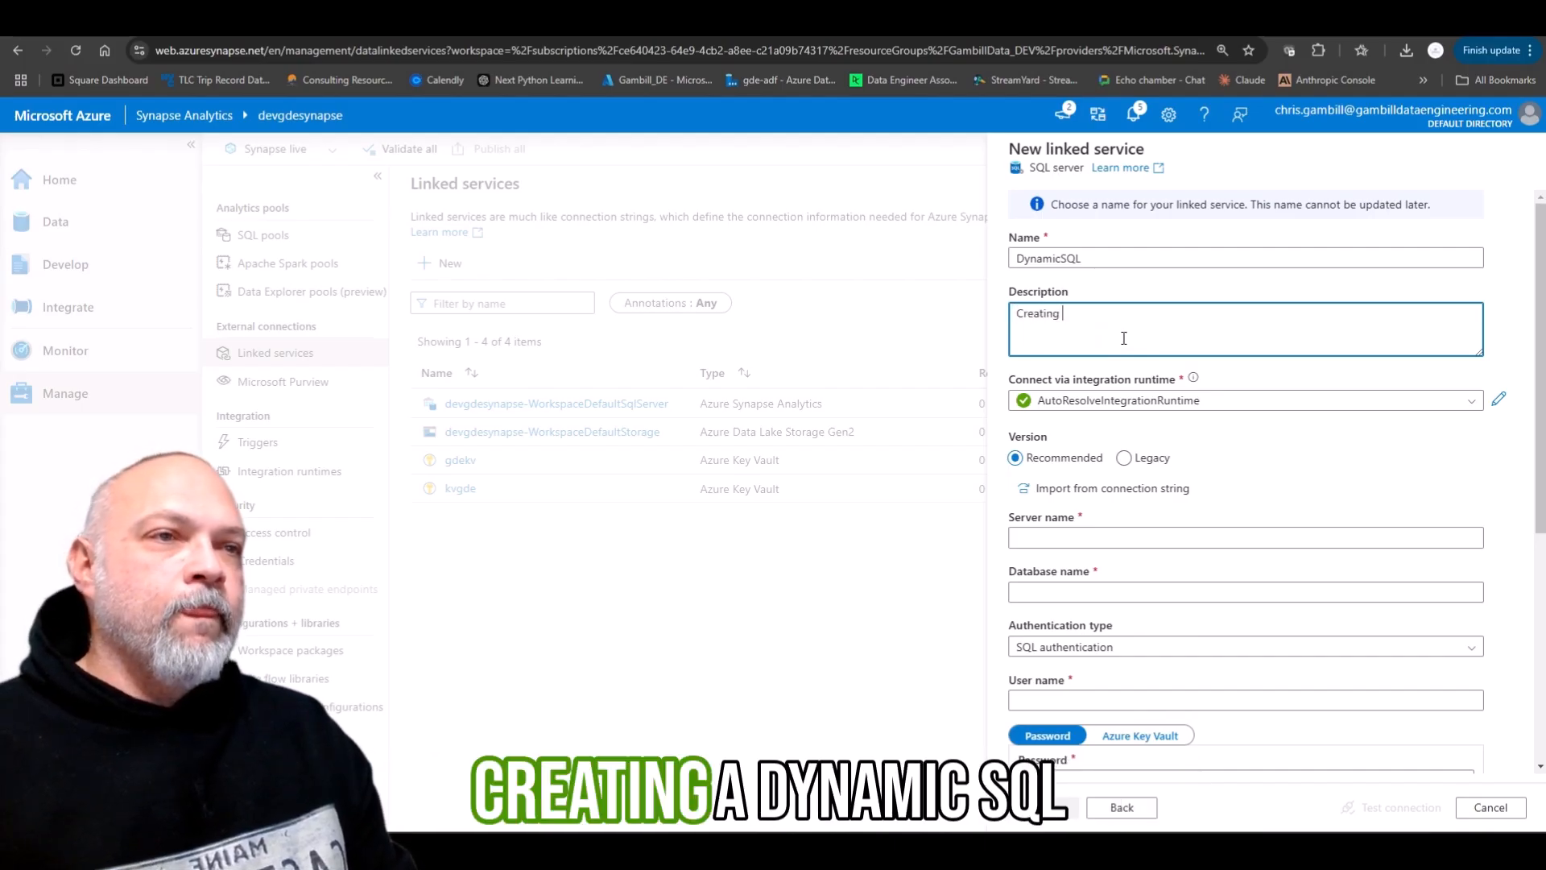
type("a dym")
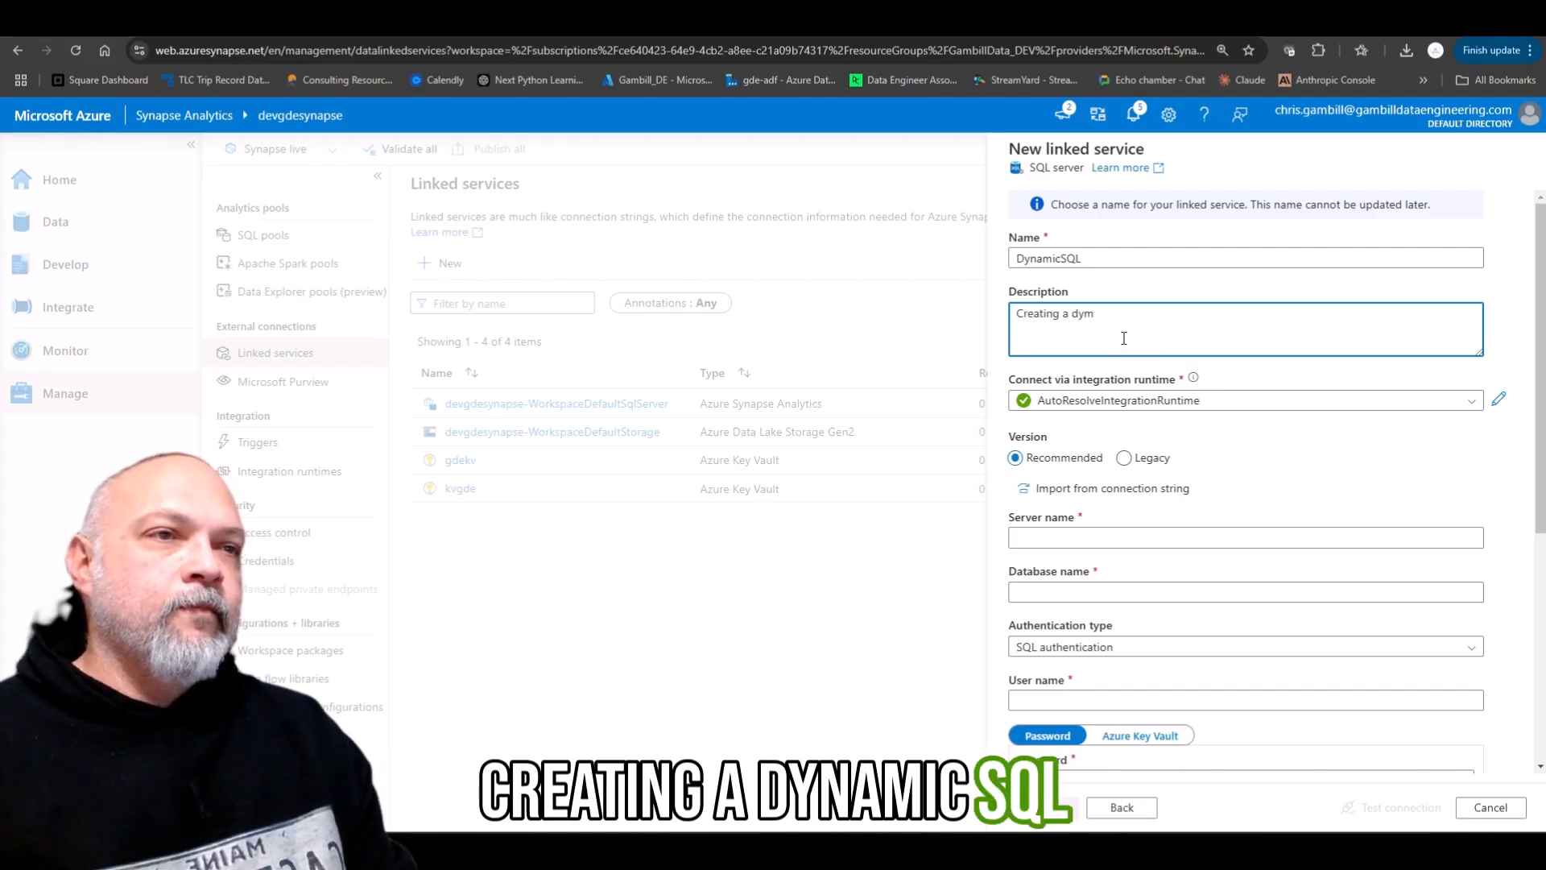
type("nmic sql server connection")
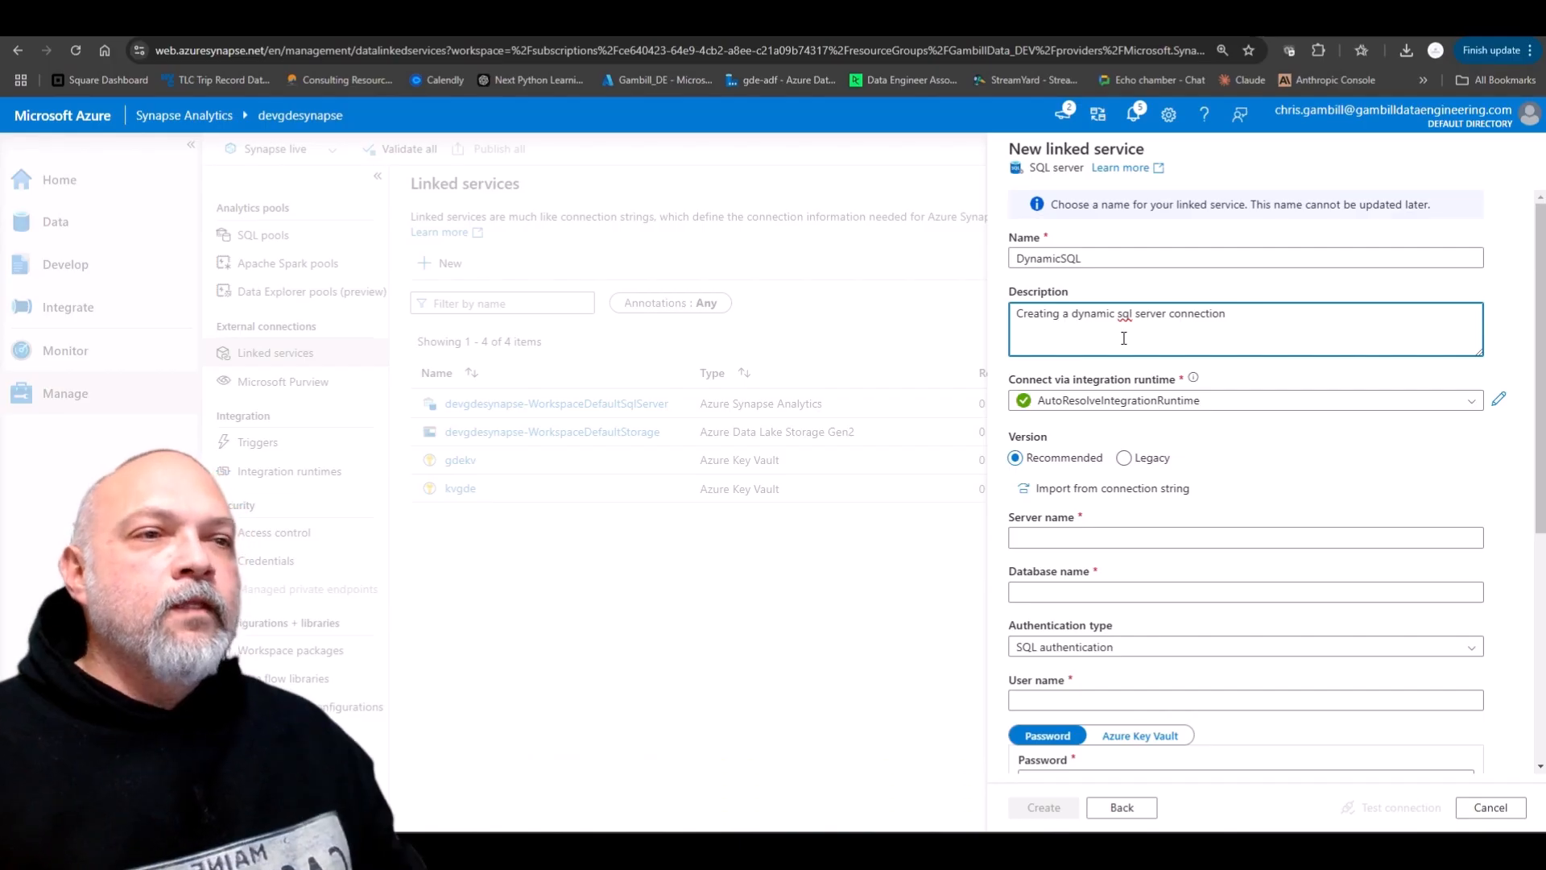
- Set the linked service to connect via the Local-IR integration runtime
left_click(1144, 402)
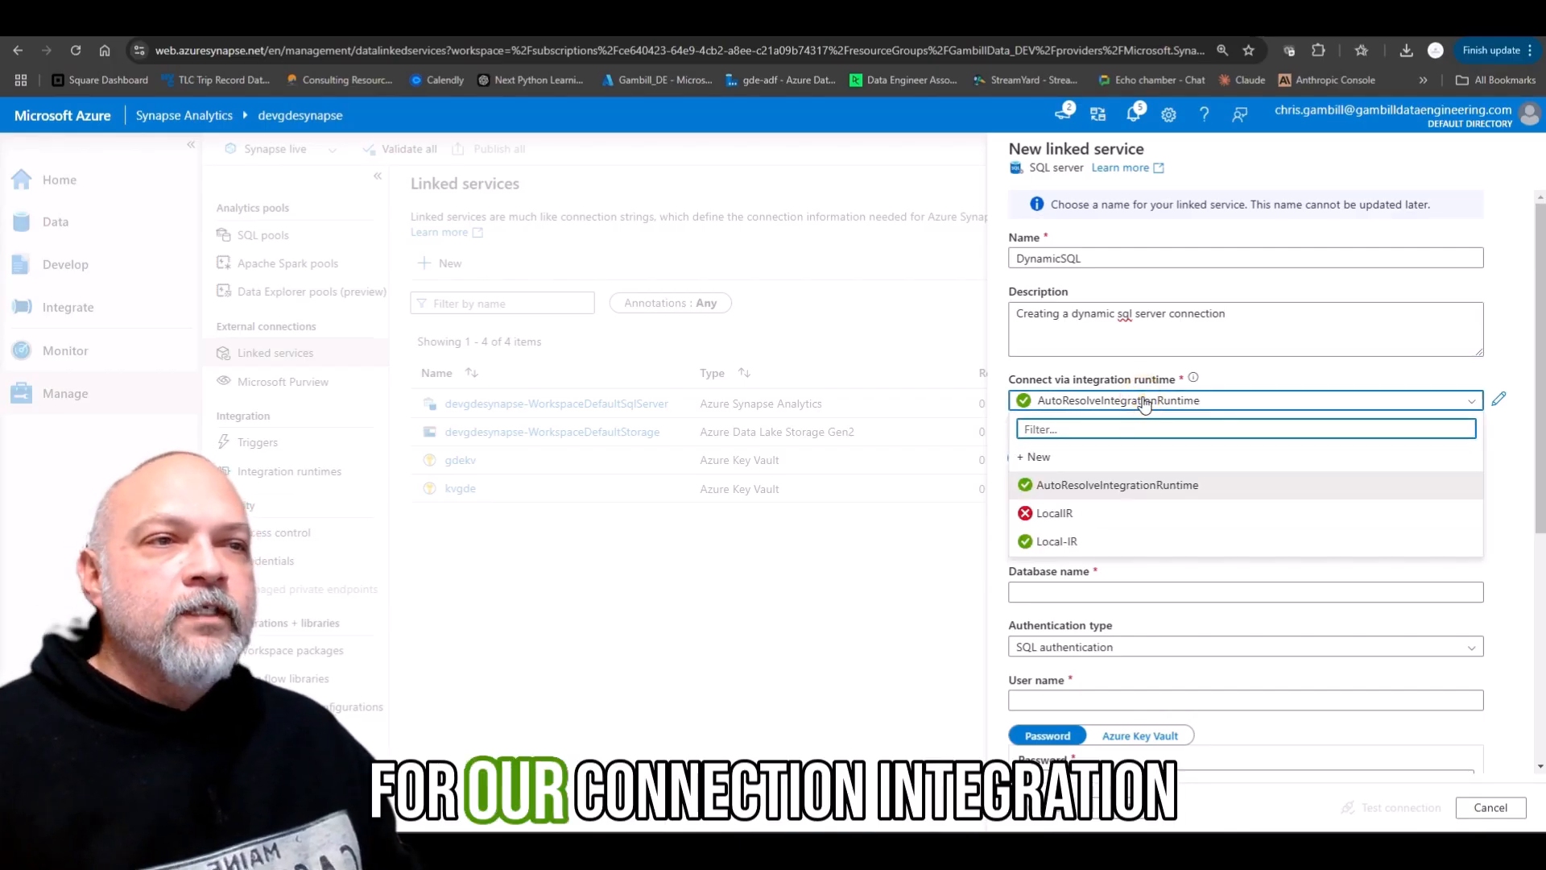
left_click(1158, 551)
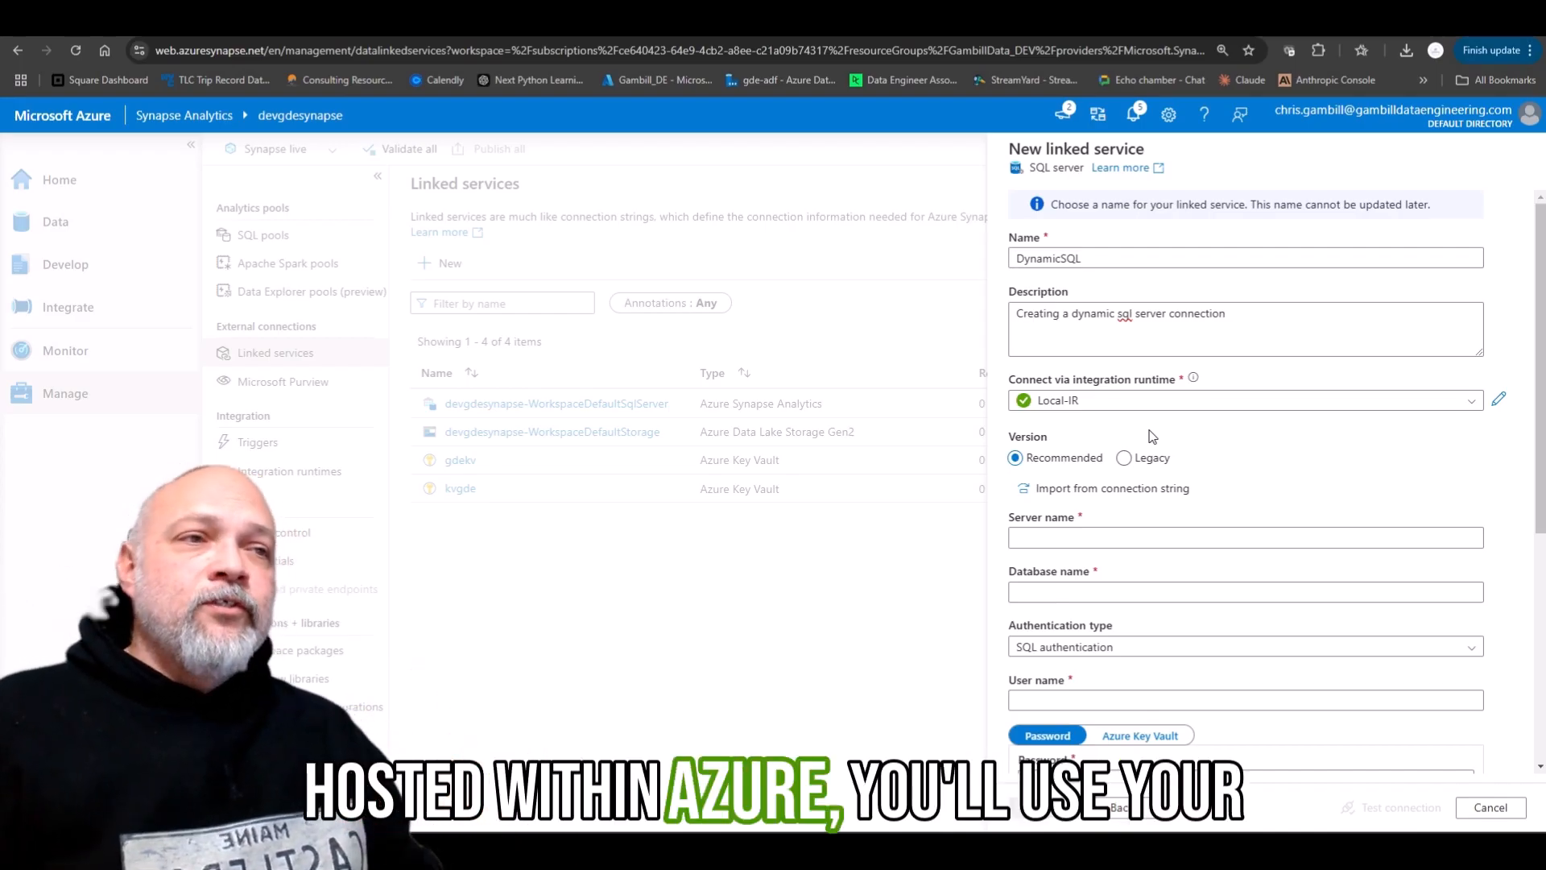
left_click(1151, 402)
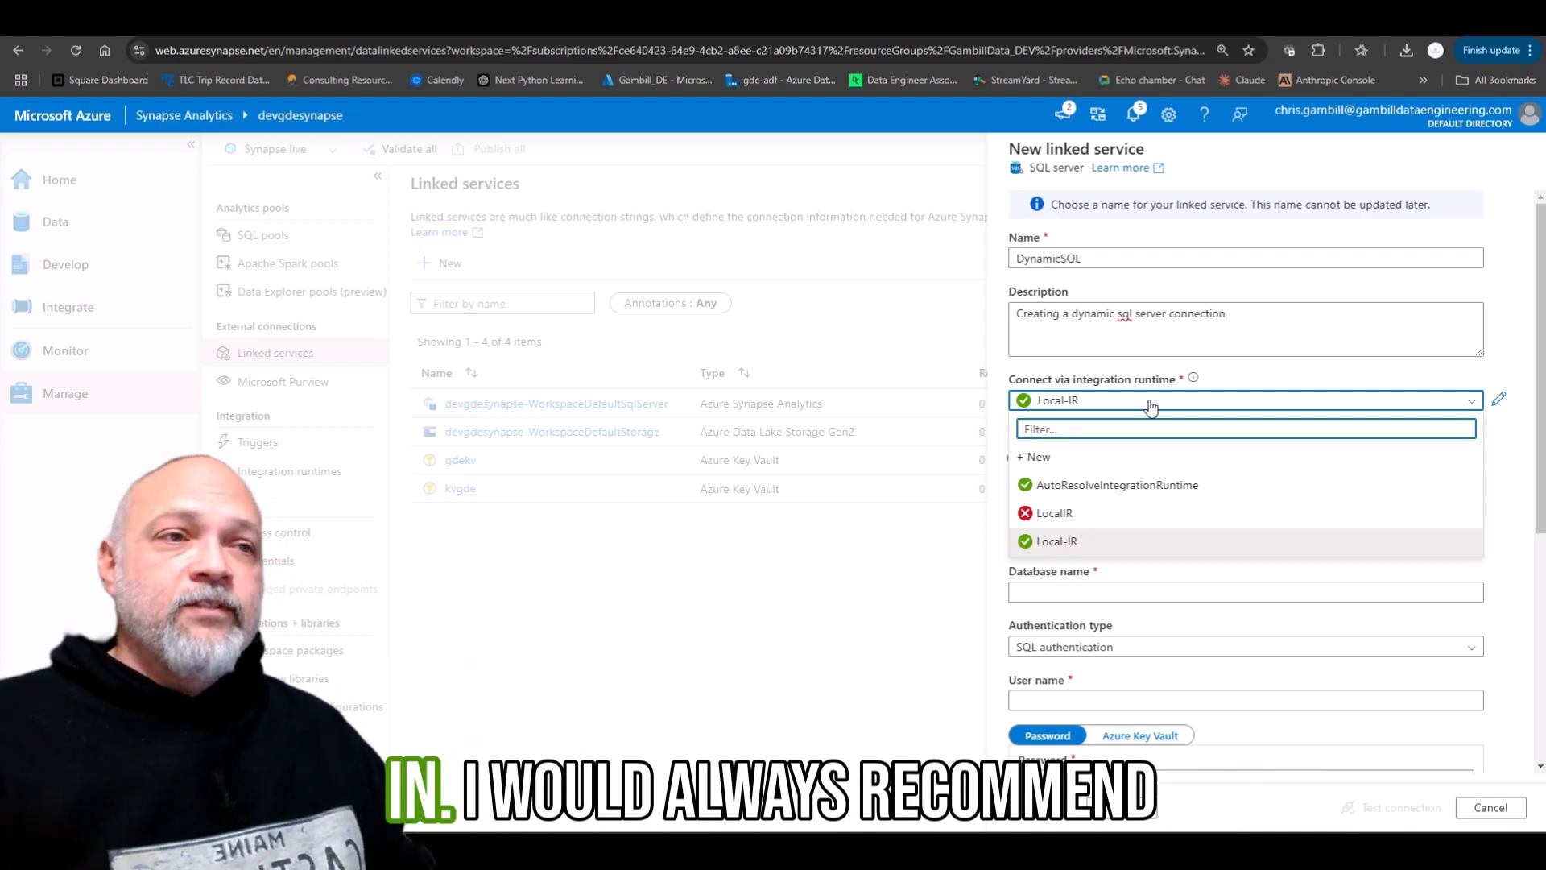
left_click(1149, 401)
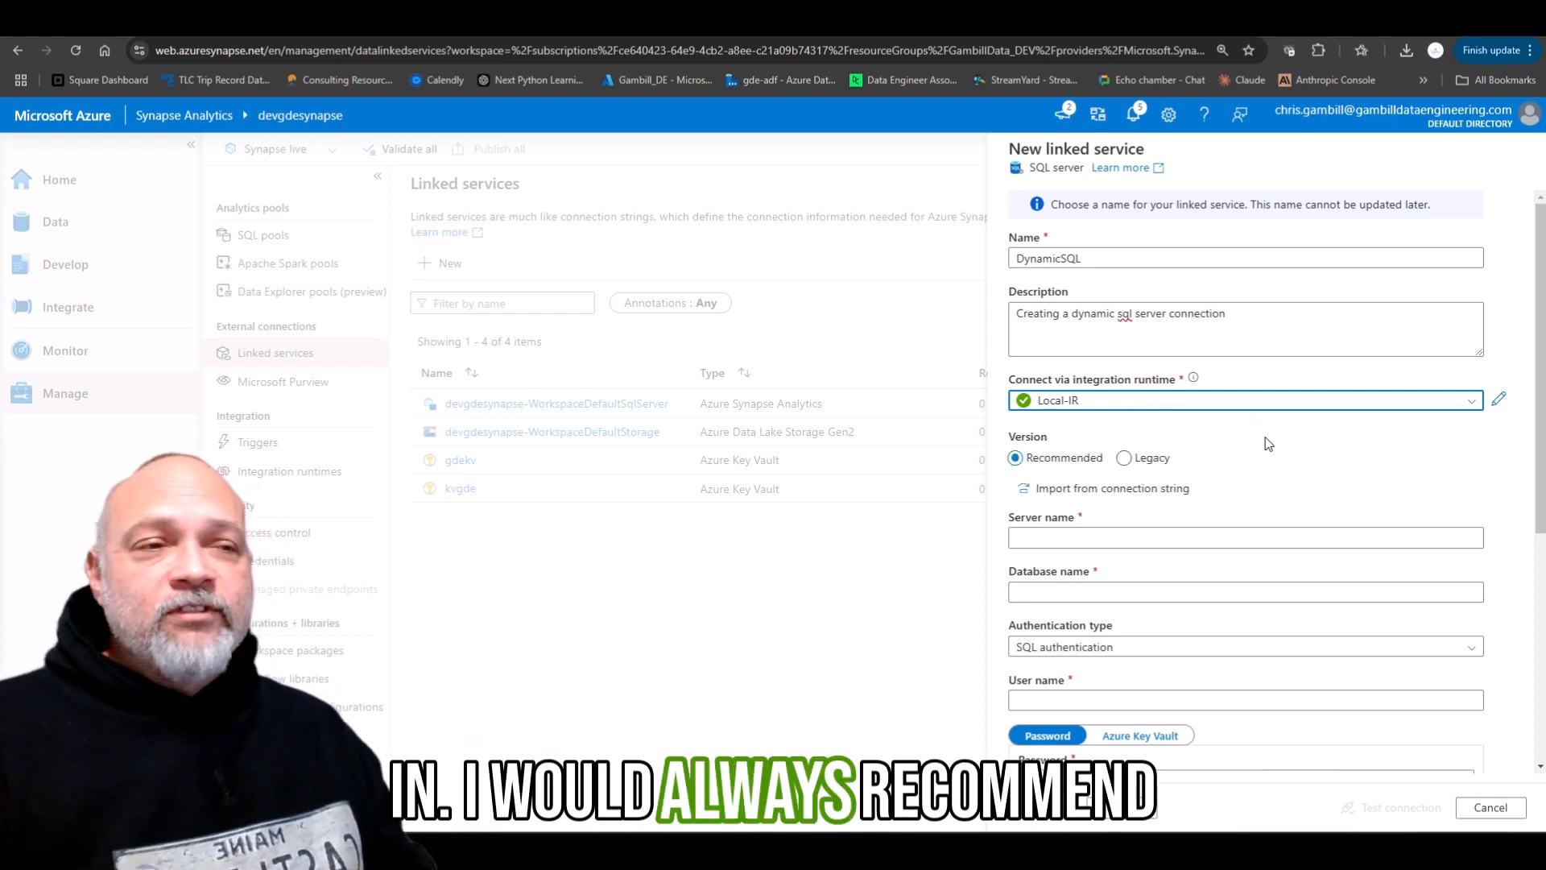
left_click(1284, 455)
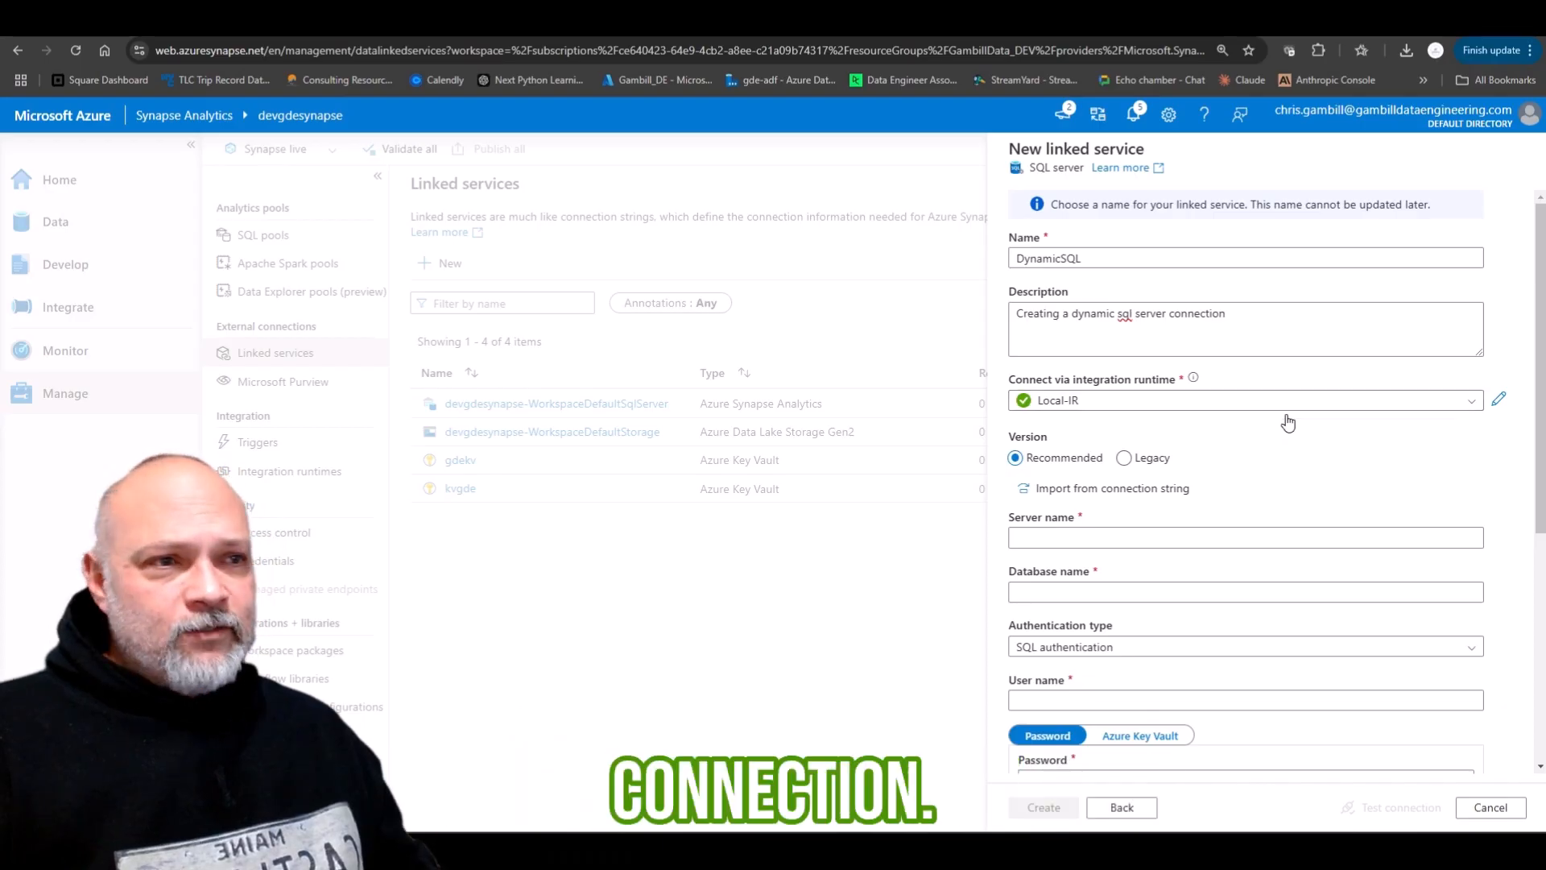
- Add a String parameter named serverName to the linked service, leaving its default value empty
left_click(1041, 536)
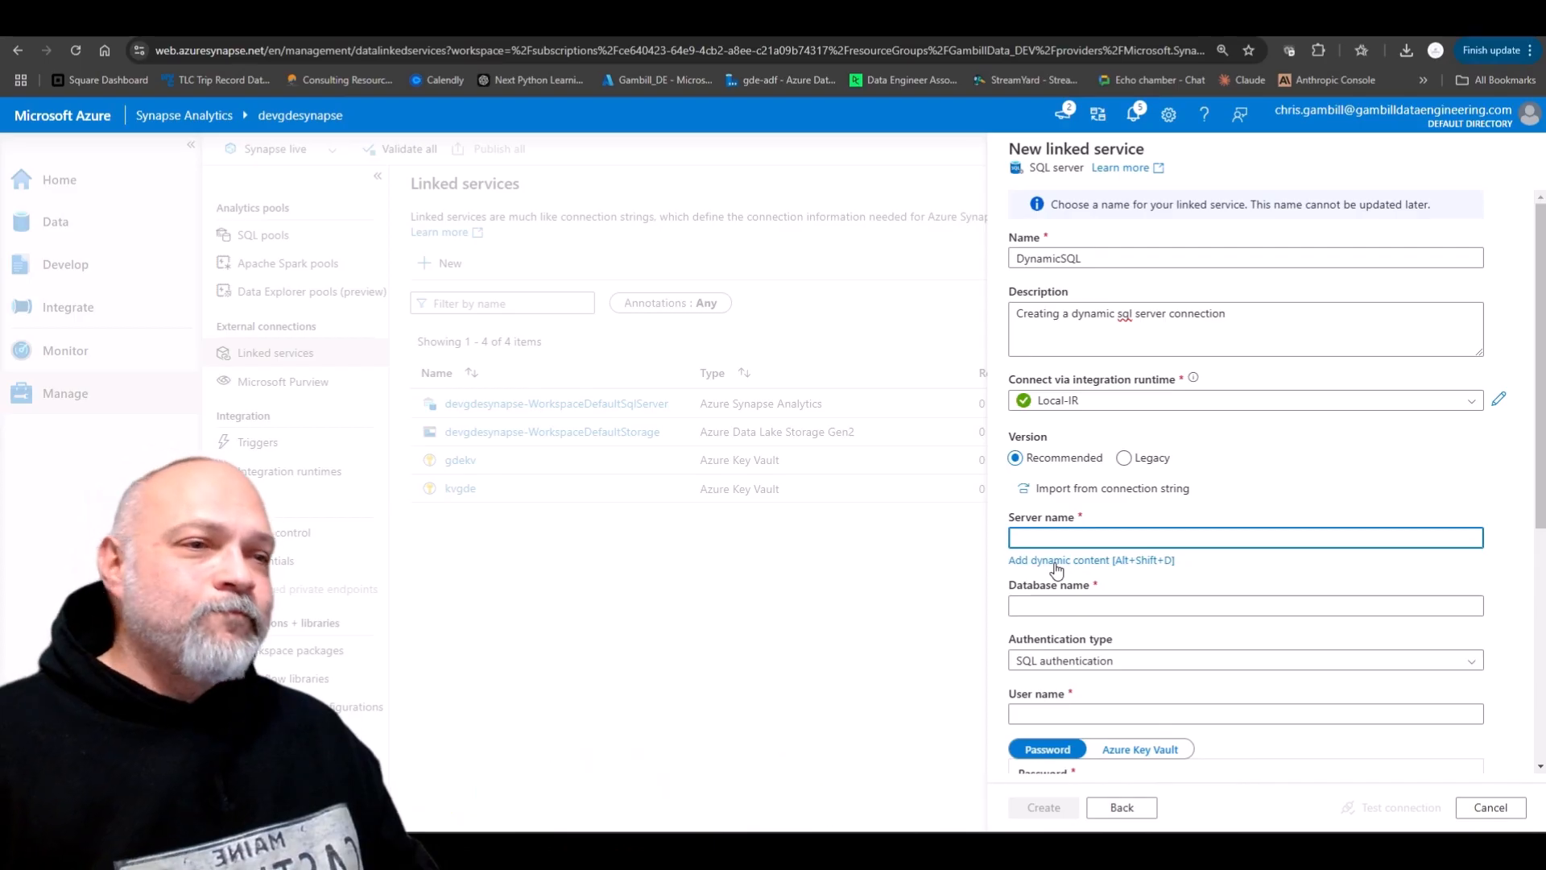
scroll(1303, 568, "down", 5)
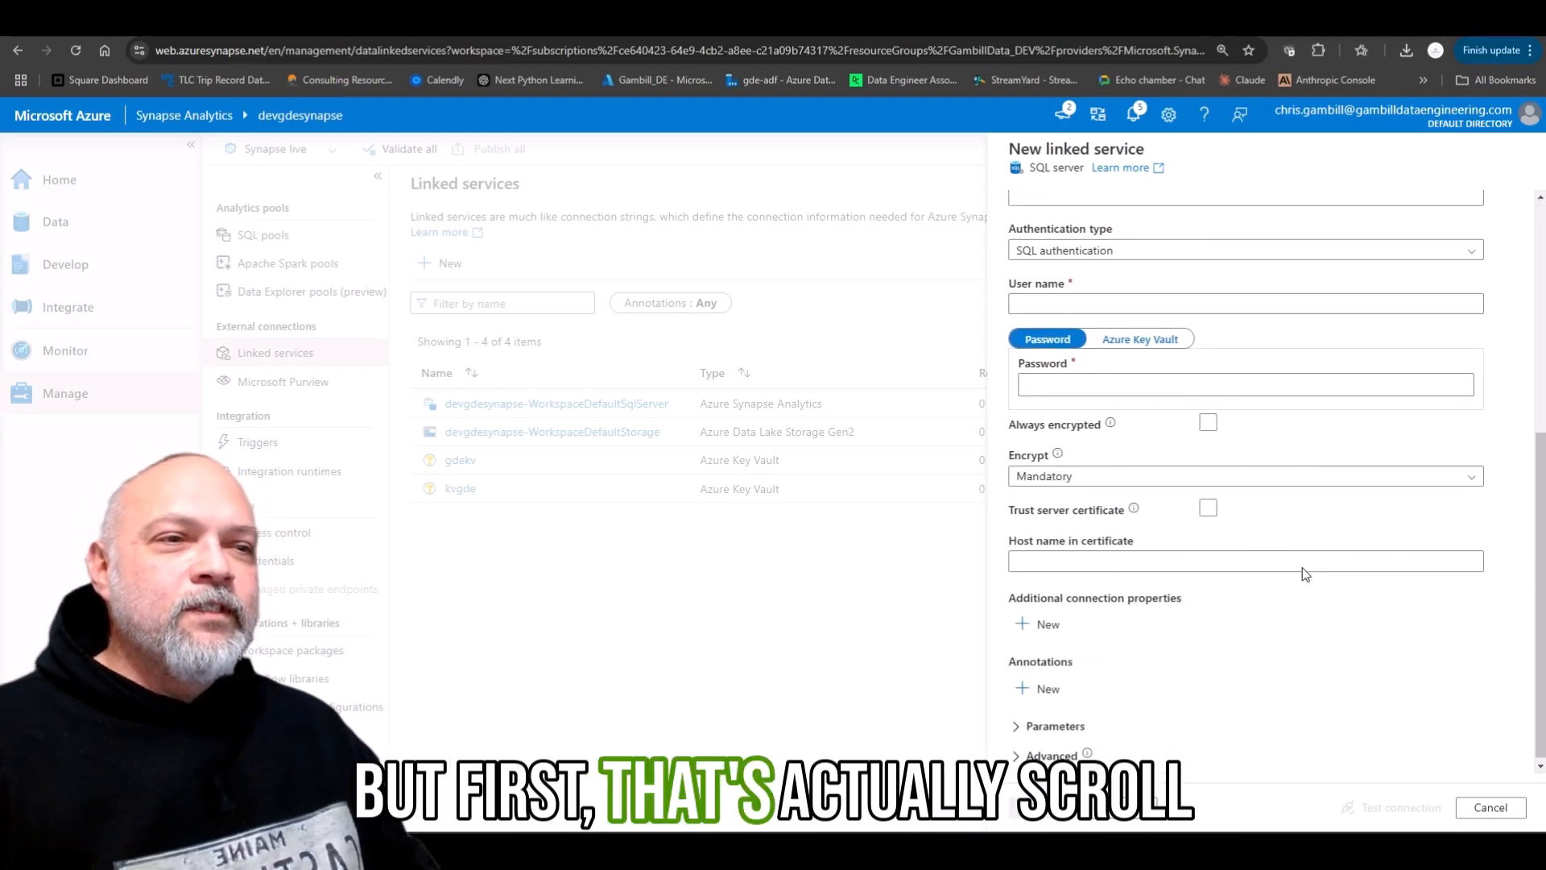
left_click(1020, 723)
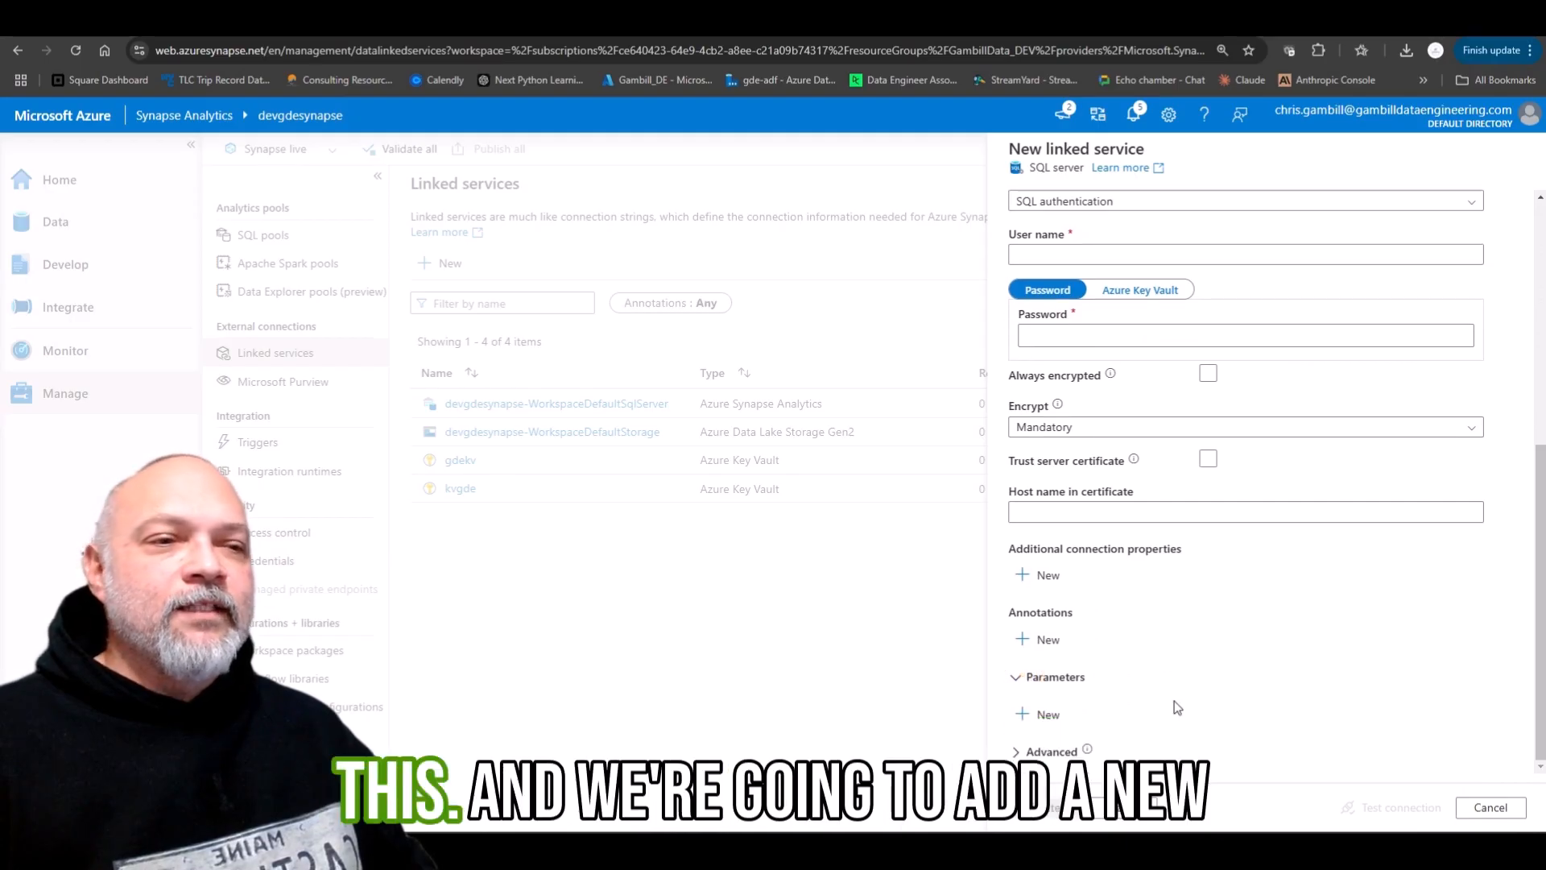
left_click(1056, 715)
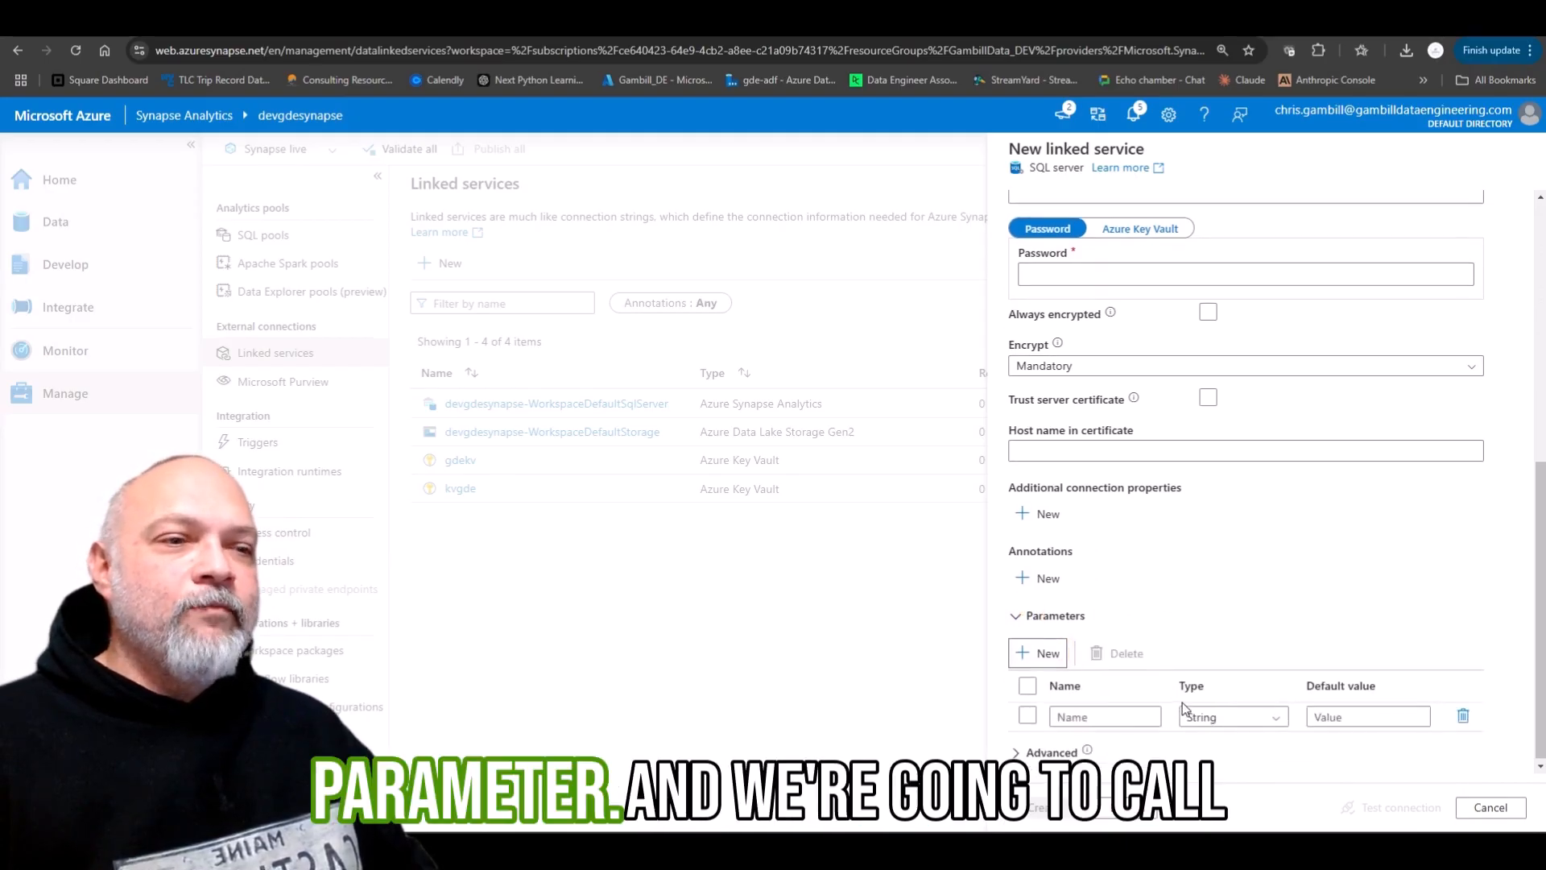
left_click(1078, 716)
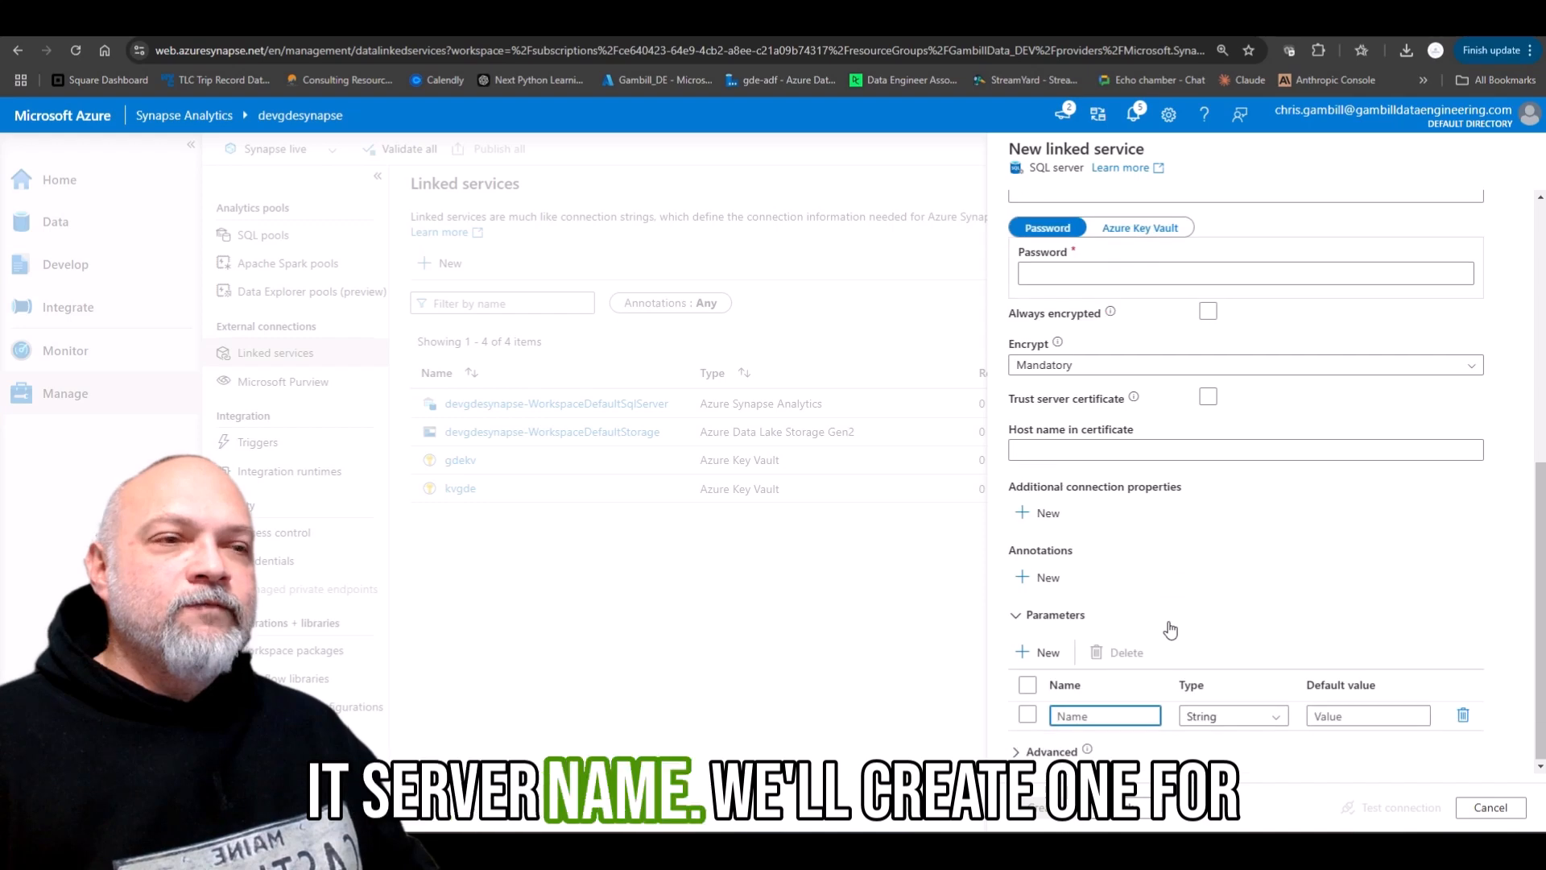
scroll(1170, 629, "up", 3)
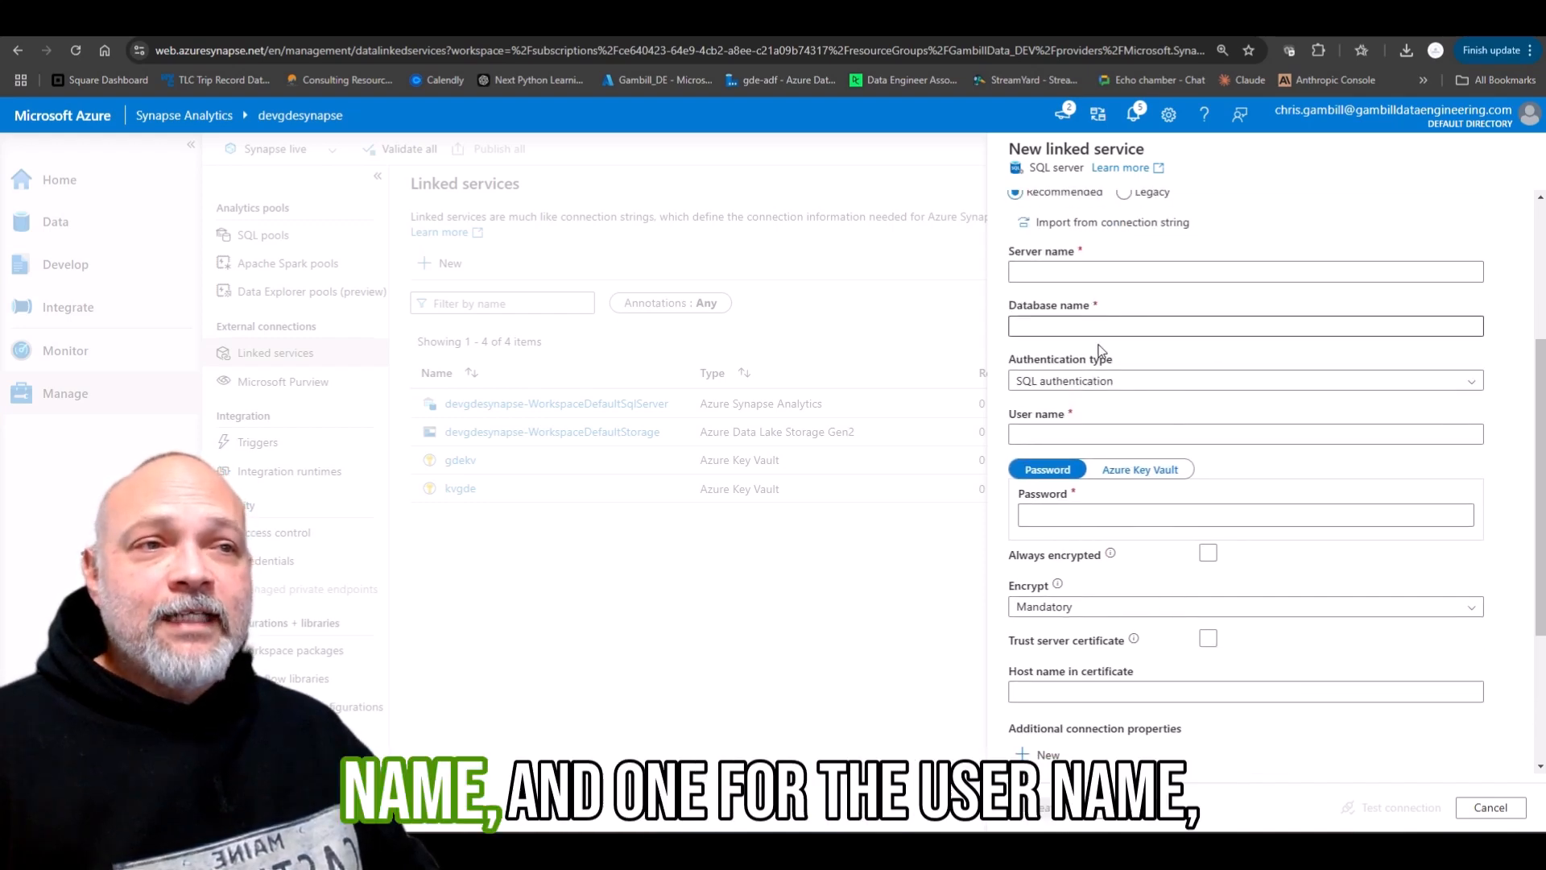
scroll(1226, 648, "down", 3)
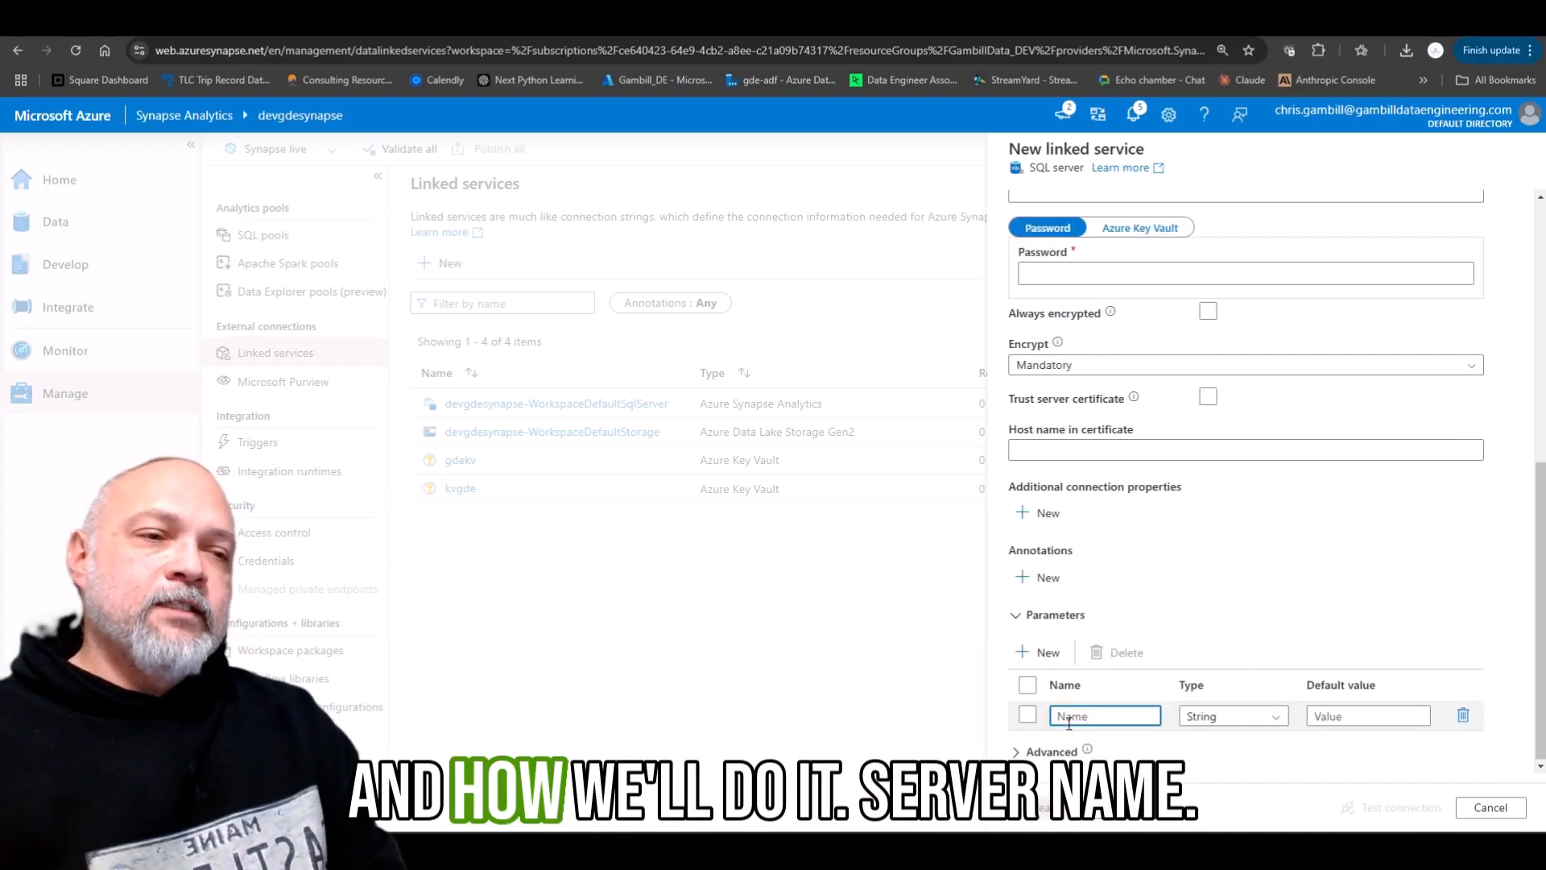
type("serverName")
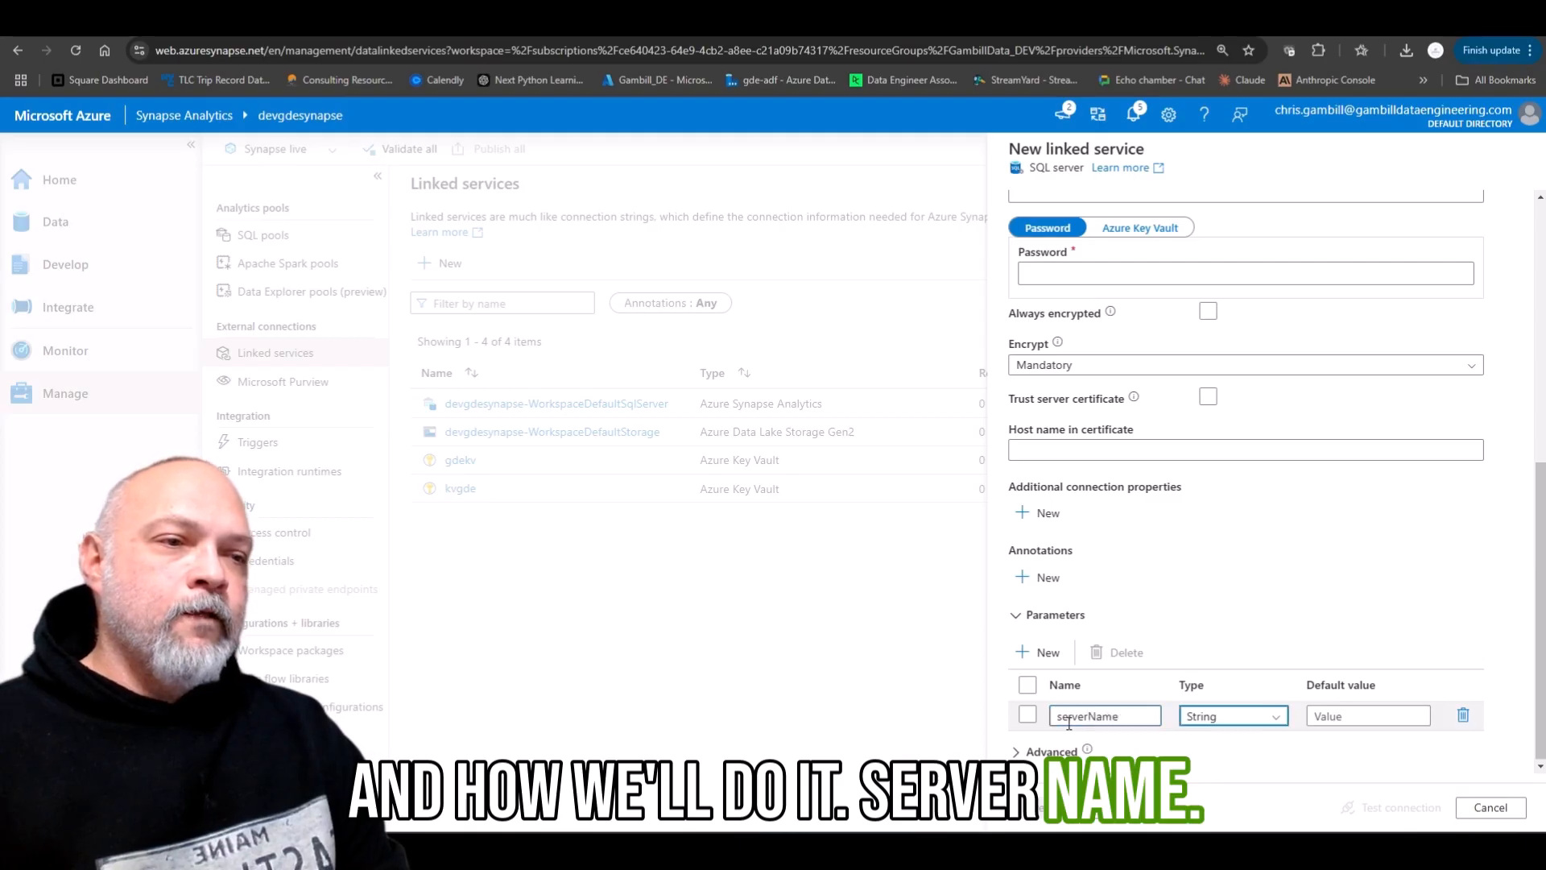
left_click(1342, 717)
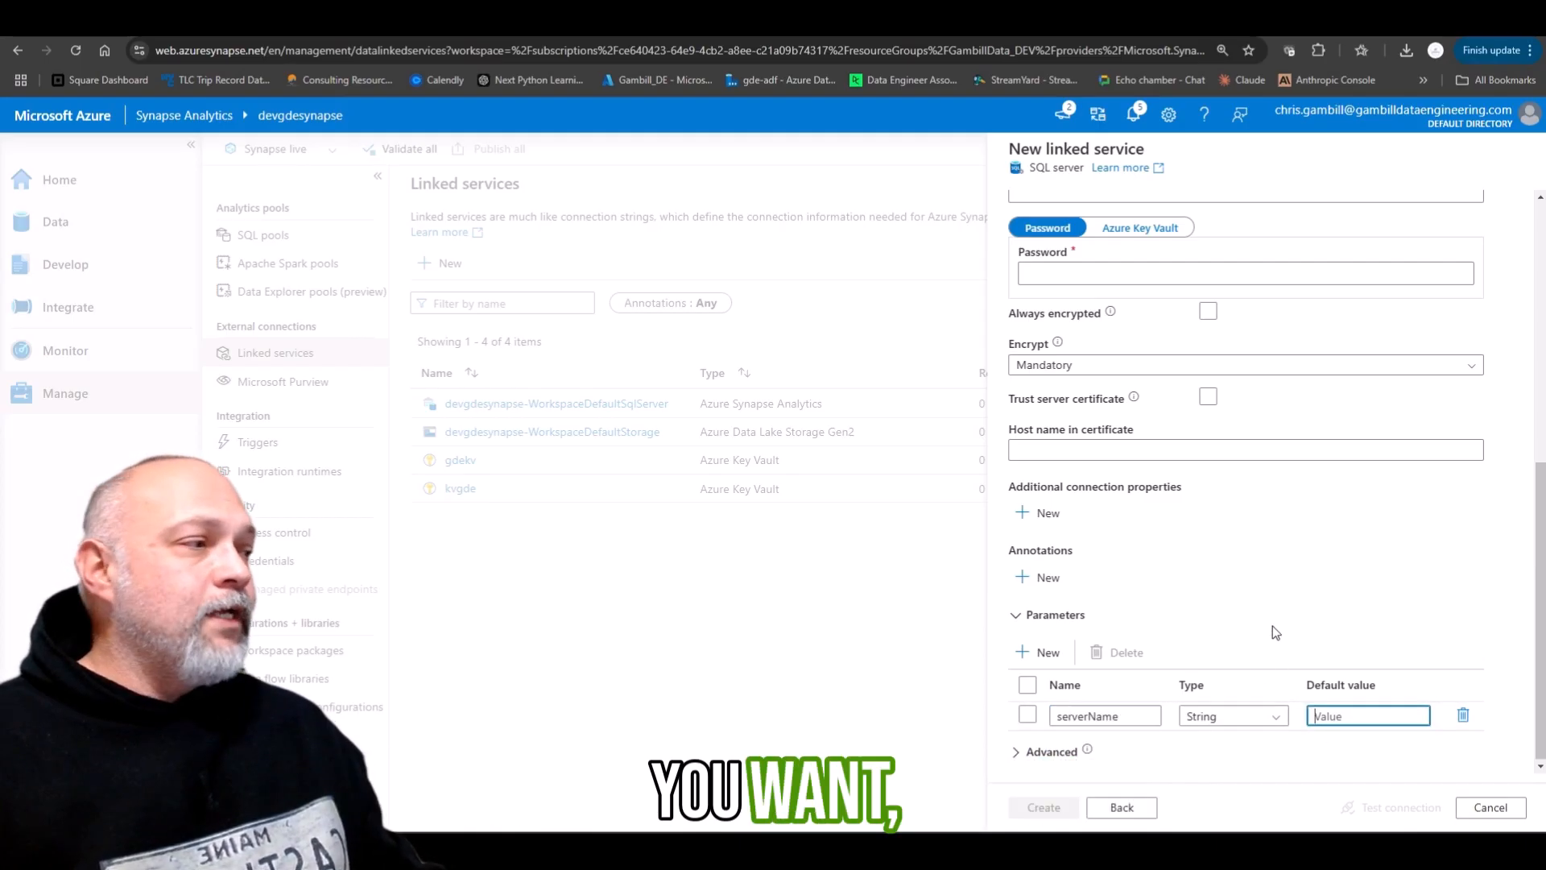
- Add two more String parameters named dbName and userName, without default values
left_click(1037, 653)
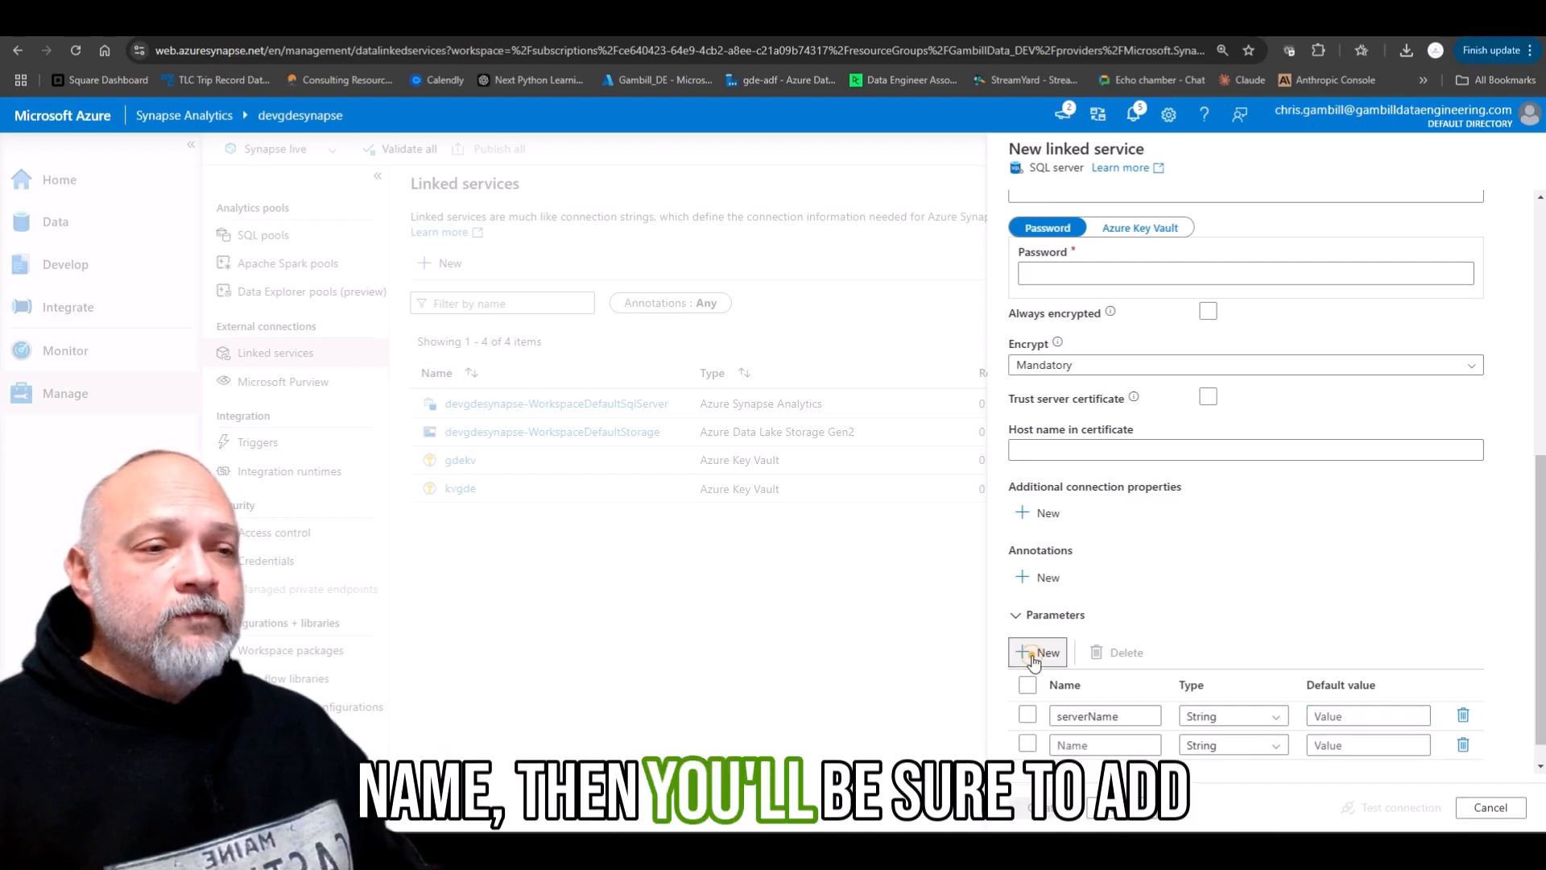
left_click(1064, 746)
type("dbName")
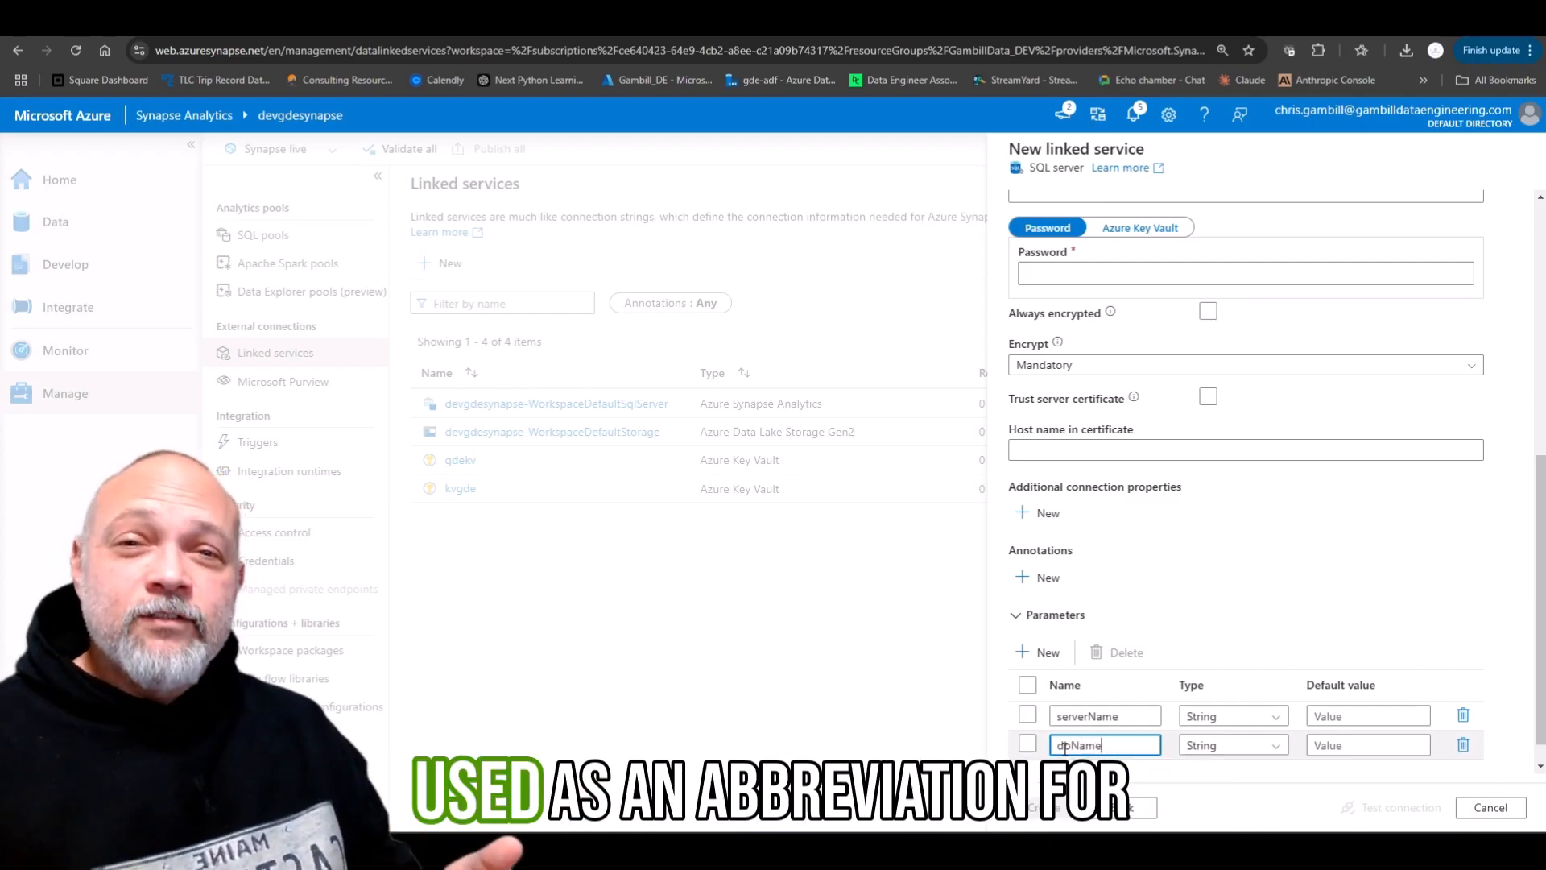
key("Tab")
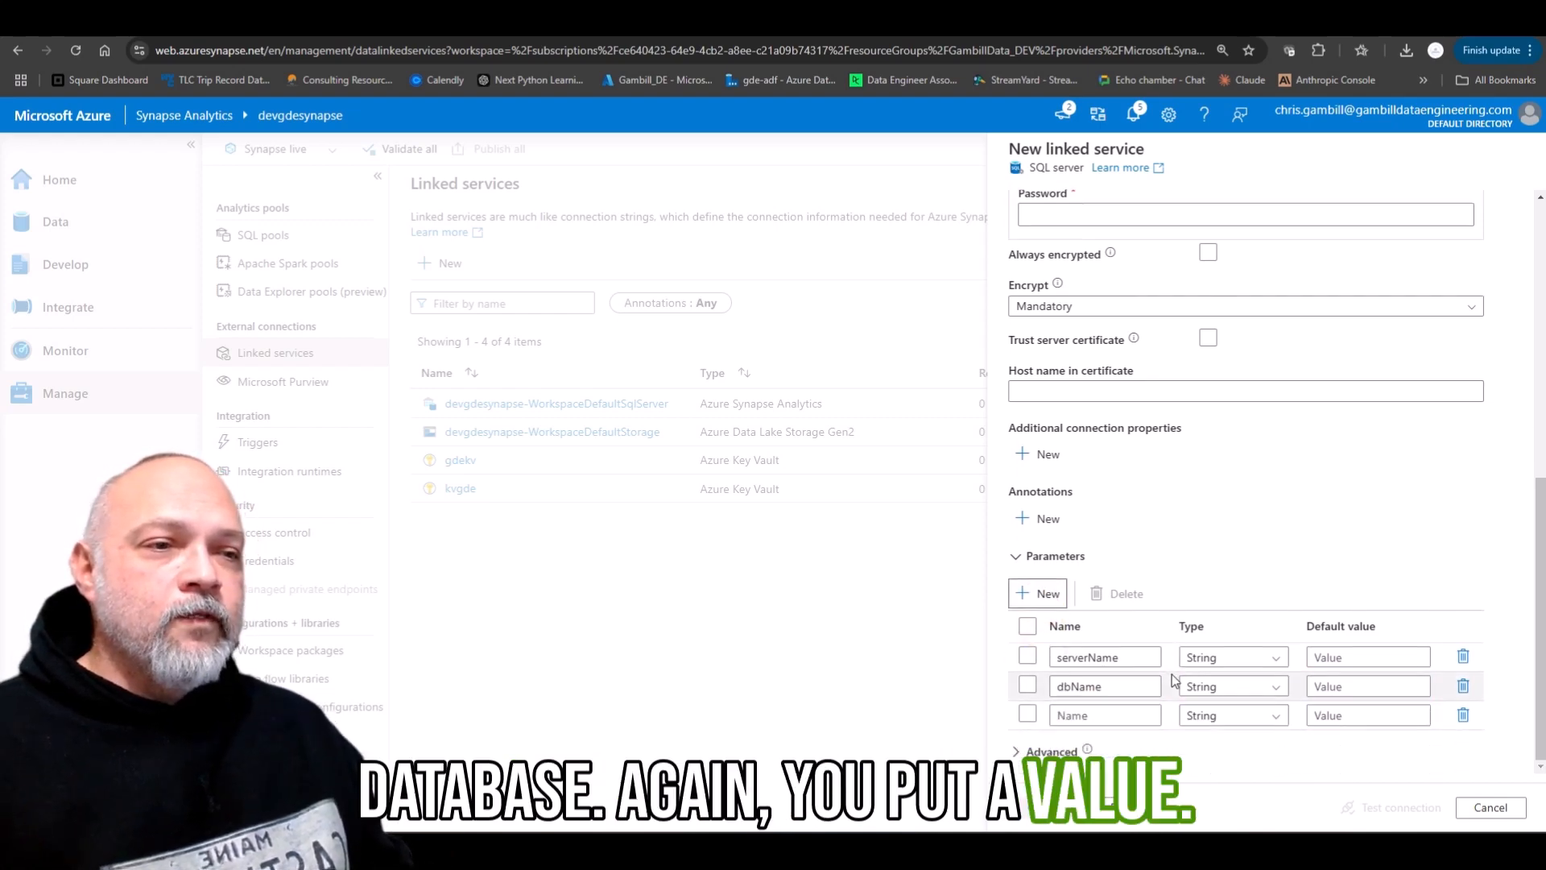
scroll(1176, 630, "down", 1)
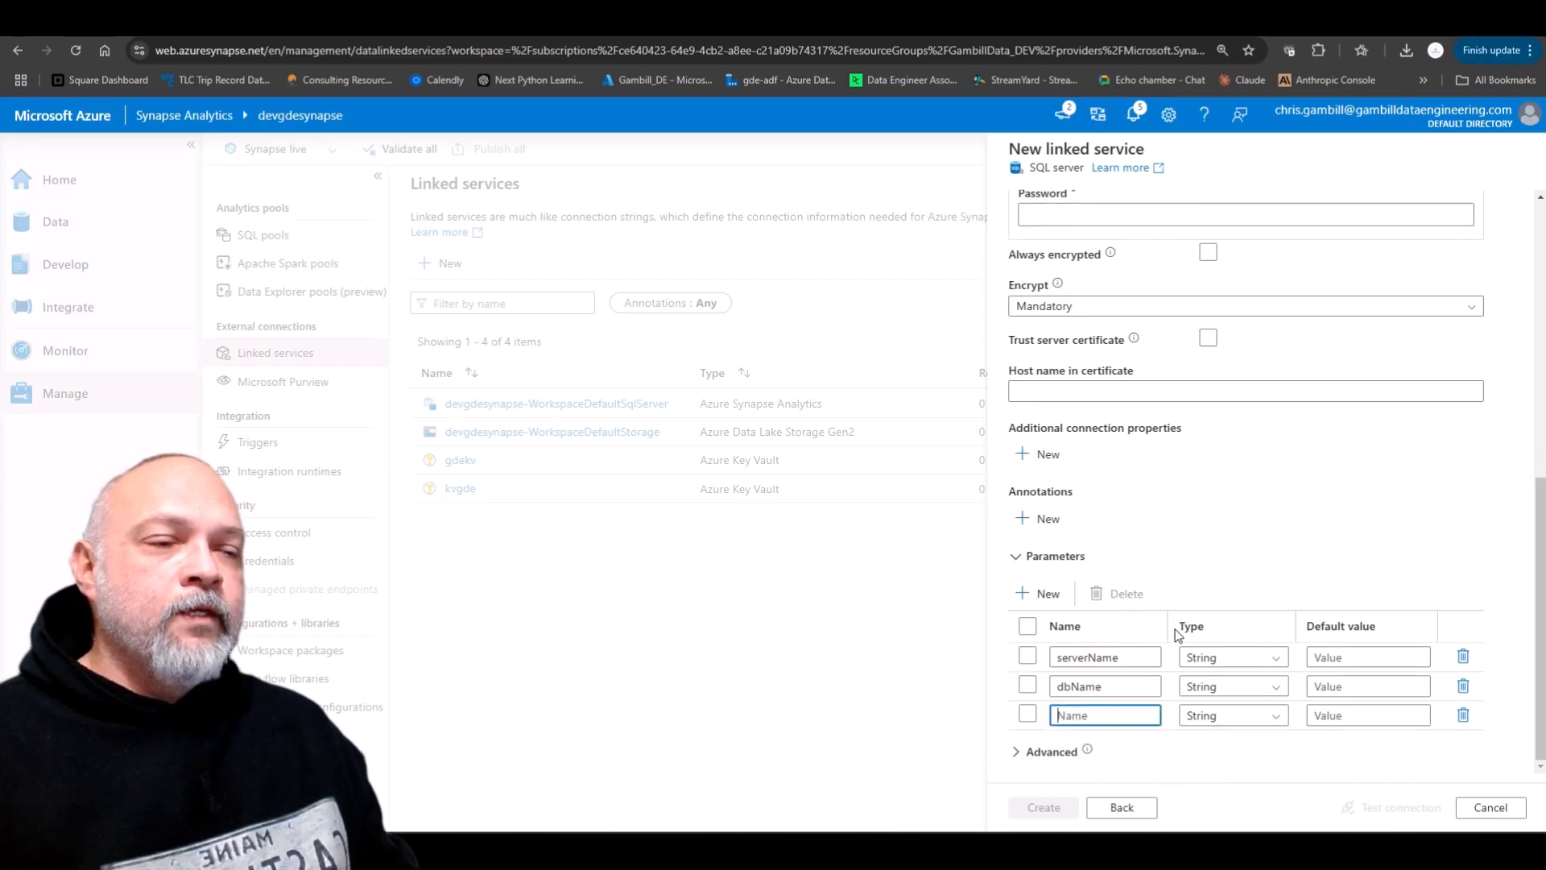
type("userName")
key("Tab")
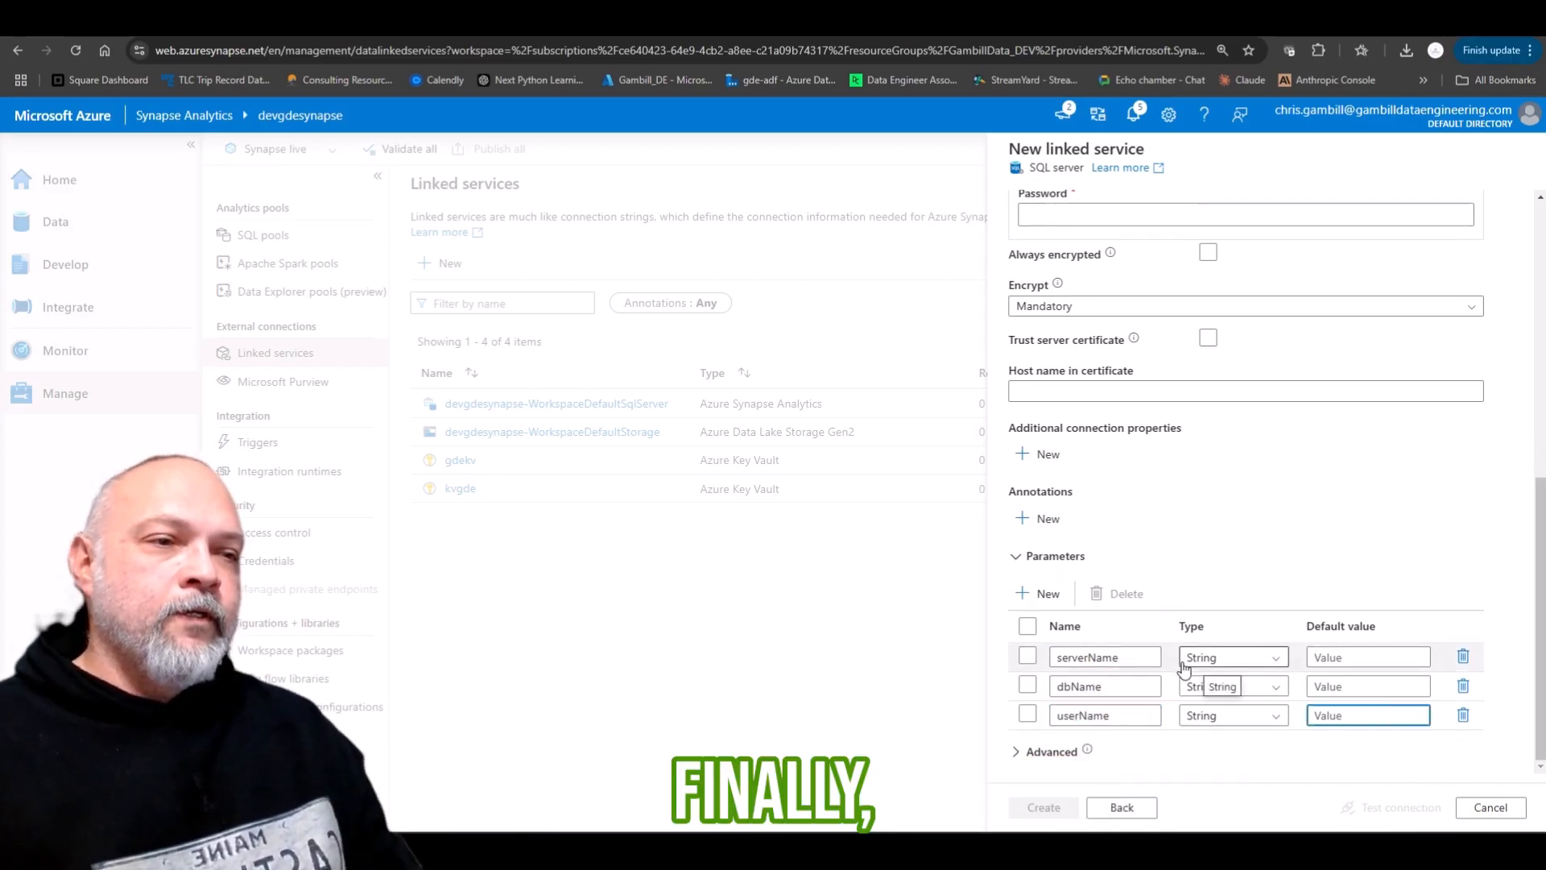
- Add a fourth String parameter named kvPasswordSecret, leaving its default value empty
left_click(1040, 594)
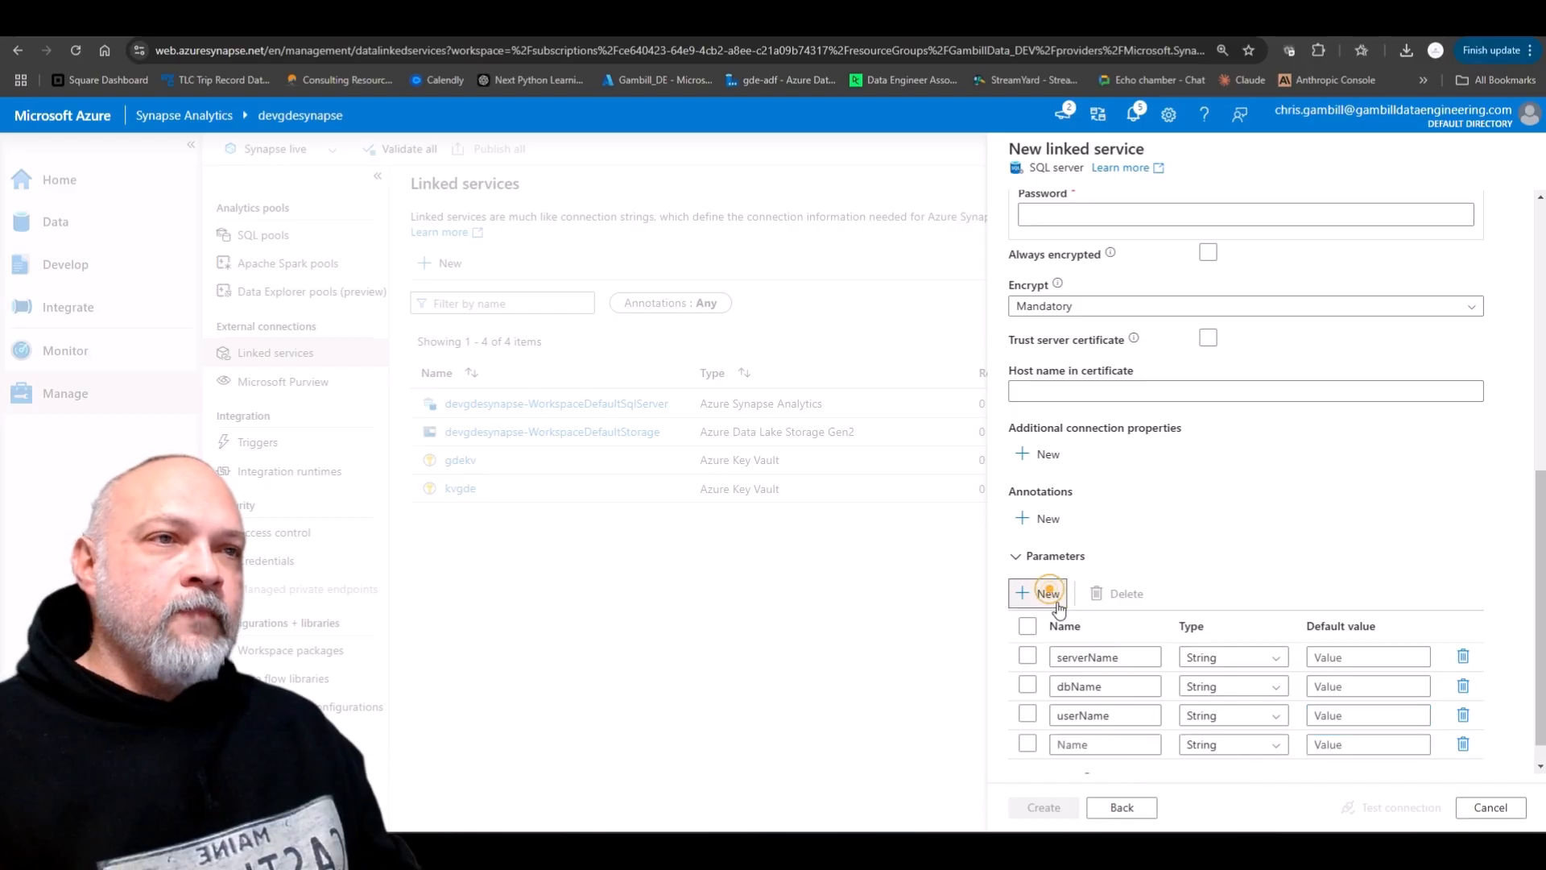
left_click(1089, 742)
type("kvP")
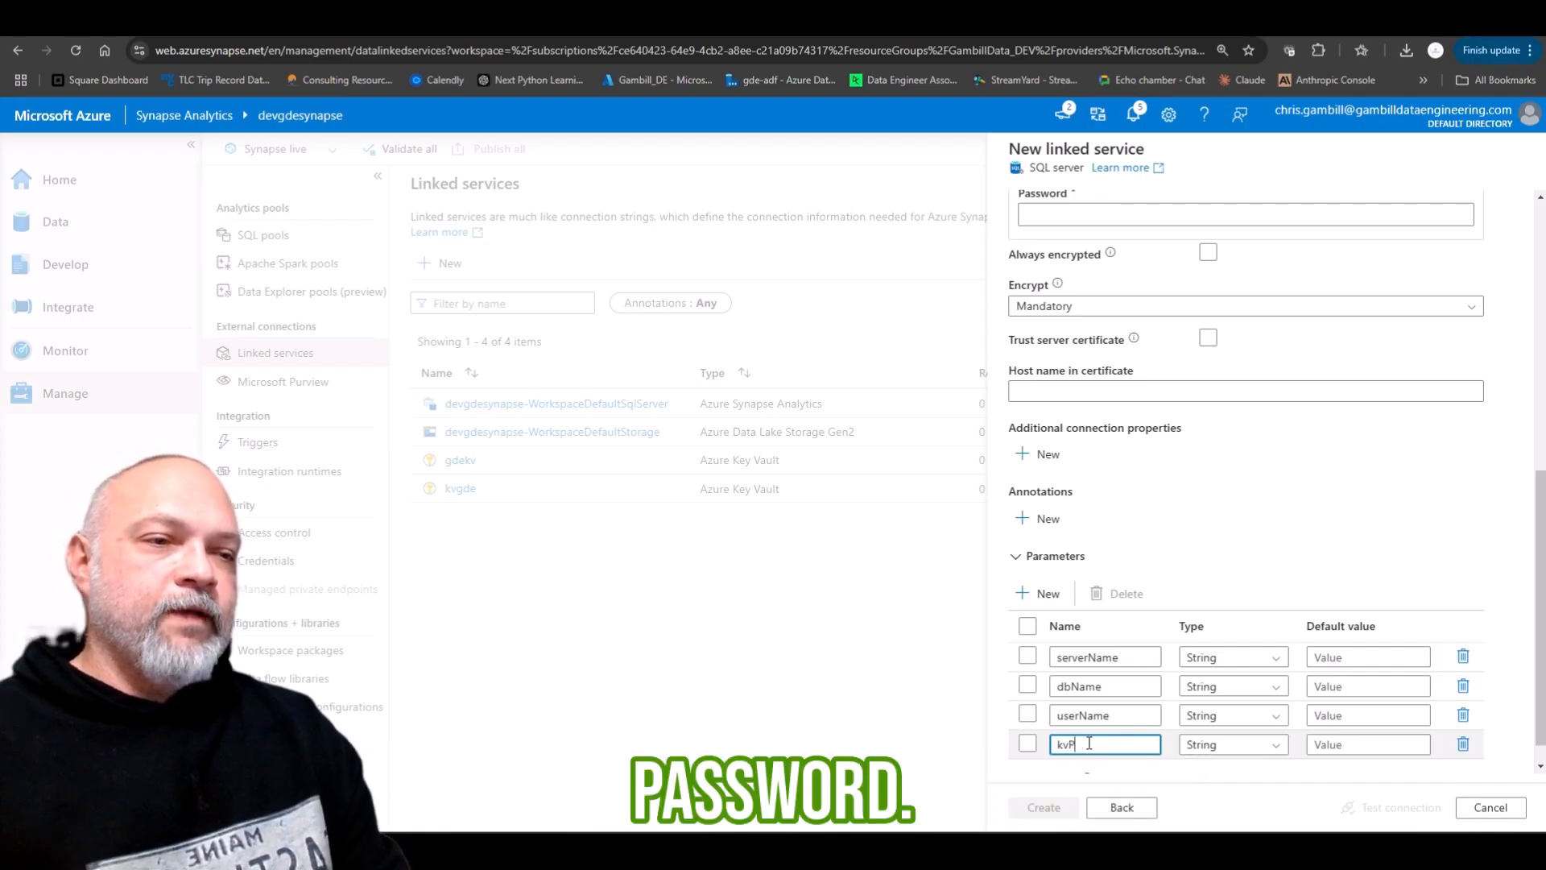
type("asswordSecre")
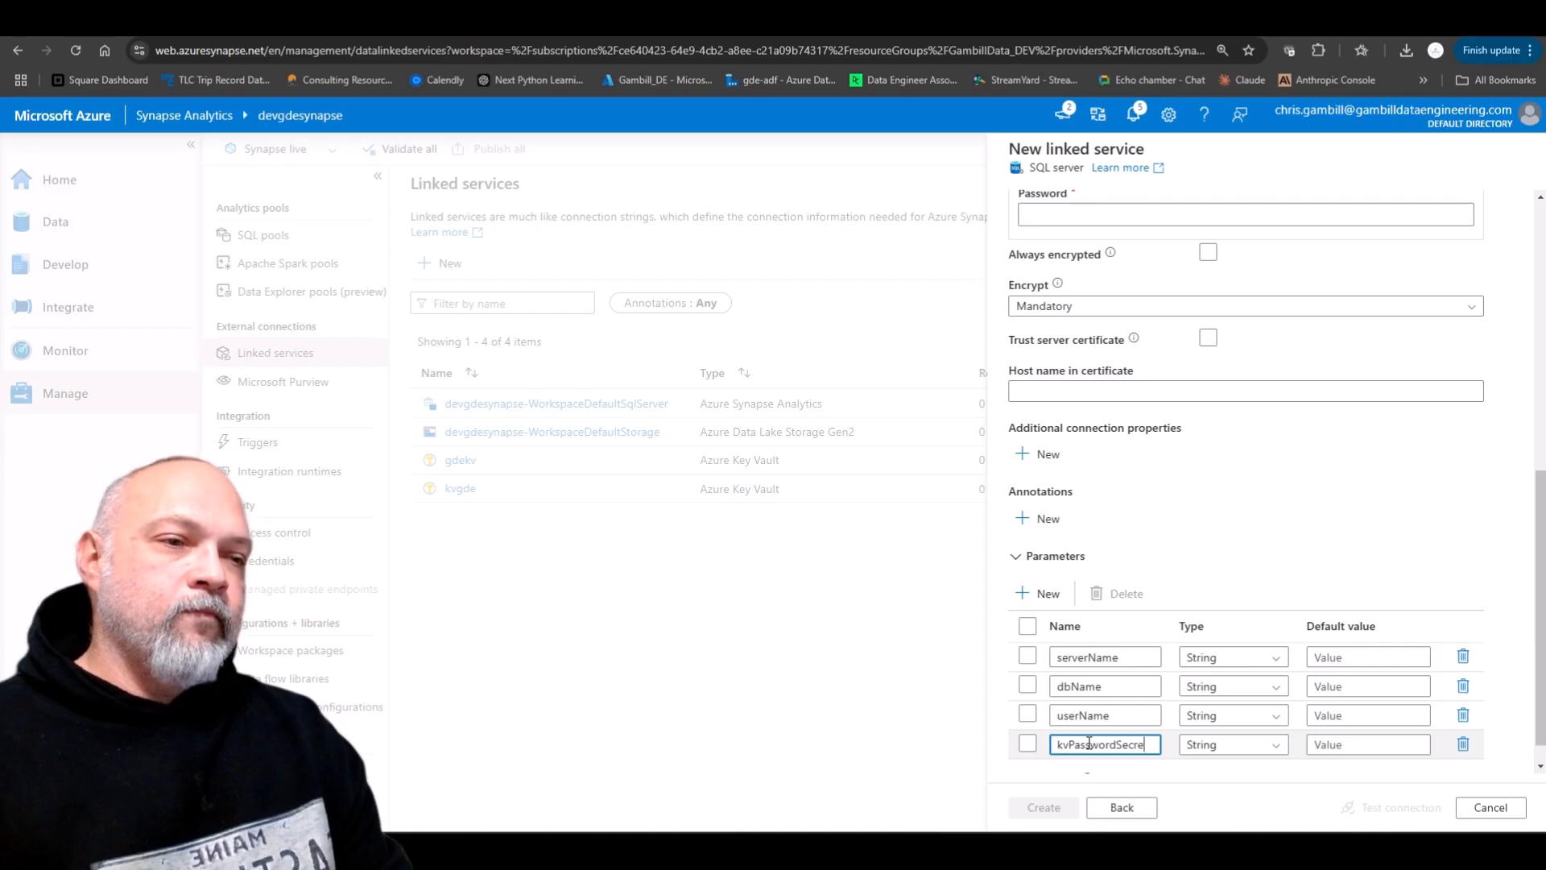
key("Tab")
key("Tab")
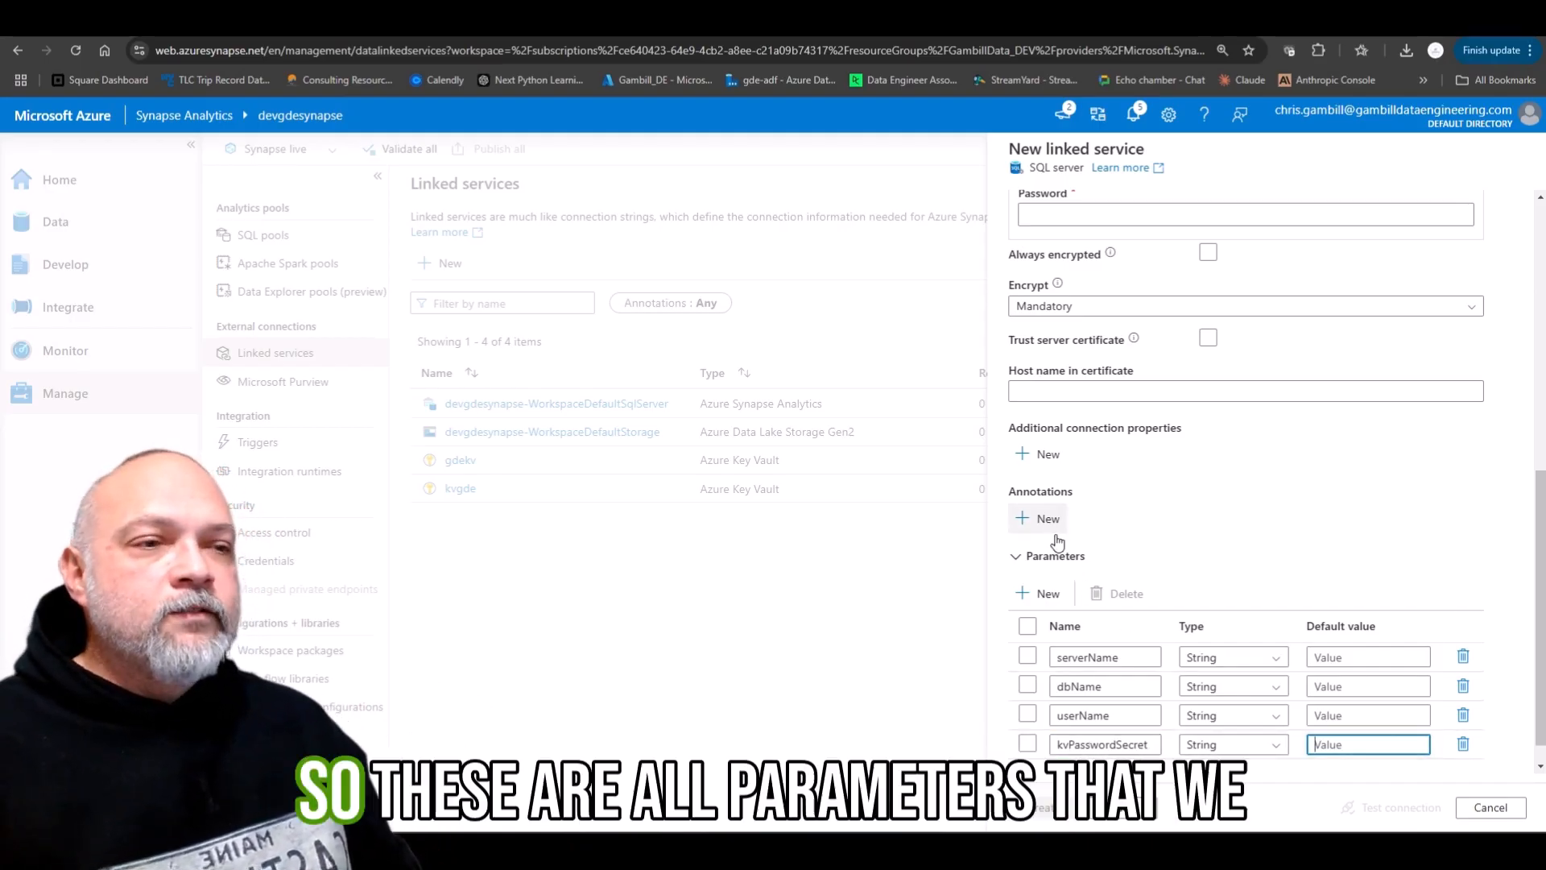
scroll(1126, 721, "down", 1)
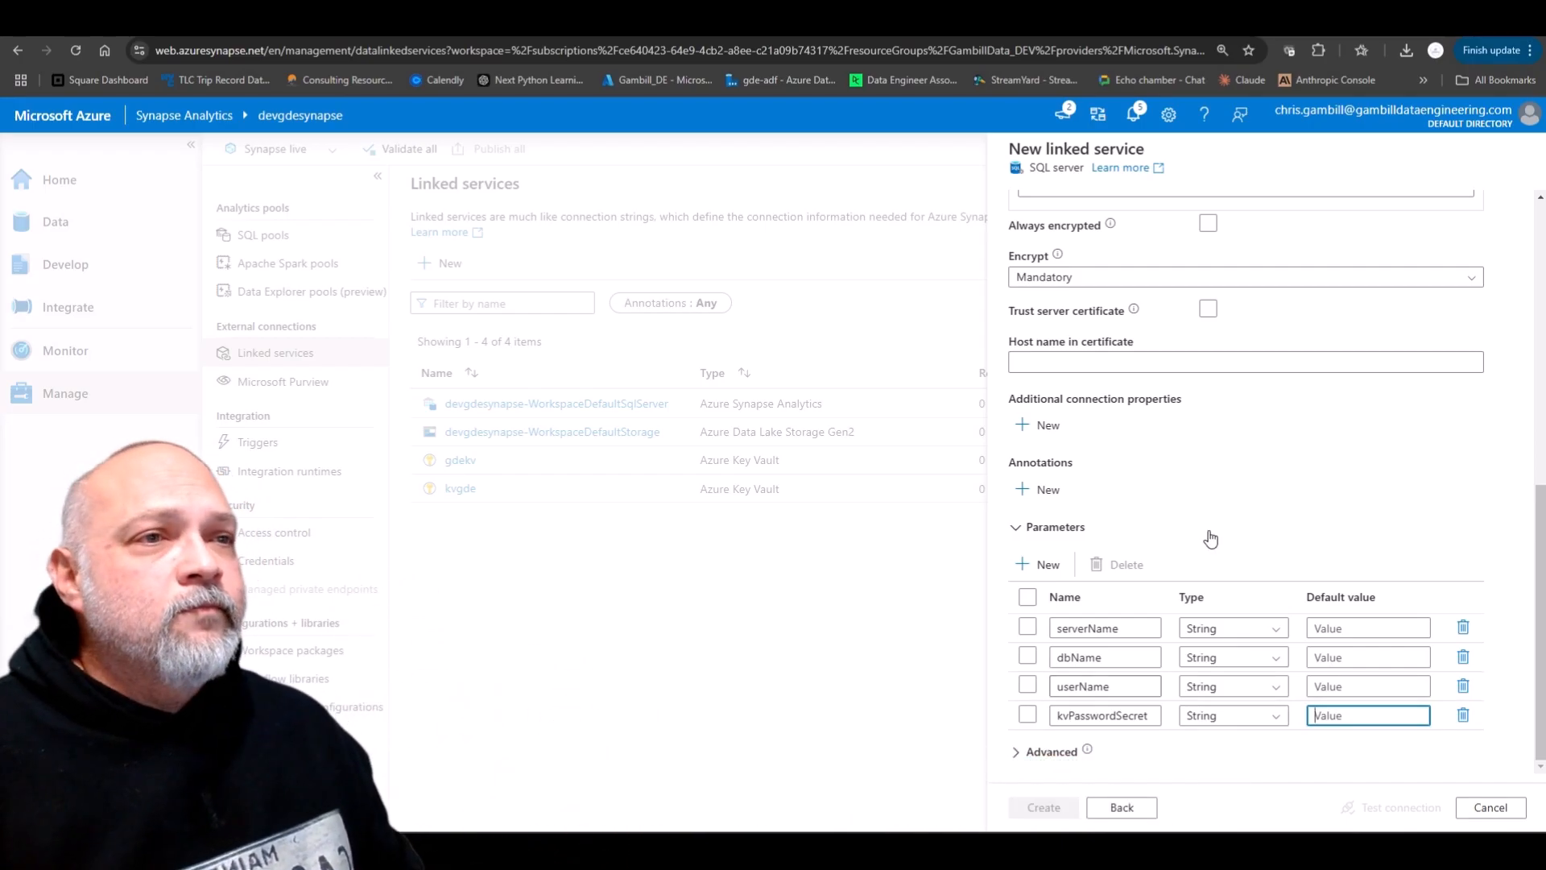
scroll(1209, 537, "up", 10)
left_click(1044, 503)
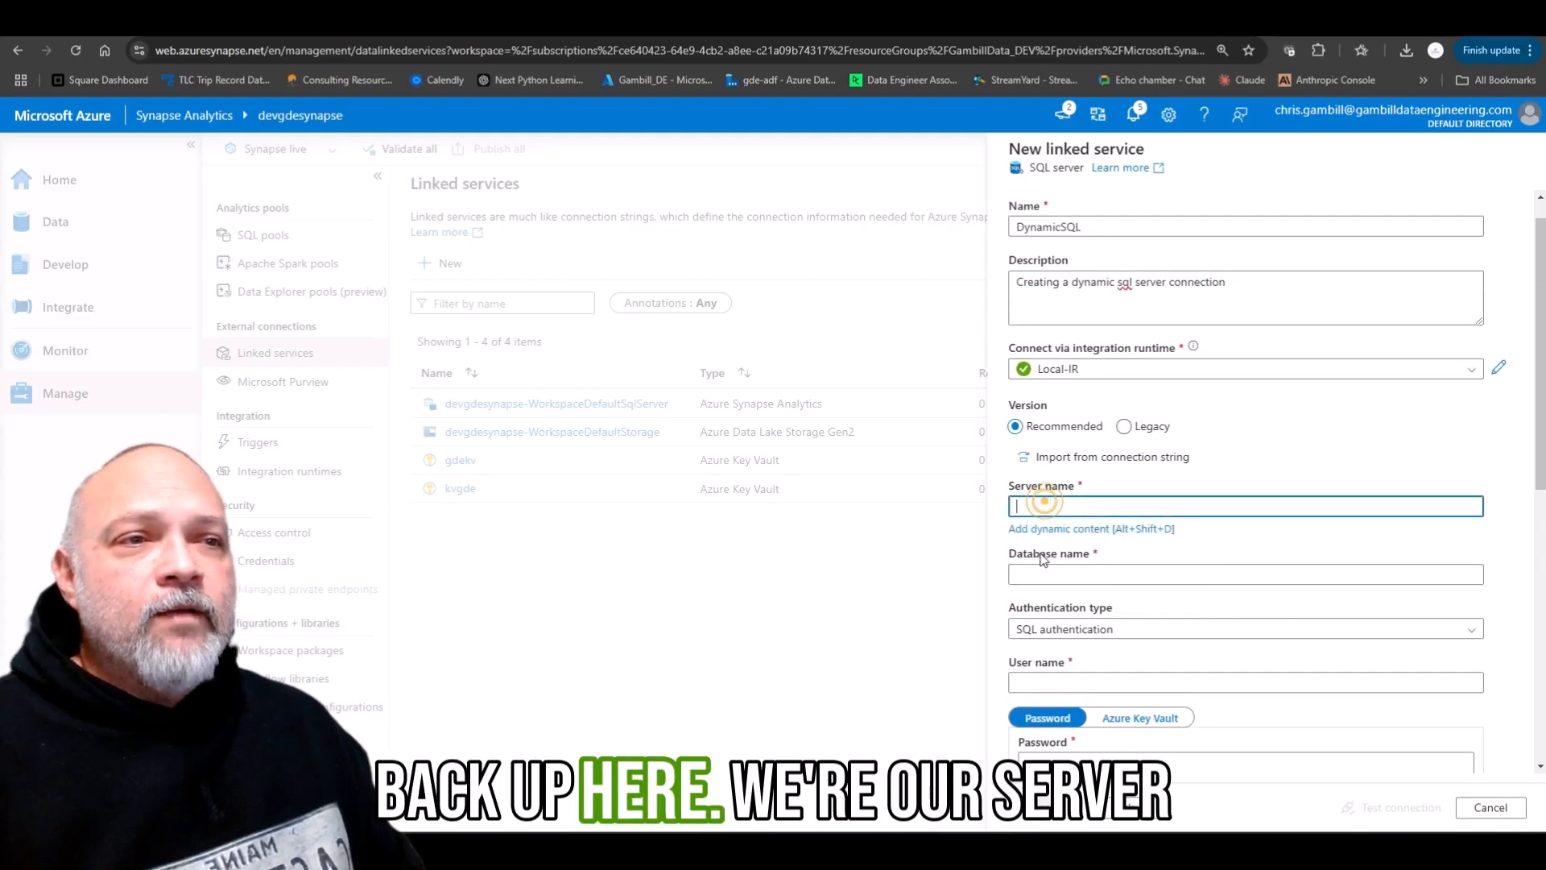
left_click(1069, 528)
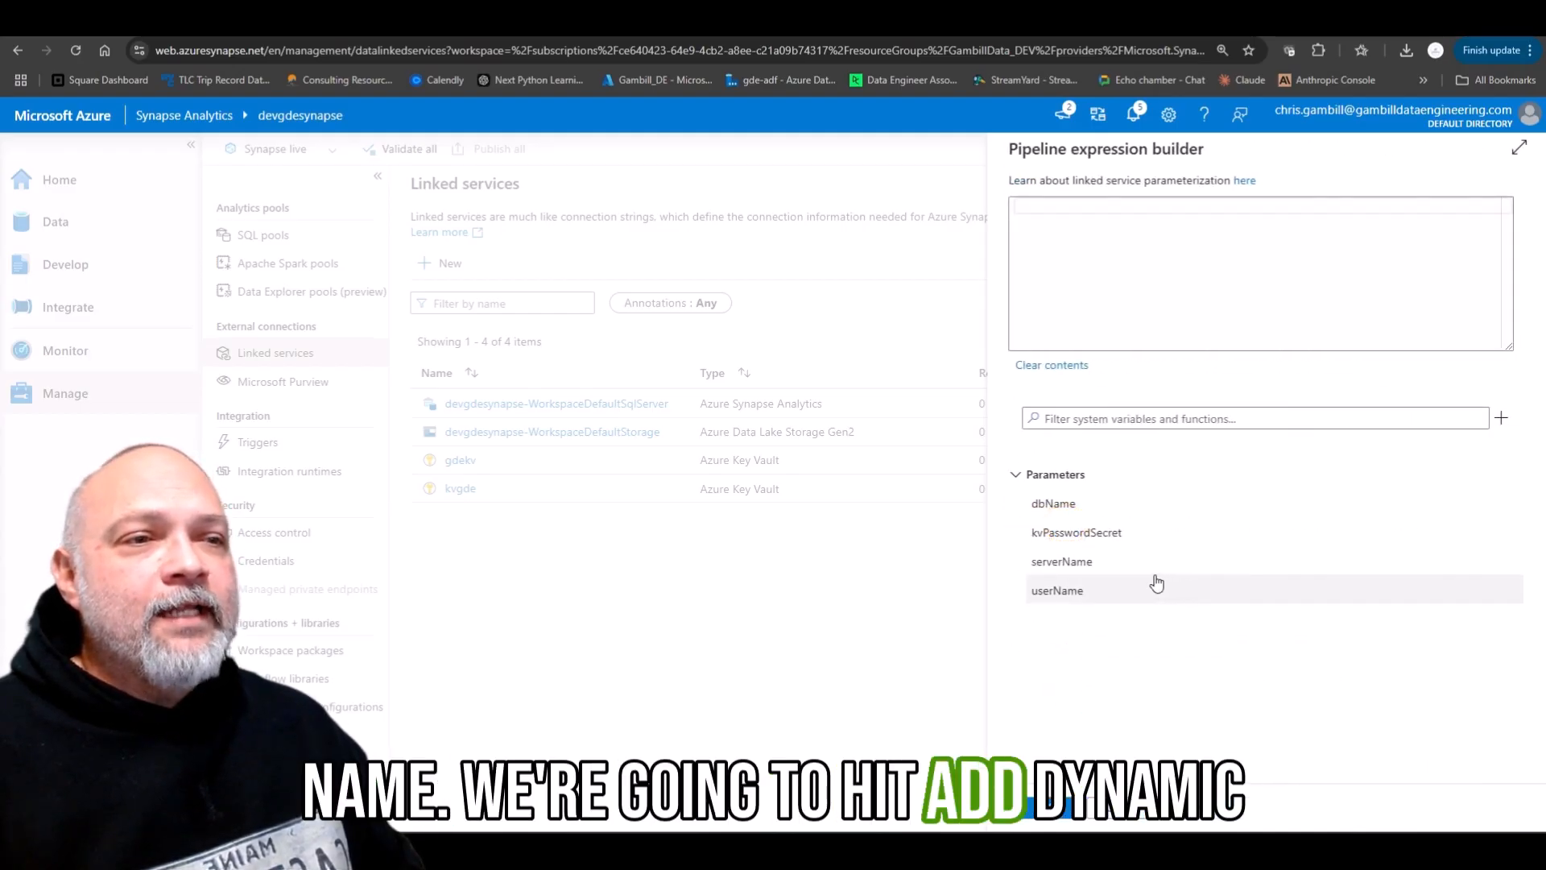
left_click(1097, 564)
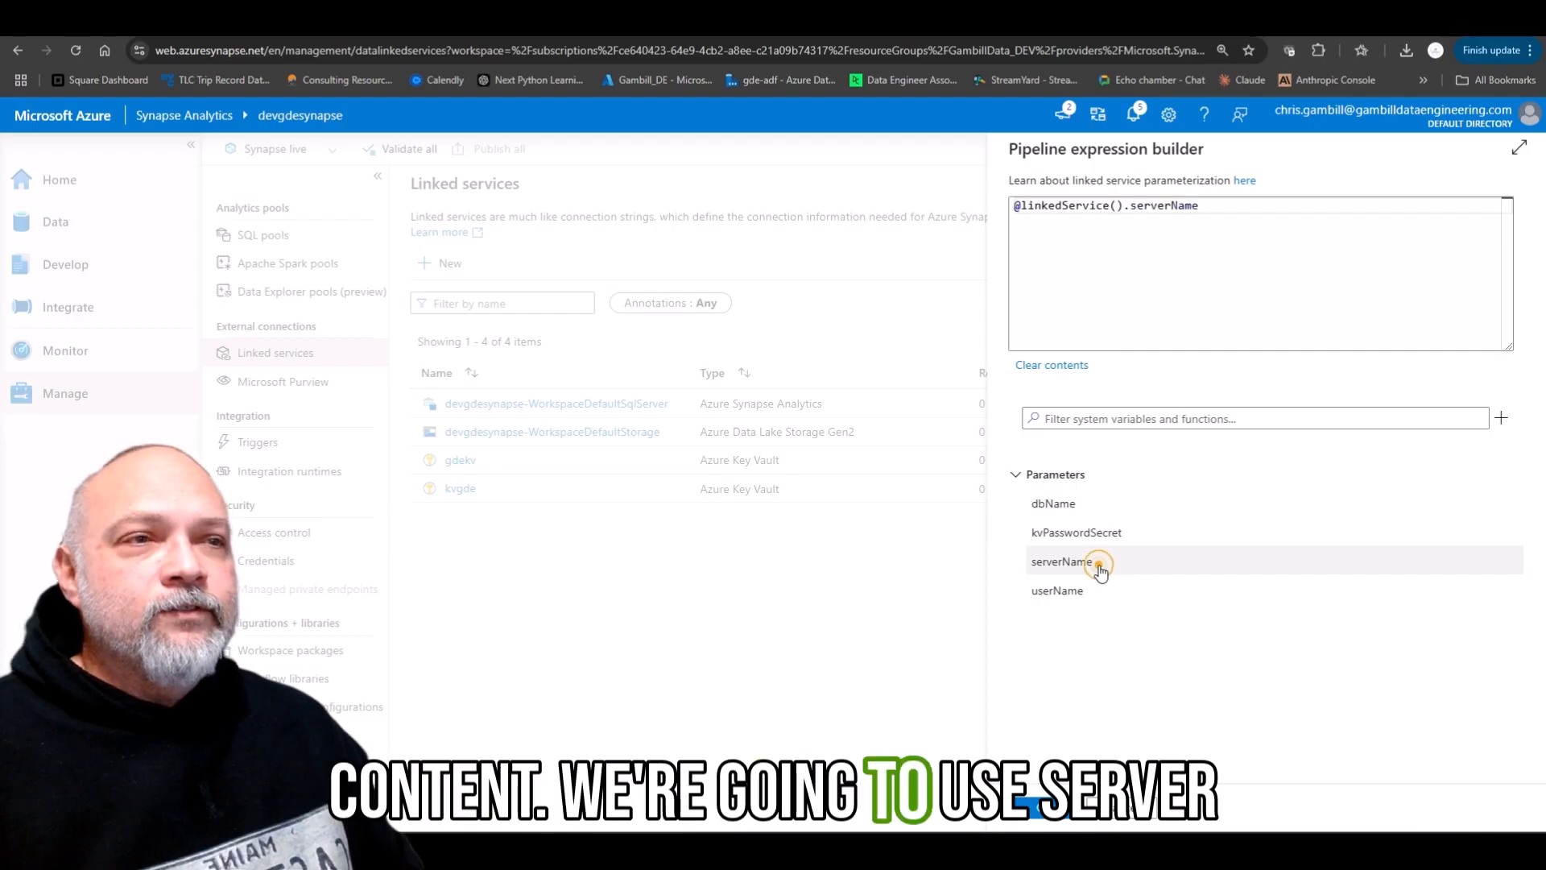
left_click(1025, 821)
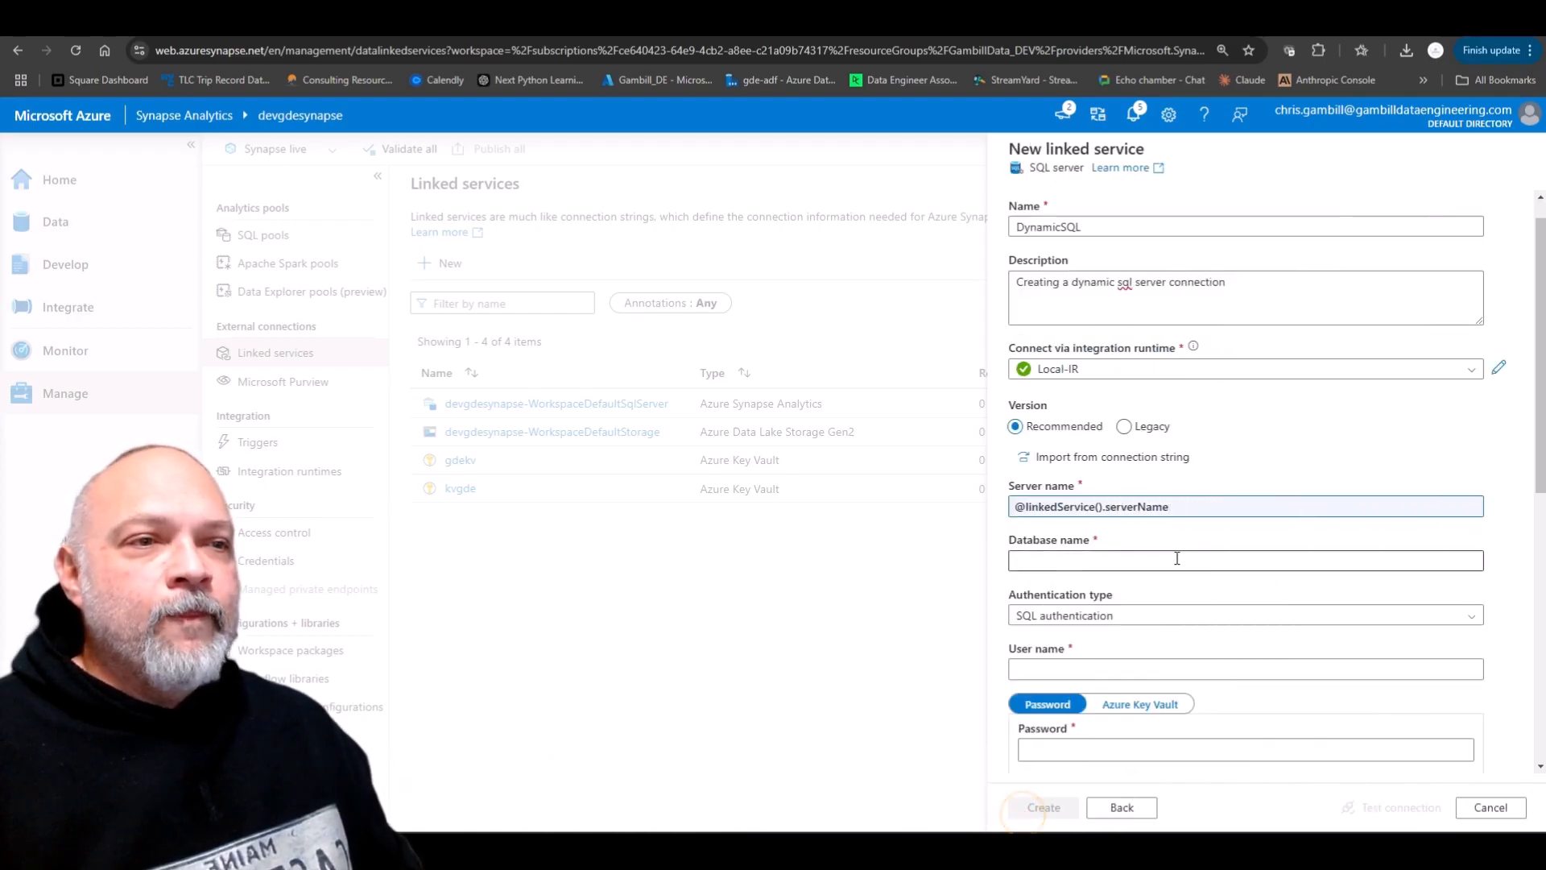
left_click(1125, 558)
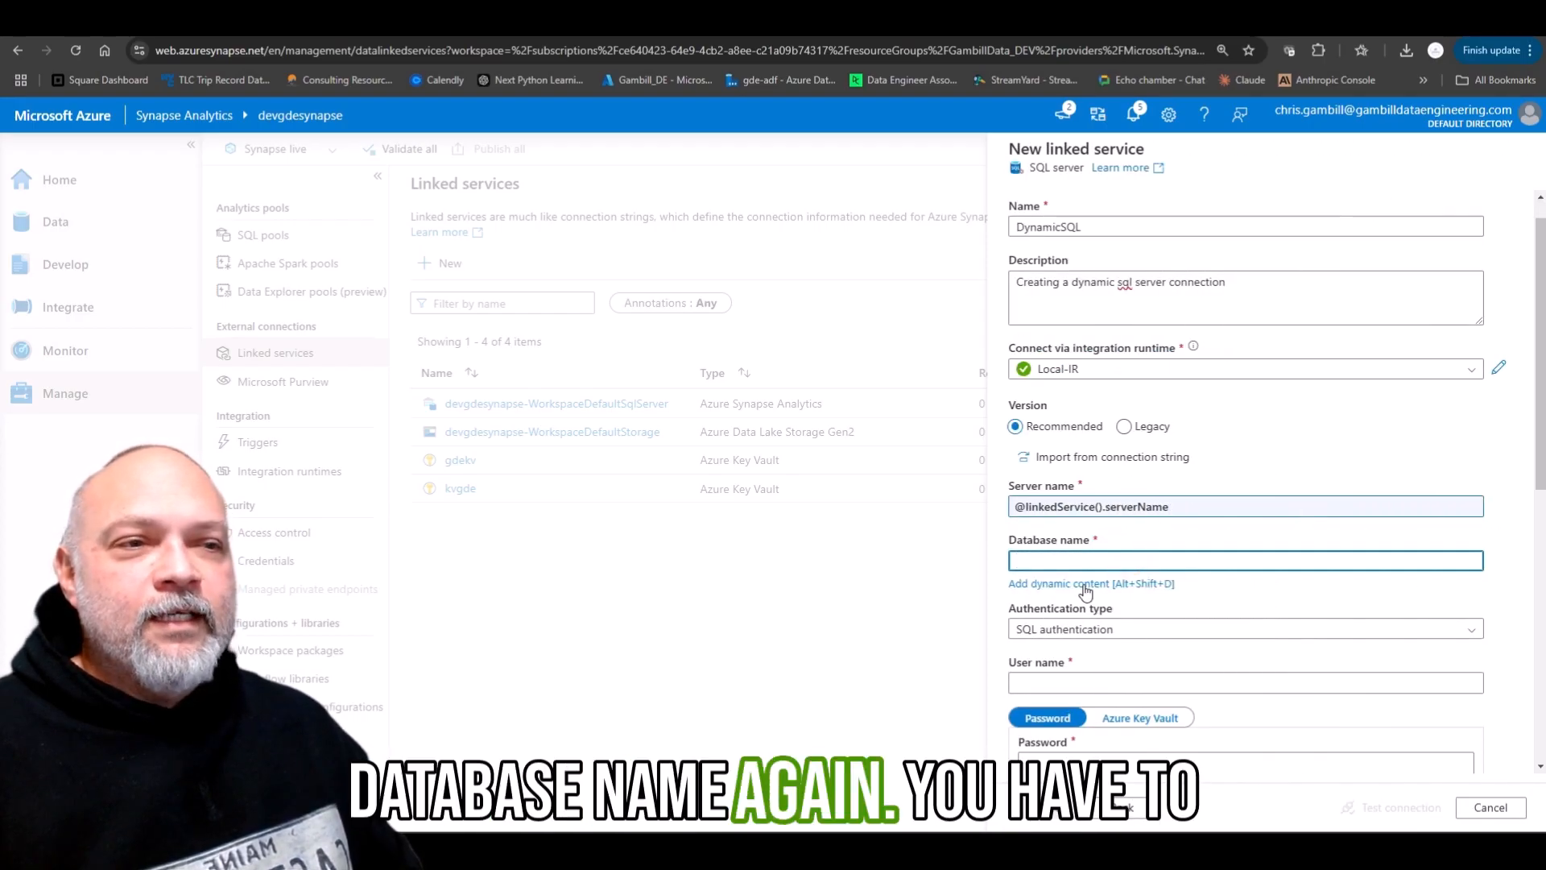
left_click(1077, 558)
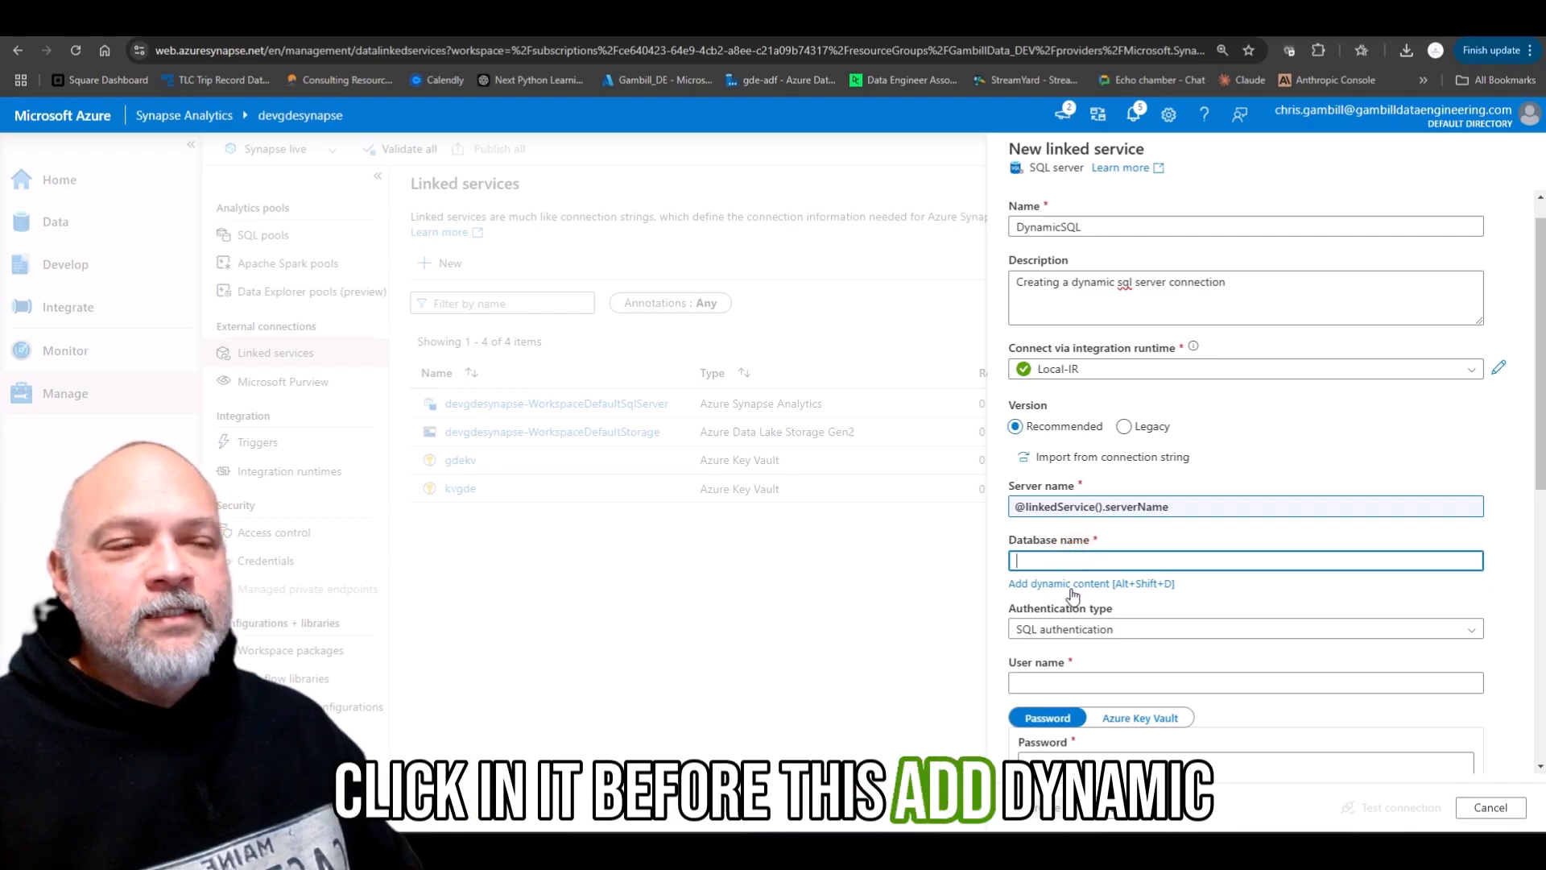
left_click(1094, 584)
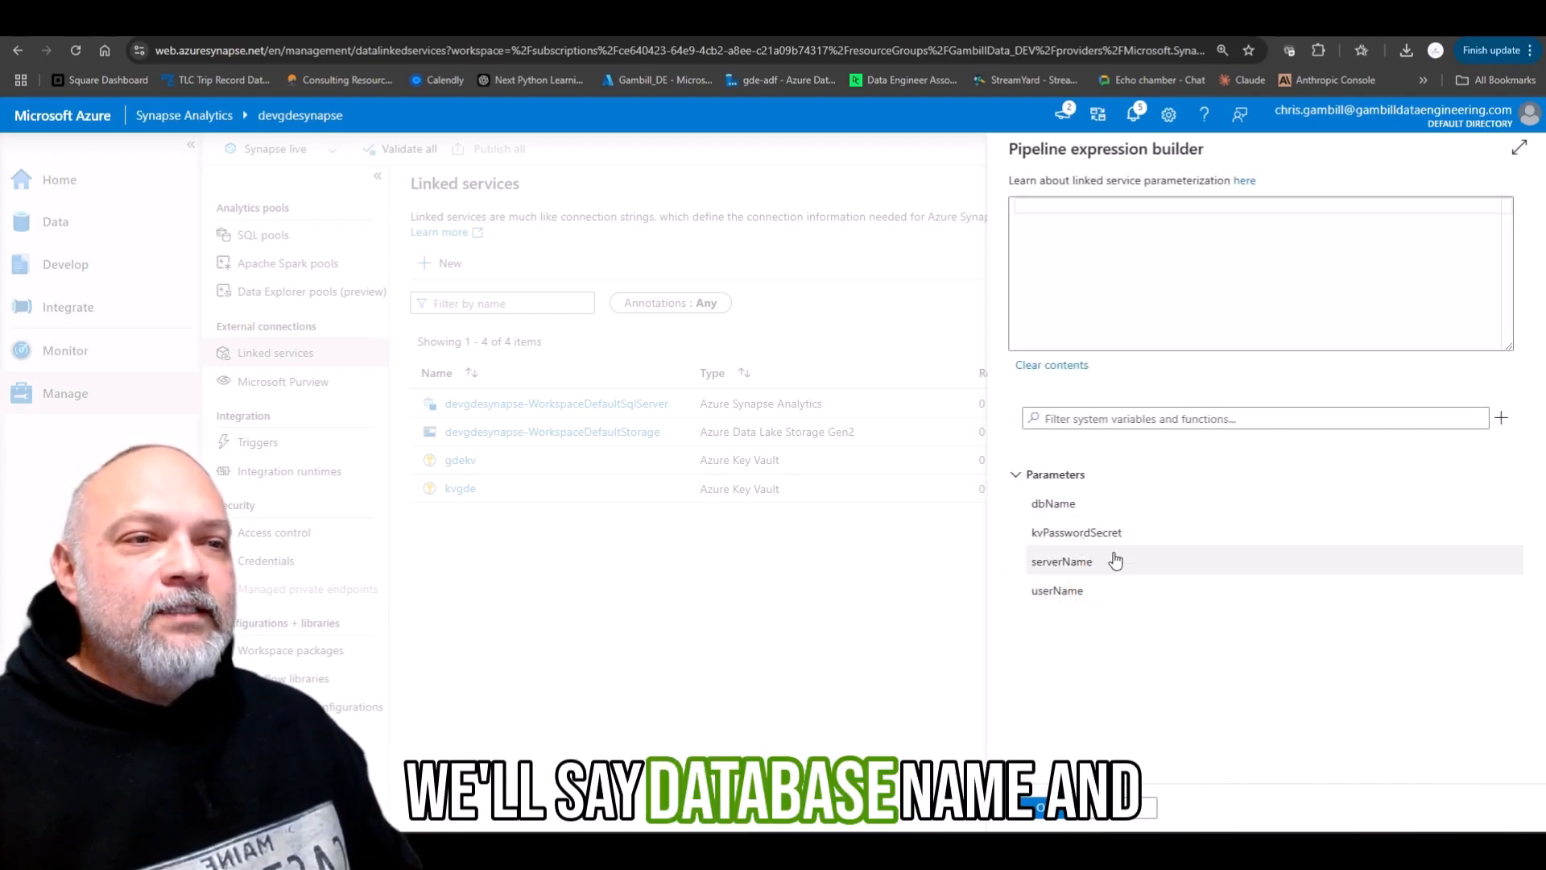
left_click(1039, 807)
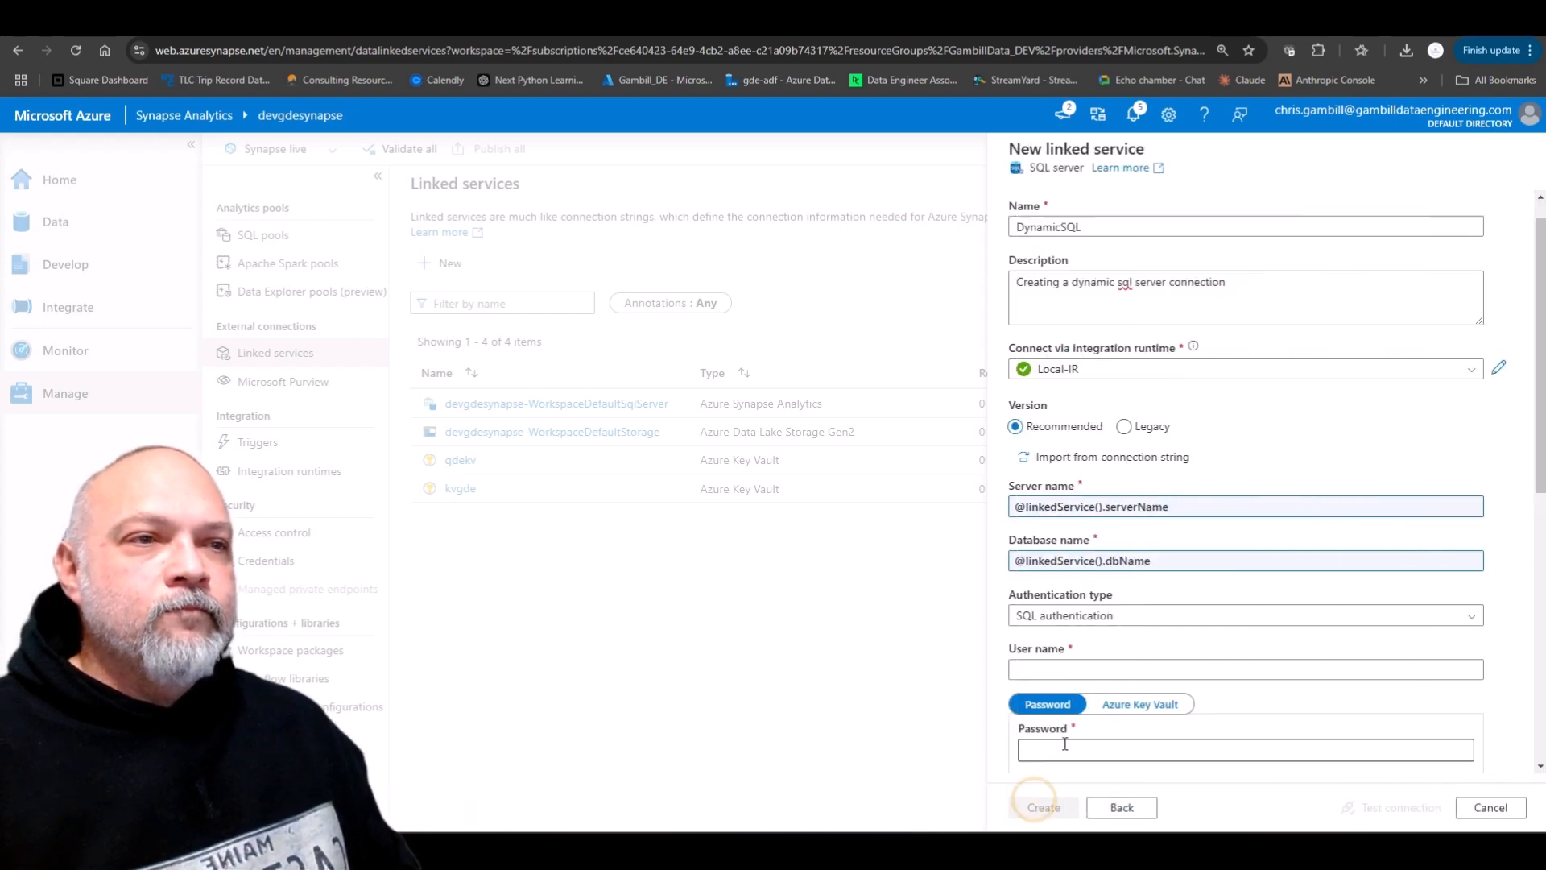
- Choose SQL authentication as the linked service's authentication type
left_click(1067, 619)
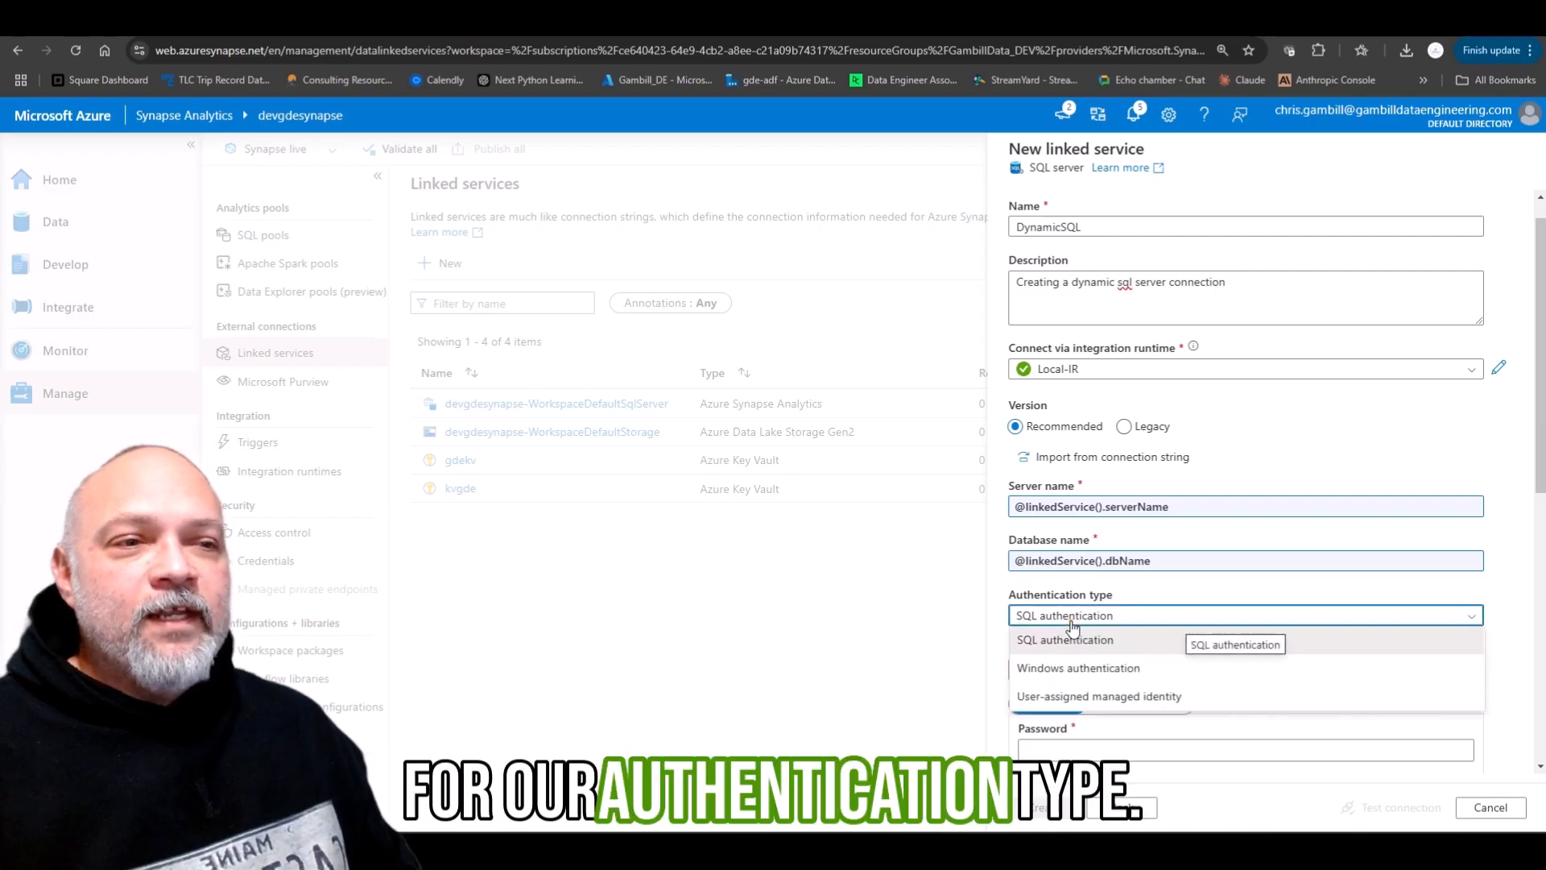
left_click(1148, 646)
mouse_move(1148, 647)
left_mouse_down()
mouse_move(1191, 696)
mouse_move(1167, 625)
mouse_move(1168, 640)
left_mouse_up()
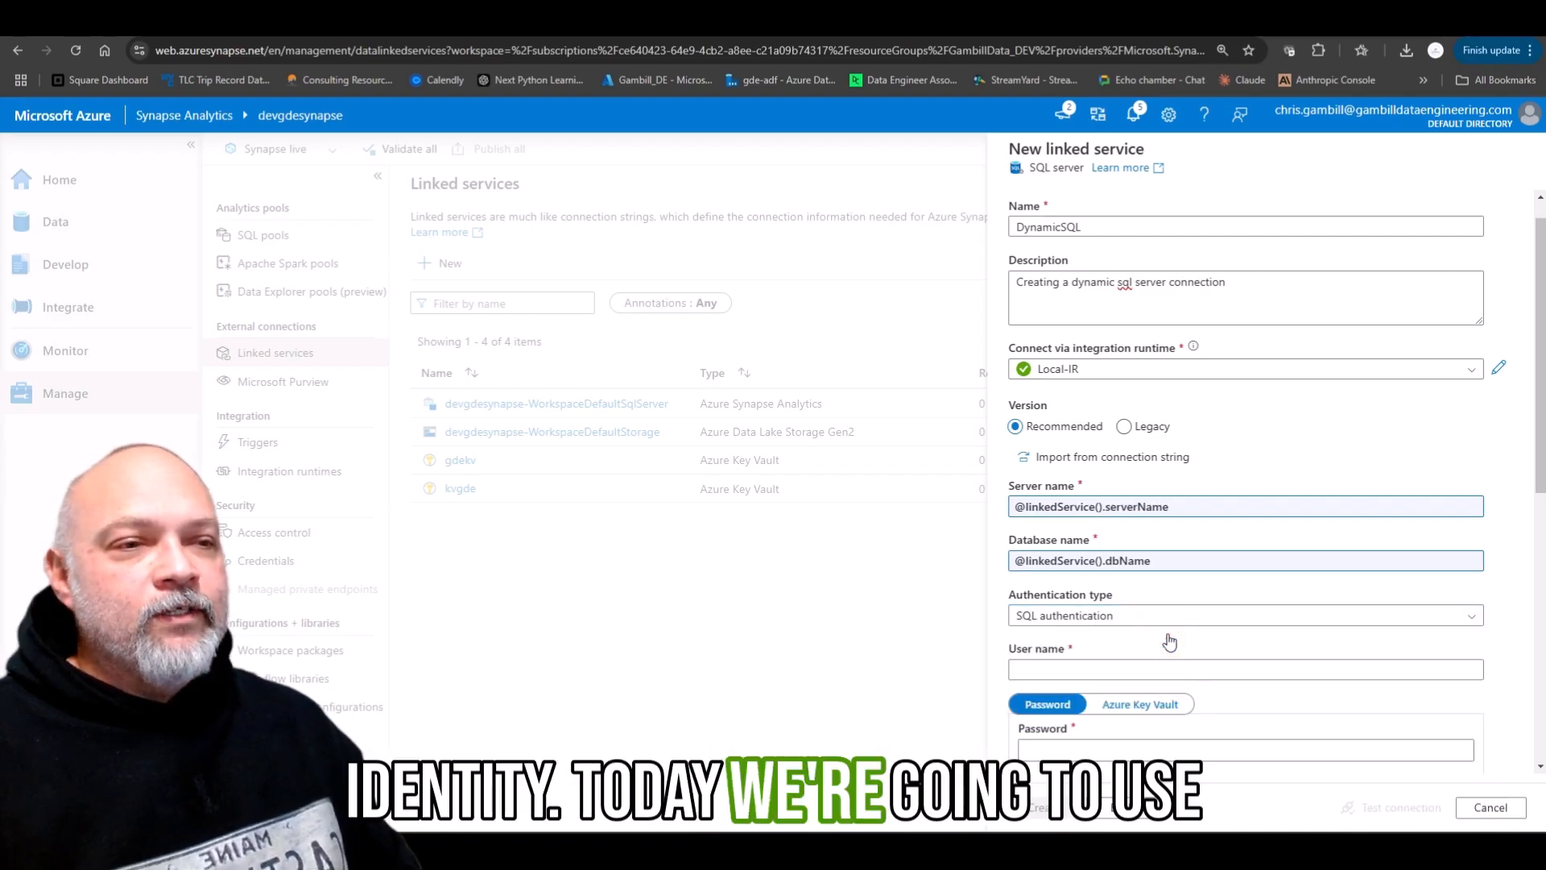
scroll(1167, 636, "down", 2)
left_click(1077, 506)
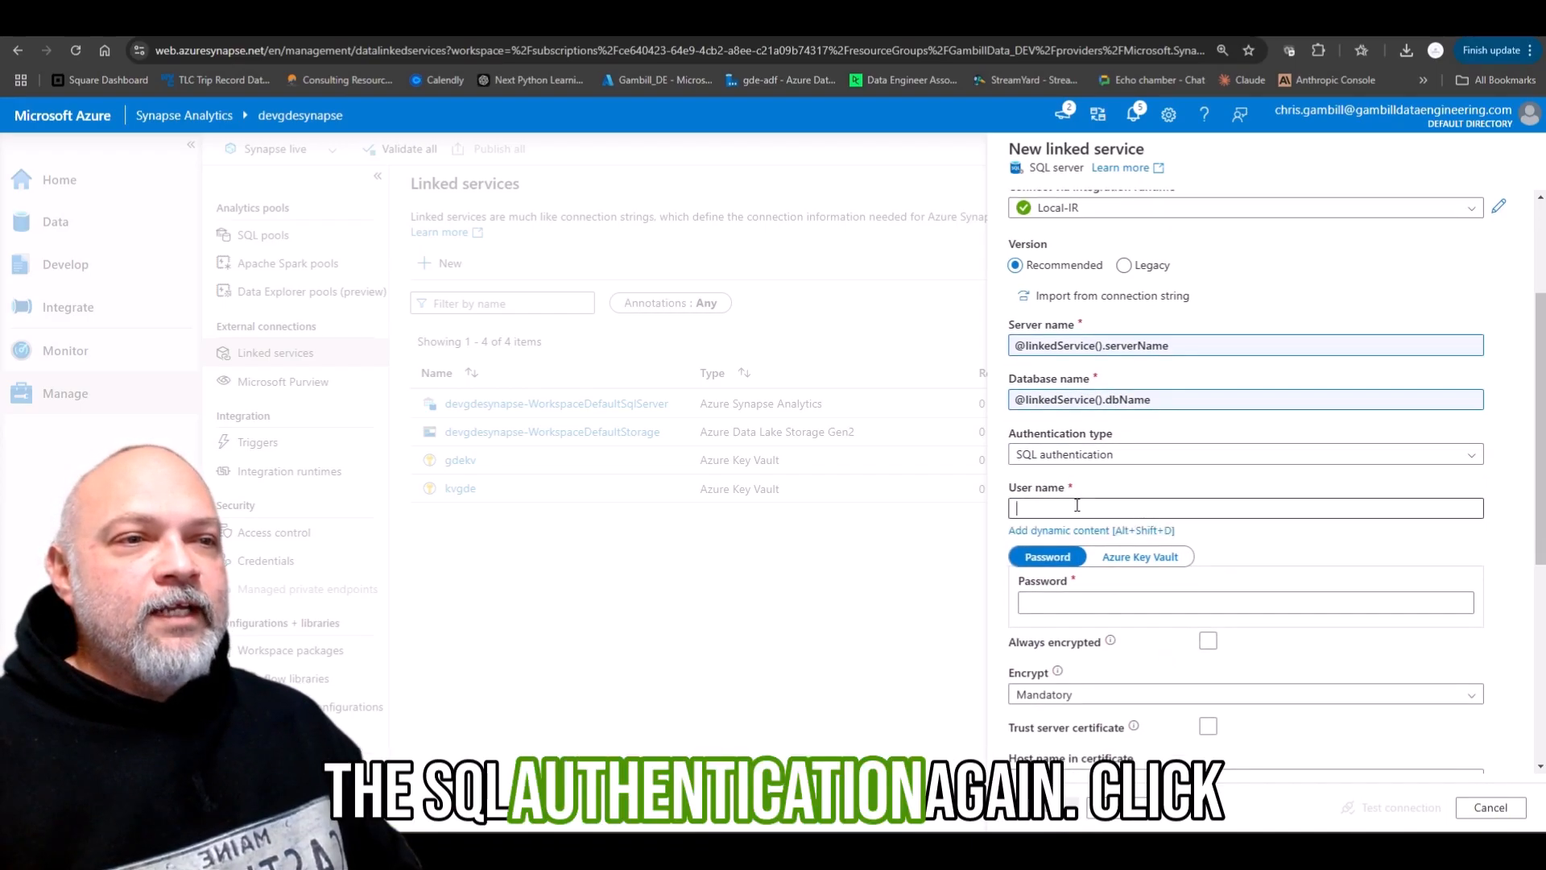
left_click(1079, 530)
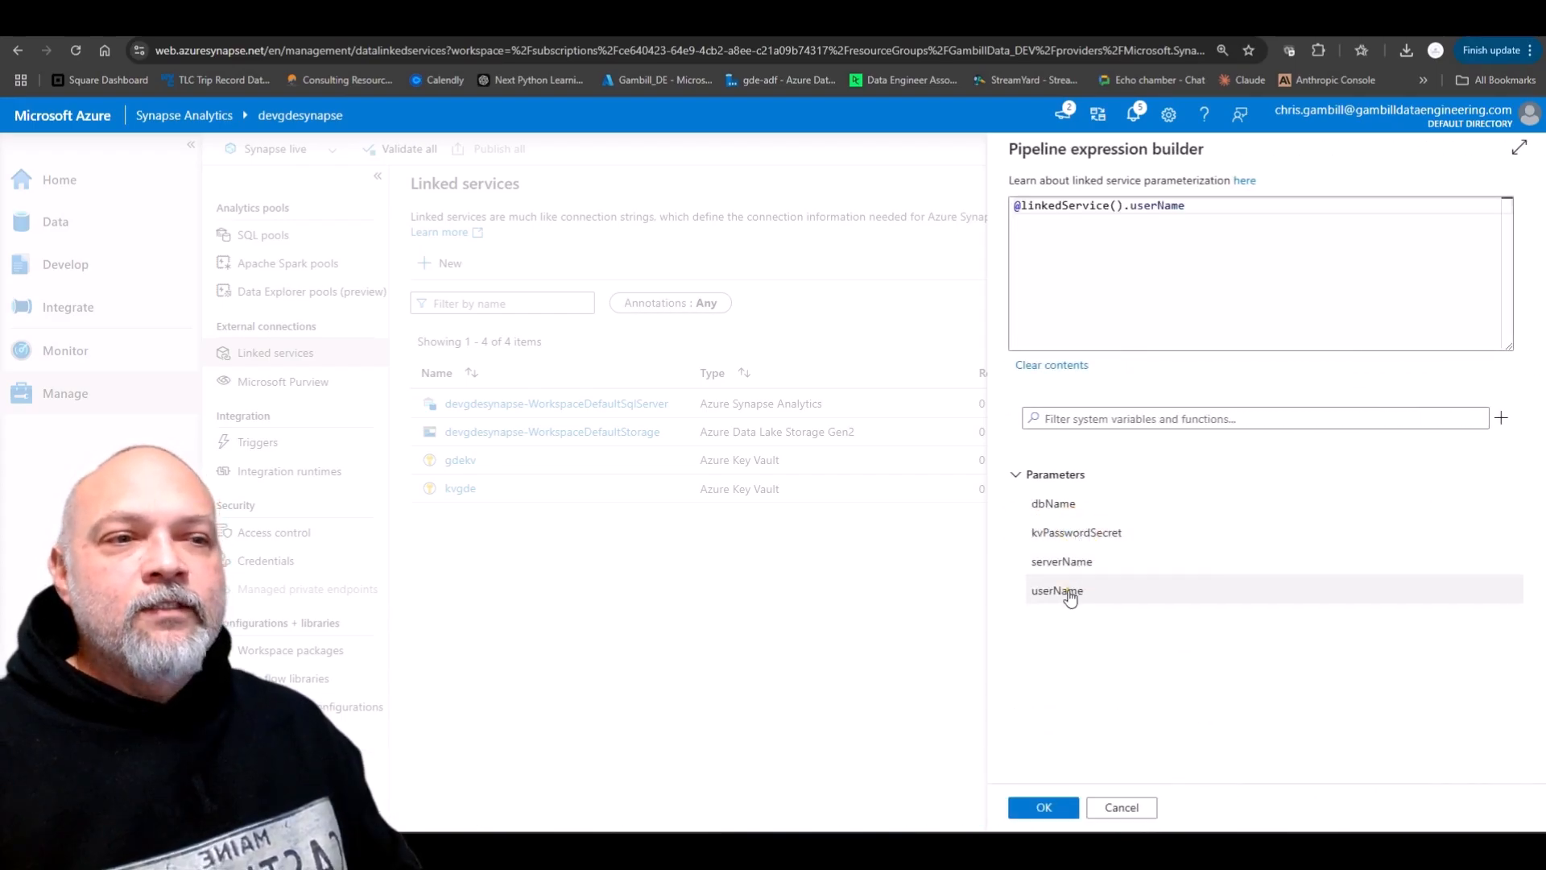
left_click(1068, 592)
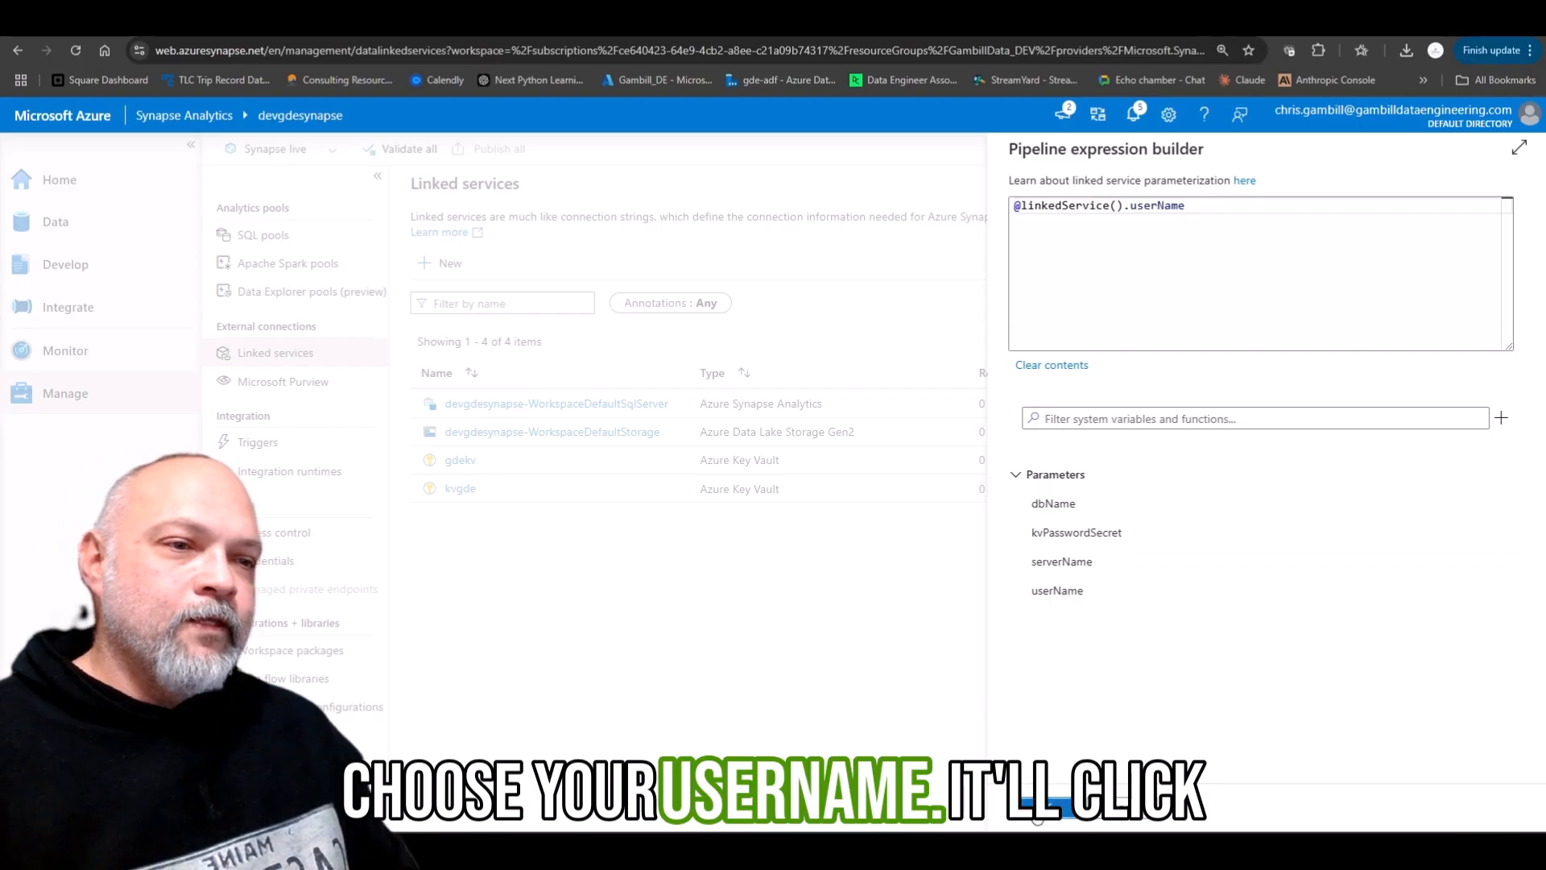
left_click(1037, 810)
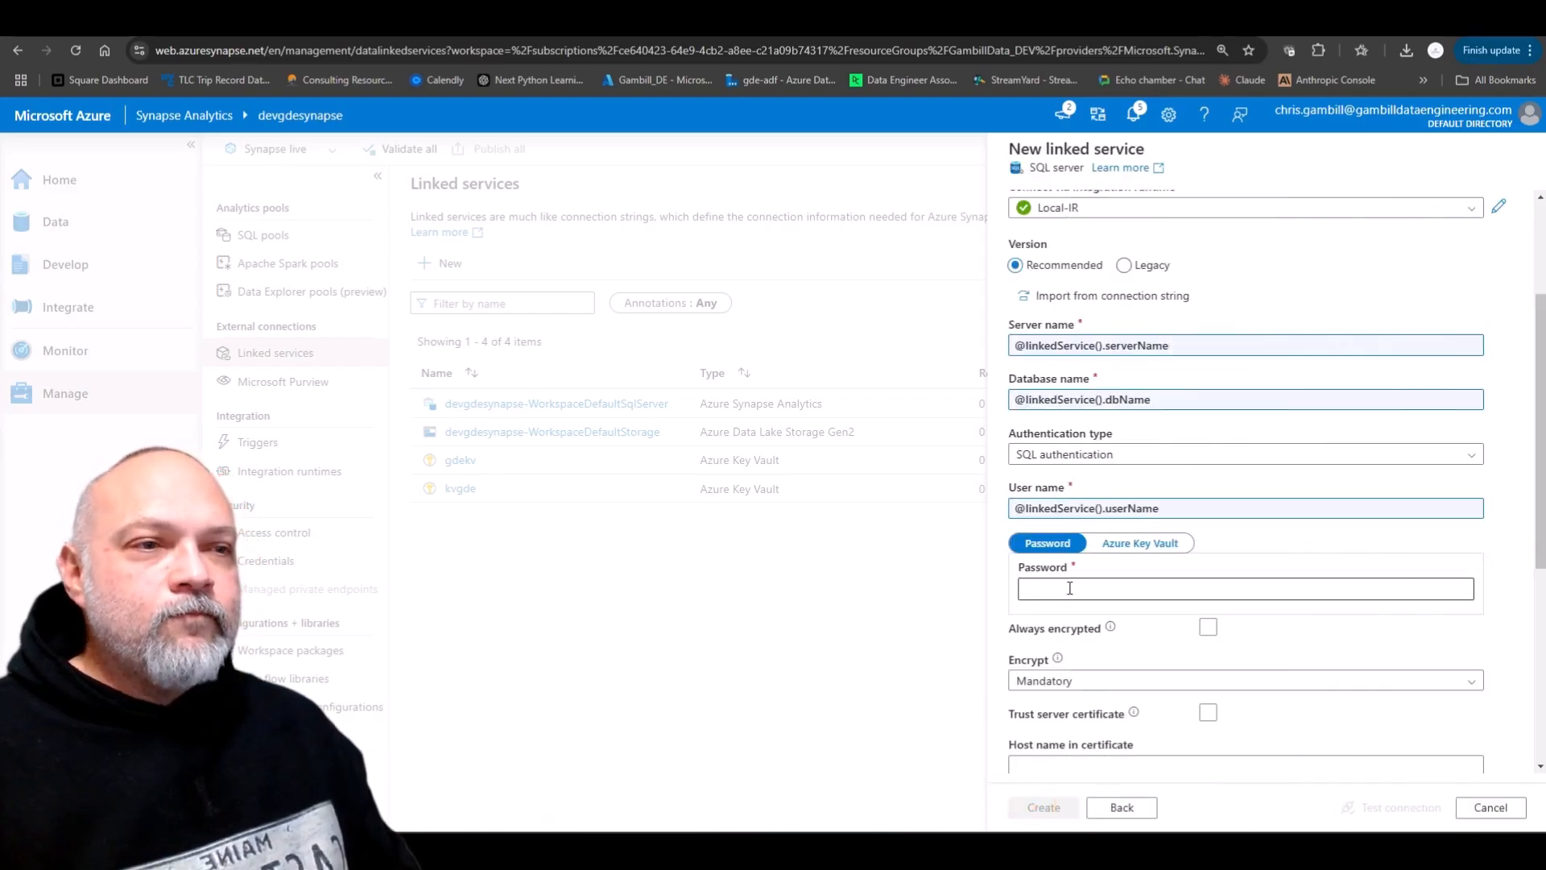
- Source the password from Azure Key Vault, using kvgde as the AKV linked service
left_click(1125, 548)
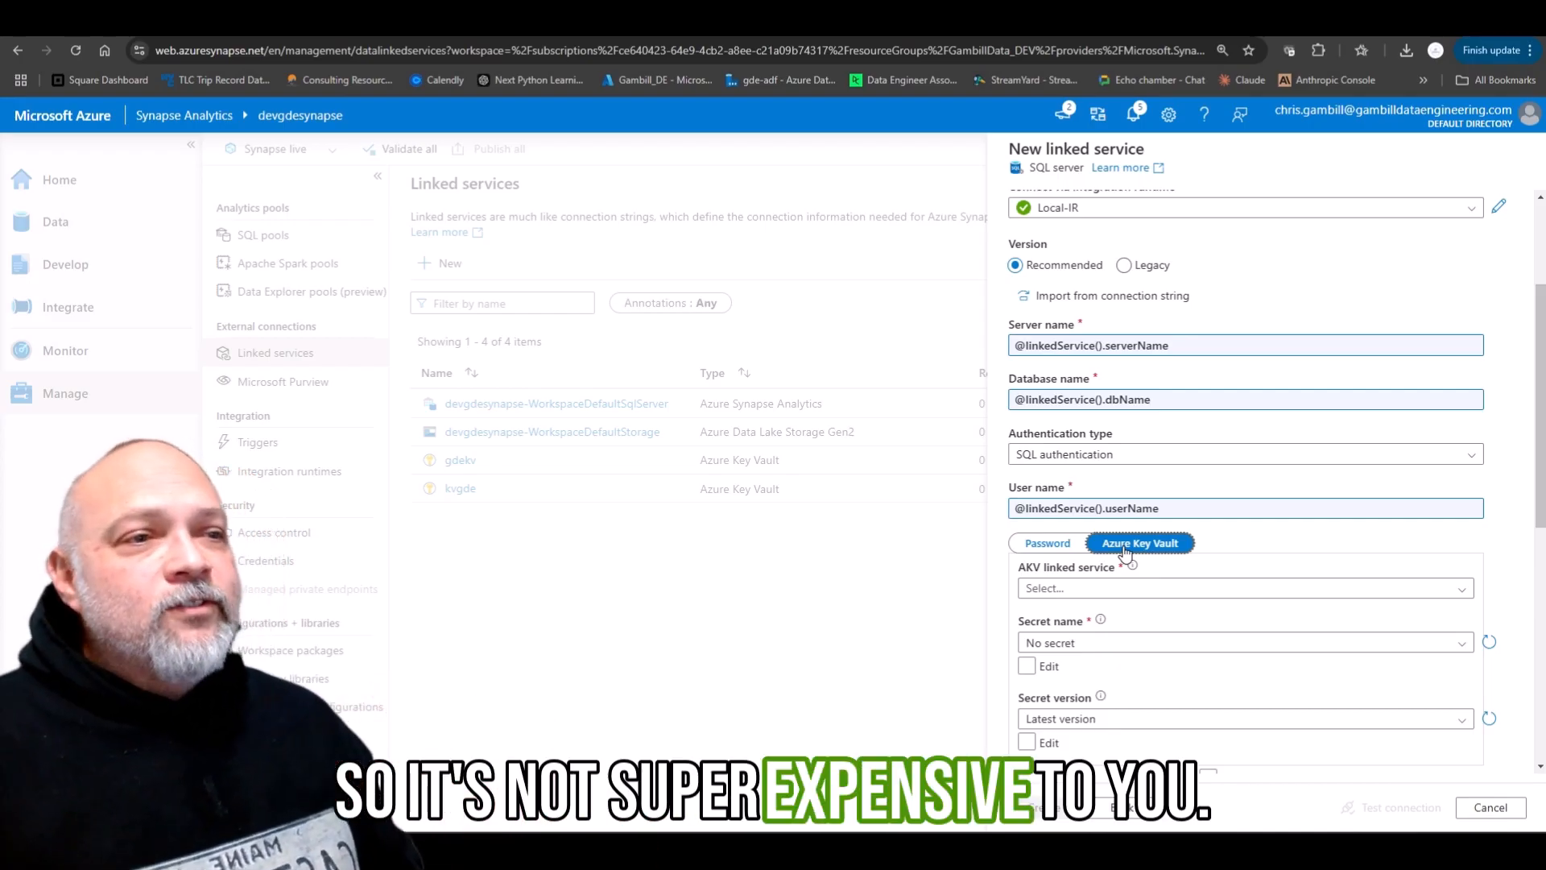
mouse_move(1132, 566)
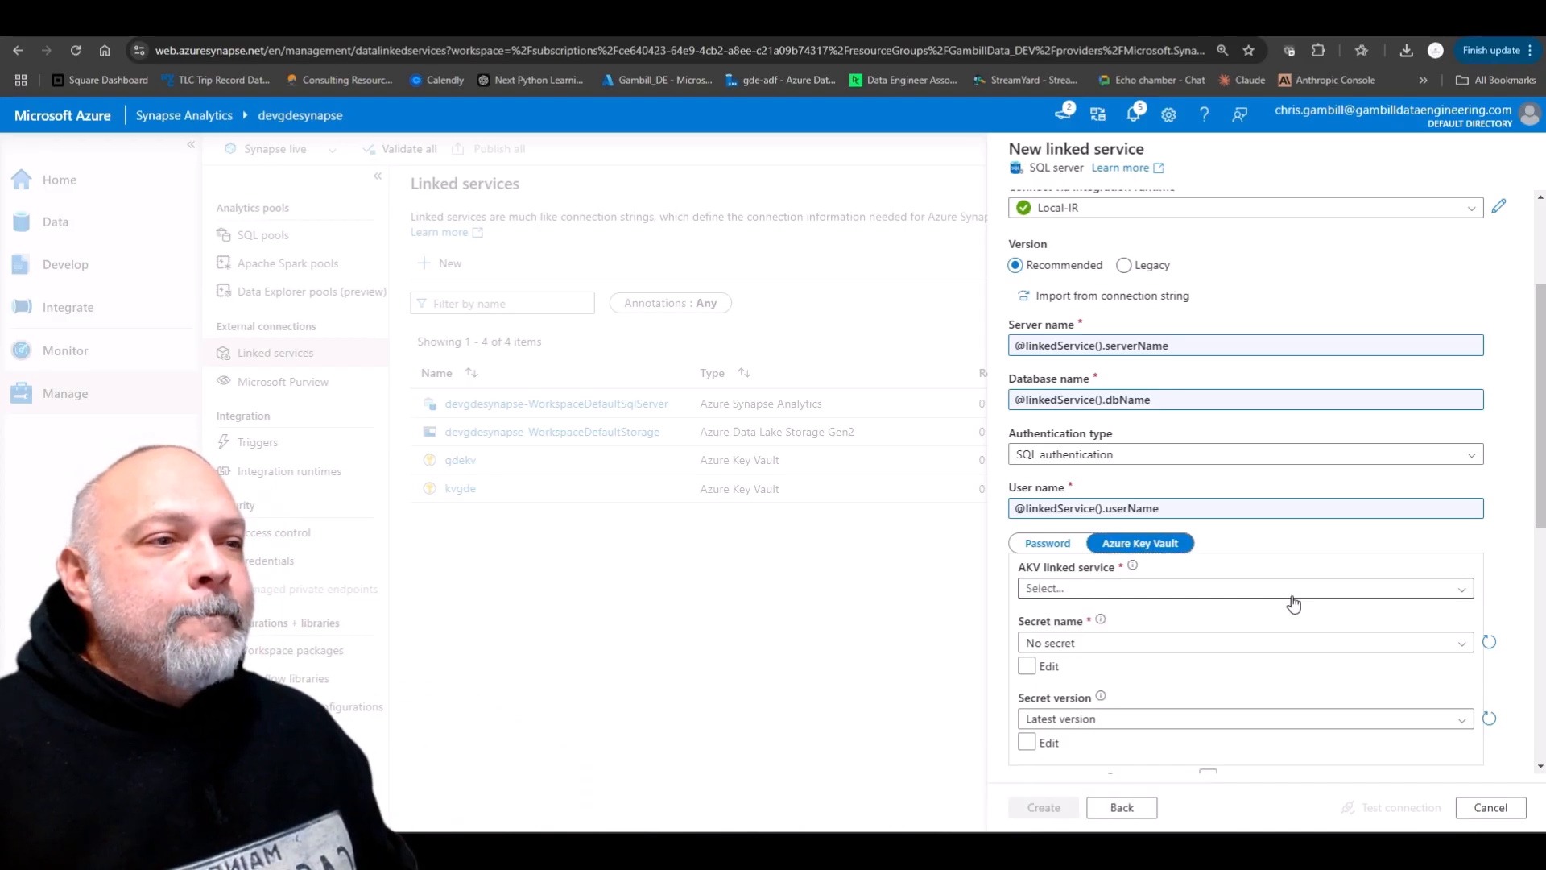
left_click(1336, 596)
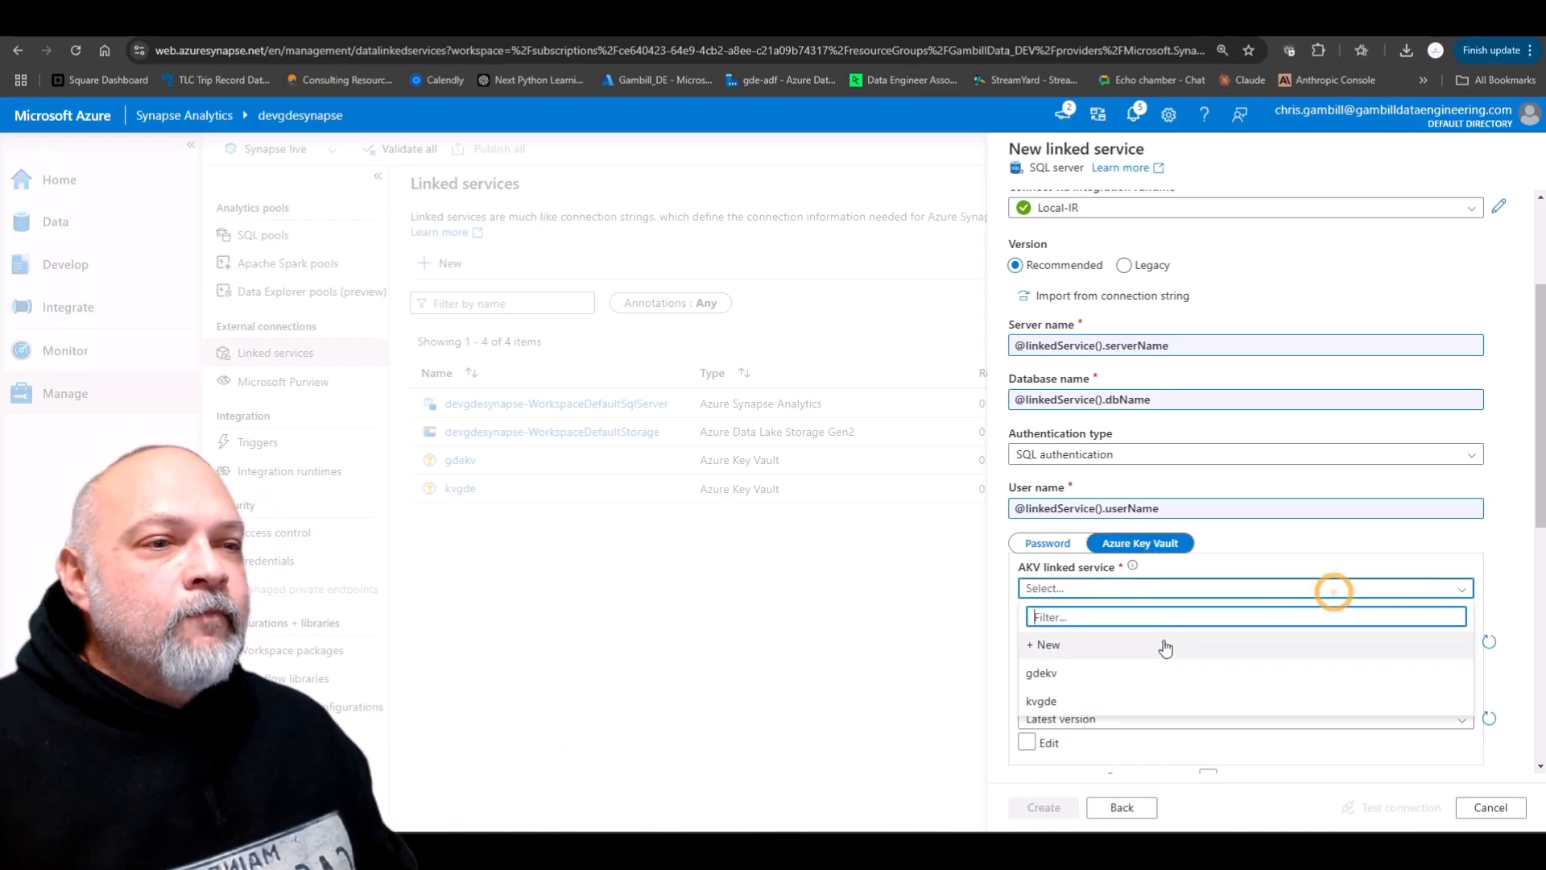
left_click(1123, 700)
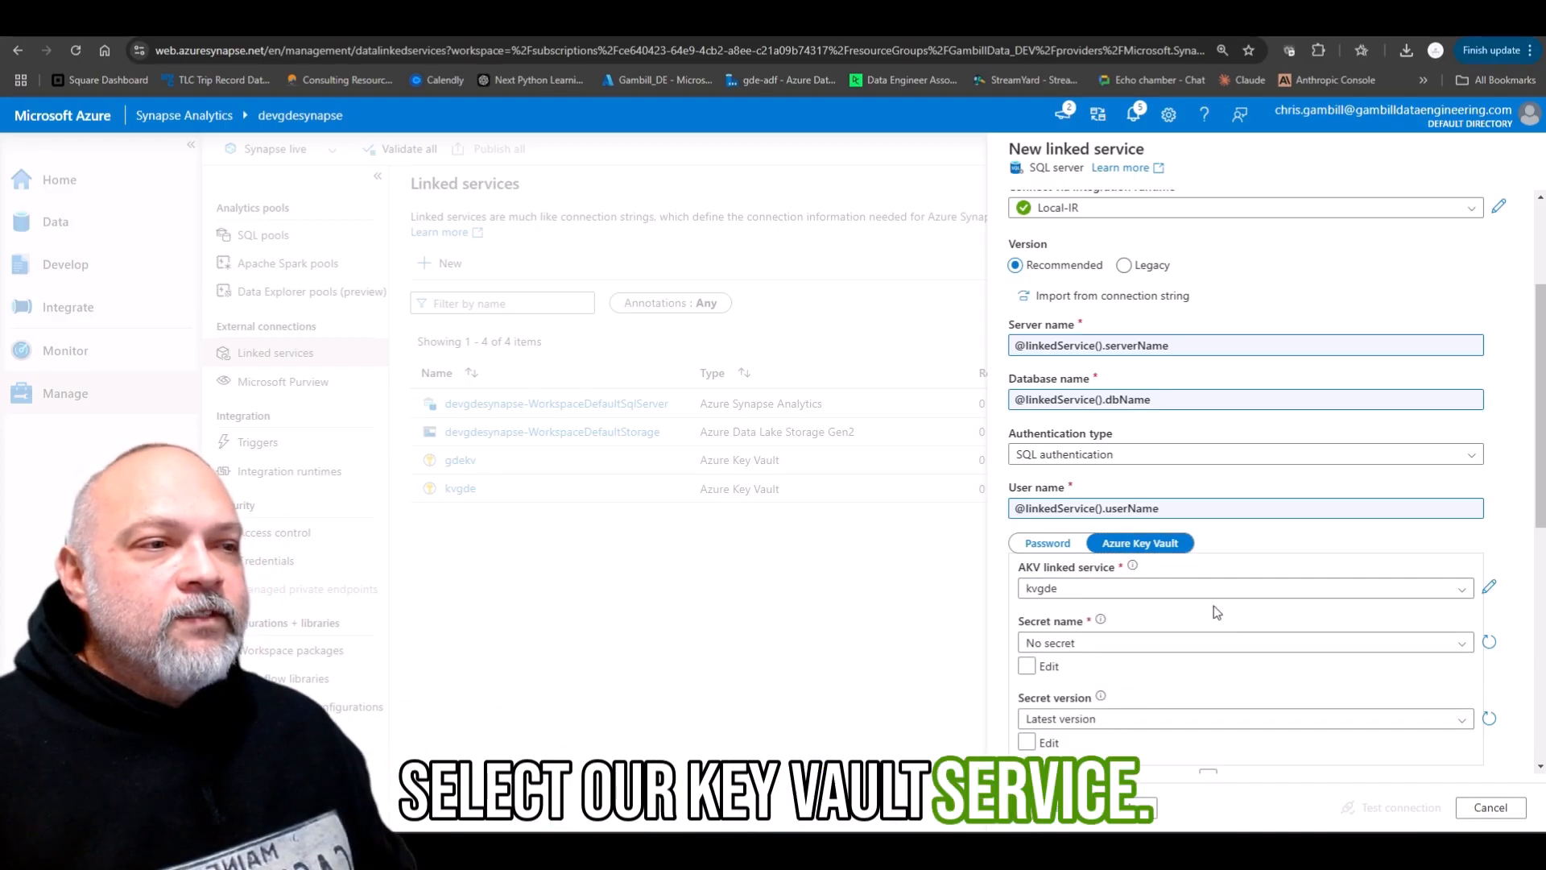
left_click(1488, 641)
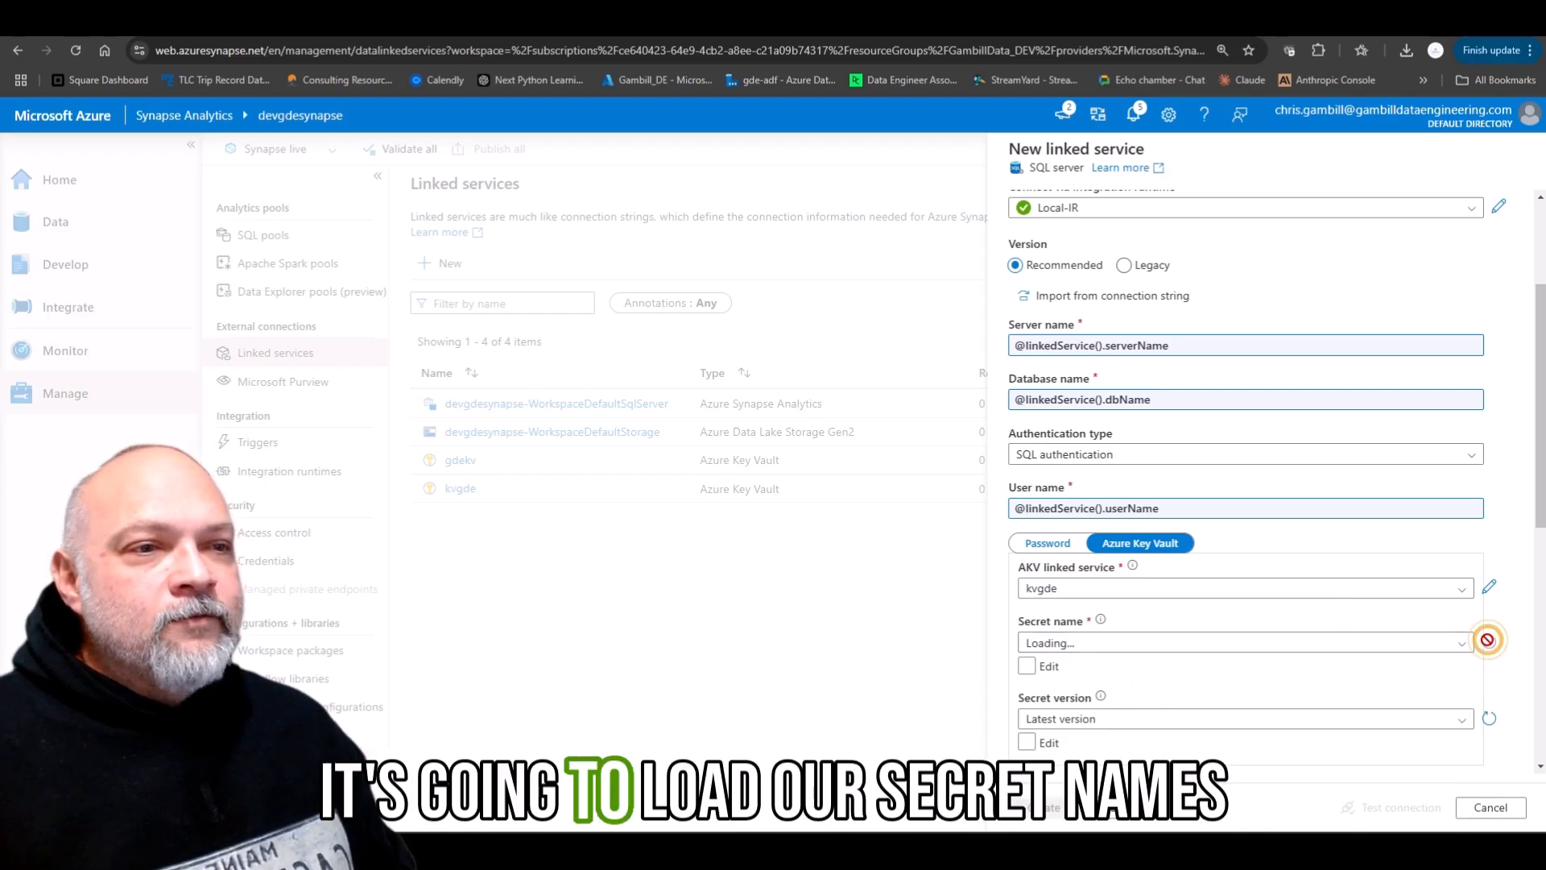
left_click(1174, 642)
left_click(1174, 643)
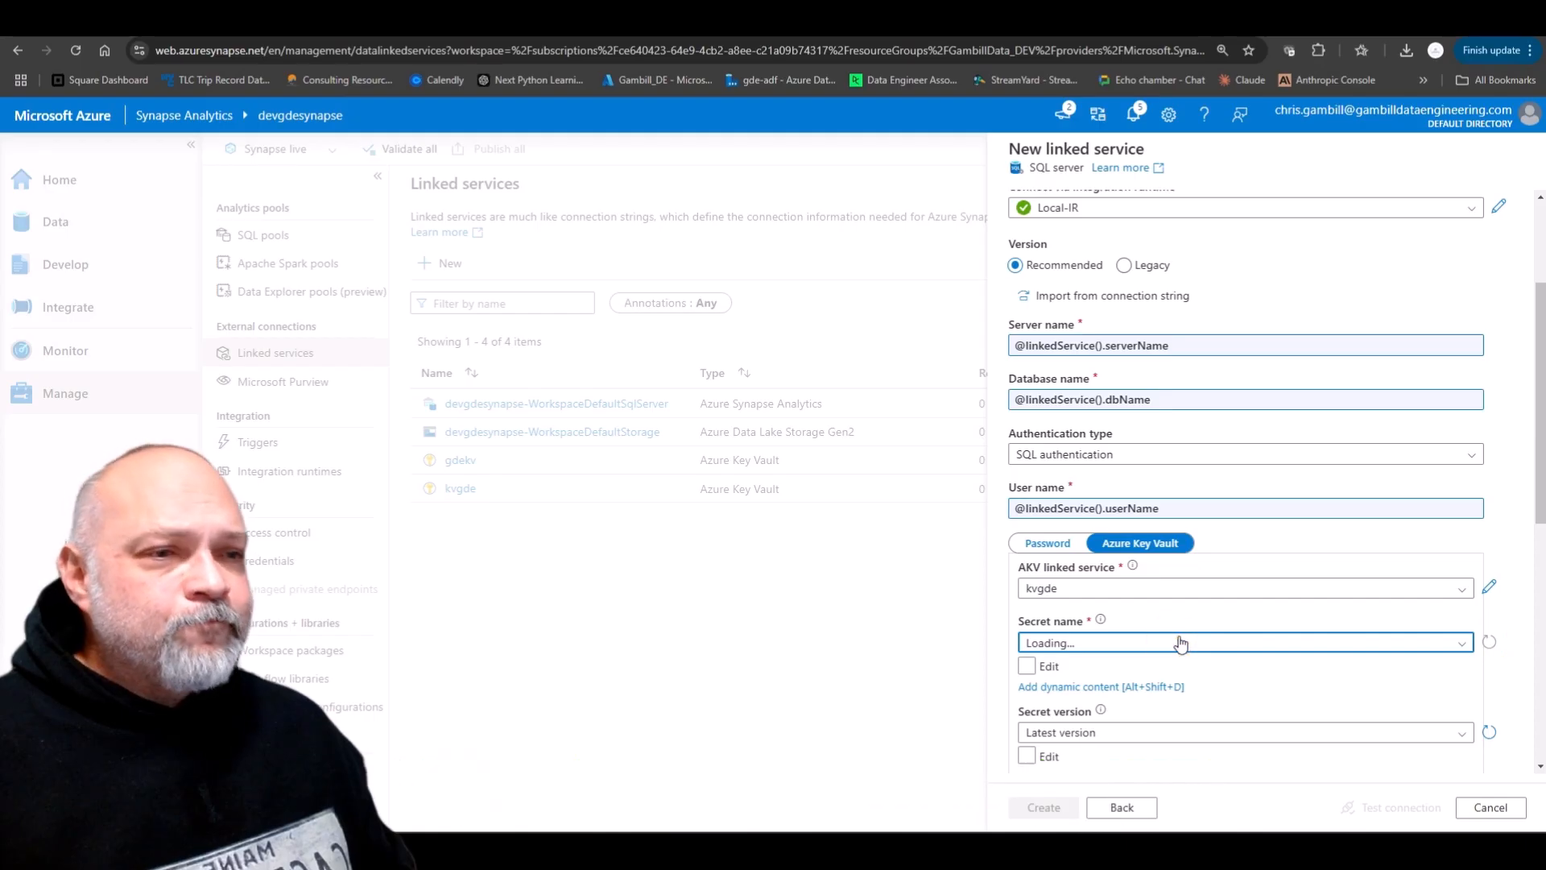
left_click(1179, 640)
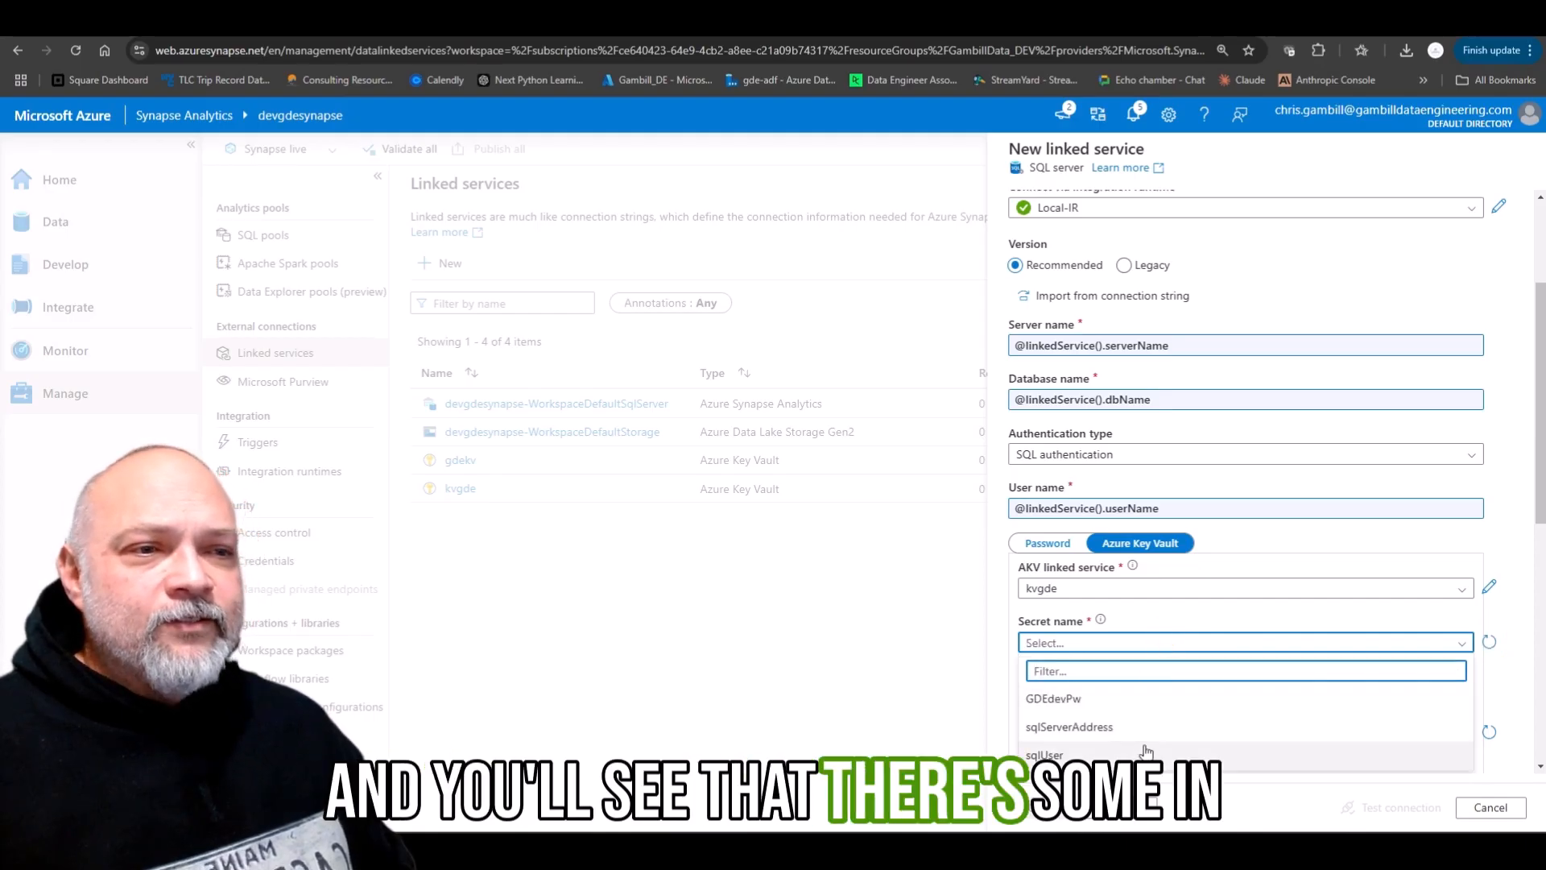
left_click(1131, 643)
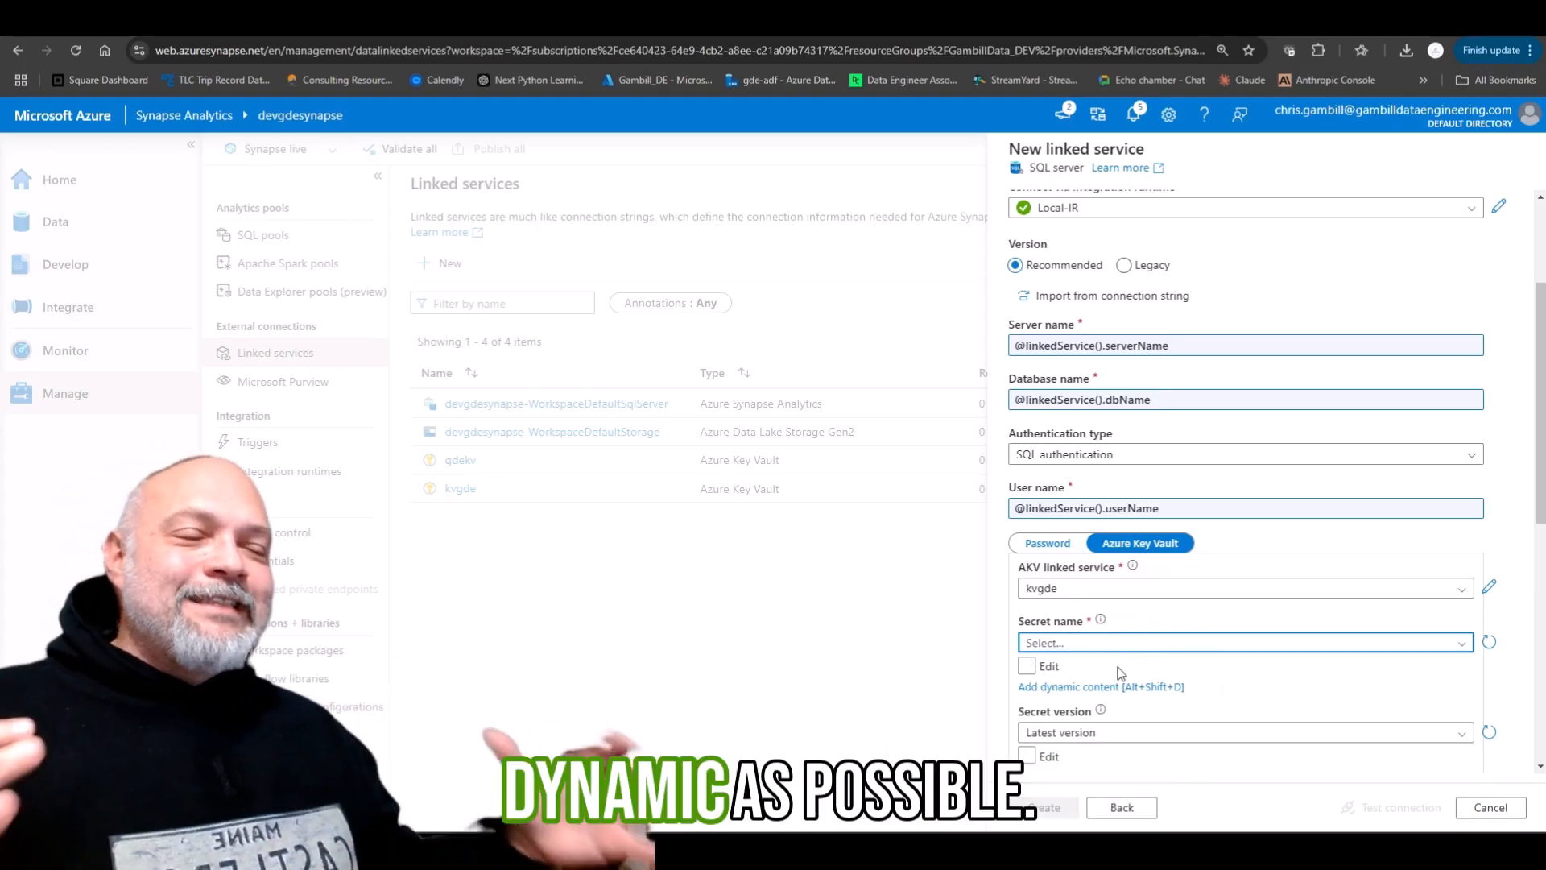
left_click(1052, 689)
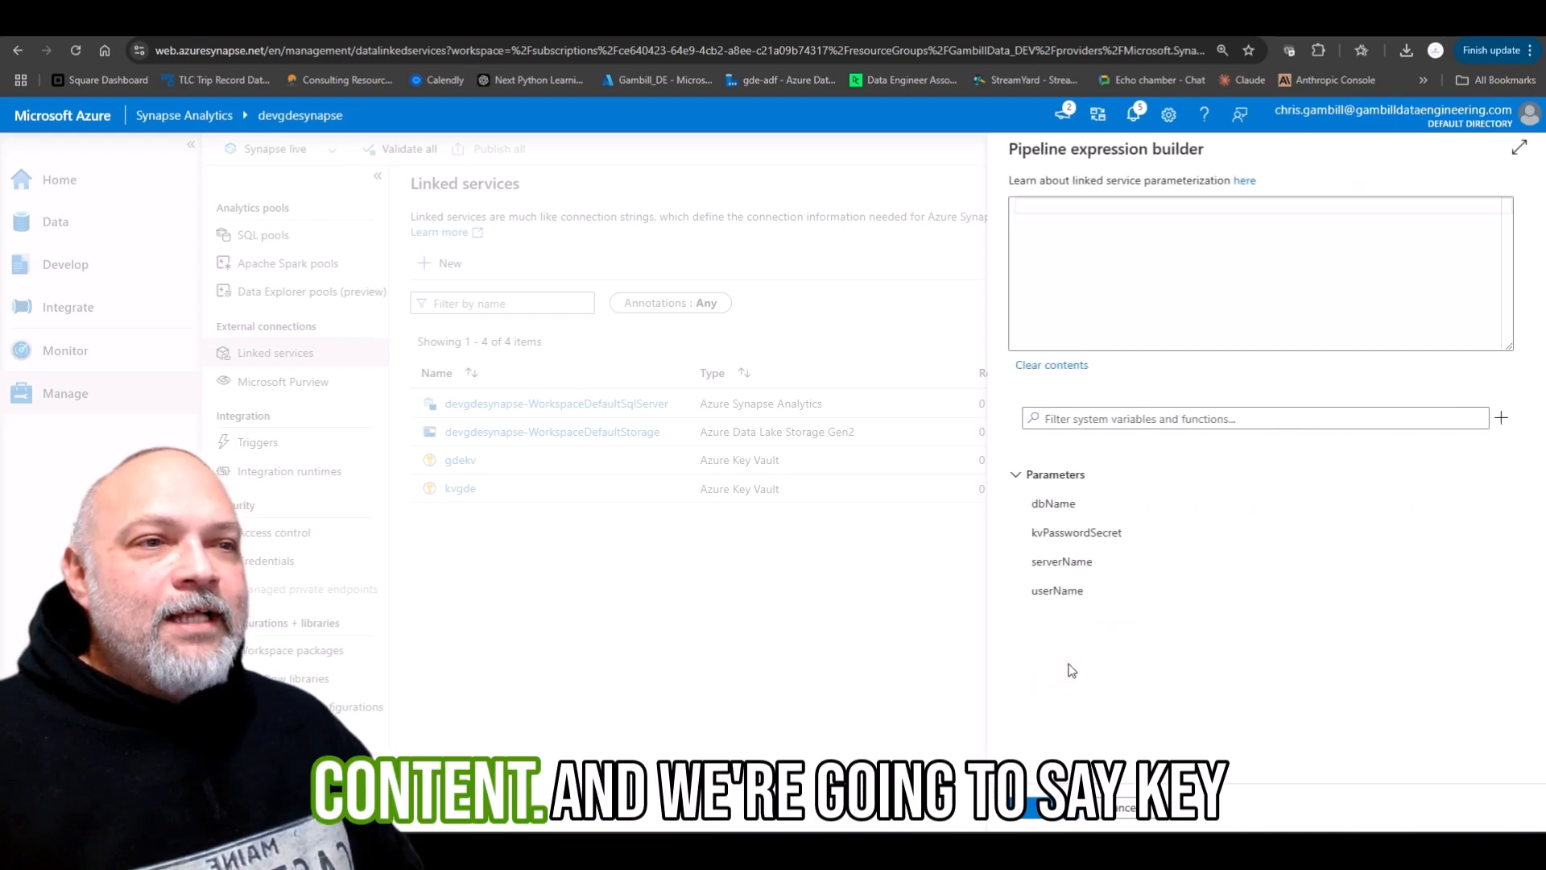
left_click(1072, 531)
left_click(1045, 807)
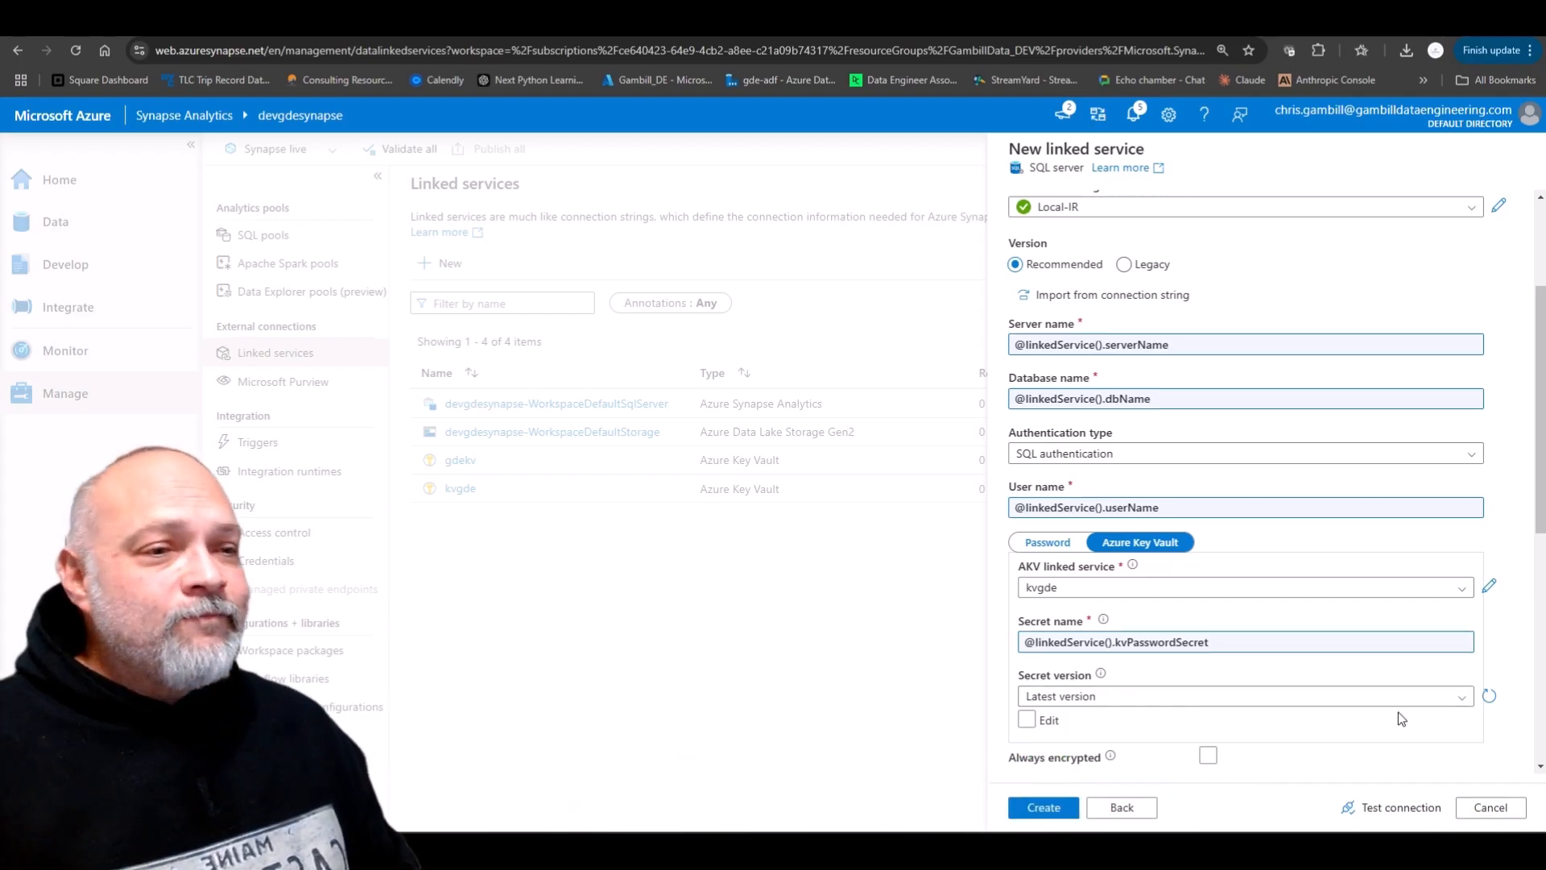
- Enable Trust server certificate for the linked service and start a connection test
scroll(1393, 712, "down", 5)
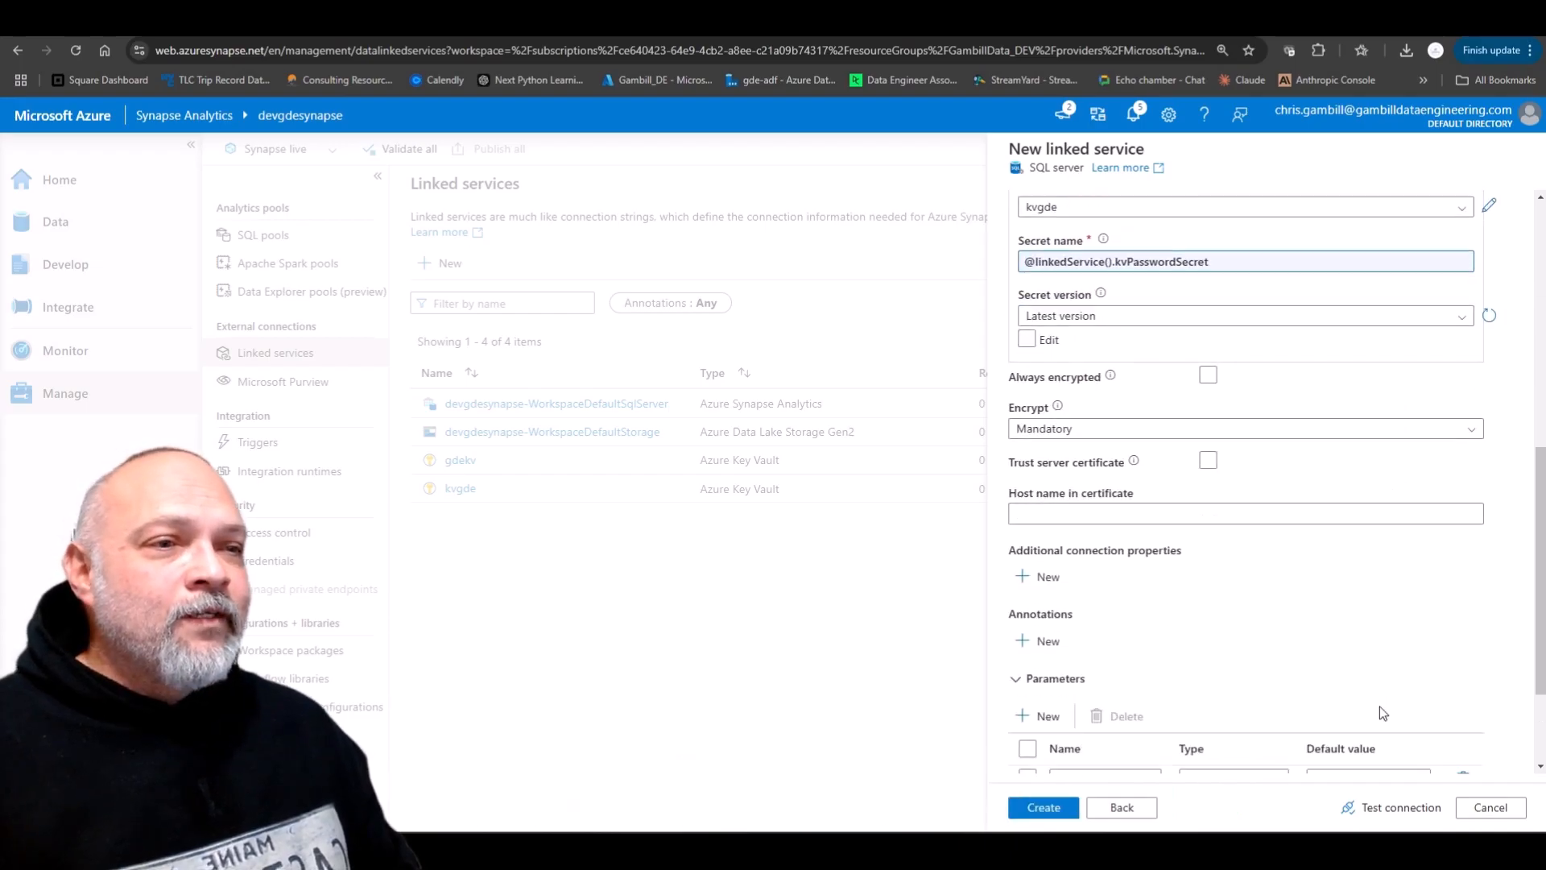
left_click(1208, 439)
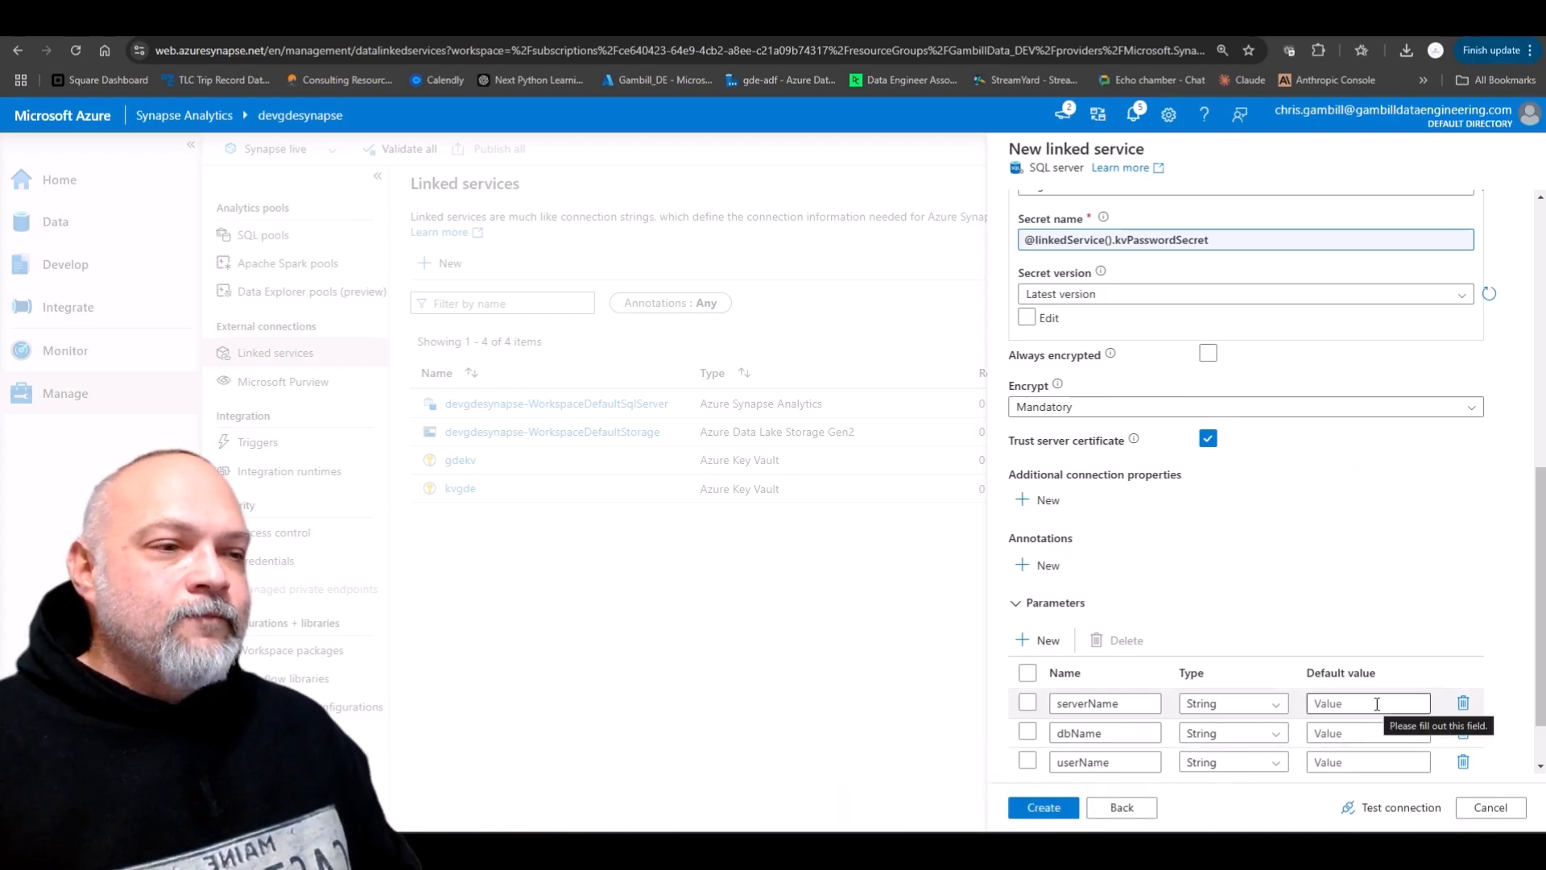
left_click(1384, 809)
- Provide the connection test's parameter values GAMBILL-ALIEN-2 for serverName and DEV-GDE for dbName
left_click(1303, 247)
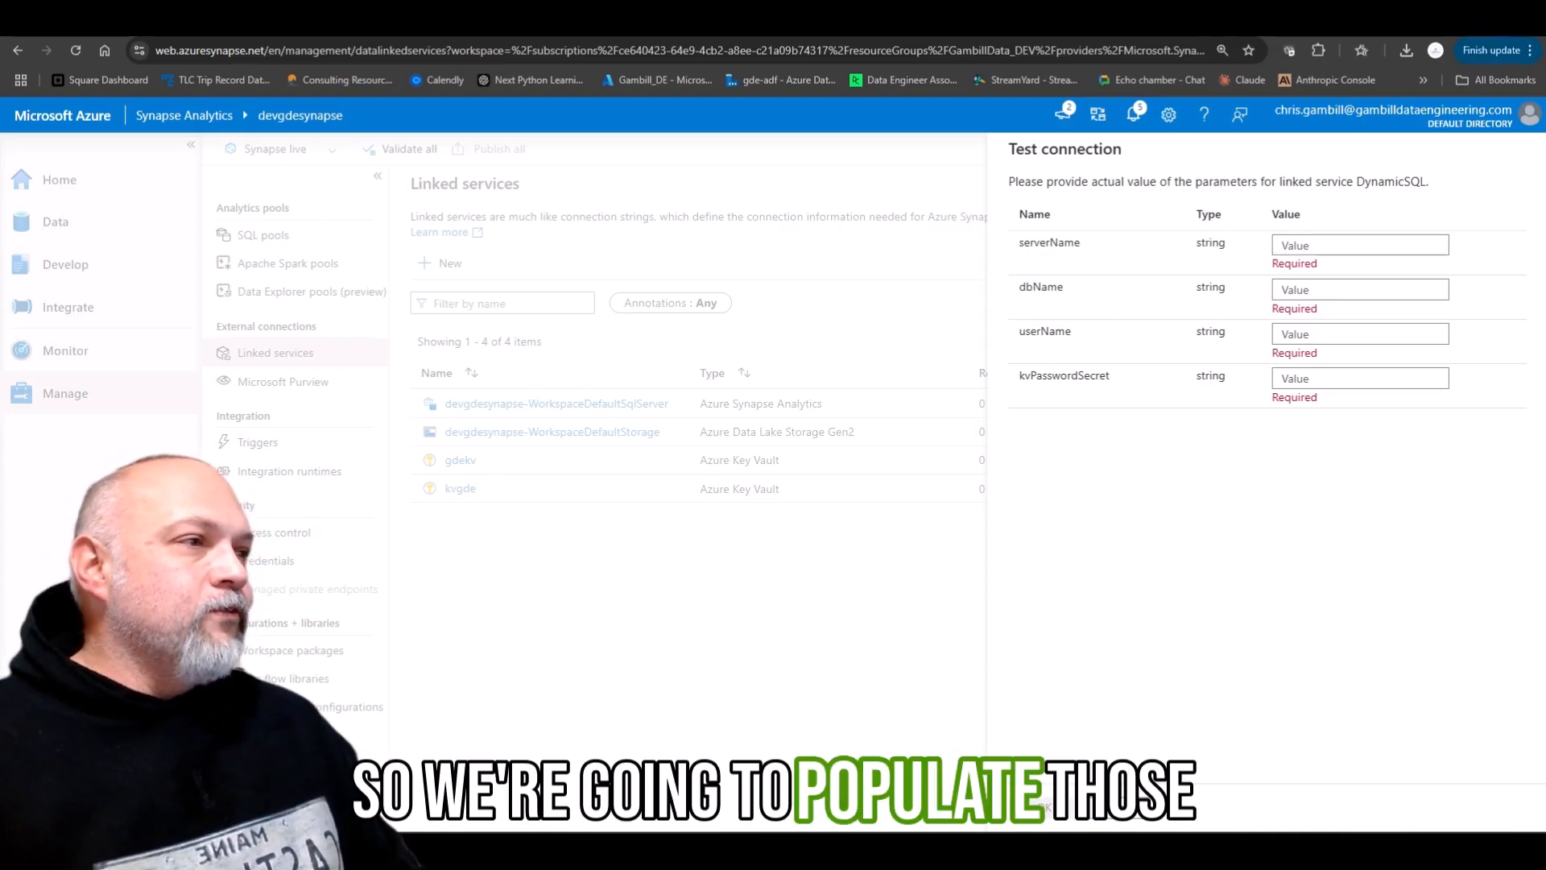
left_click(1339, 244)
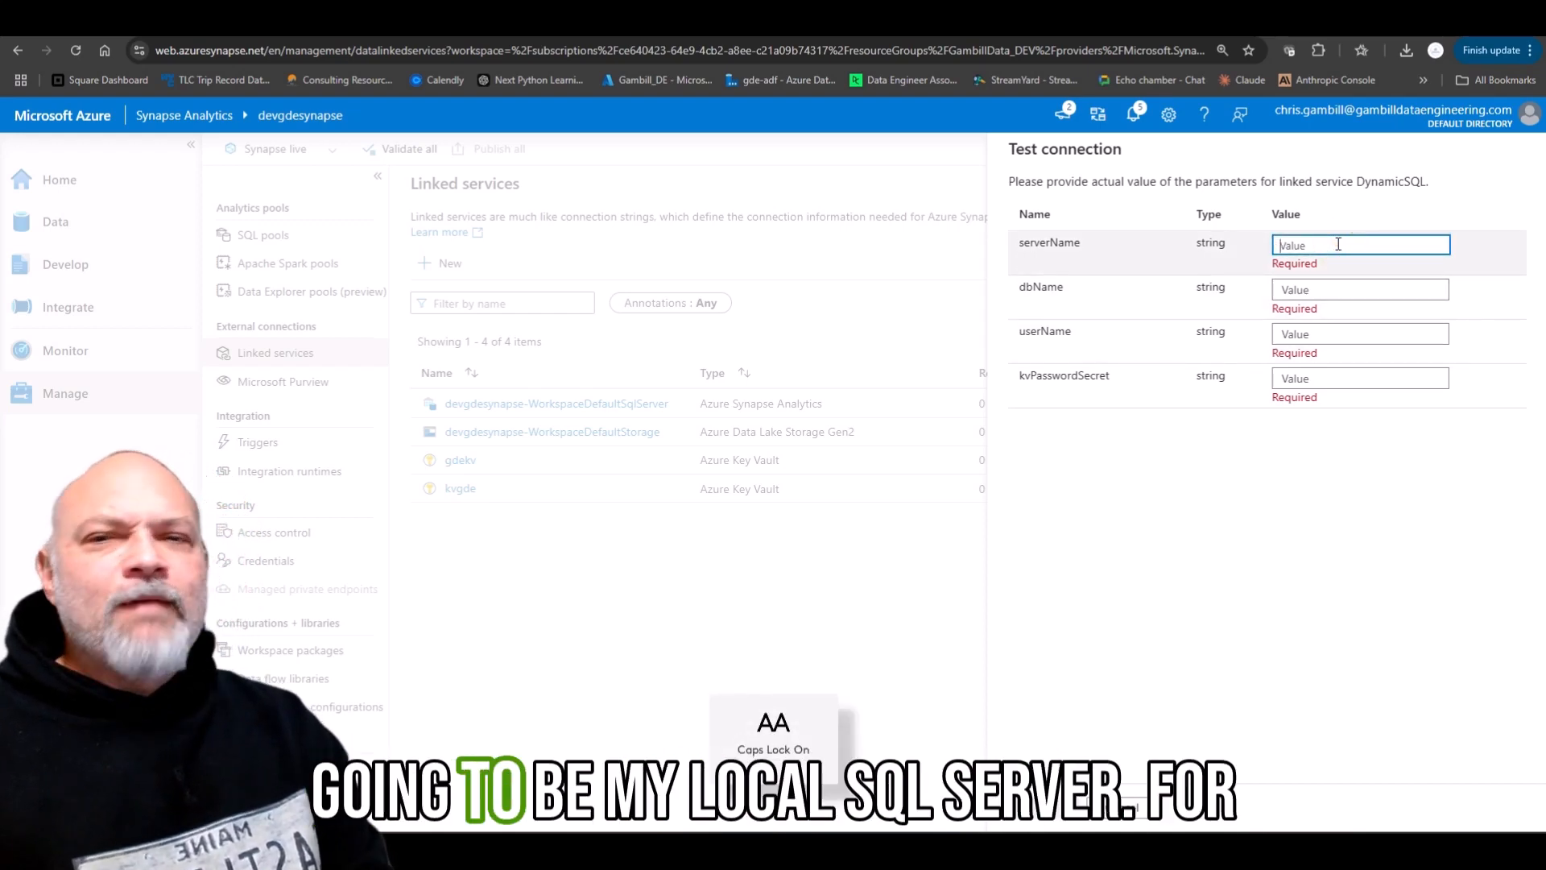
type("GAM")
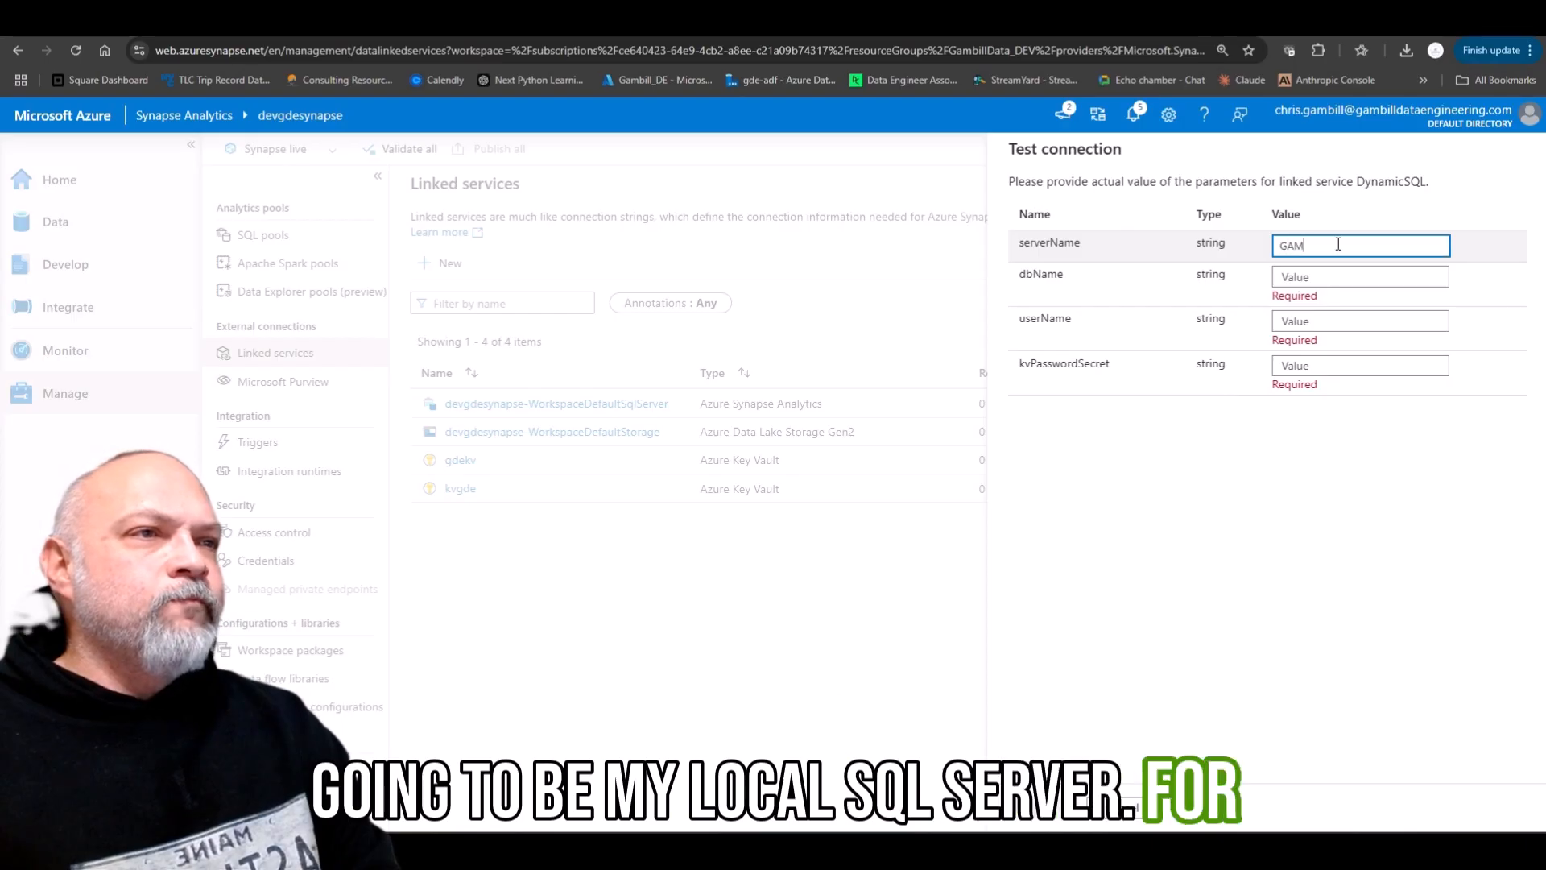
type("BILL-ALI")
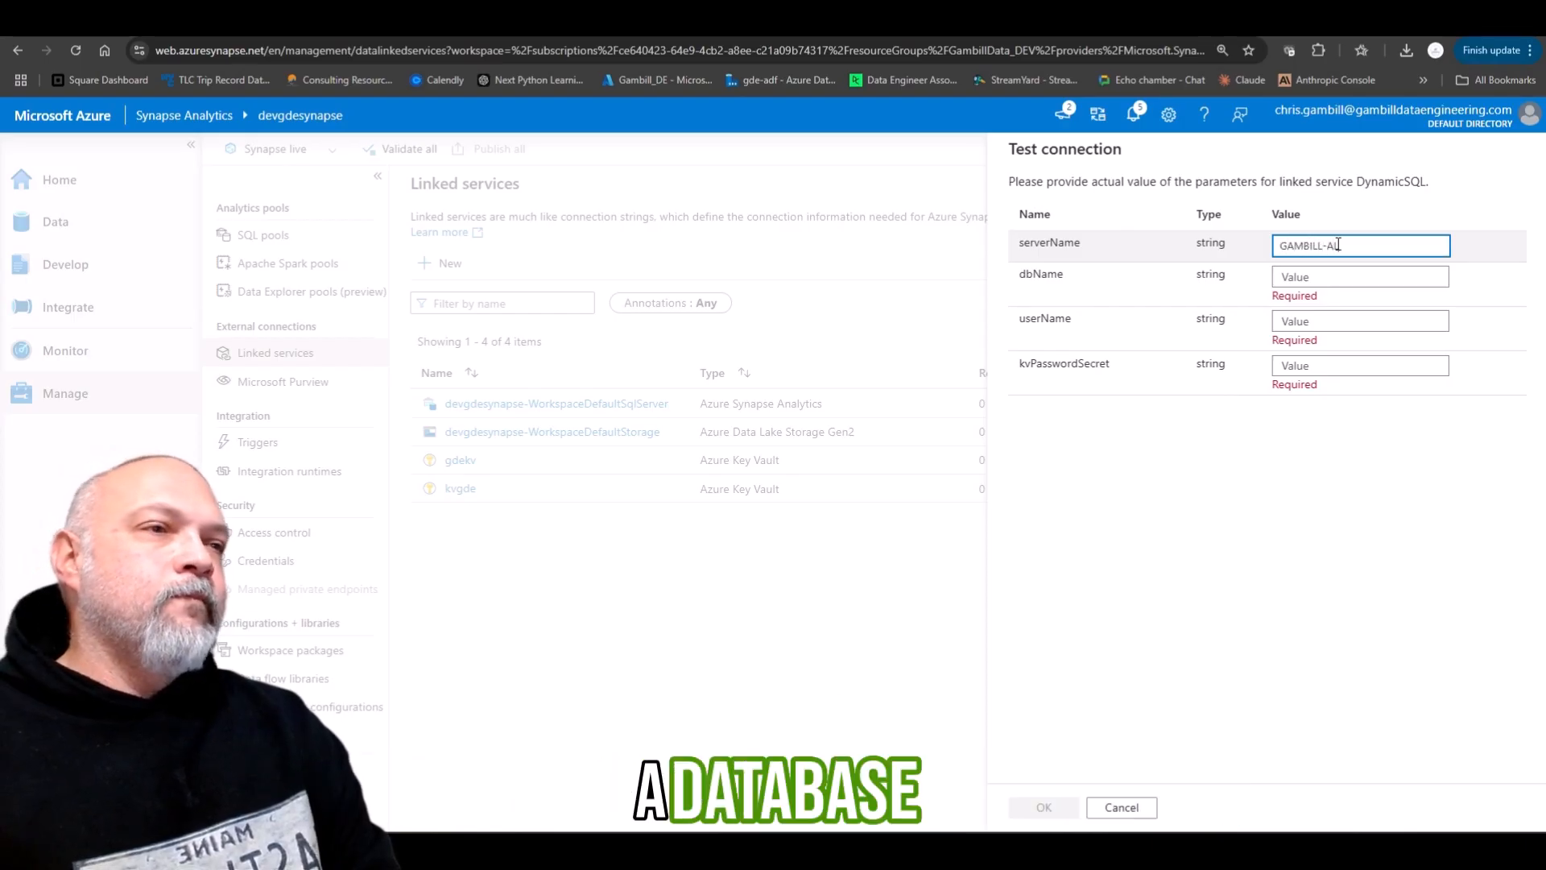
type("EN-2")
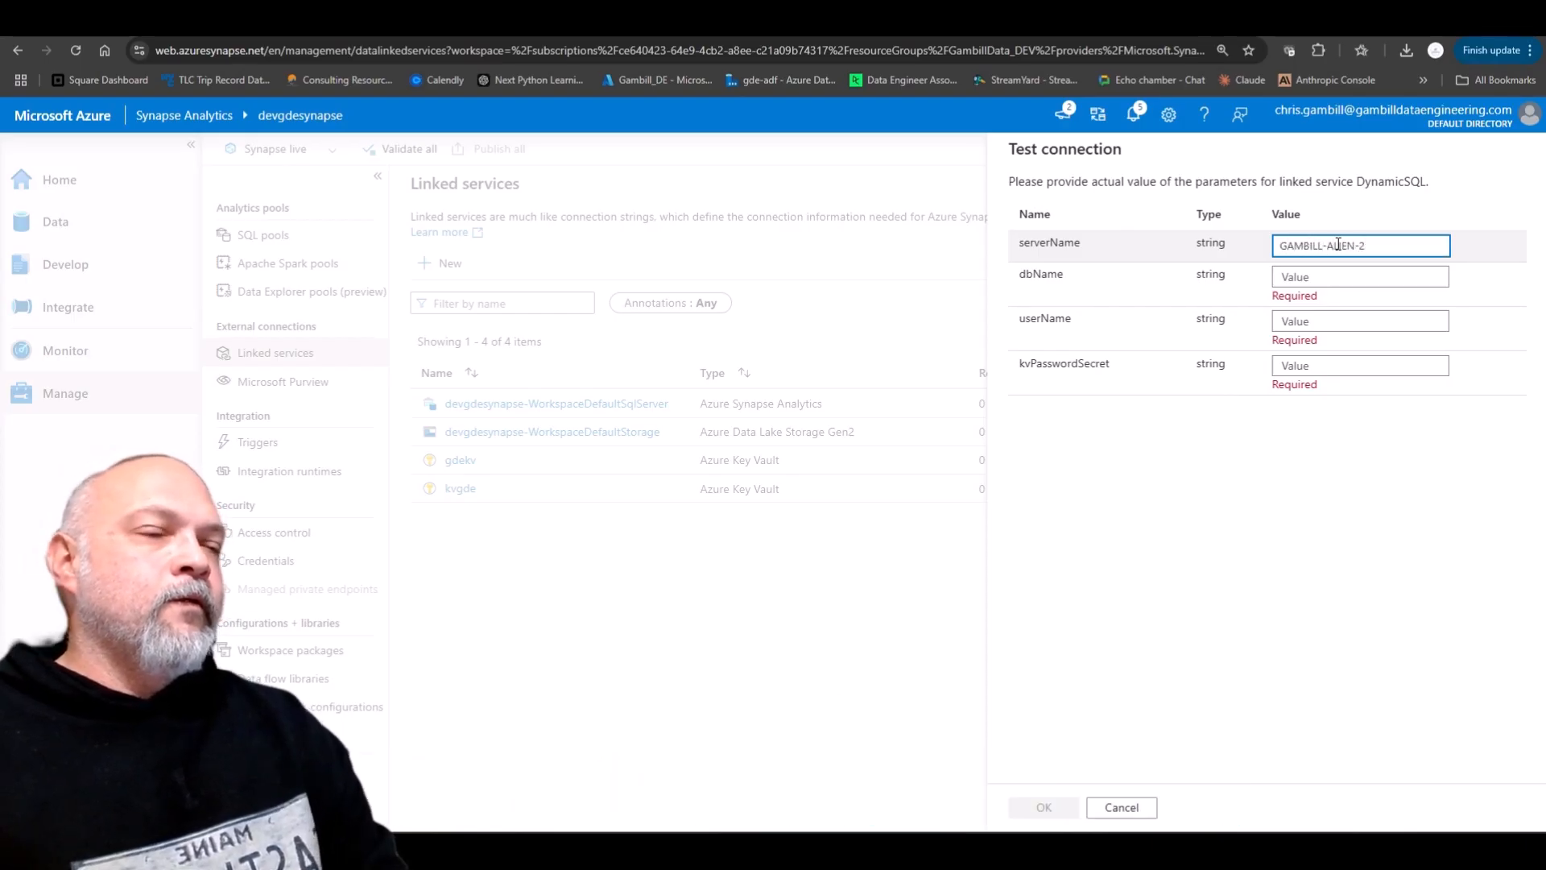
left_click(1342, 278)
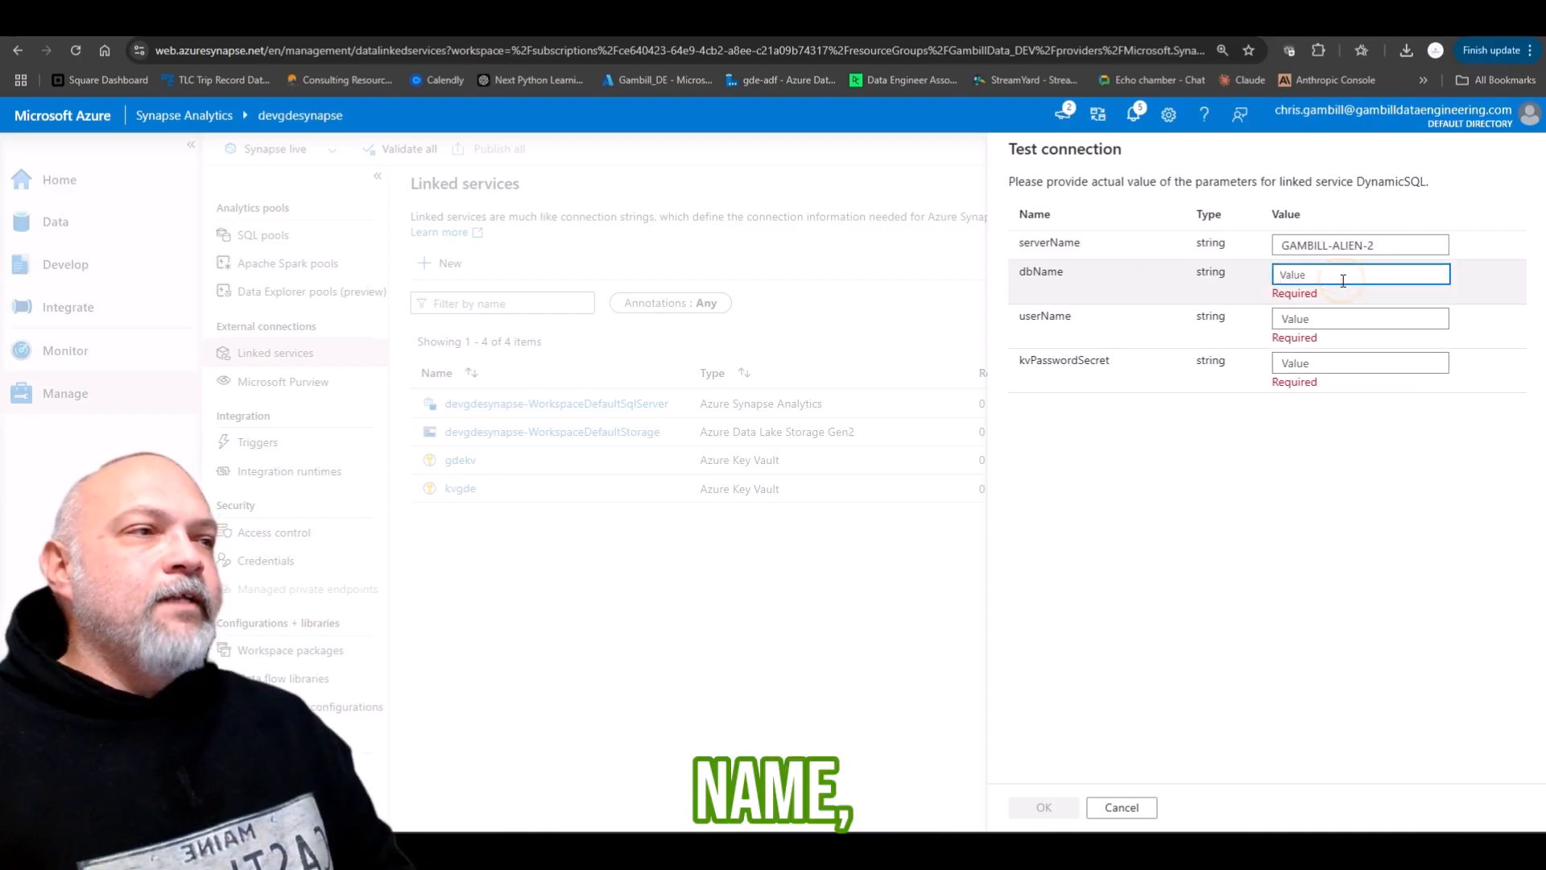
type("DE")
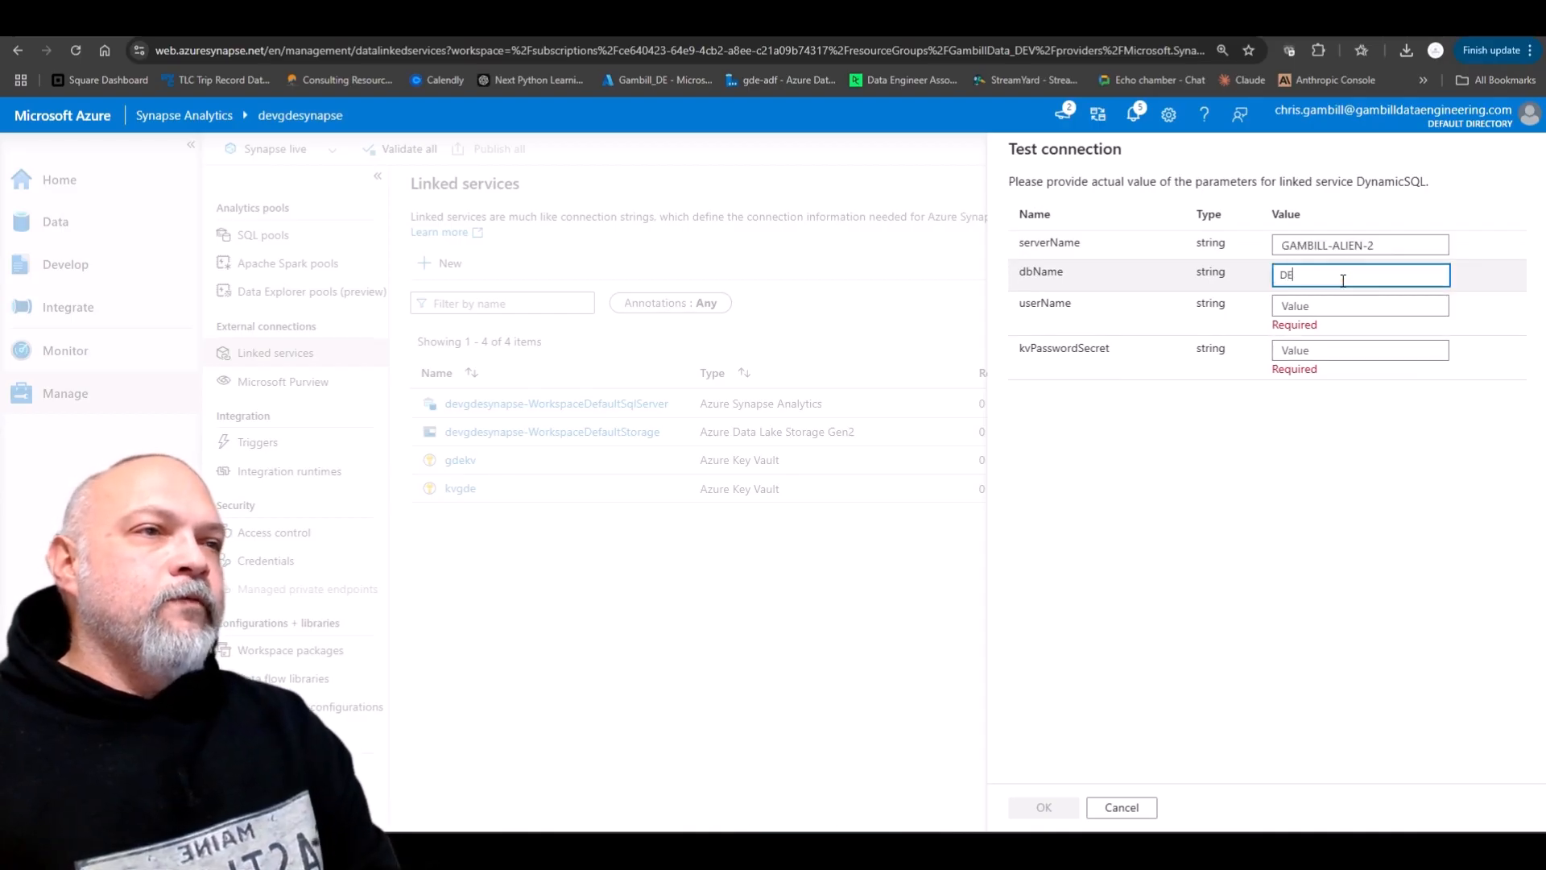
type("V-GDE")
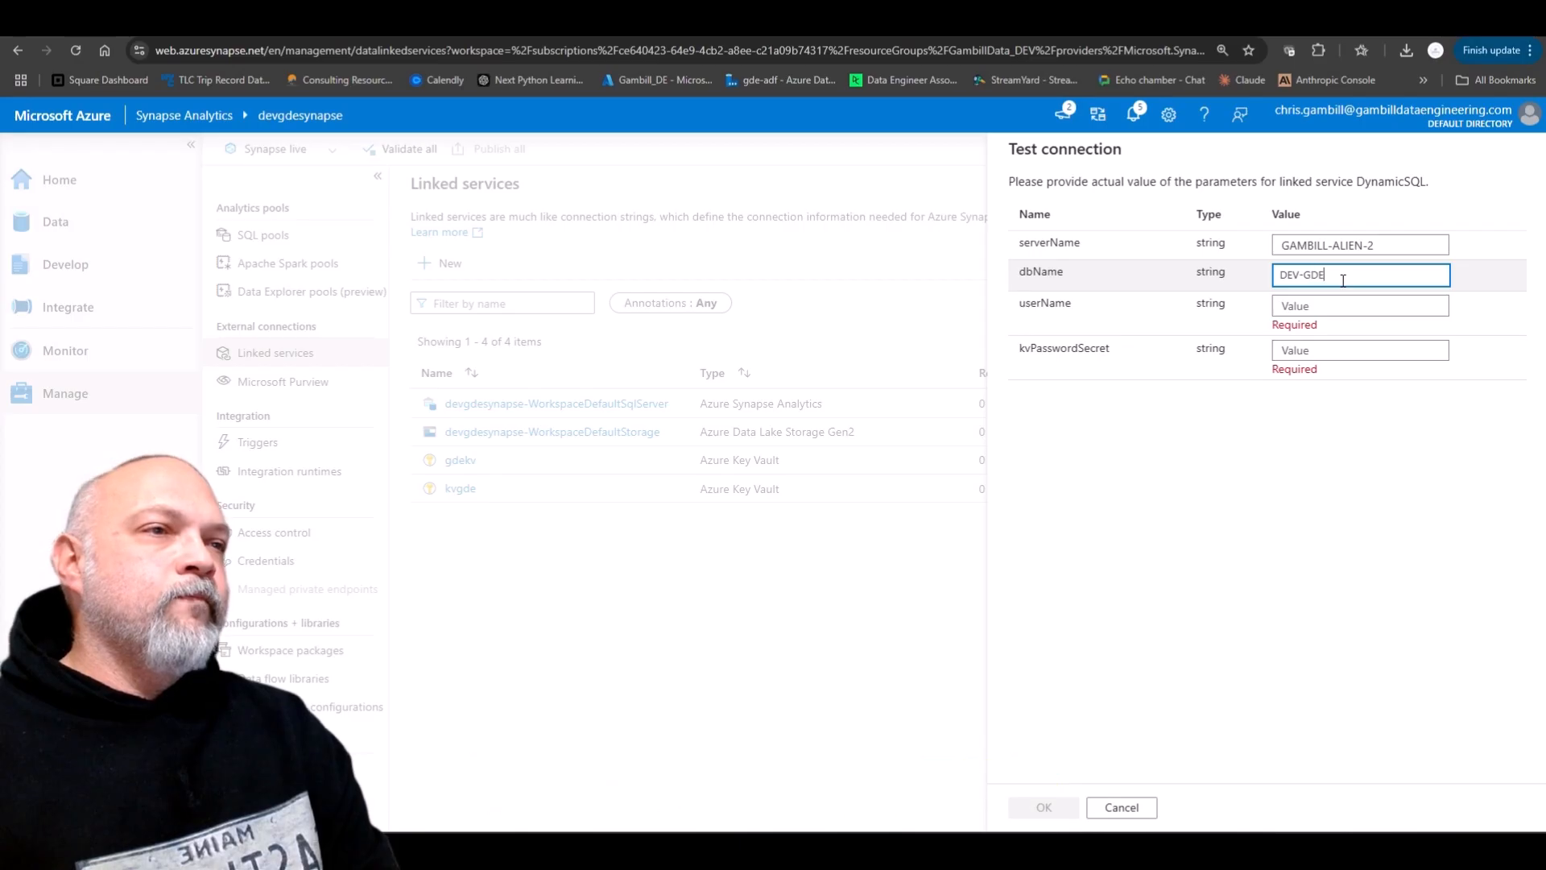
- Fill in the connection test's userName with the SQL login and kvPasswordSecret with GDEdevPw, and run the test
key("Tab")
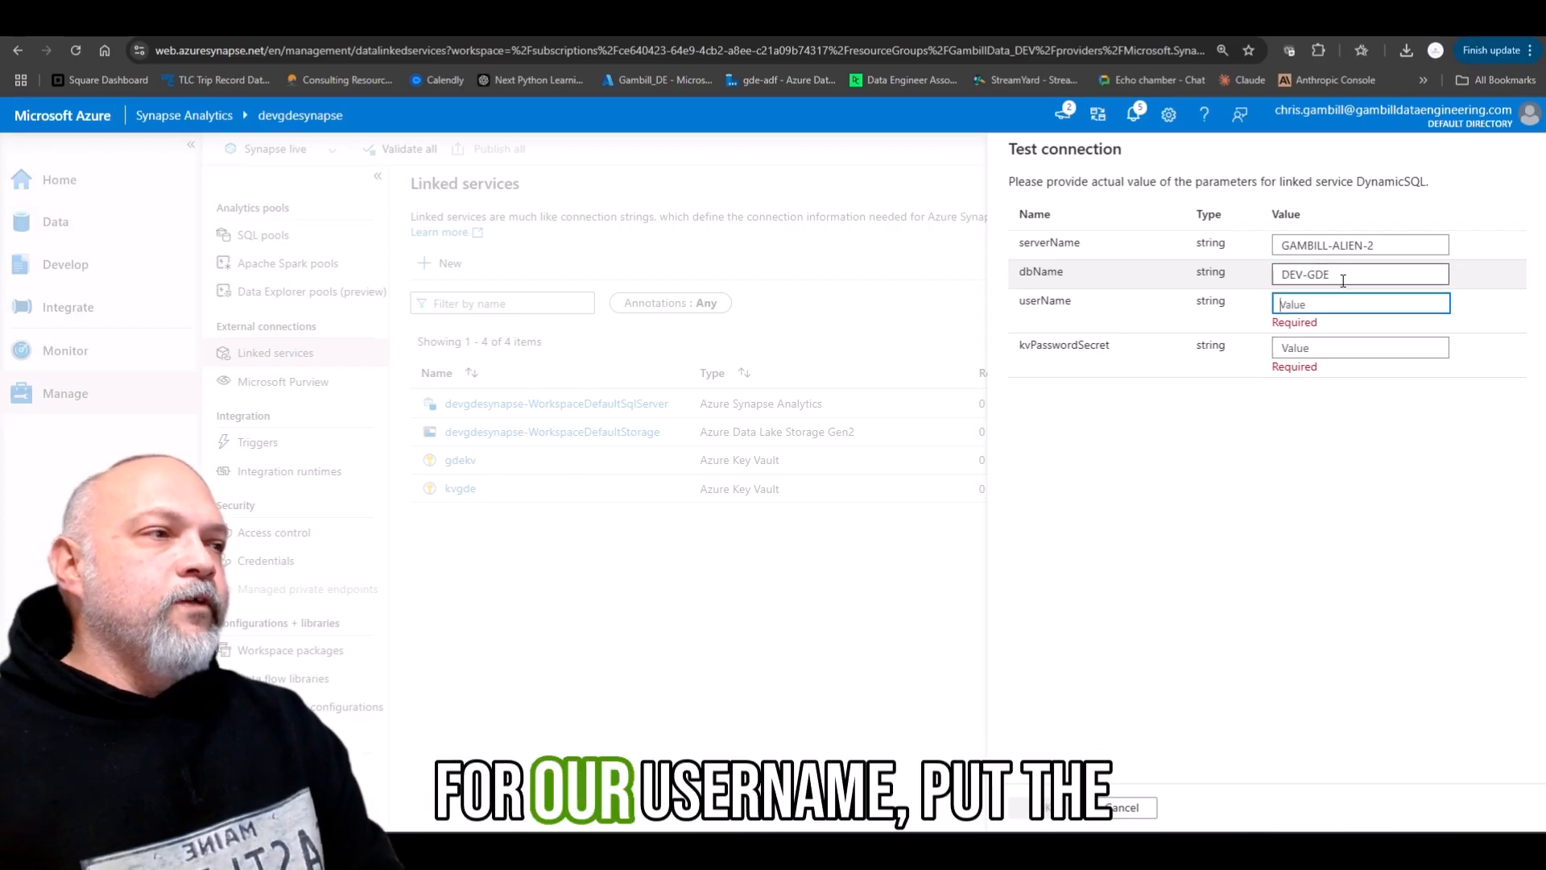
key("Caps_Lock")
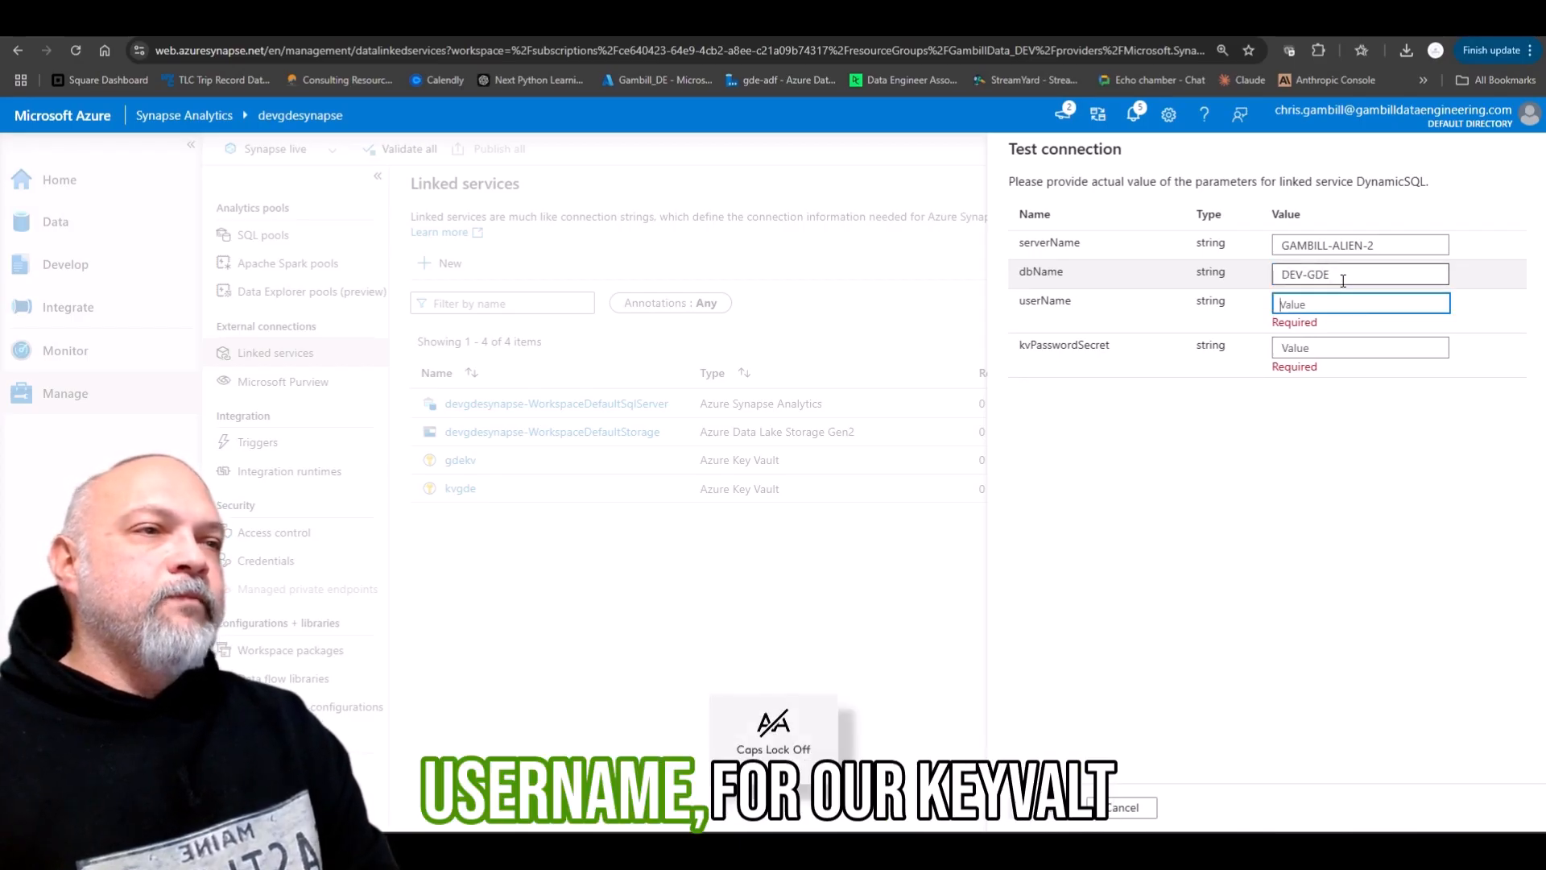
type("cgambill")
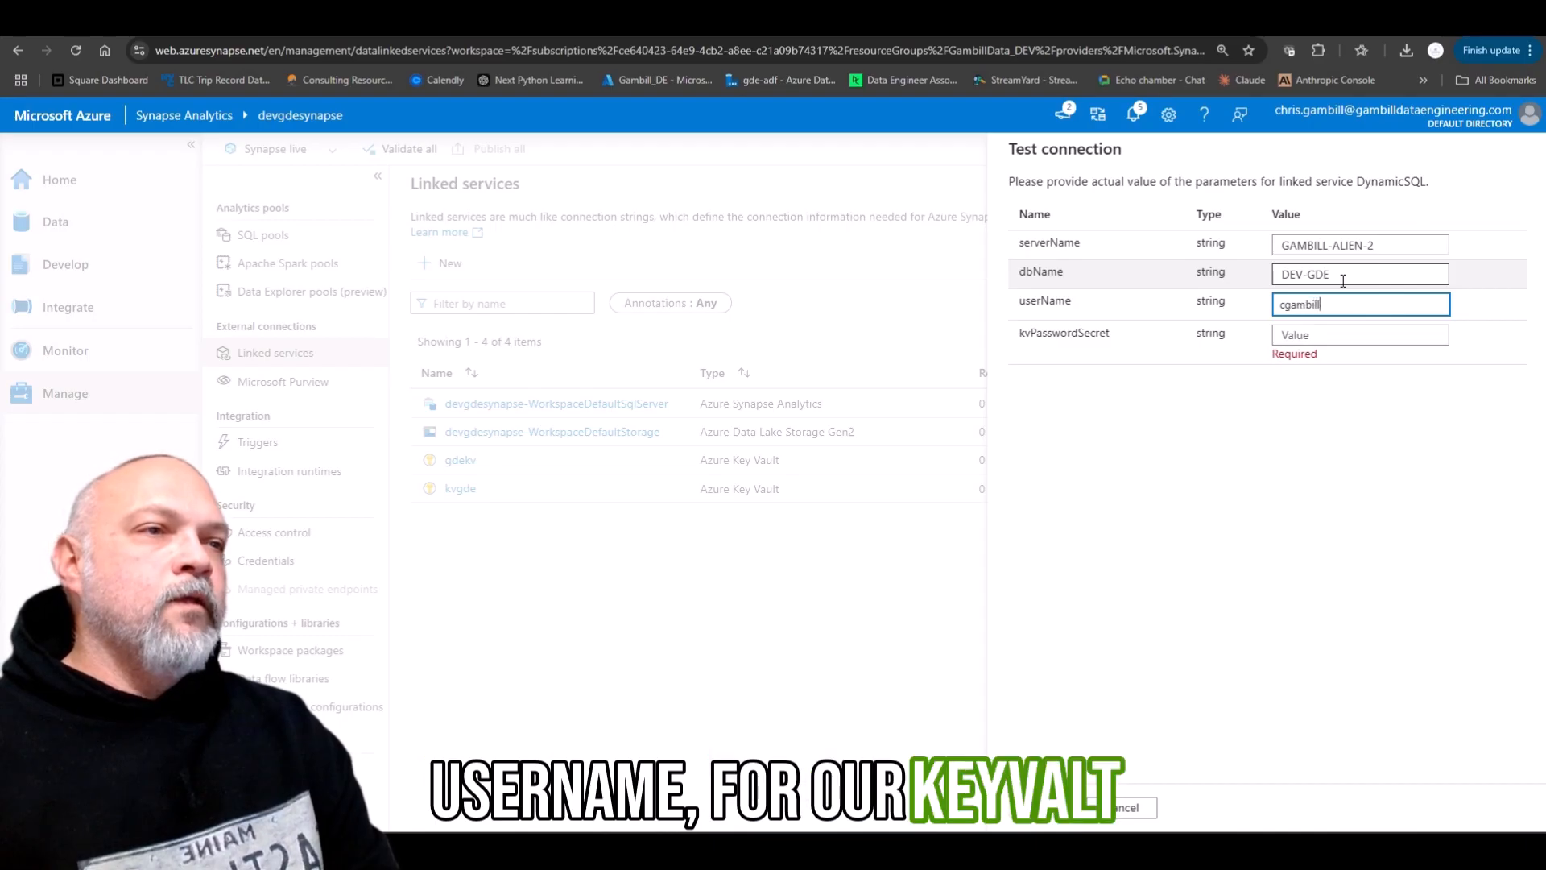
key("Tab")
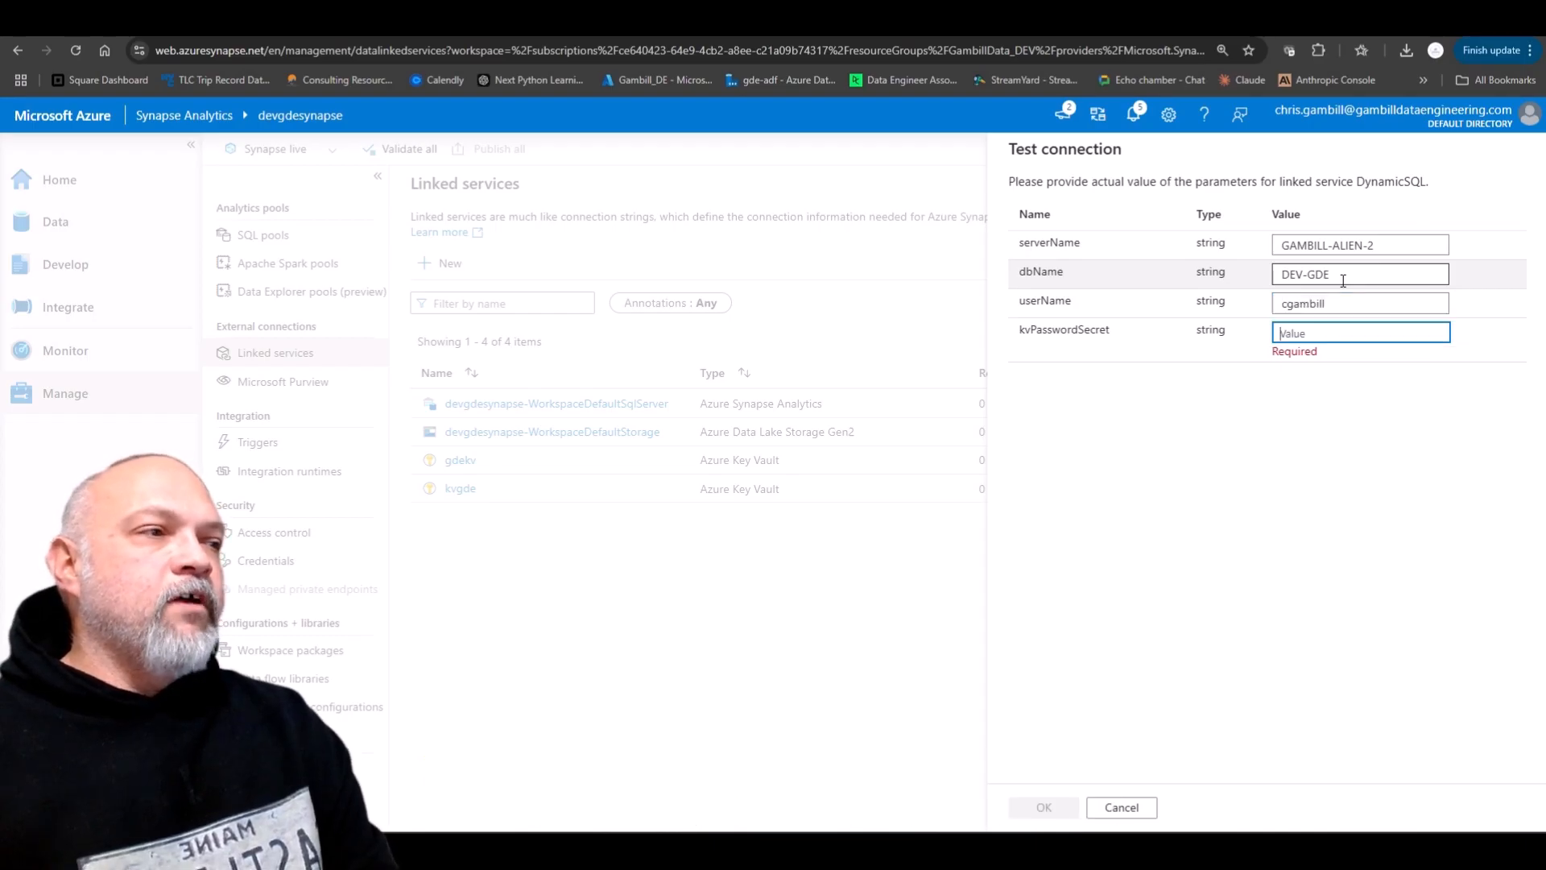
type("GDE")
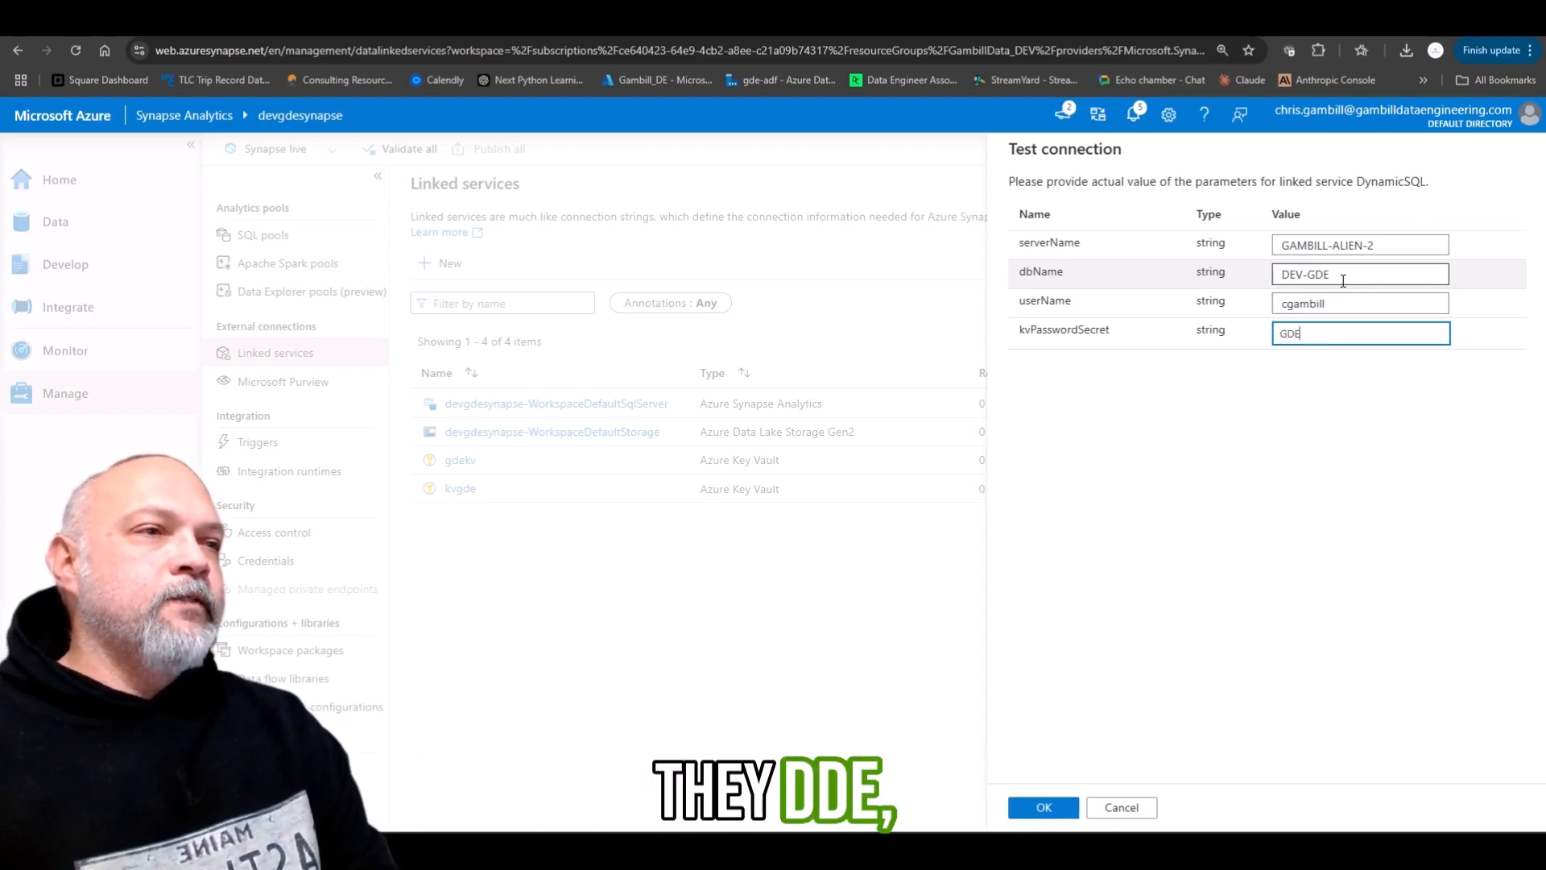
type("devPw")
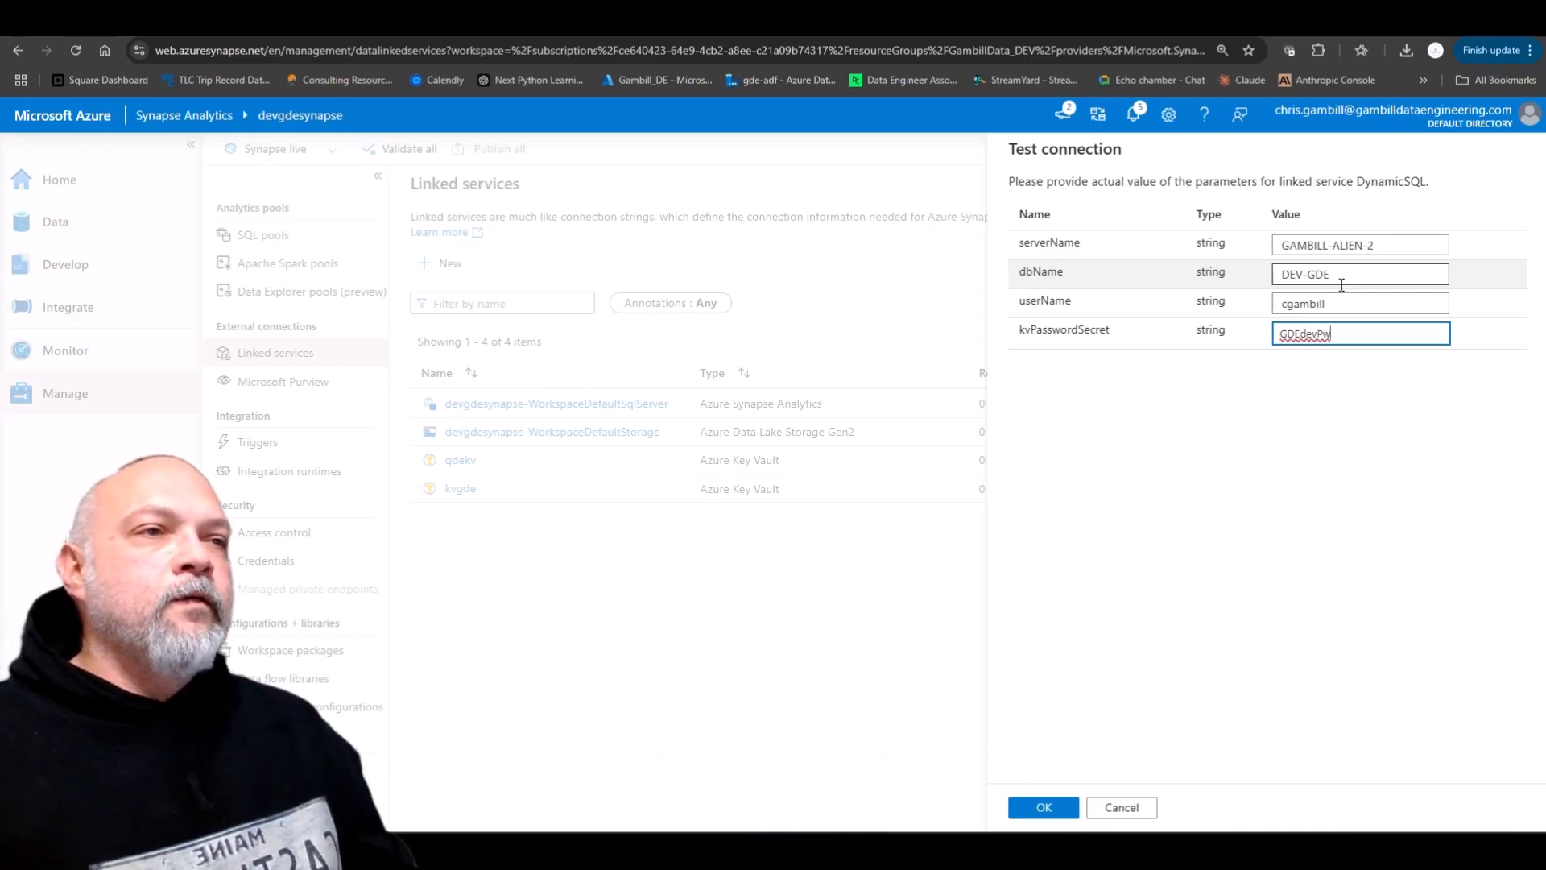
left_click(1239, 414)
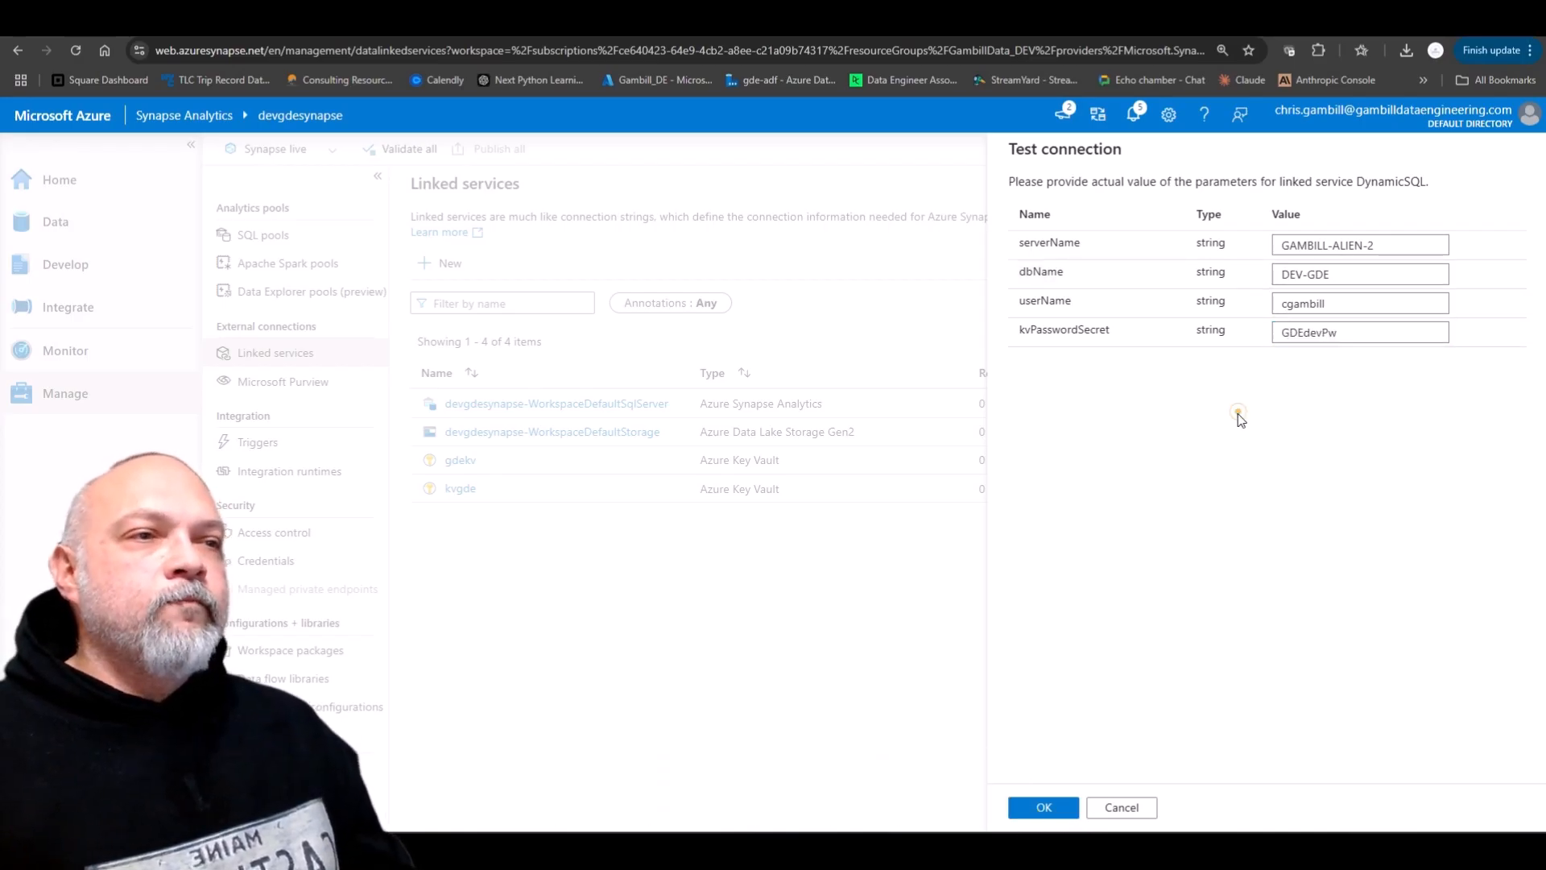
left_click(1025, 804)
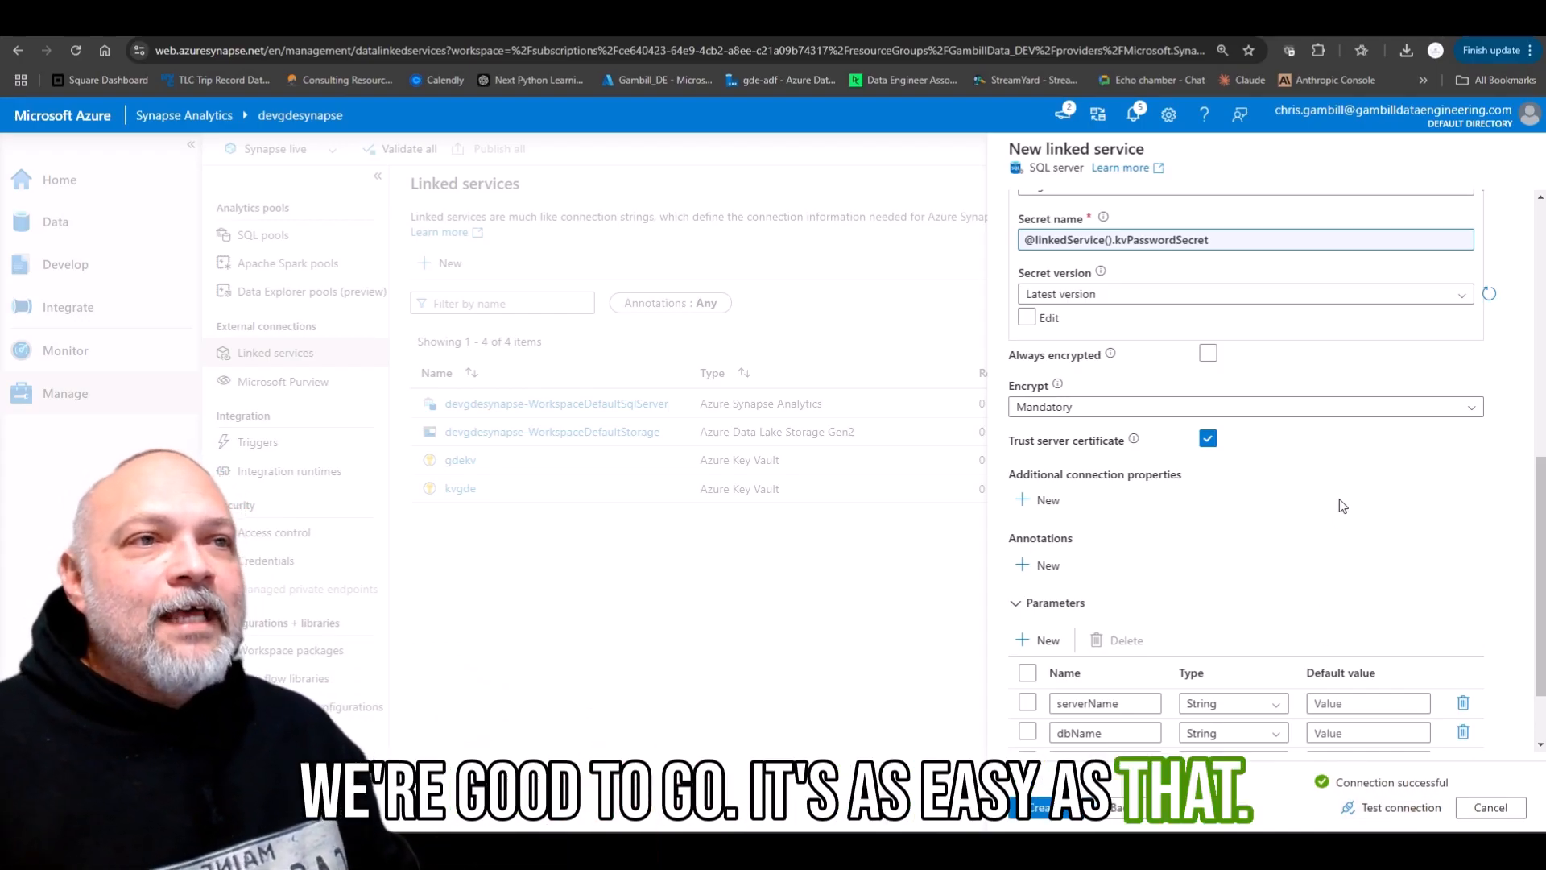
- Switch to Microsoft Integration Runtime Configuration Manager, check the self-hosted node's connection details, and close it
scroll(1339, 508, "up", 5)
scroll(1343, 519, "up", 3)
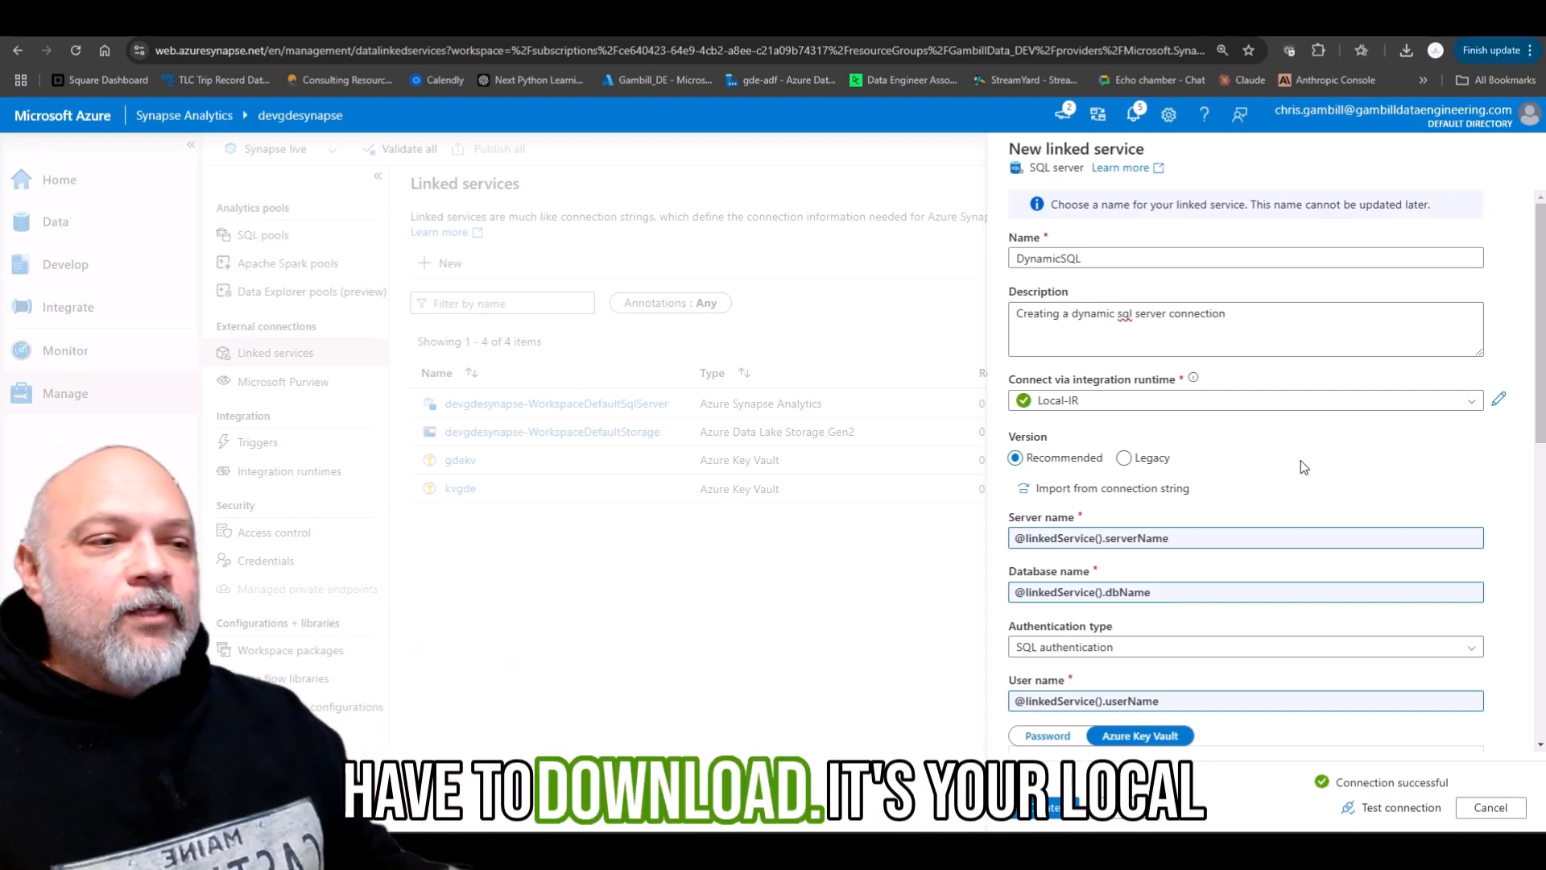
left_click(1358, 848)
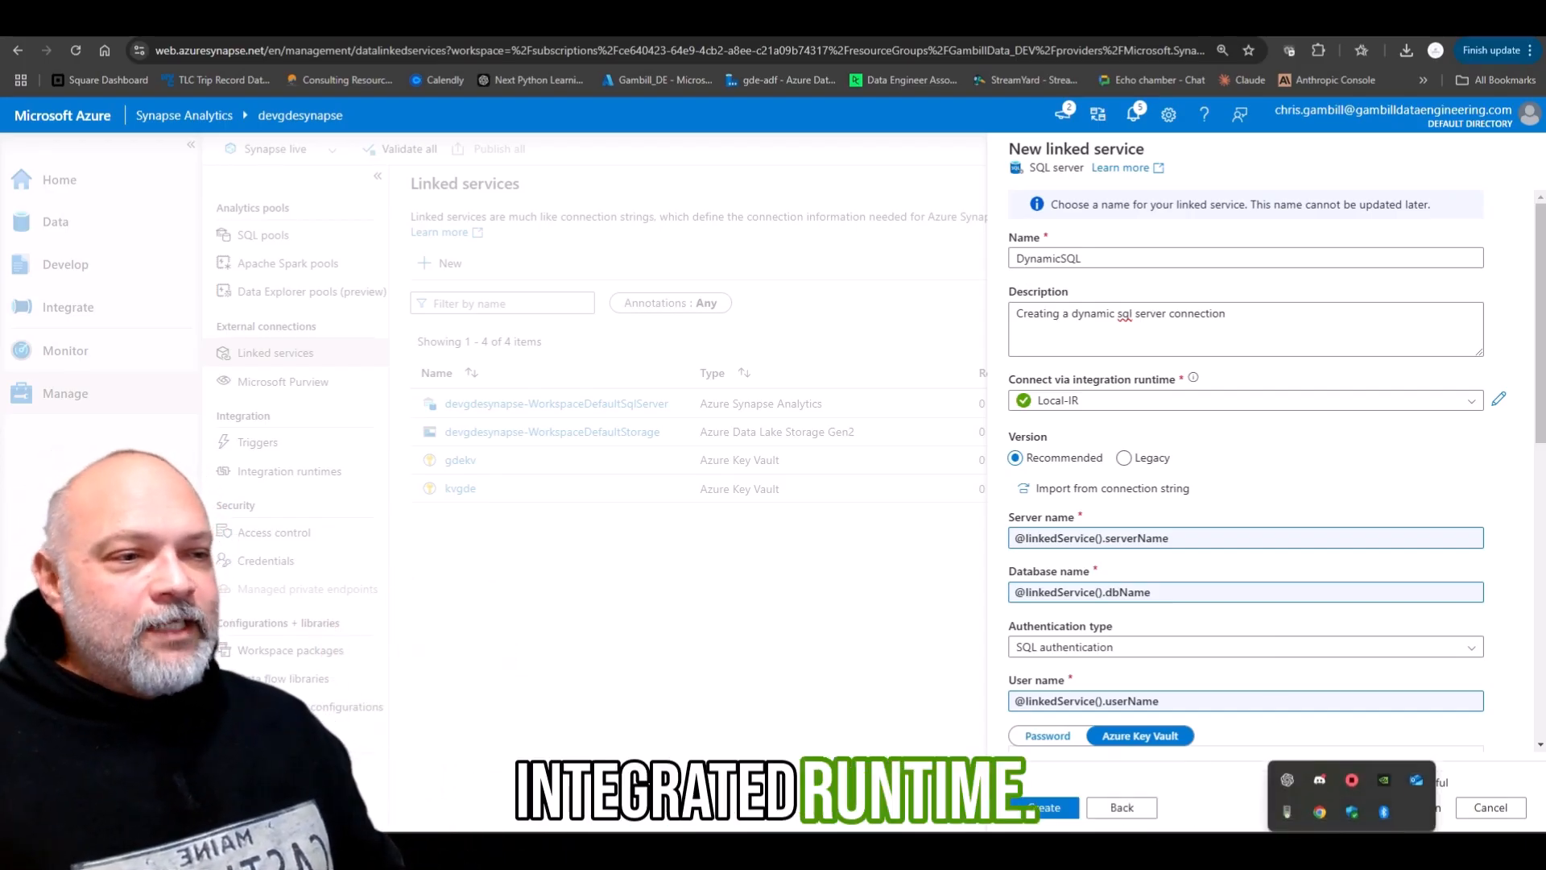
double_click(1287, 799)
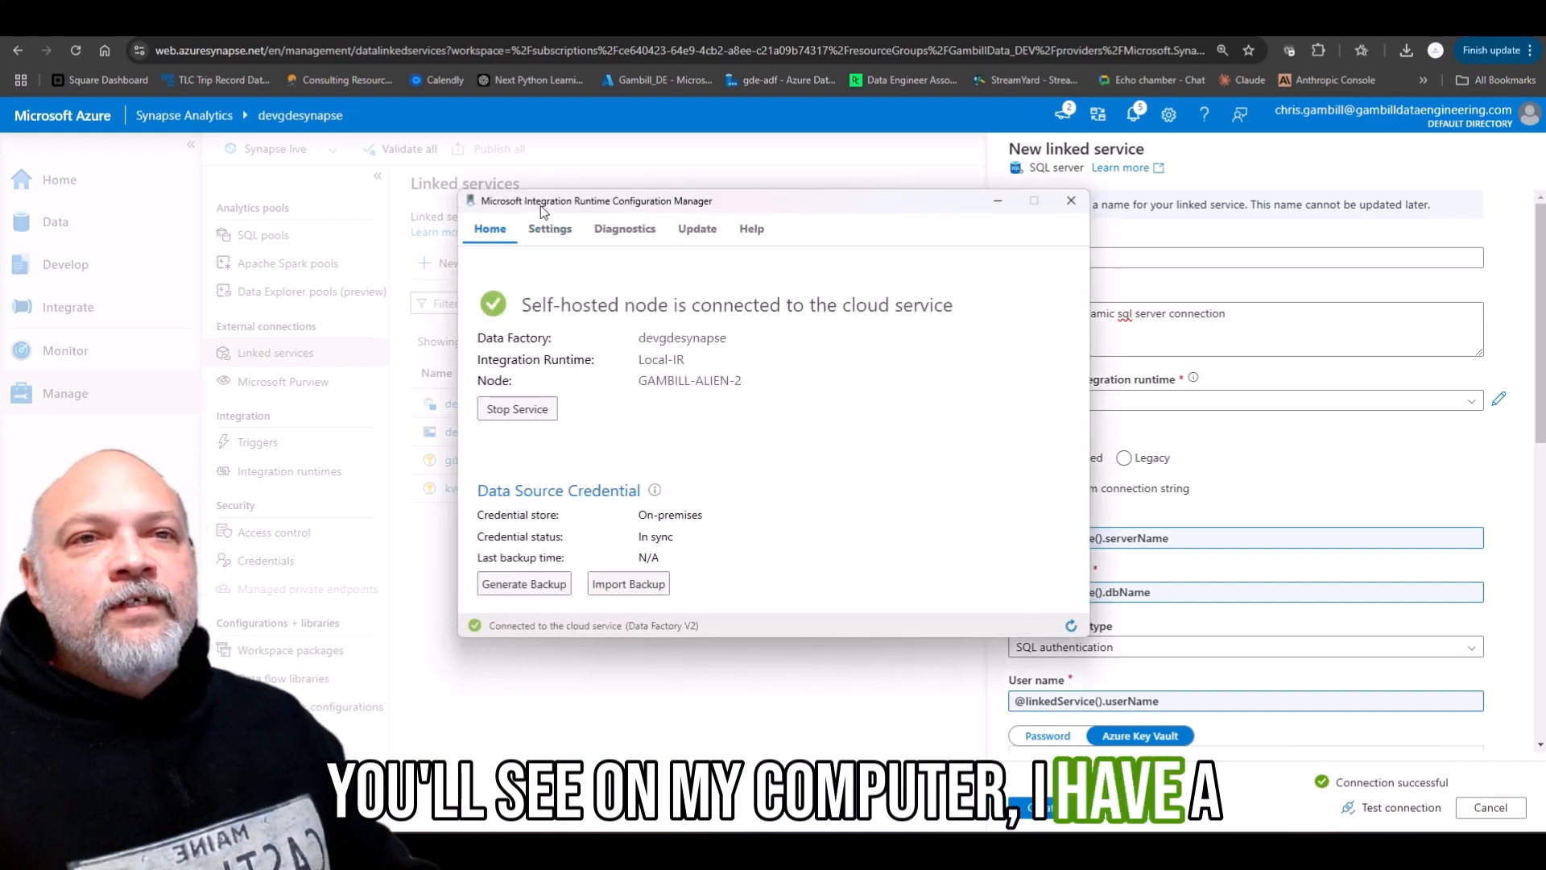
left_click_drag(612, 205, 384, 248)
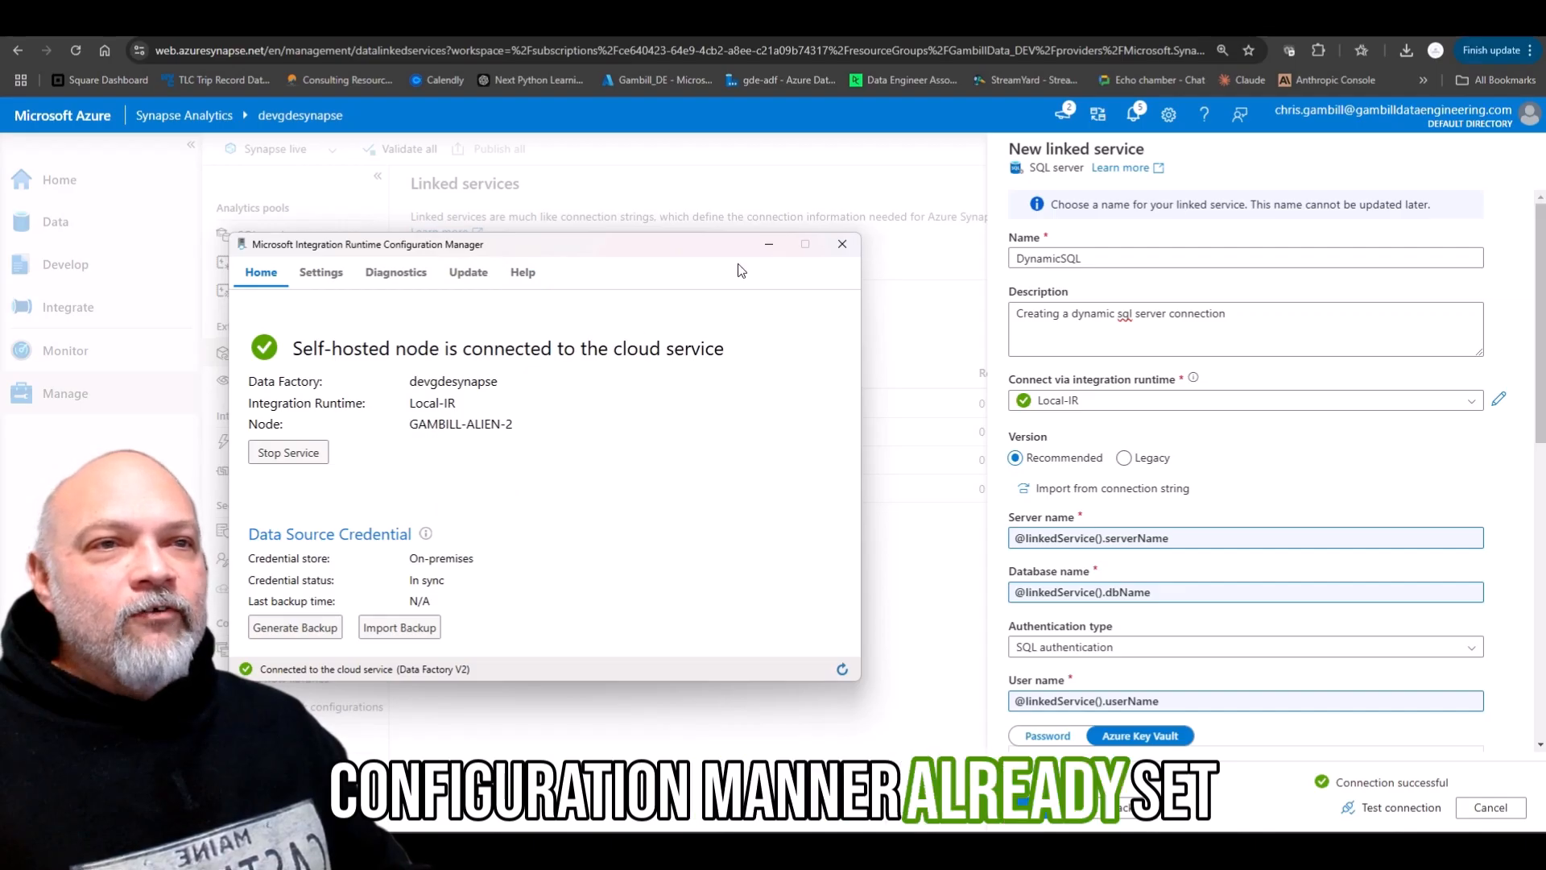
left_click(842, 245)
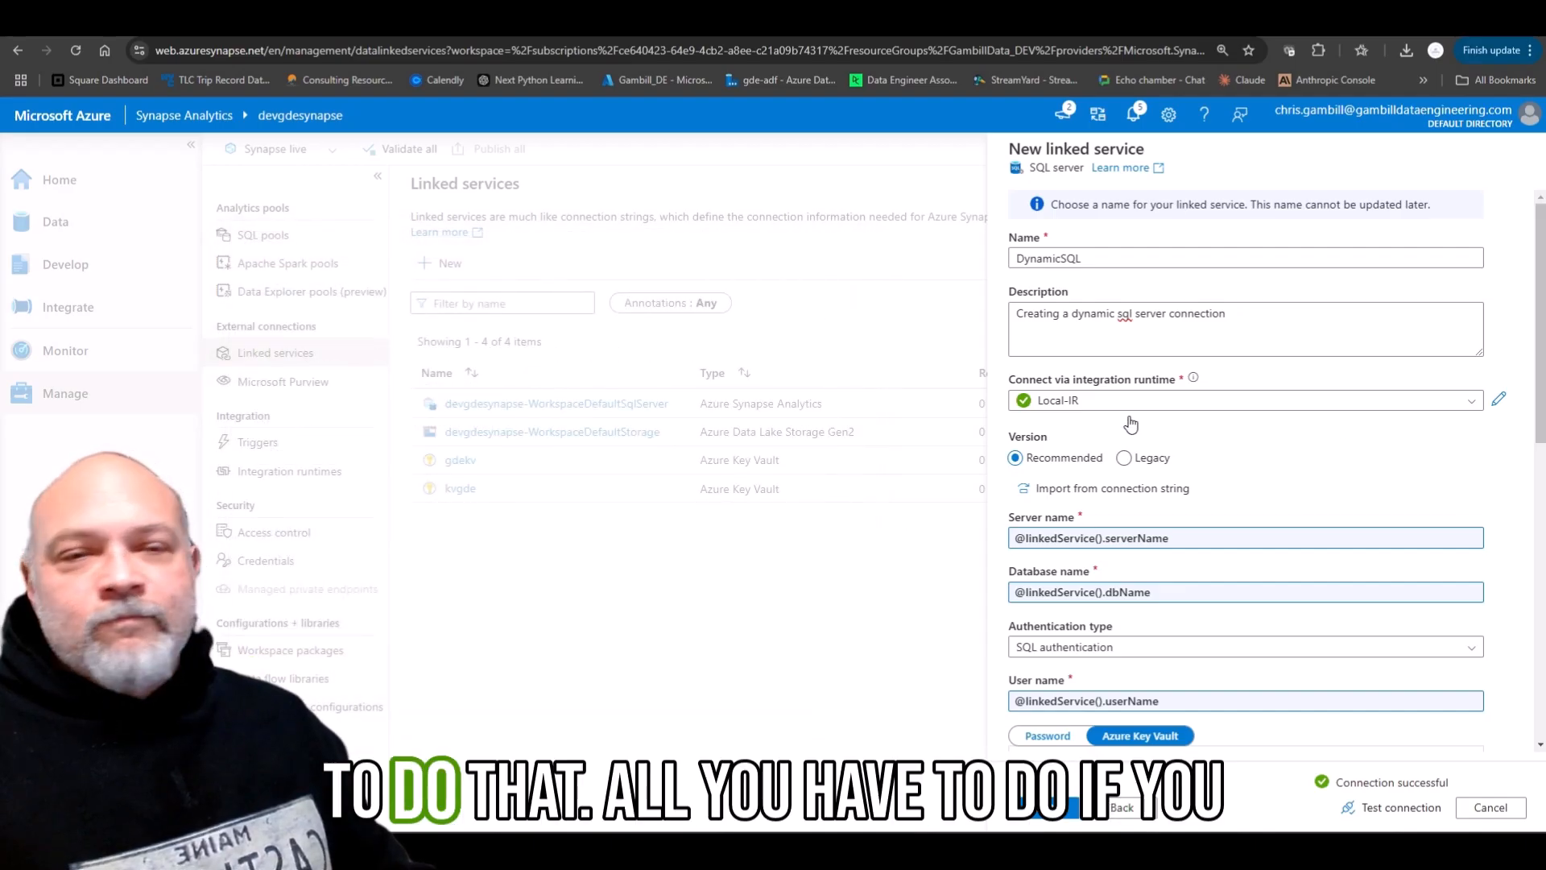
- Review the Local-IR integration runtime's setup options and authentication key fields, and look through the available integration runtimes
left_click(1500, 405)
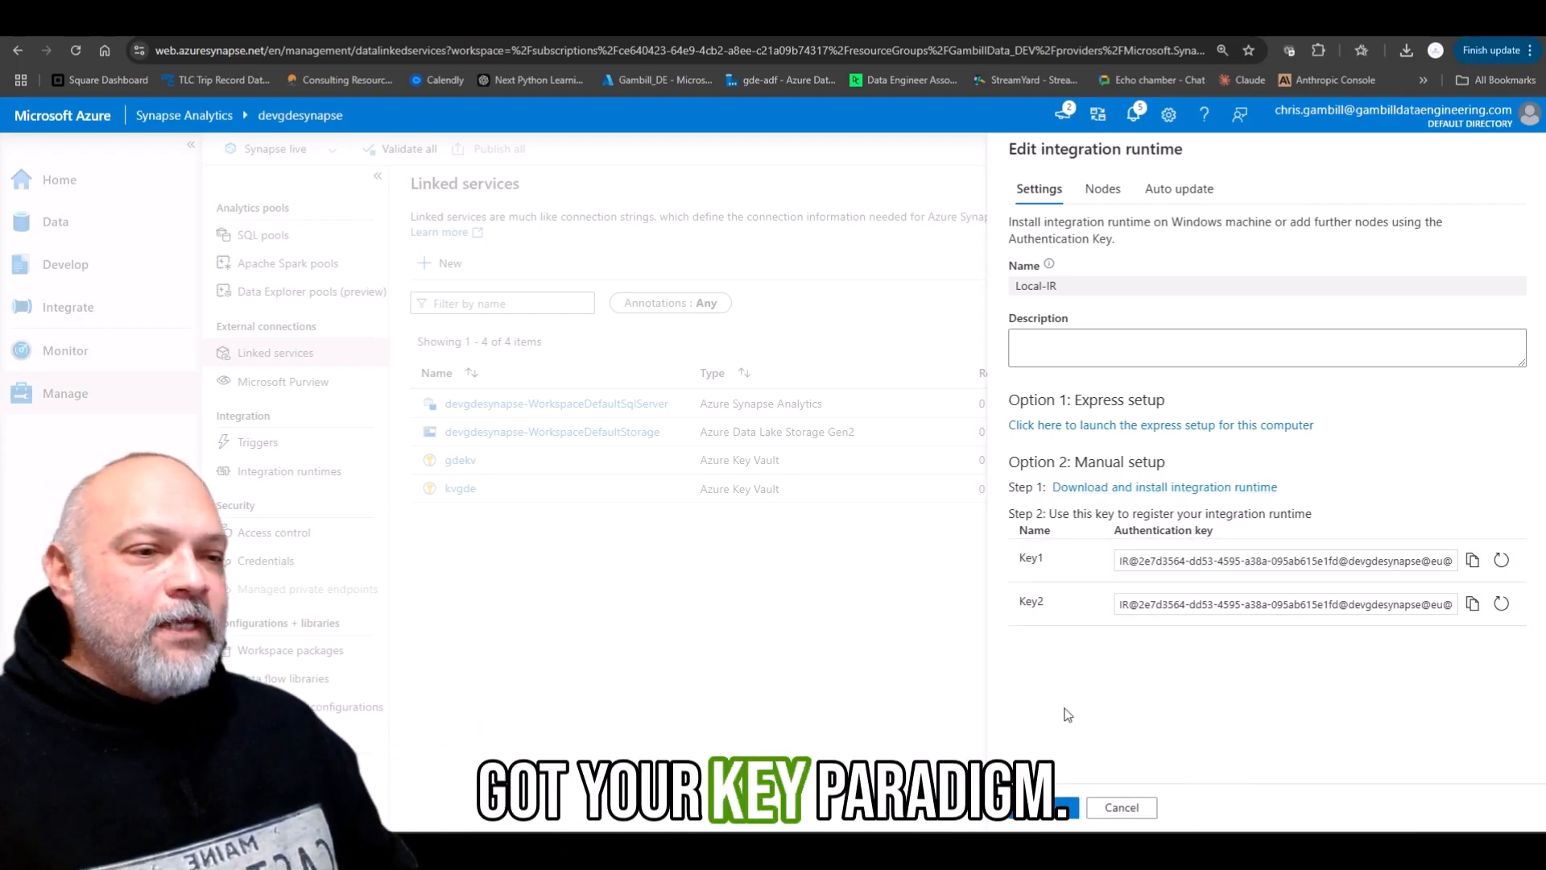
left_click(1044, 807)
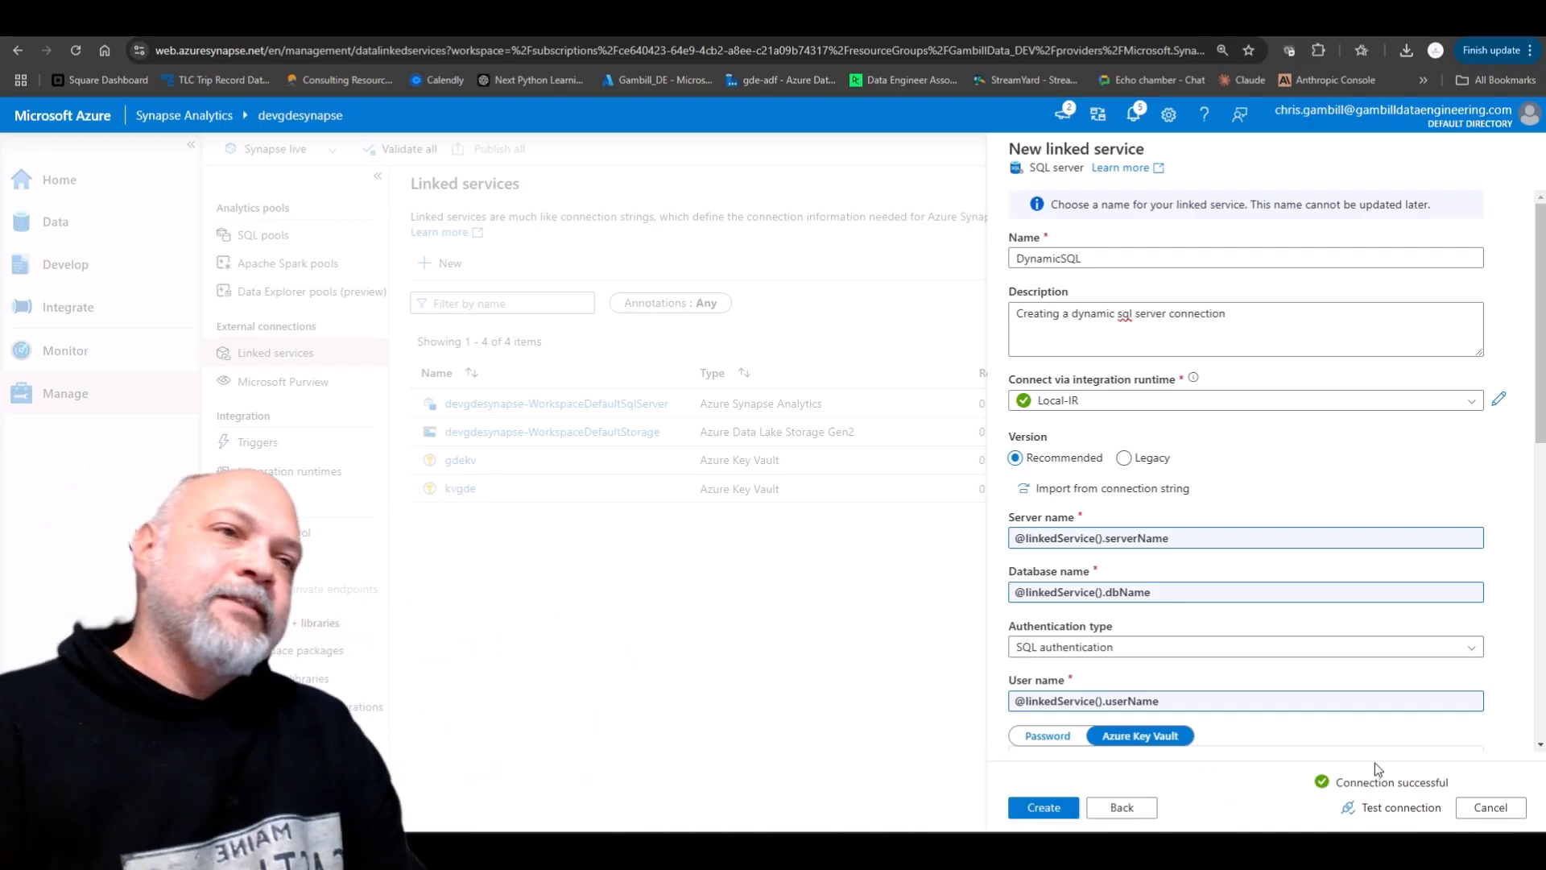
left_click(1313, 401)
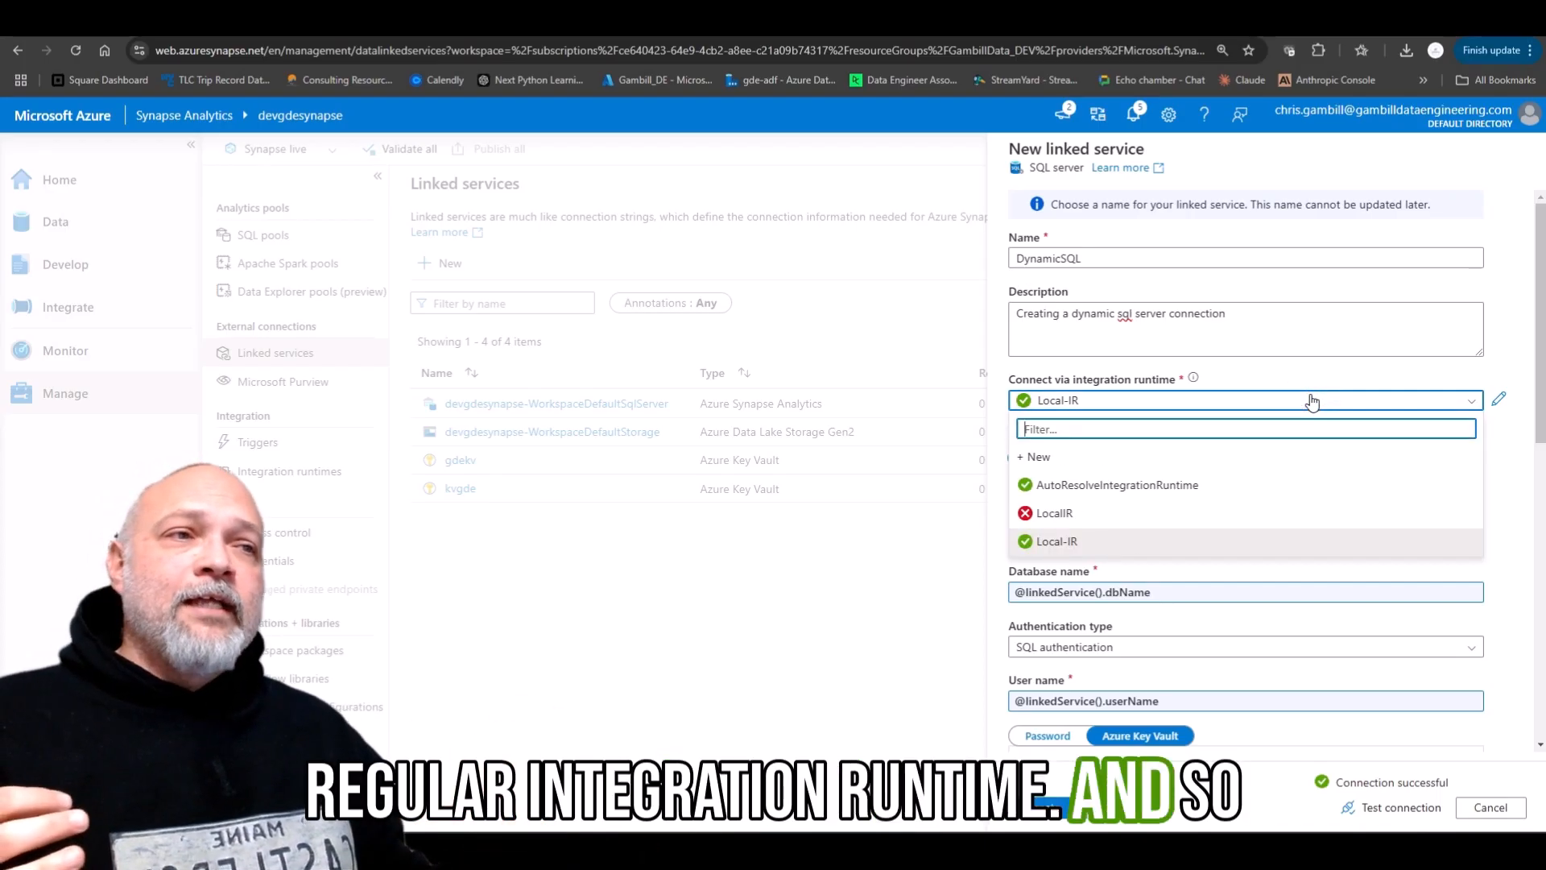
left_click(1313, 401)
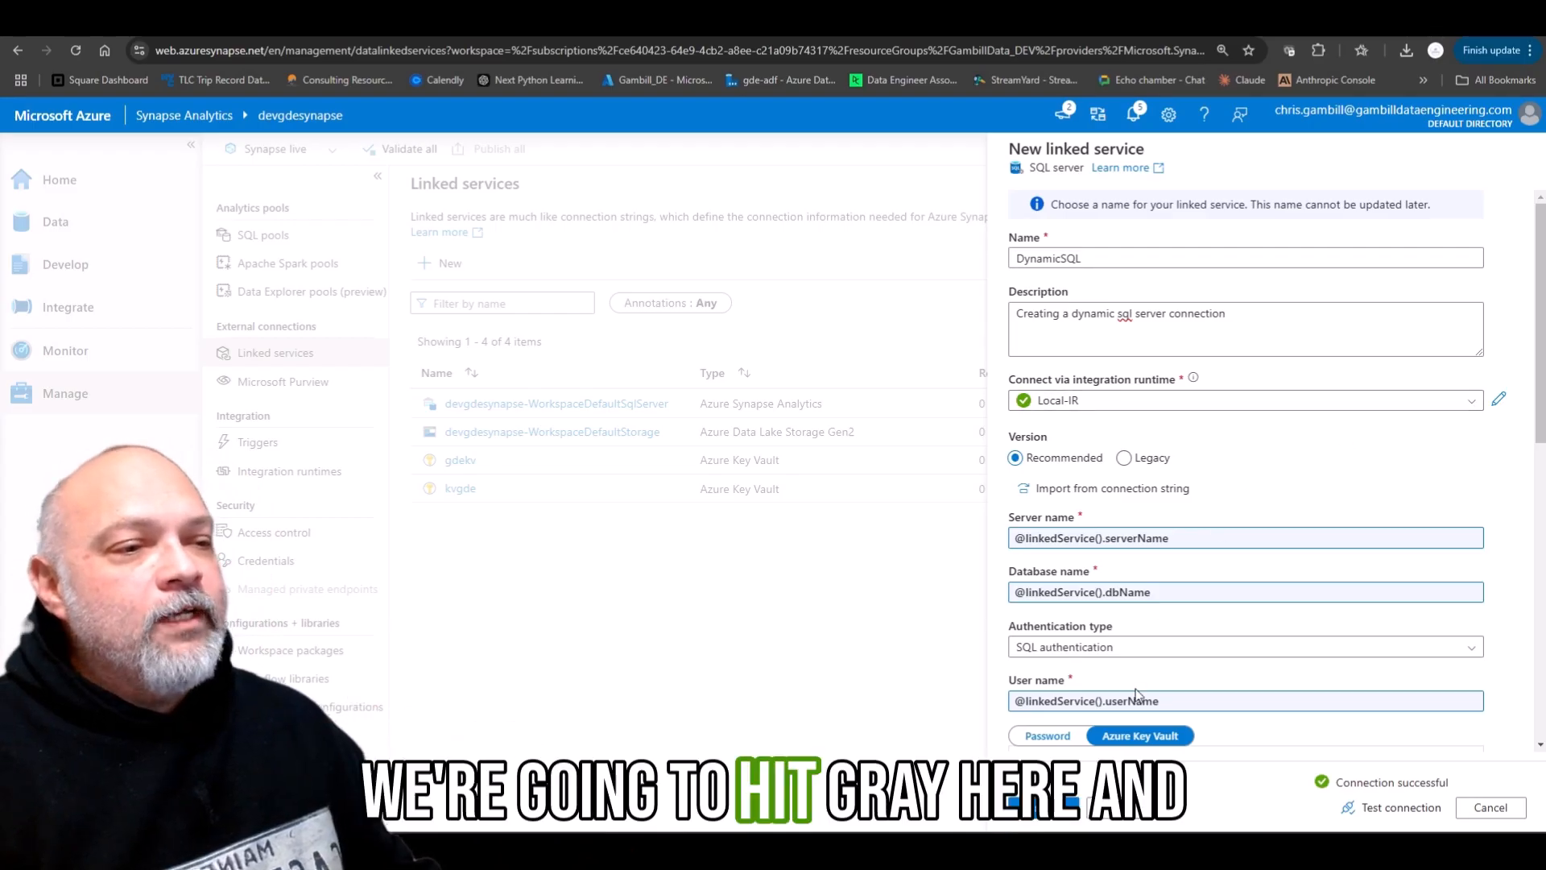
- Create the DynamicSQL linked service and start a new linked service of type REST
left_click(1044, 807)
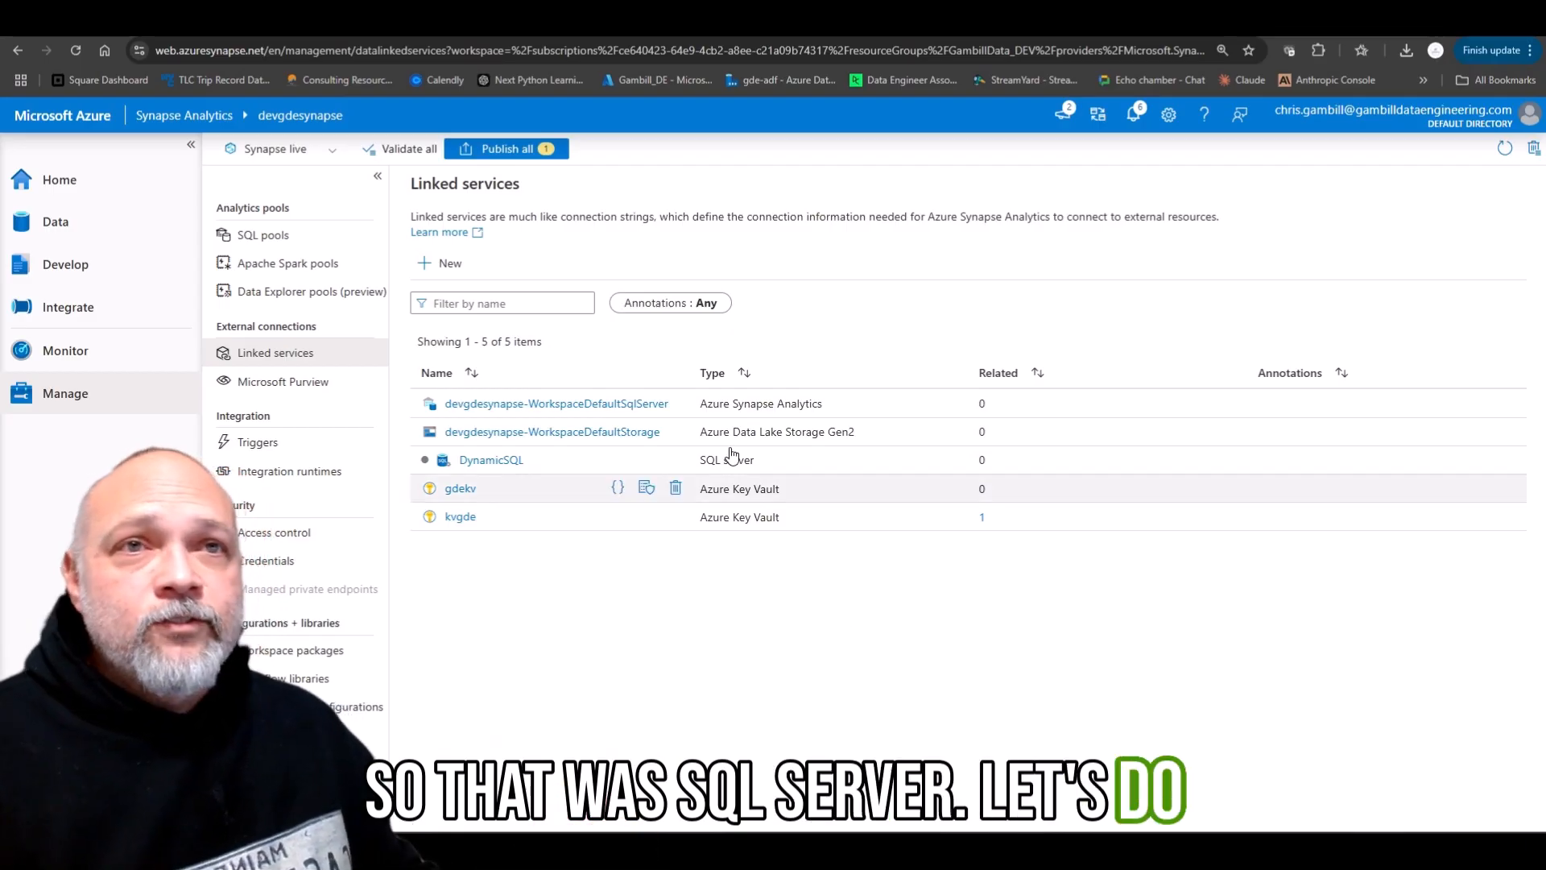
left_click(440, 265)
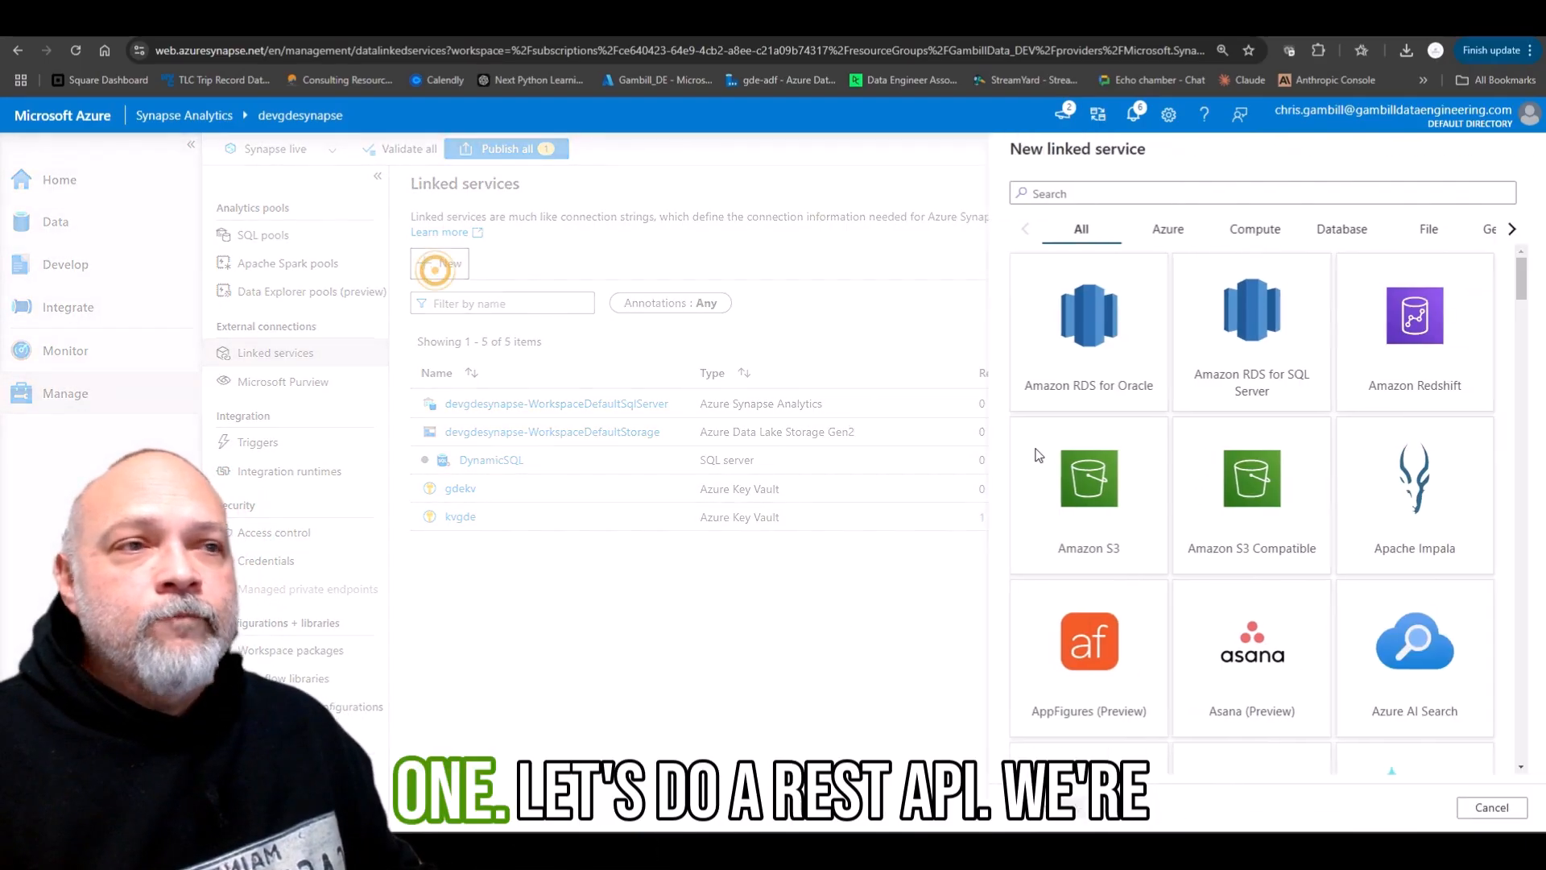
left_click(1146, 187)
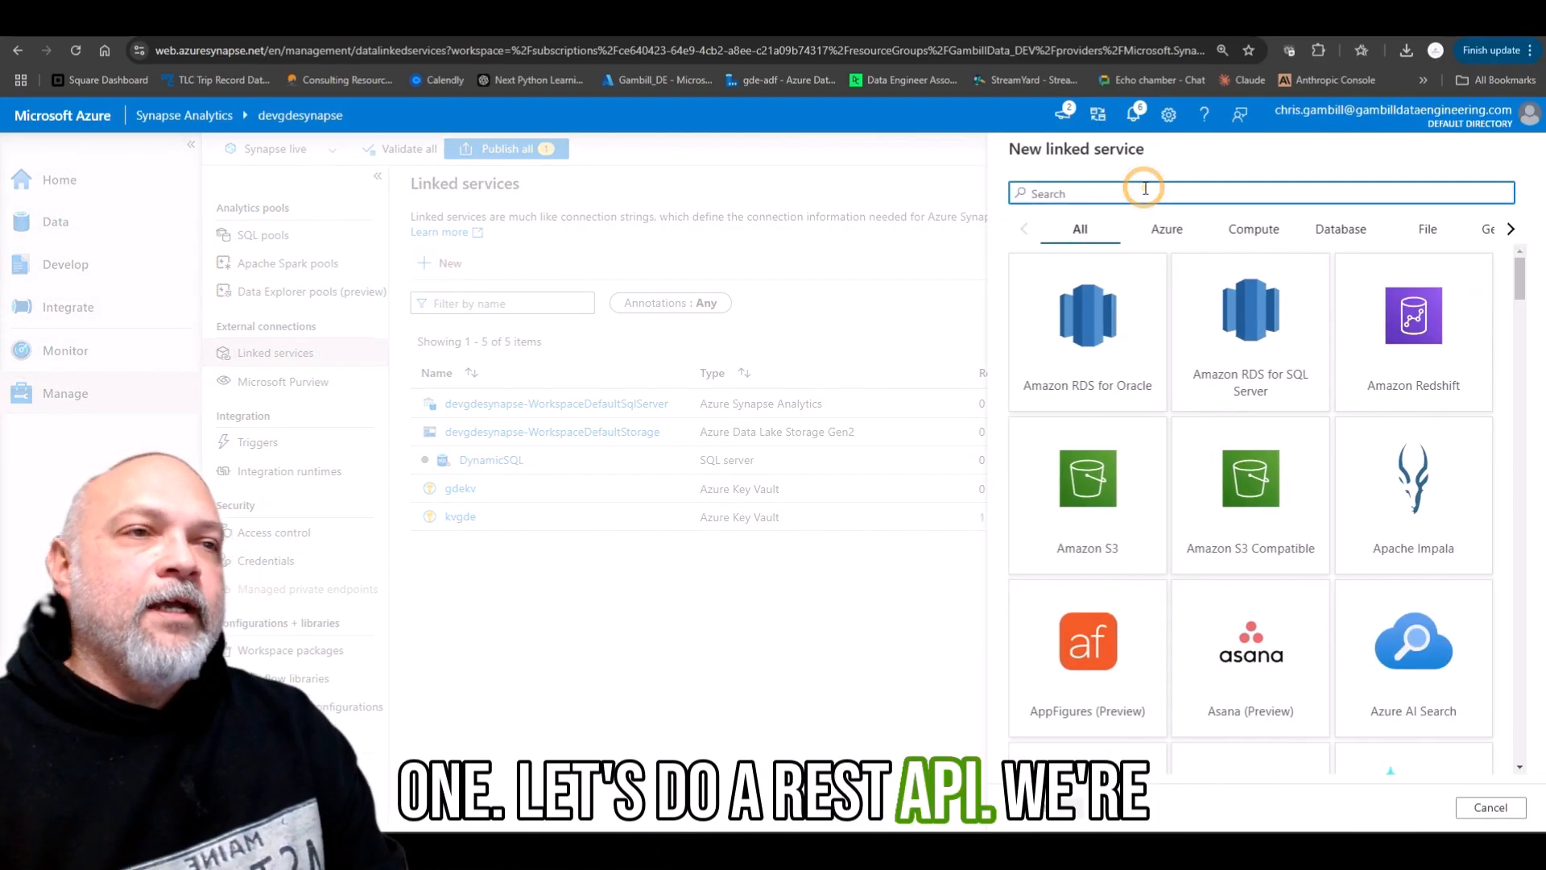
type("rest")
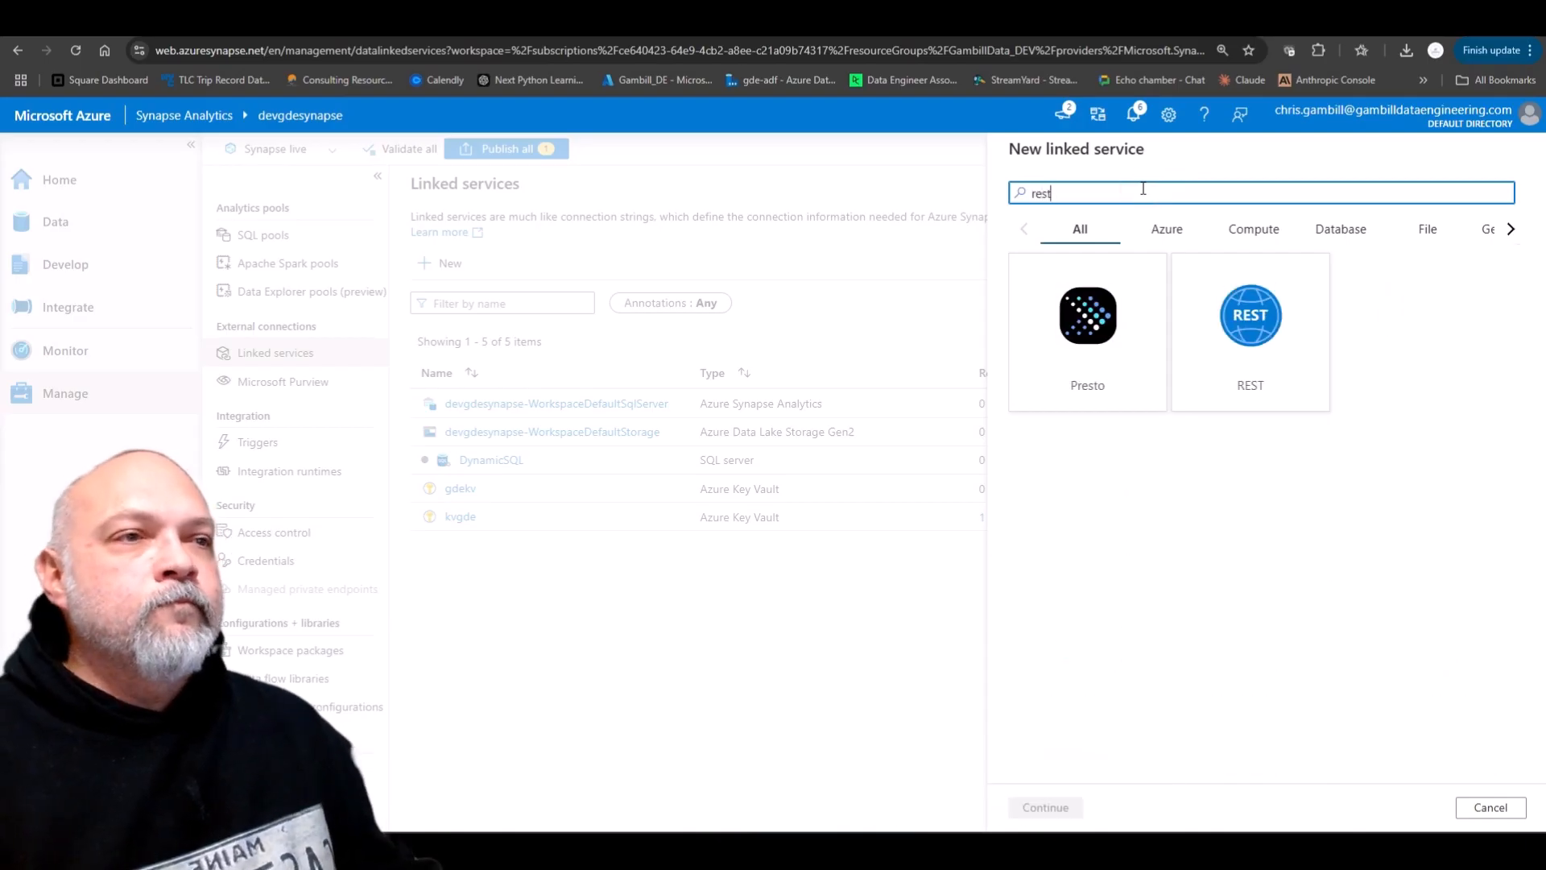
double_click(1240, 352)
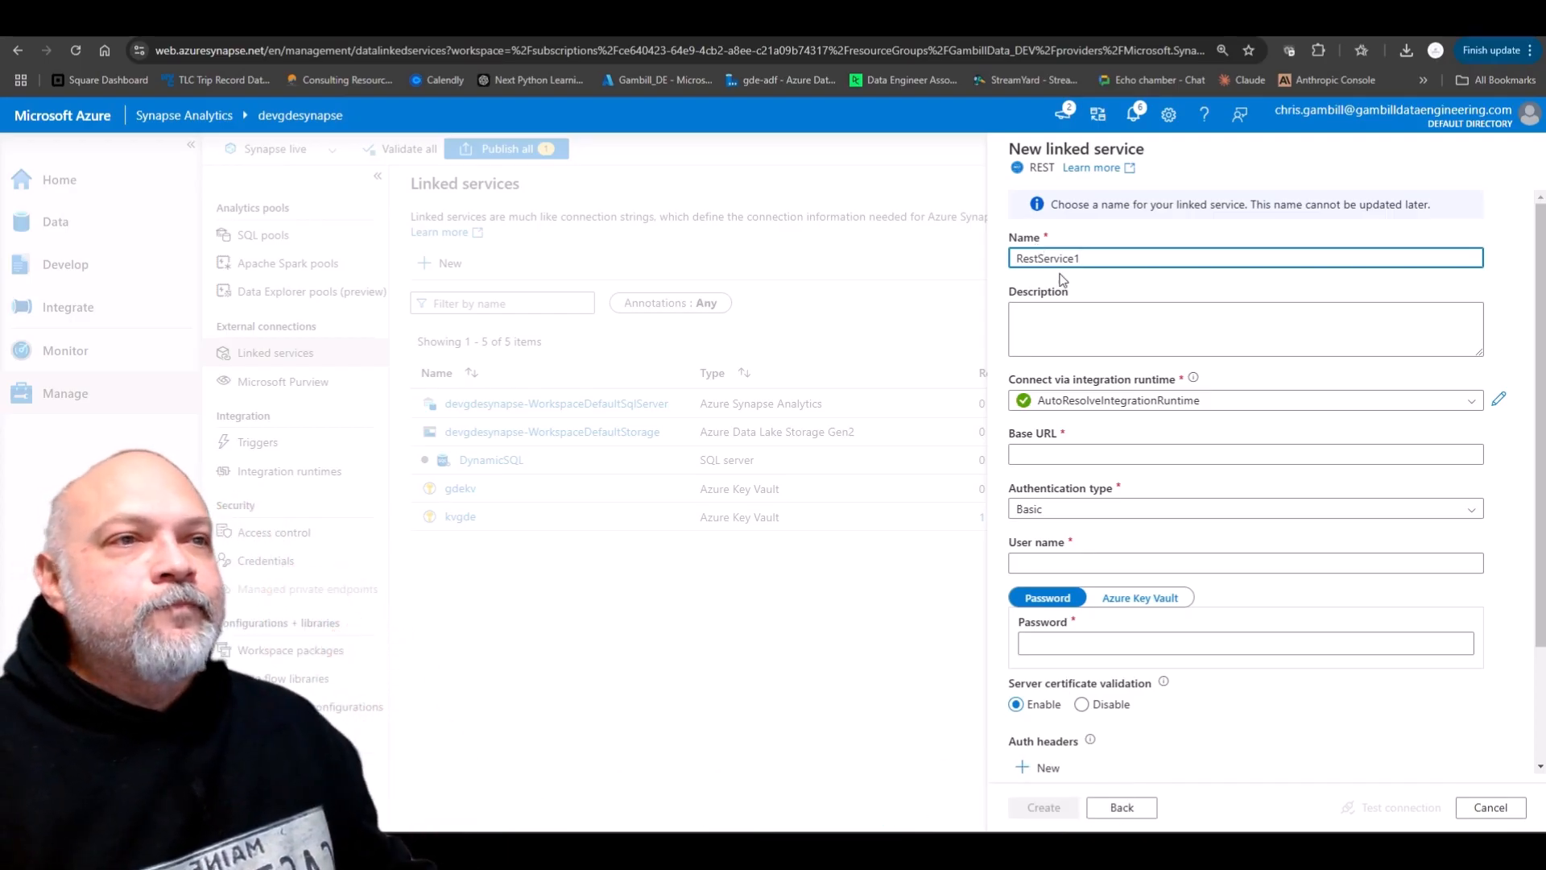
- Name the new REST linked service RickAndMorty
double_click(1089, 256)
key("BackSpace")
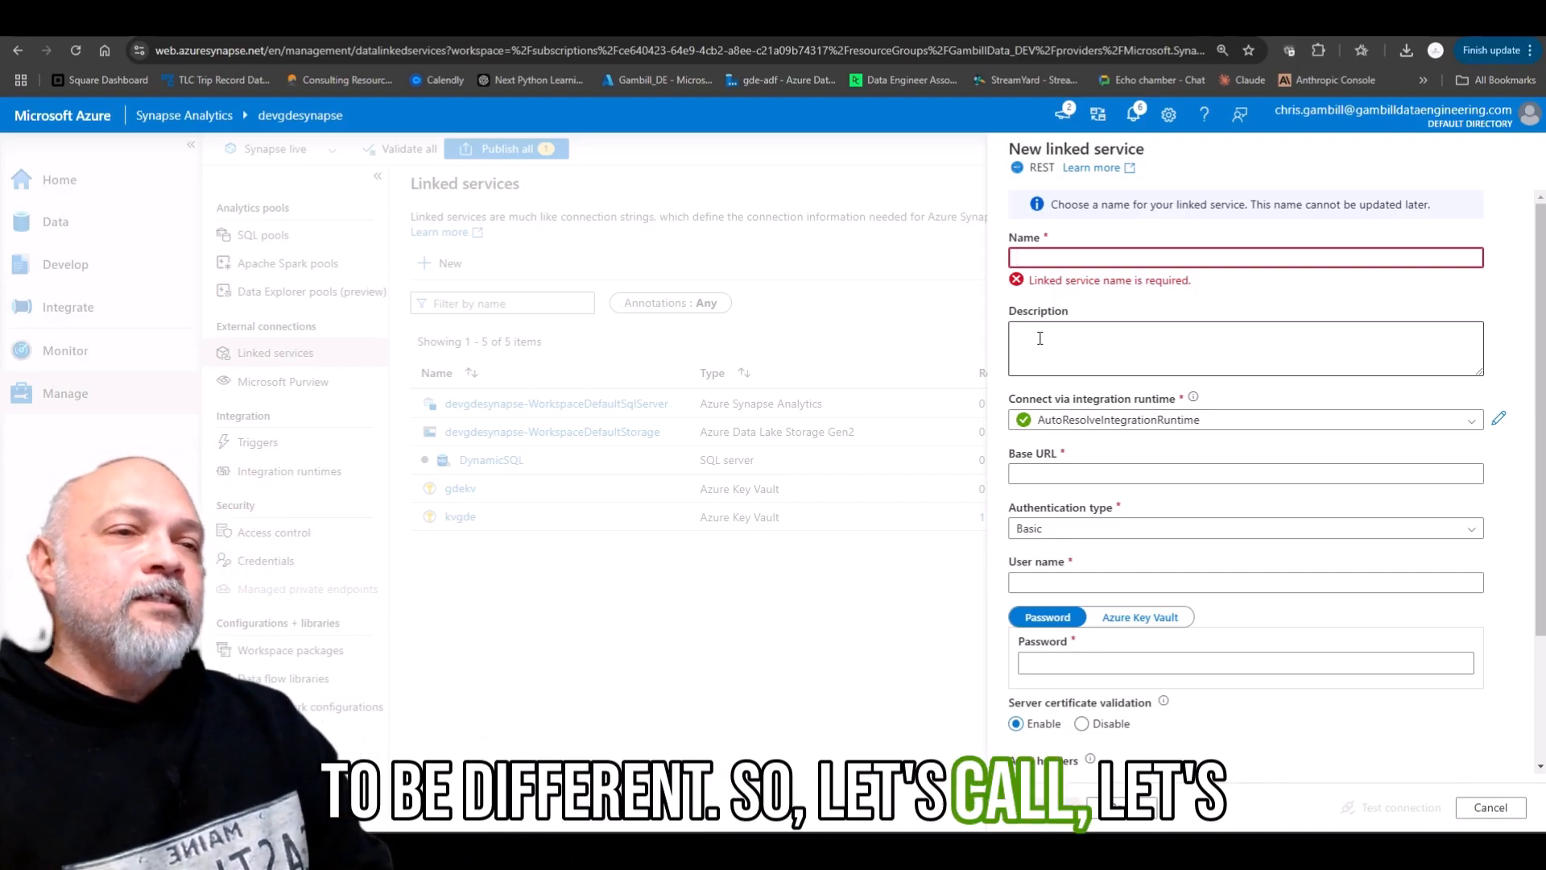
type("Rick")
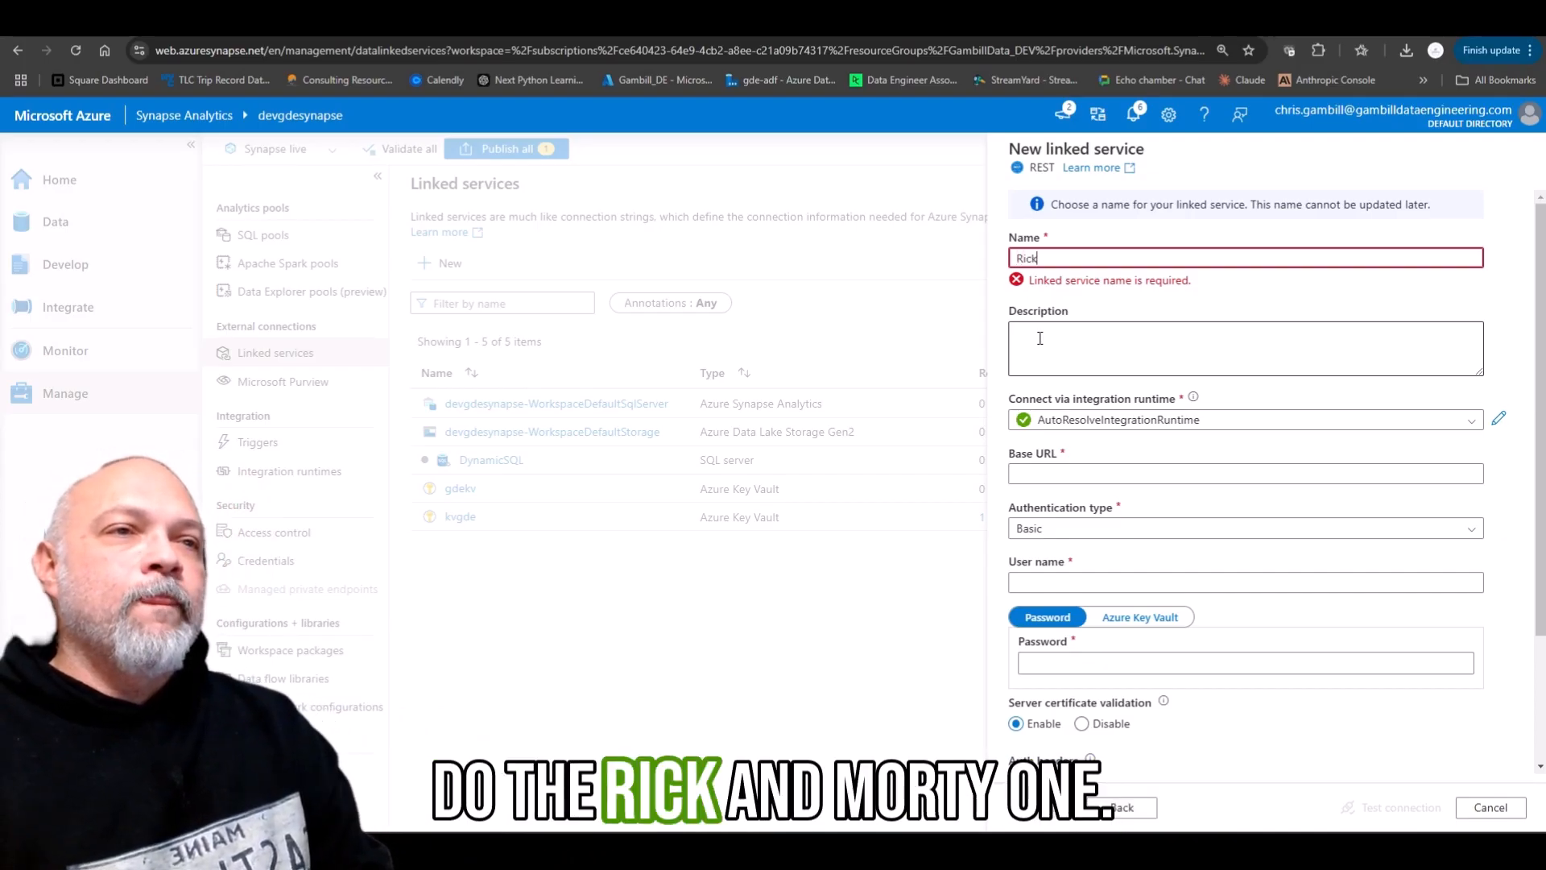
type("And")
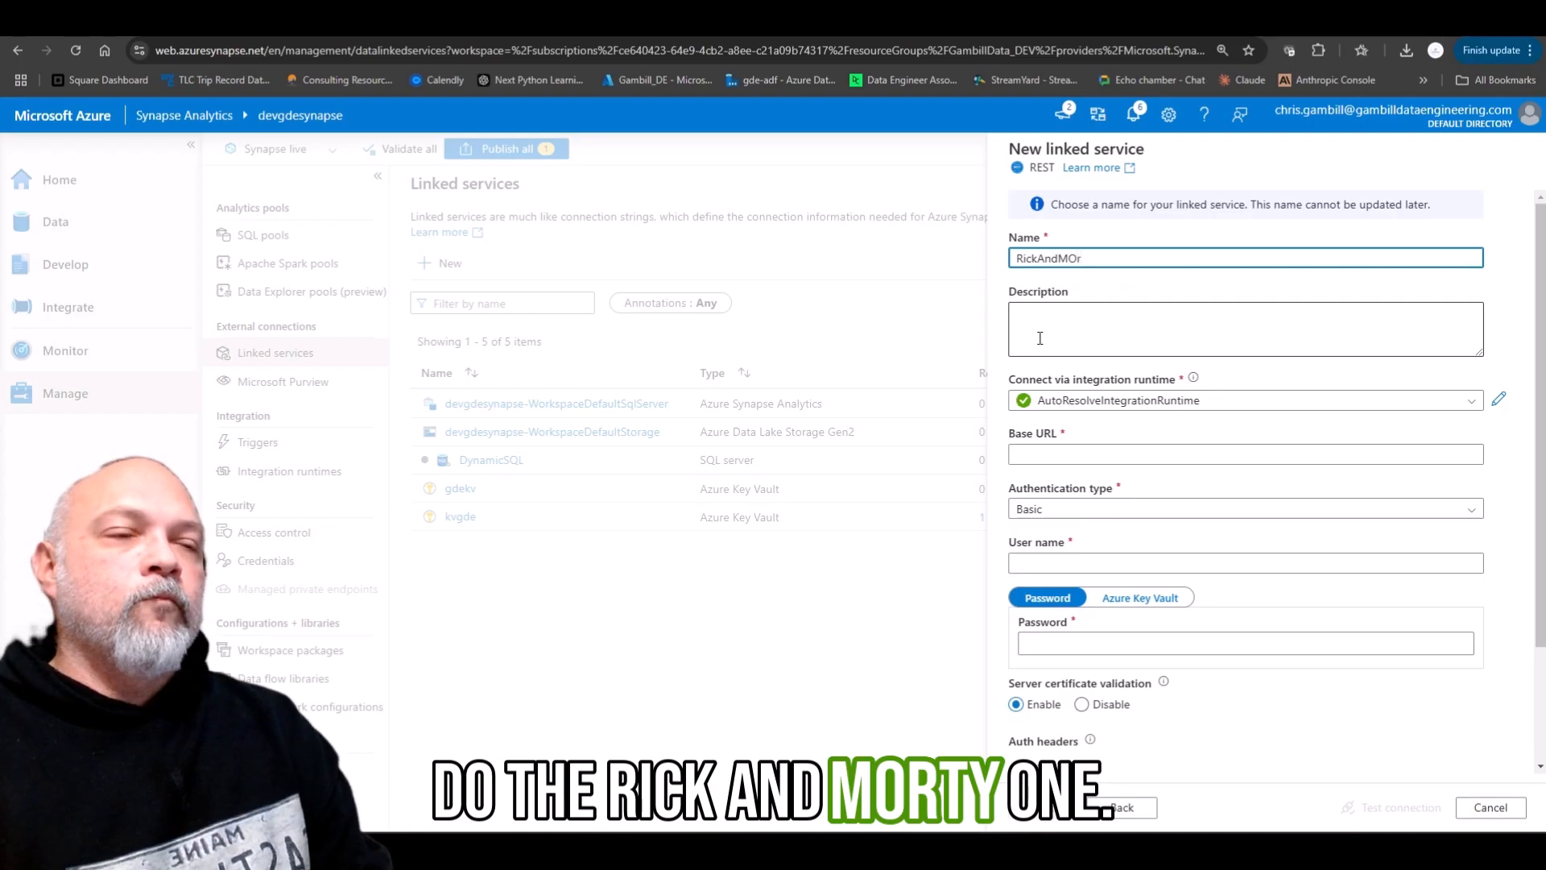
type("MOr")
key("BackSpace")
key("BackSpace")
type("orty")
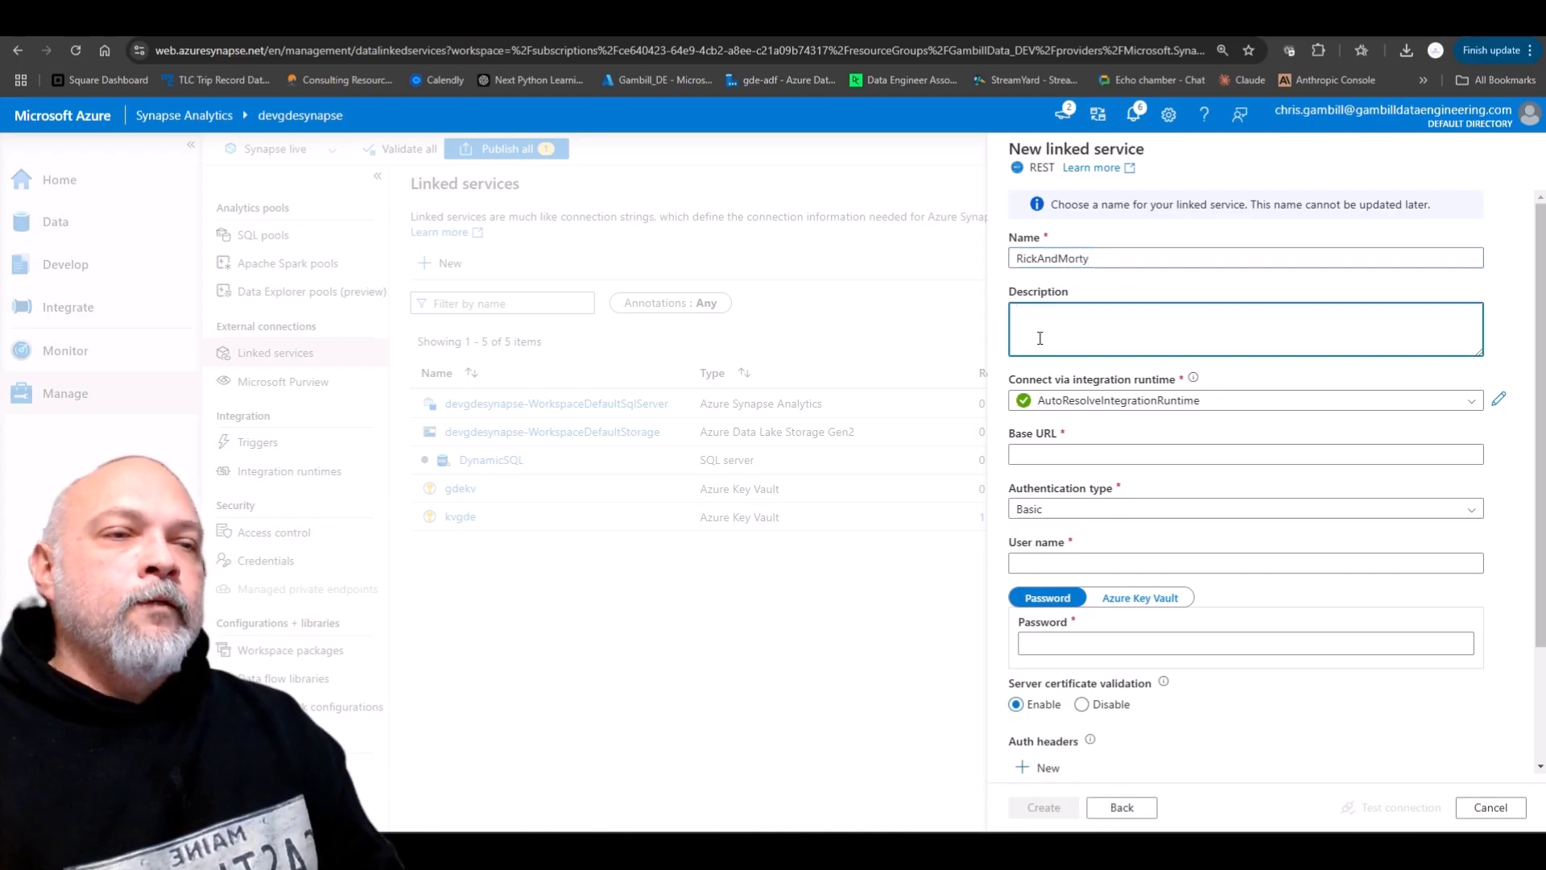
mouse_move(687, 849)
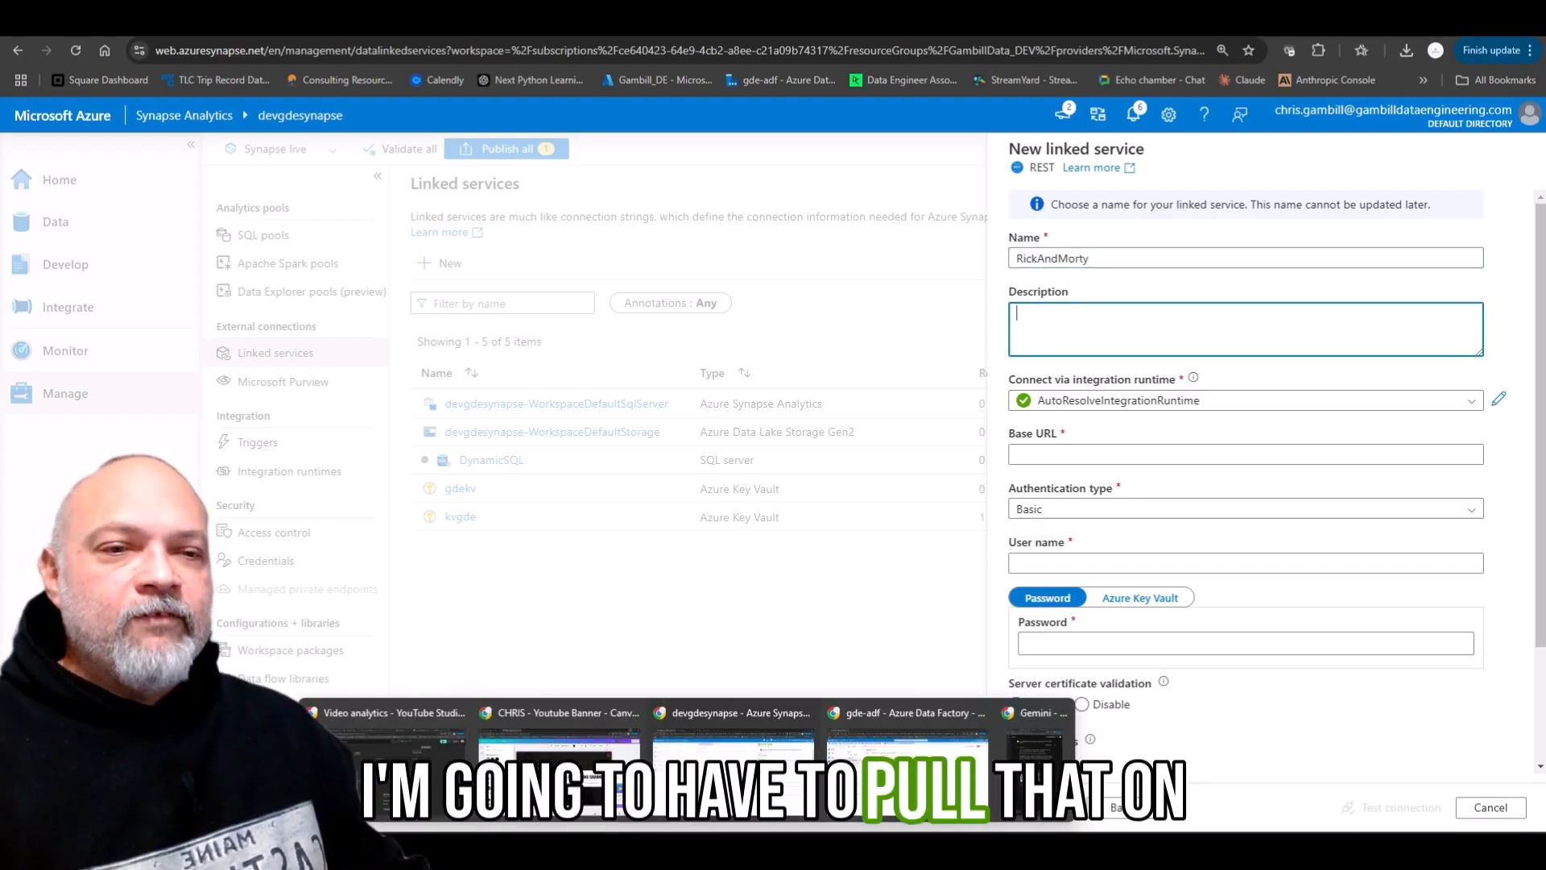
left_click(935, 782)
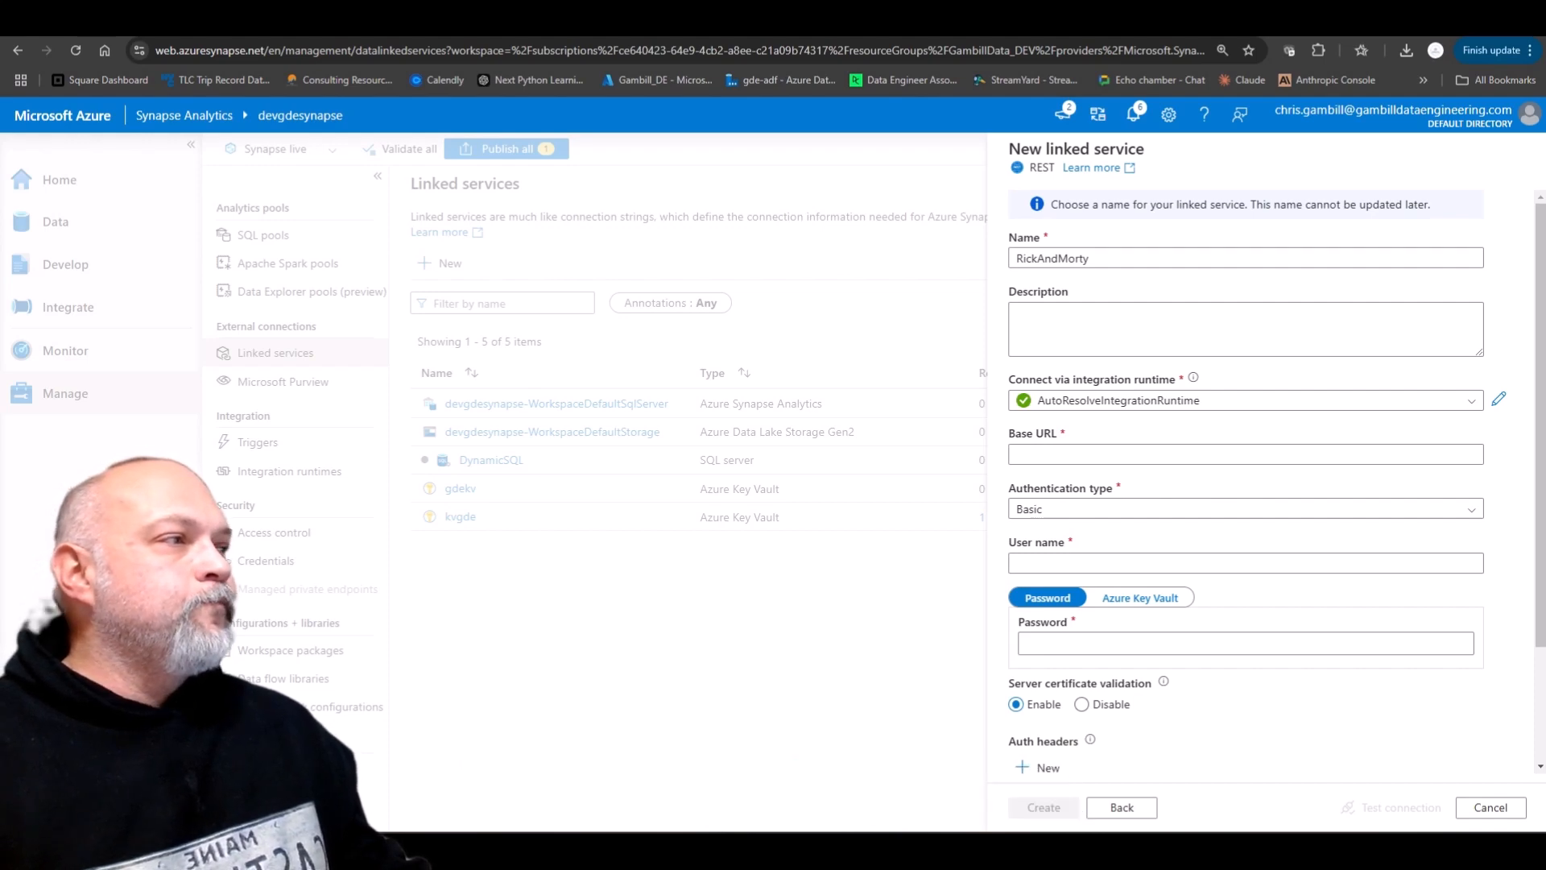
left_click(1135, 400)
left_click(1123, 407)
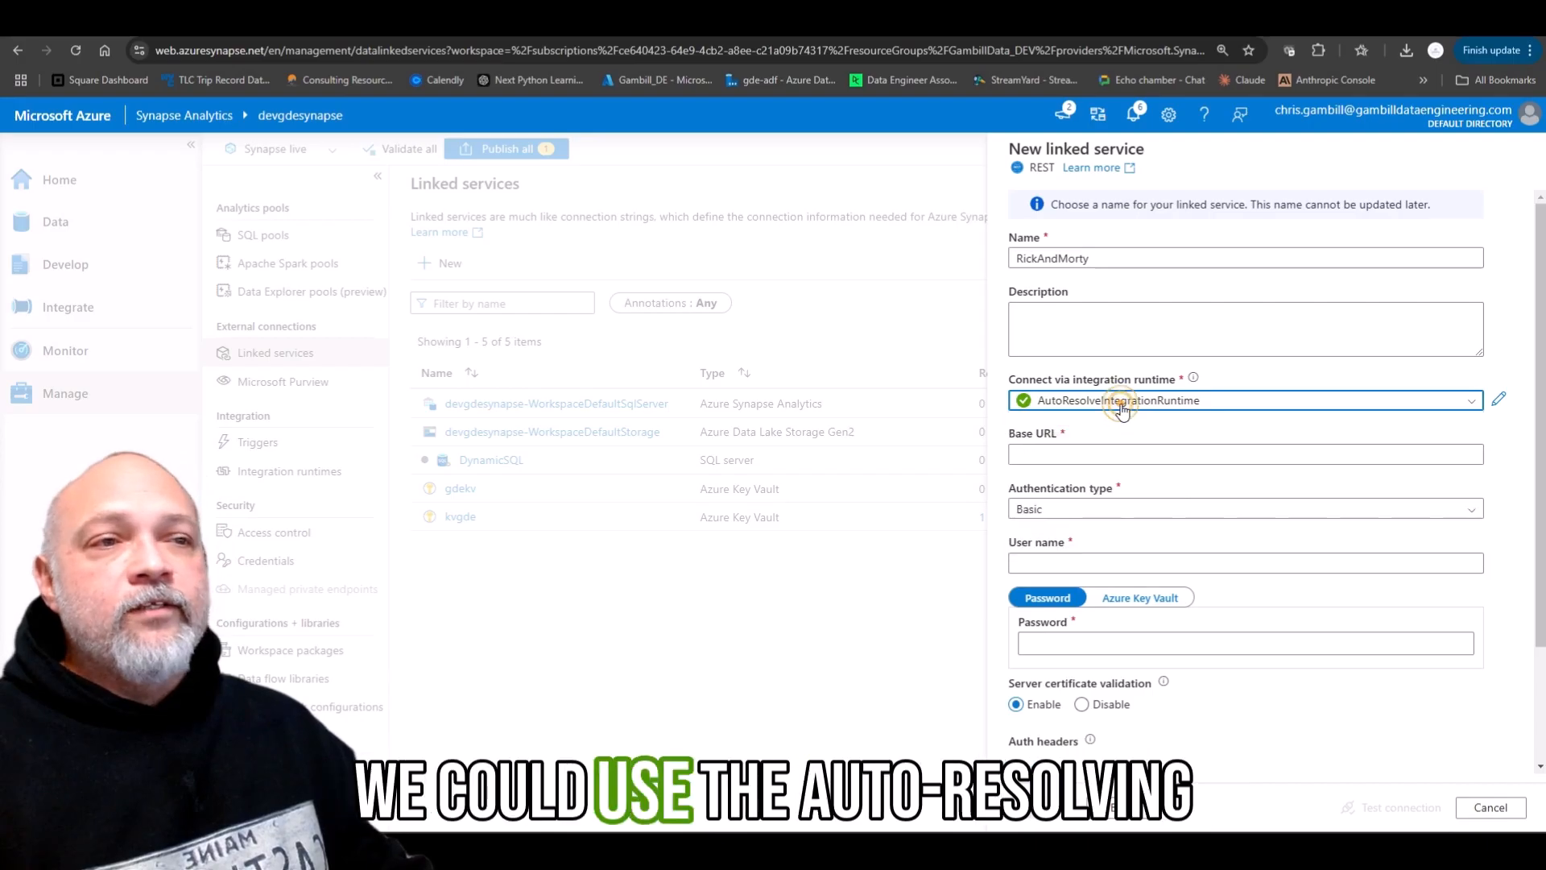
left_click(1496, 401)
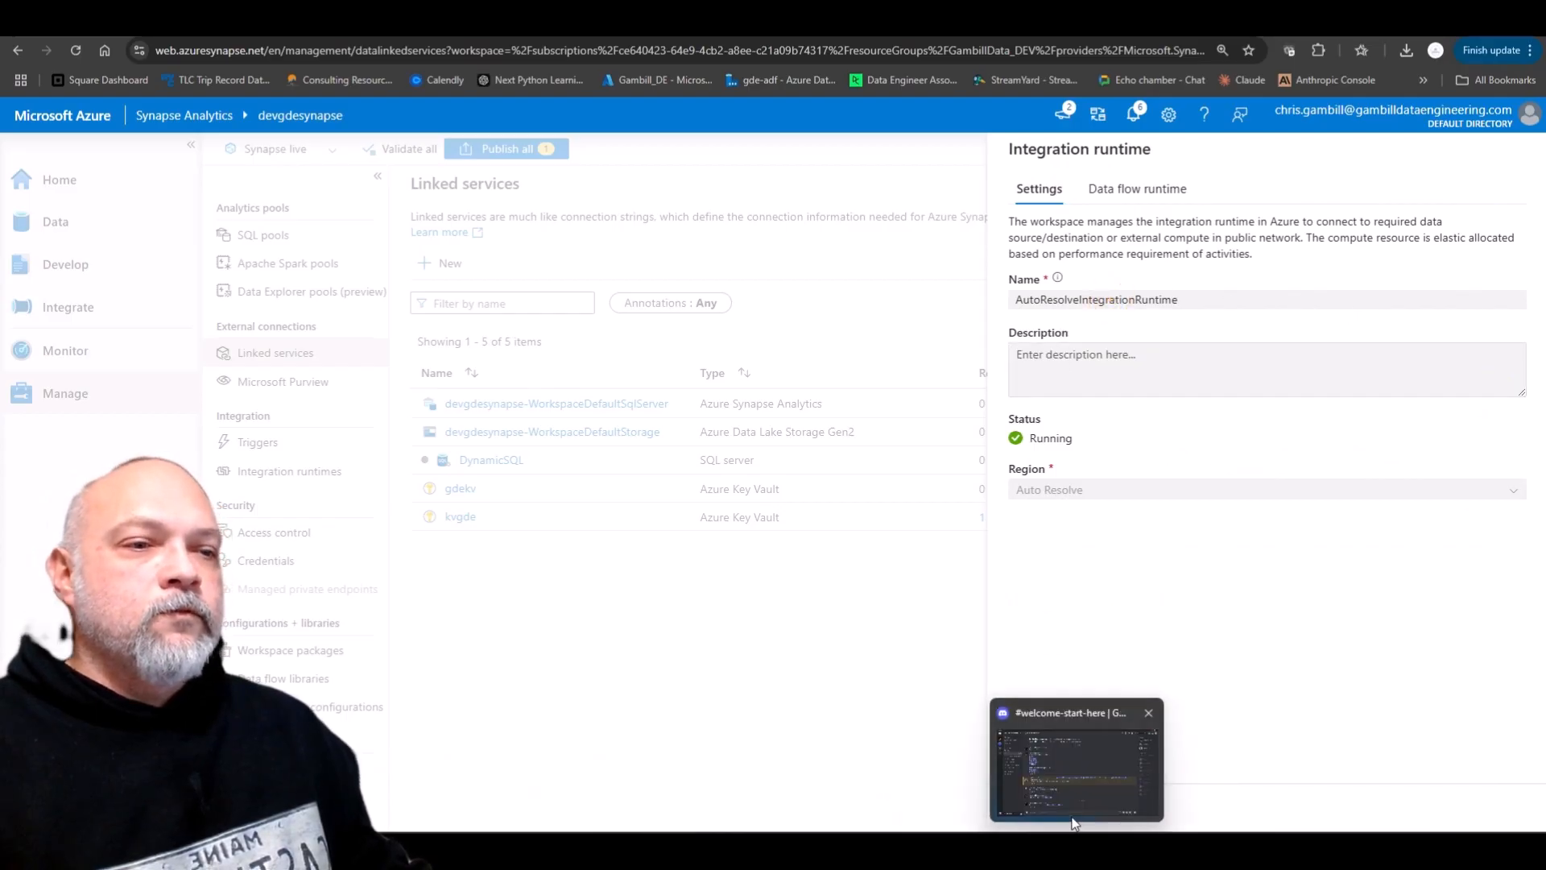
left_click(1071, 815)
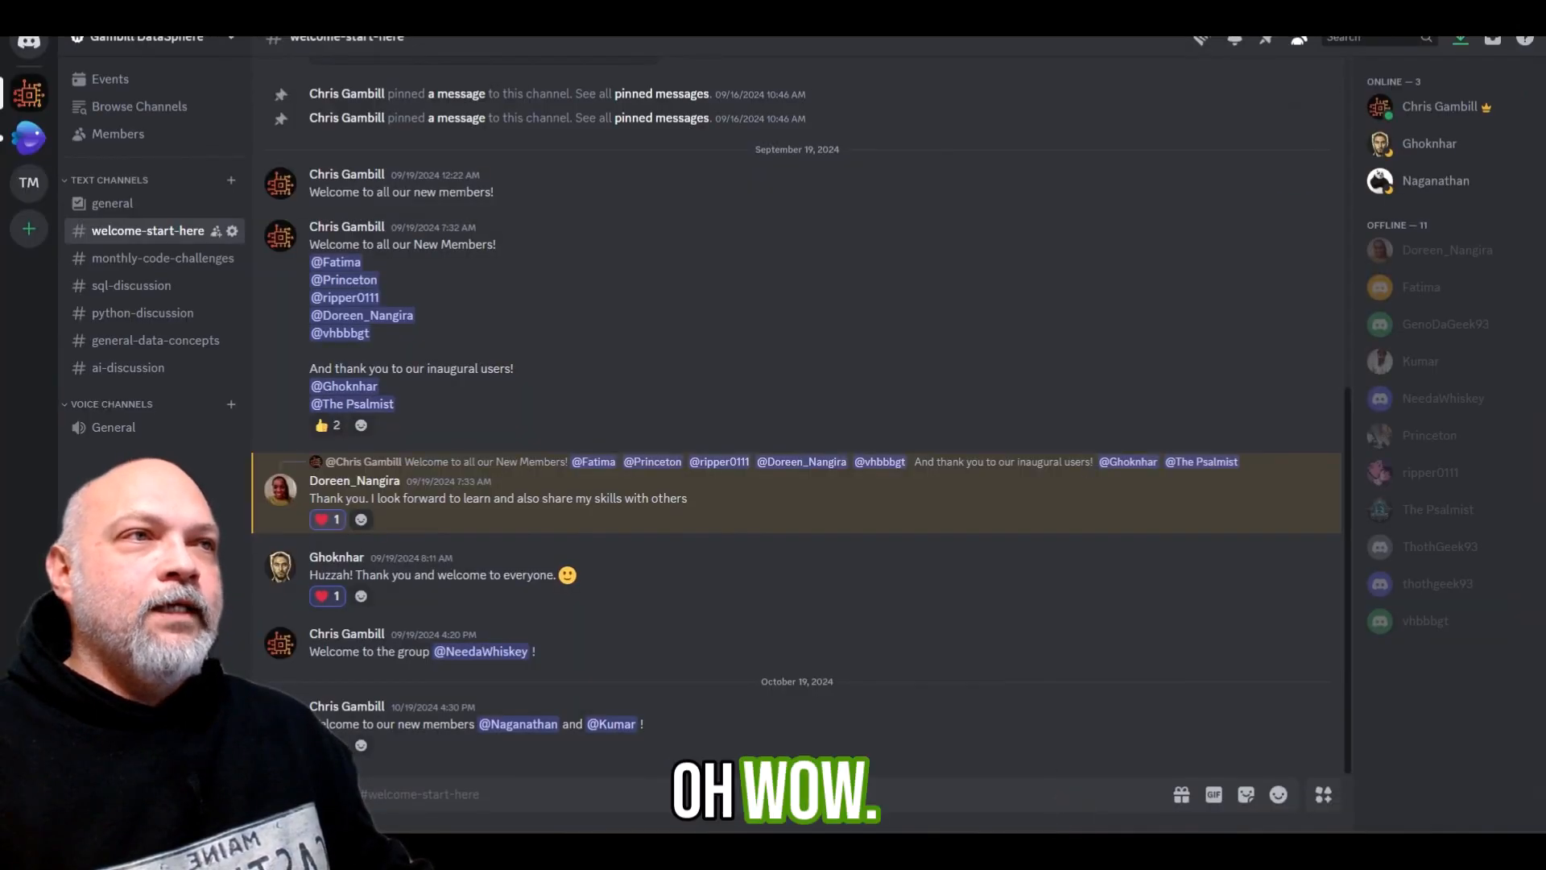
key("alt+Tab")
left_click(1050, 809)
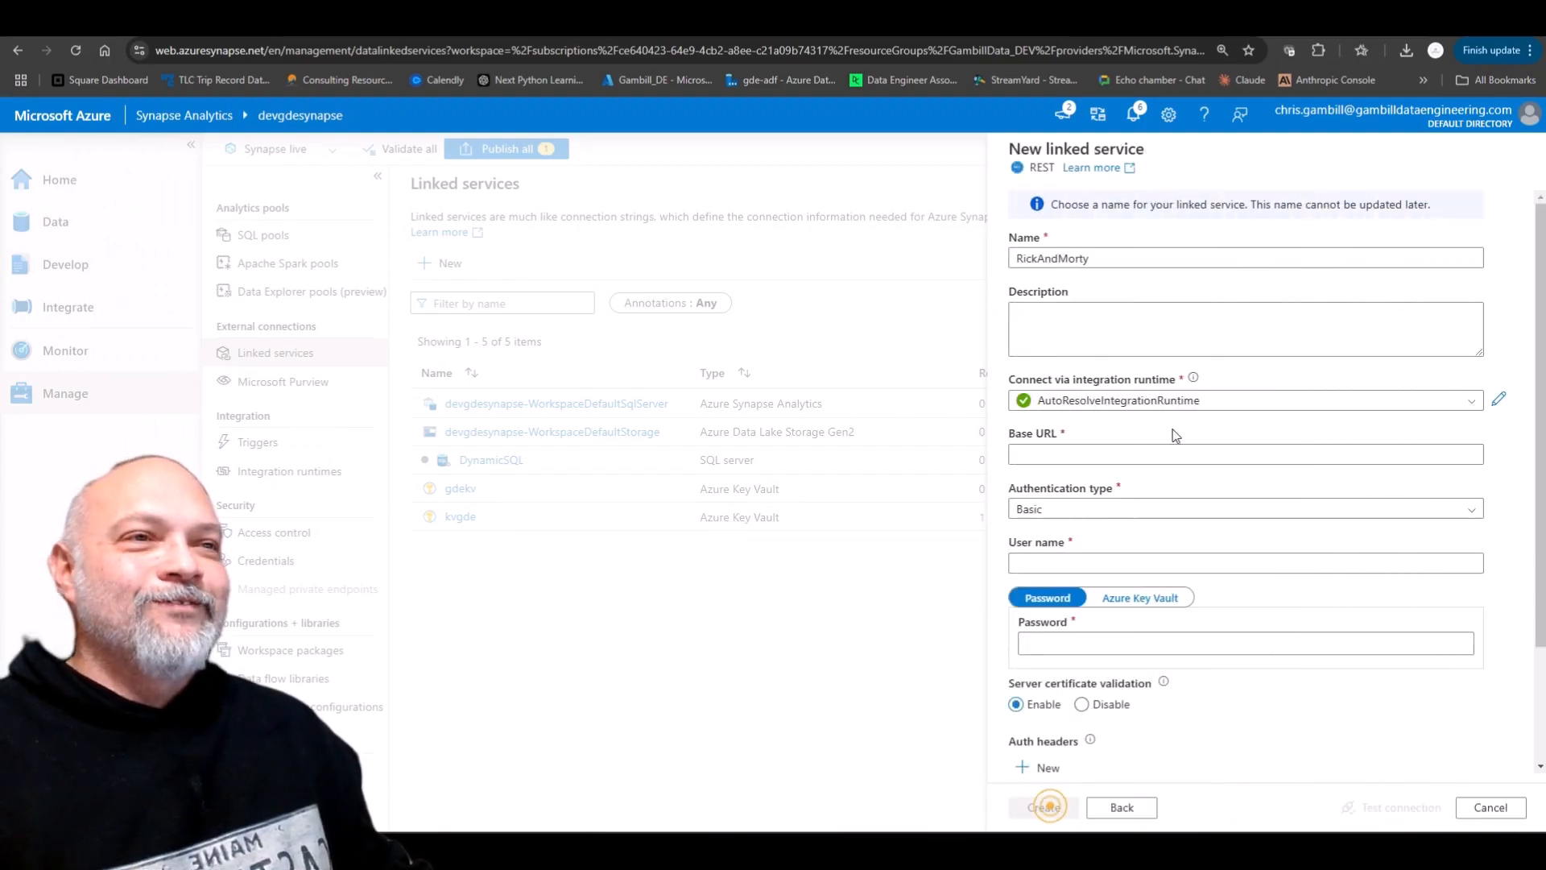
- Start setting up a new integration runtime for the REST linked service, using Azure as its network environment
left_click(1470, 400)
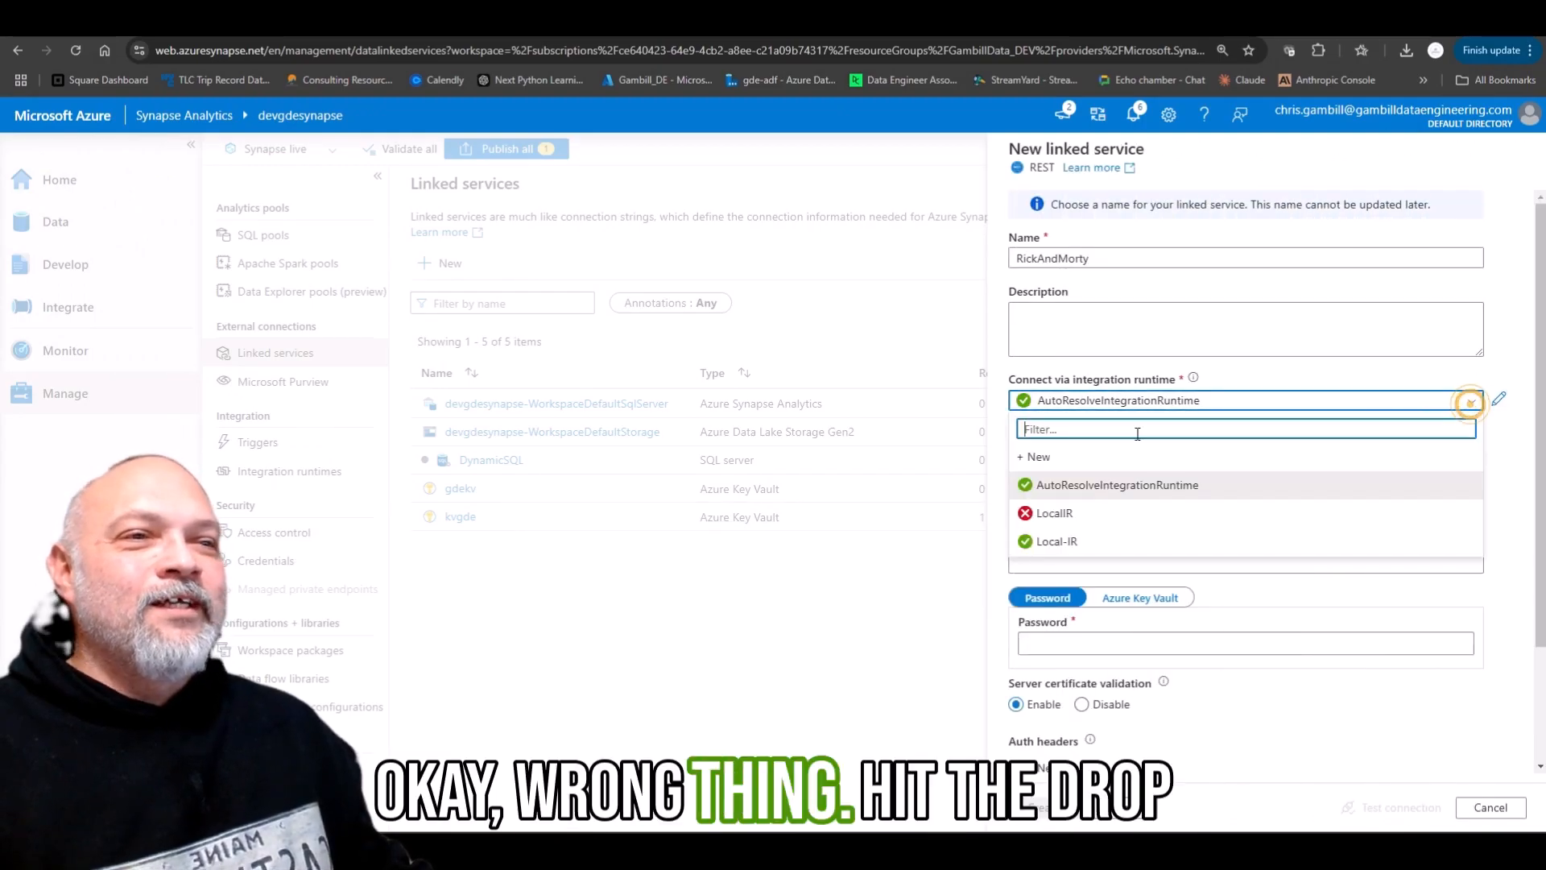
left_click(1077, 458)
left_click(1102, 275)
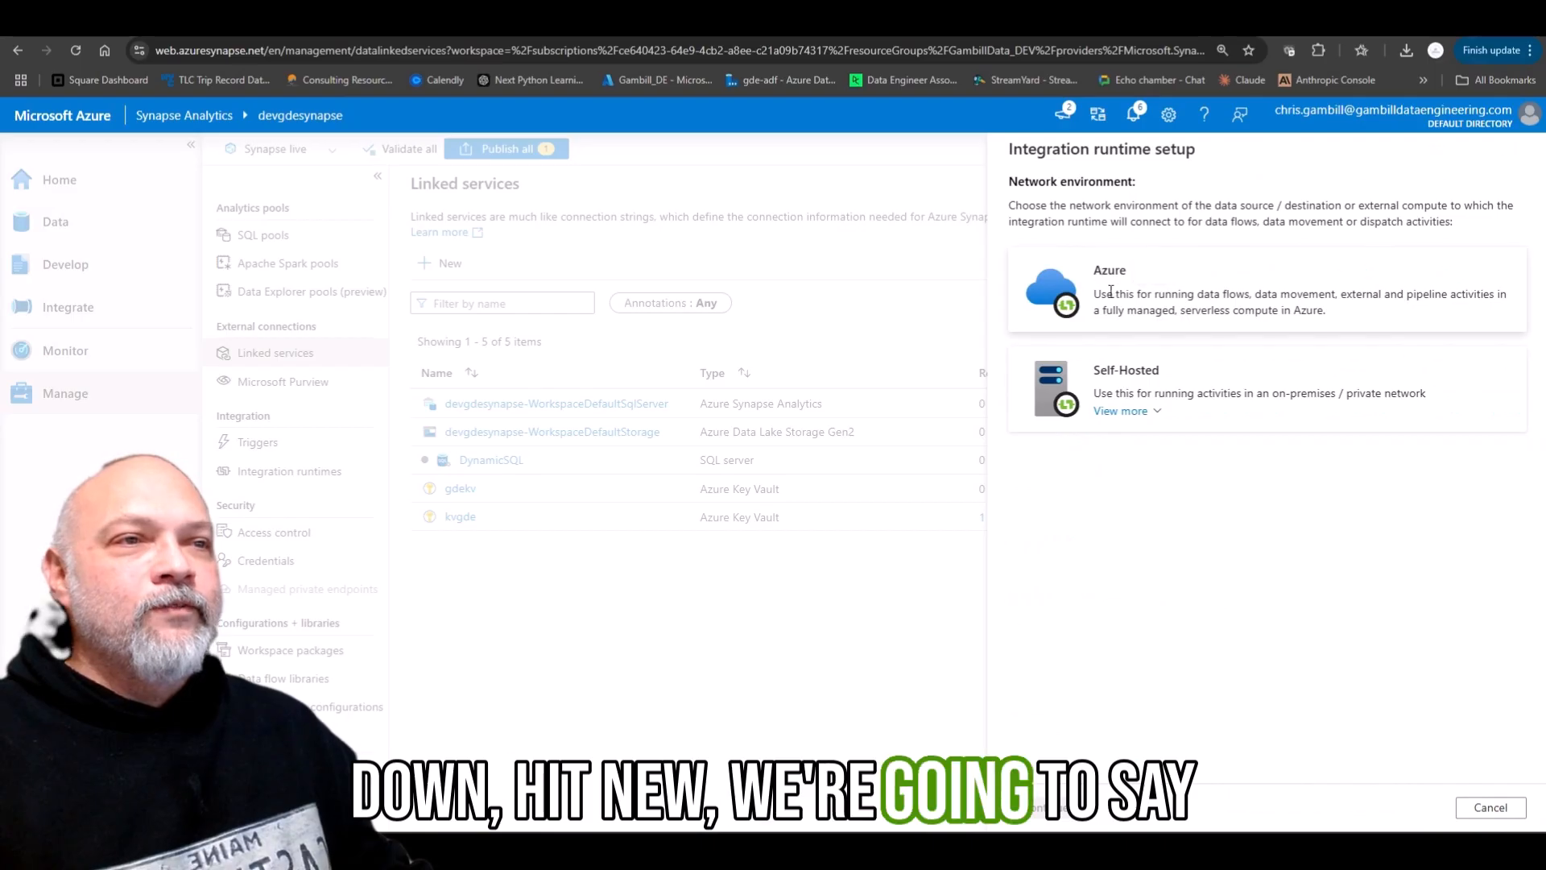
left_click(1040, 814)
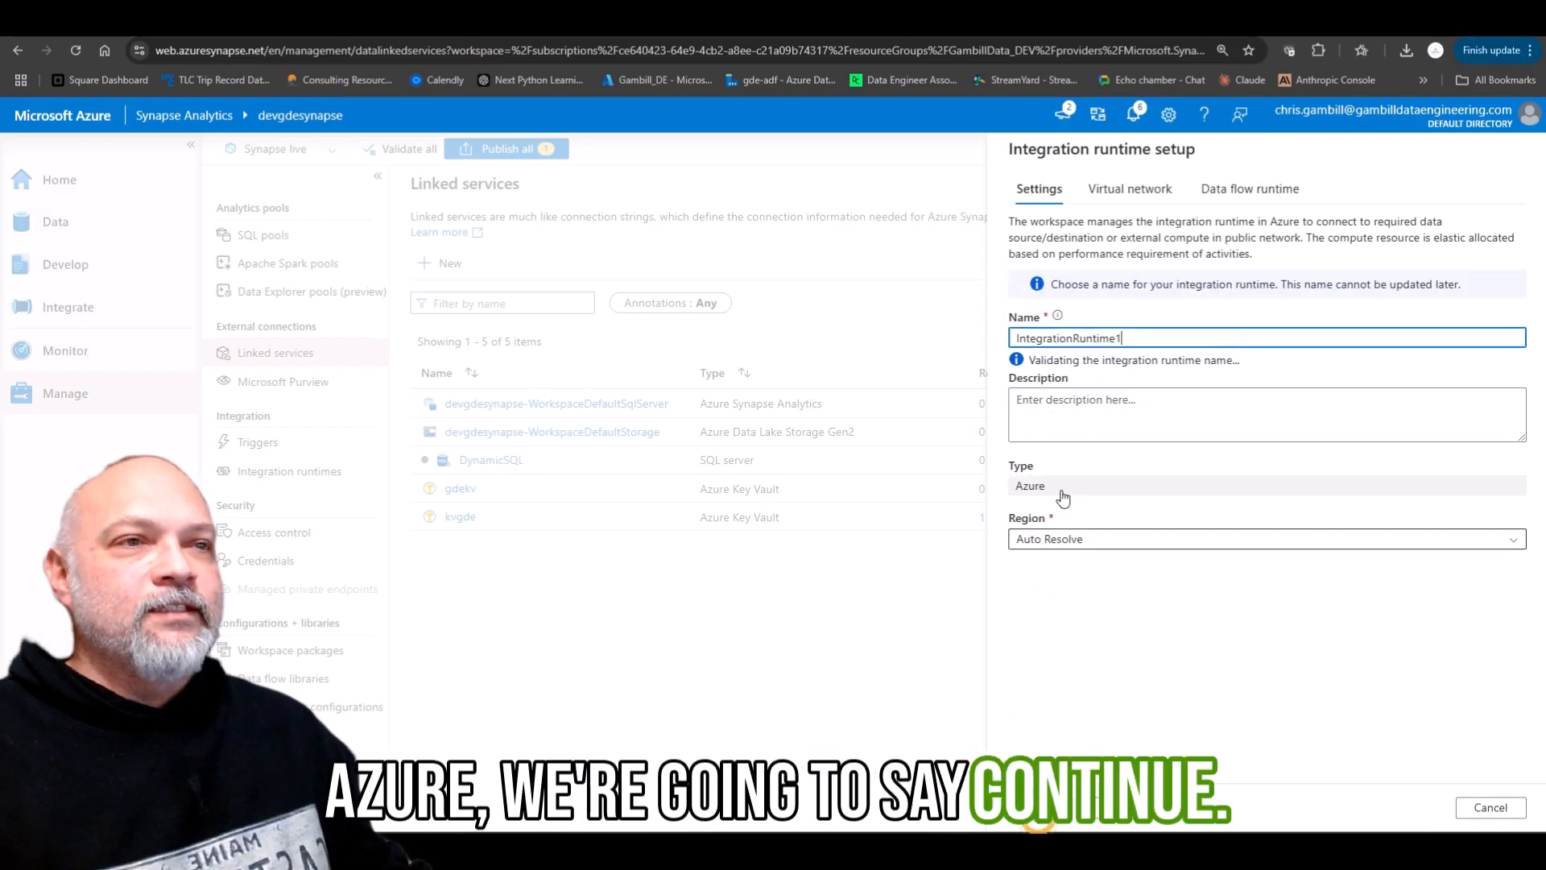
- Name the new Azure integration runtime GDE-USEast1
double_click(1157, 330)
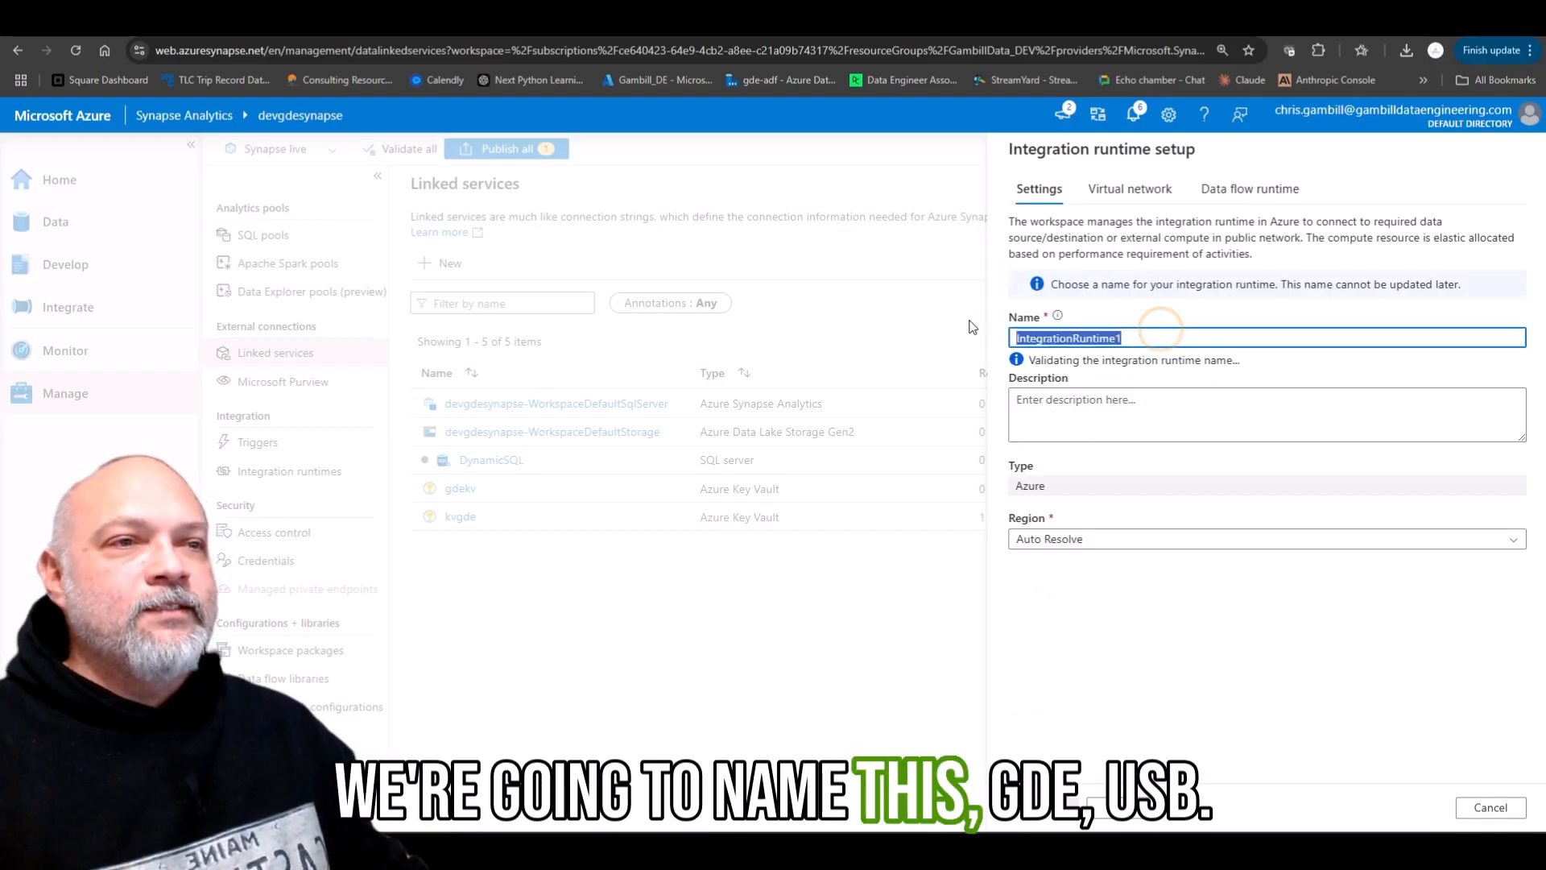
type("GD")
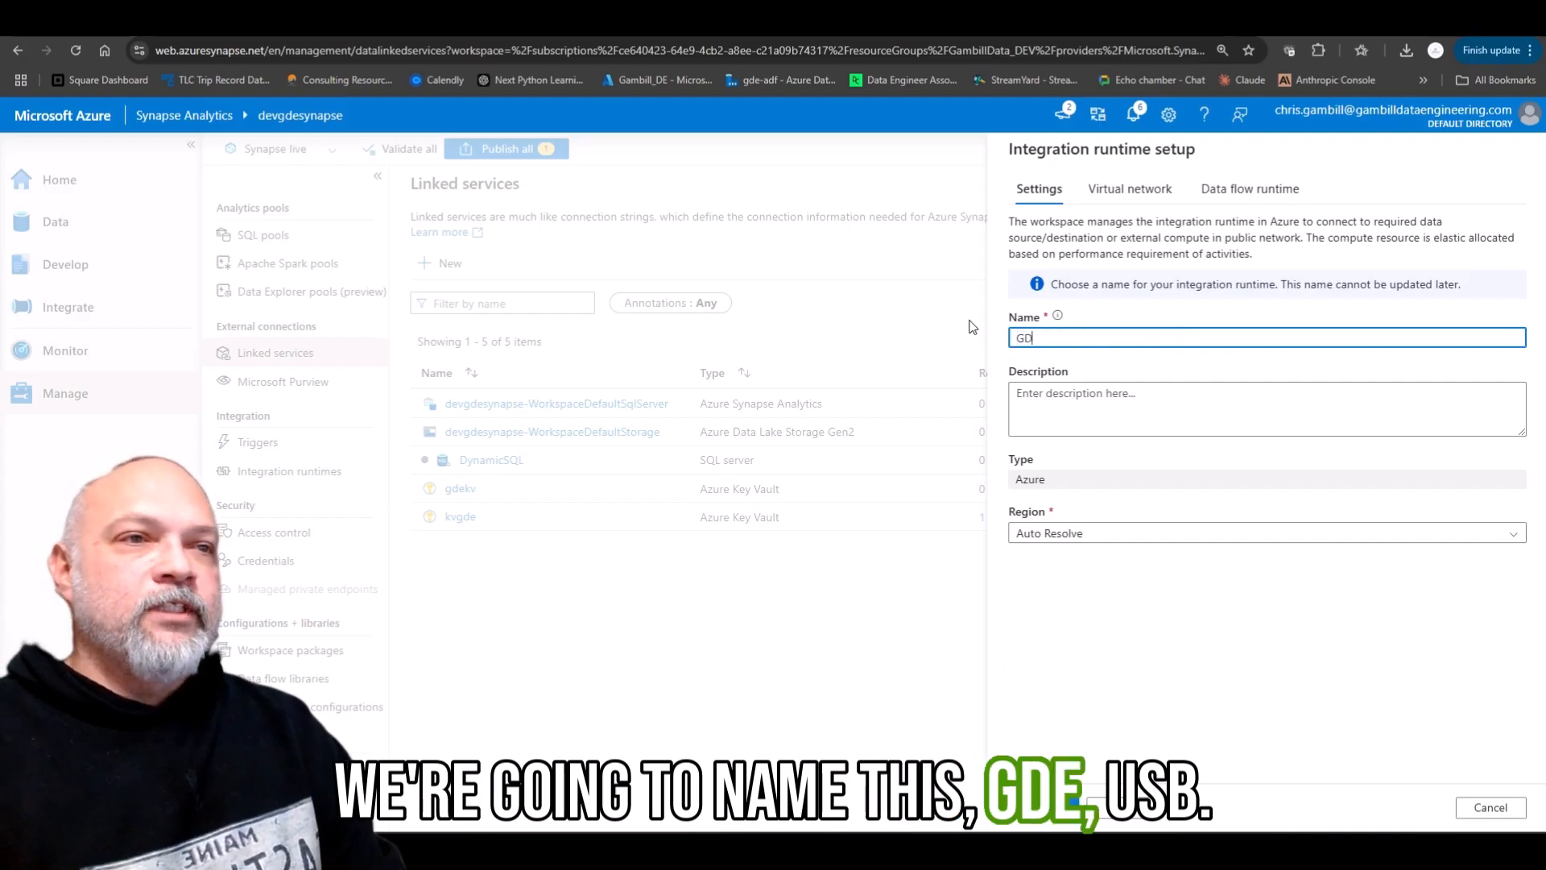
type("E_USEast2")
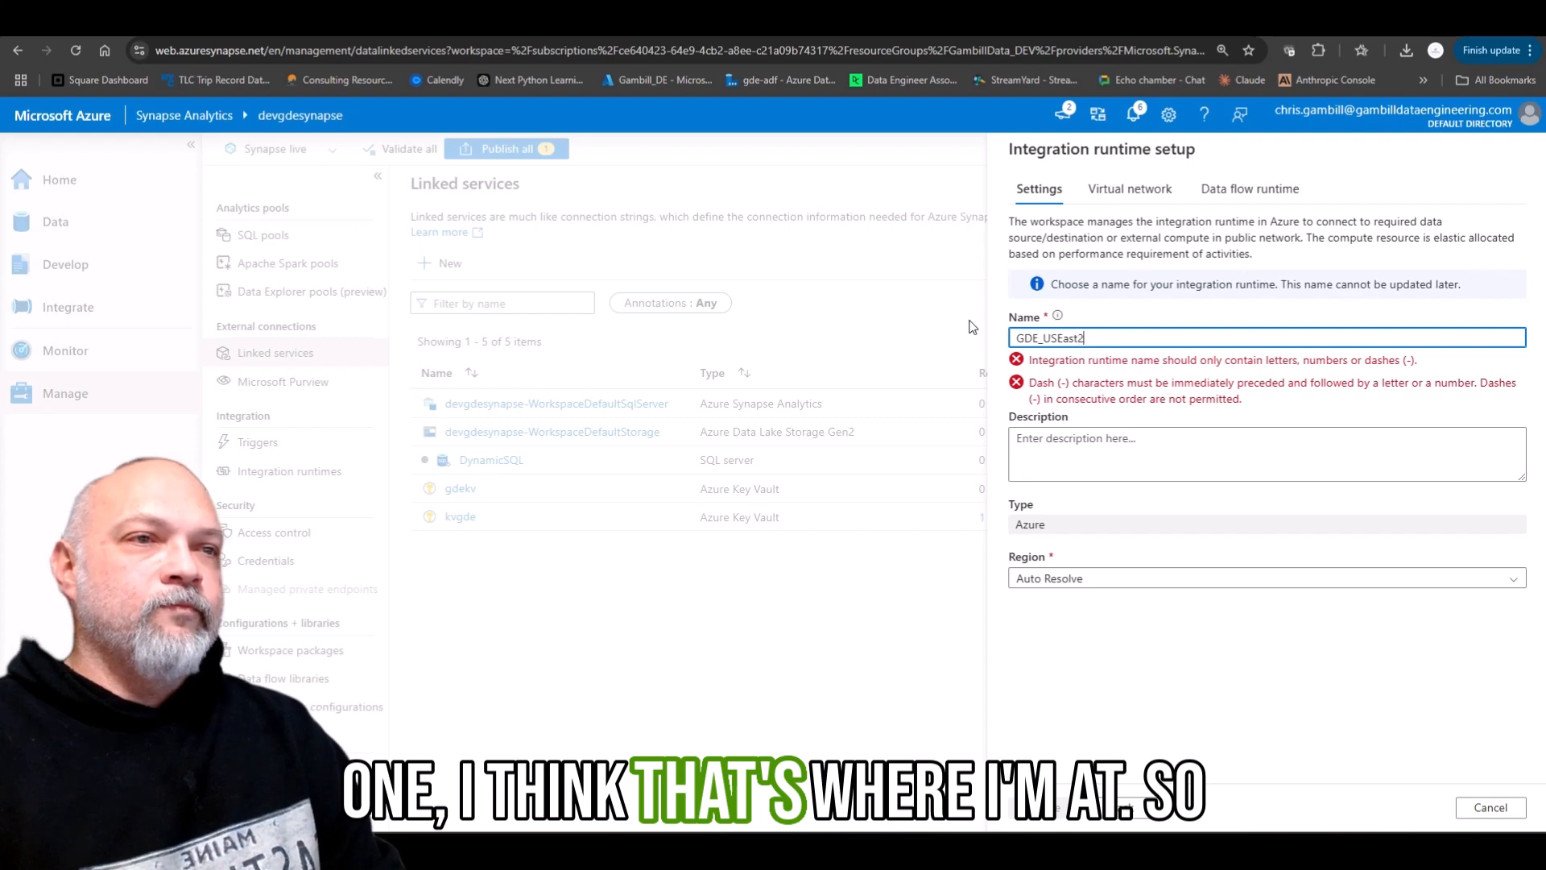
key("BackSpace")
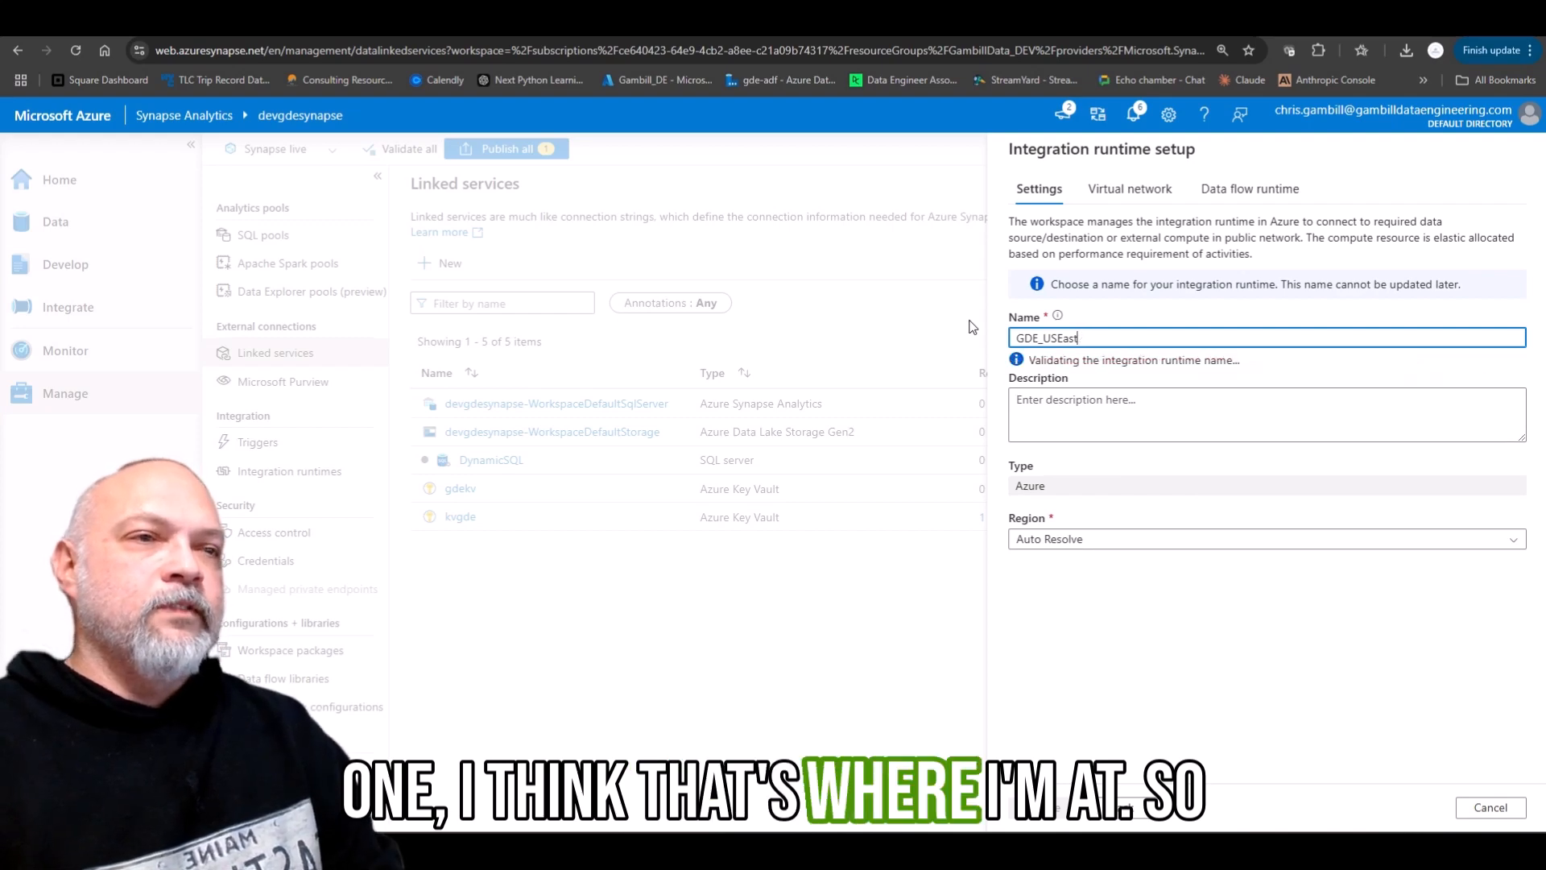
key("Left")
key("Left")
key("Left")
key("Left")
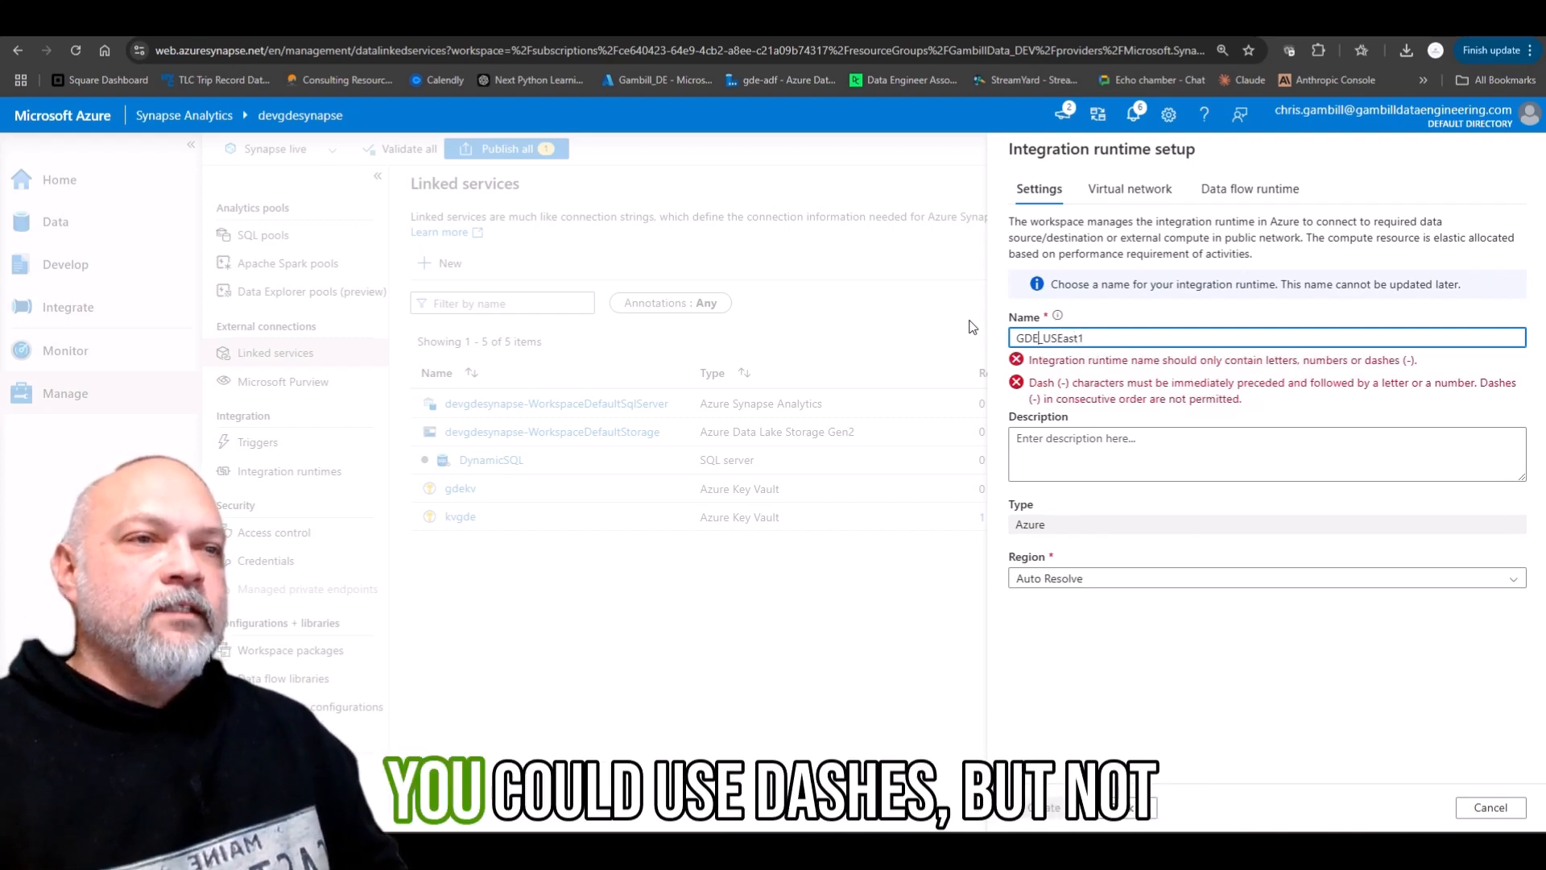
key("BackSpace")
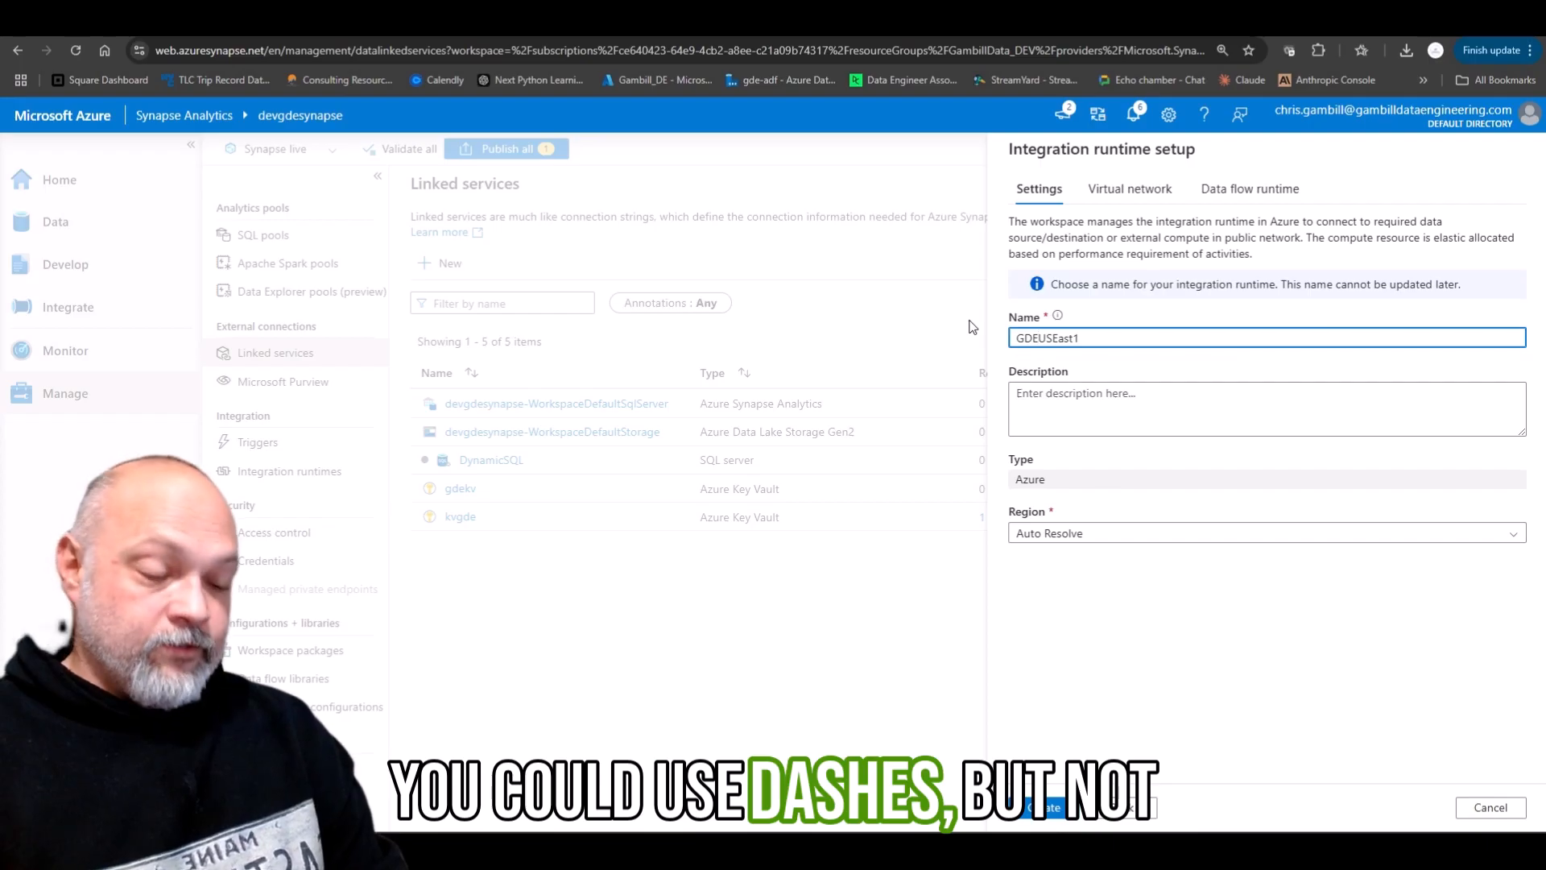
left_click(1068, 405)
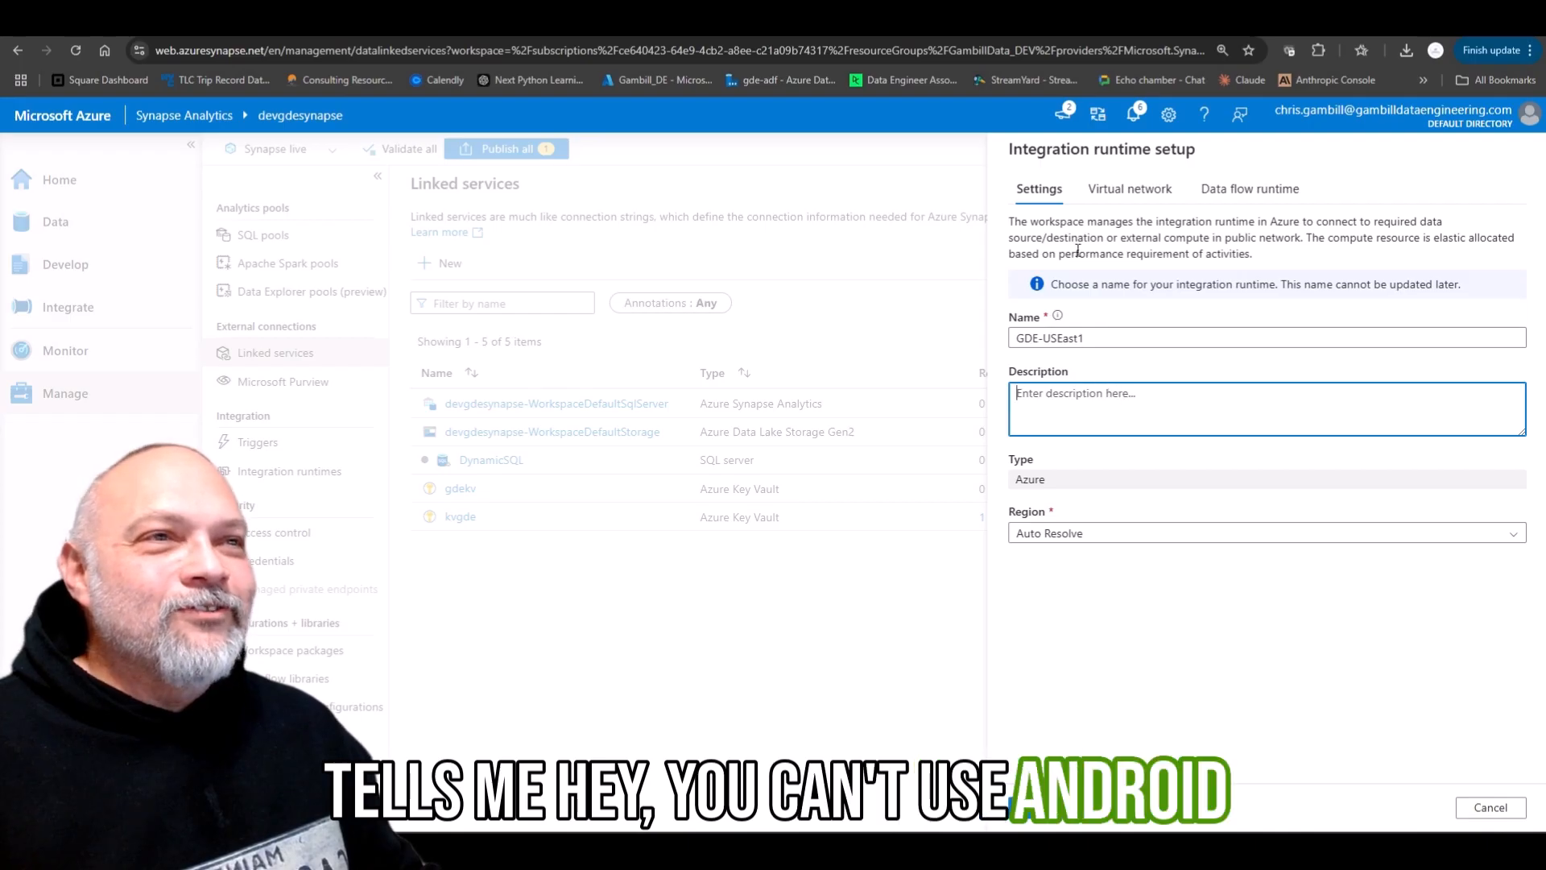
- Set the integration runtime's region to East US
left_click(1118, 190)
left_click(1041, 188)
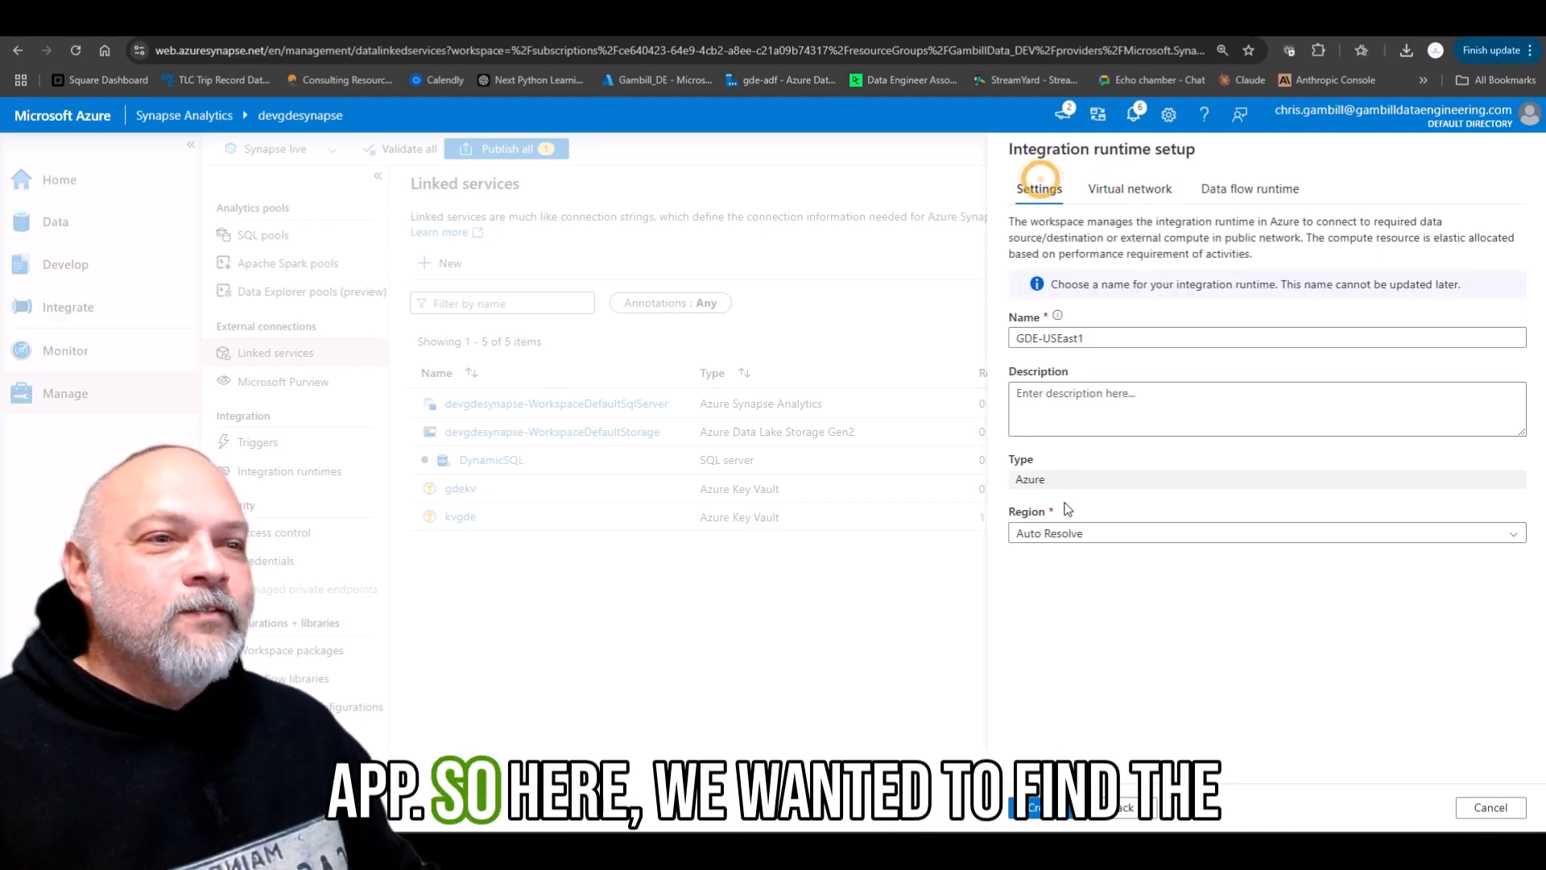
left_click(1063, 536)
left_click(1076, 621)
left_click(1052, 532)
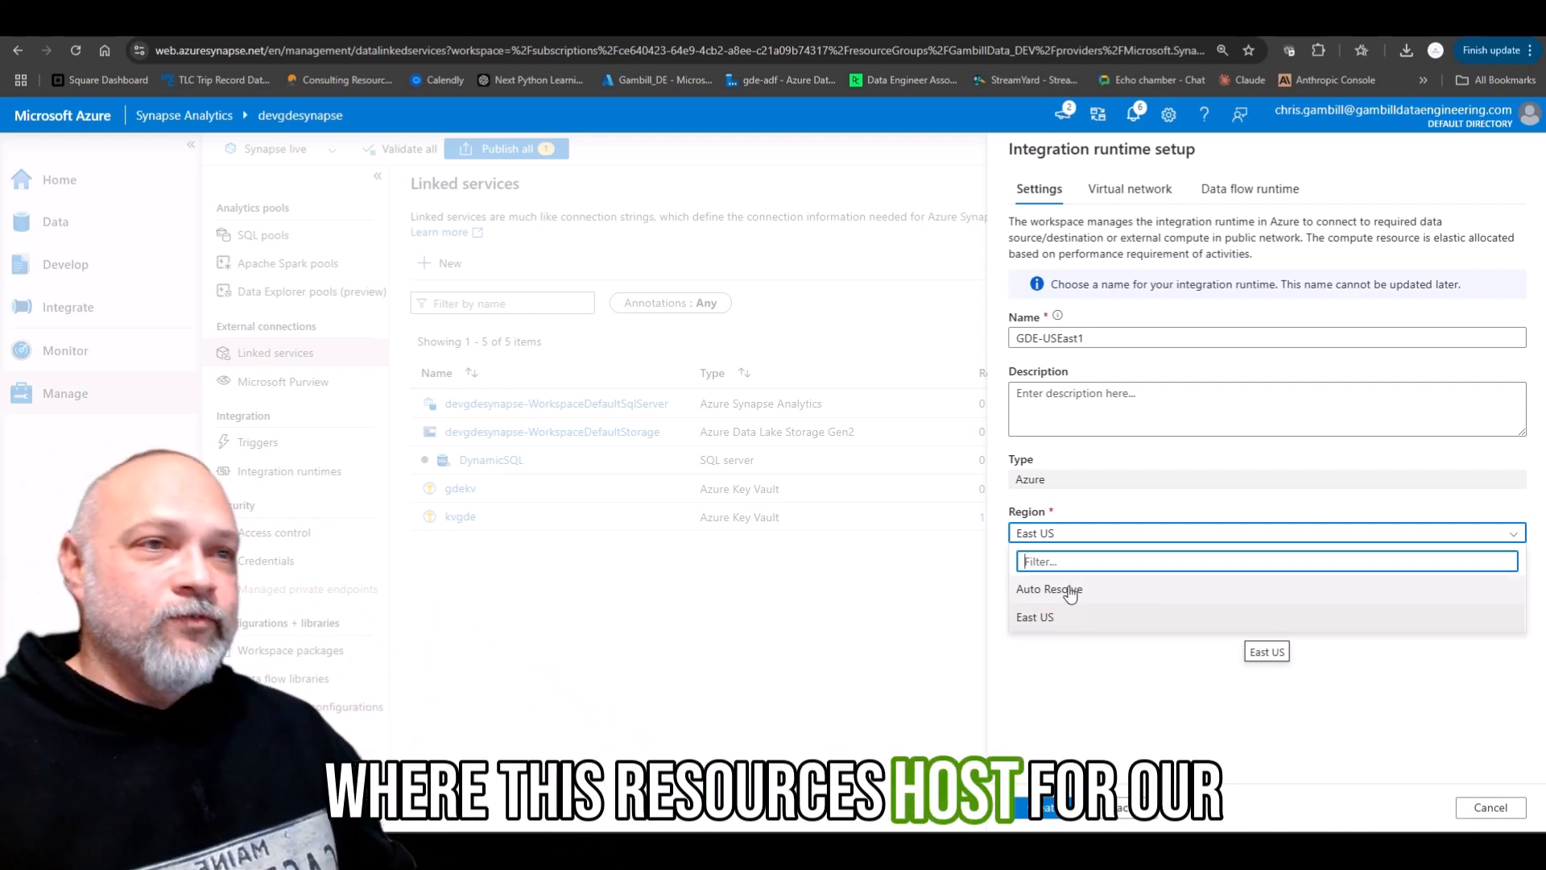
left_click(1061, 419)
- Review the integration runtime's virtual network configuration, data flow compute size choices and advanced compute settings
left_click(1097, 191)
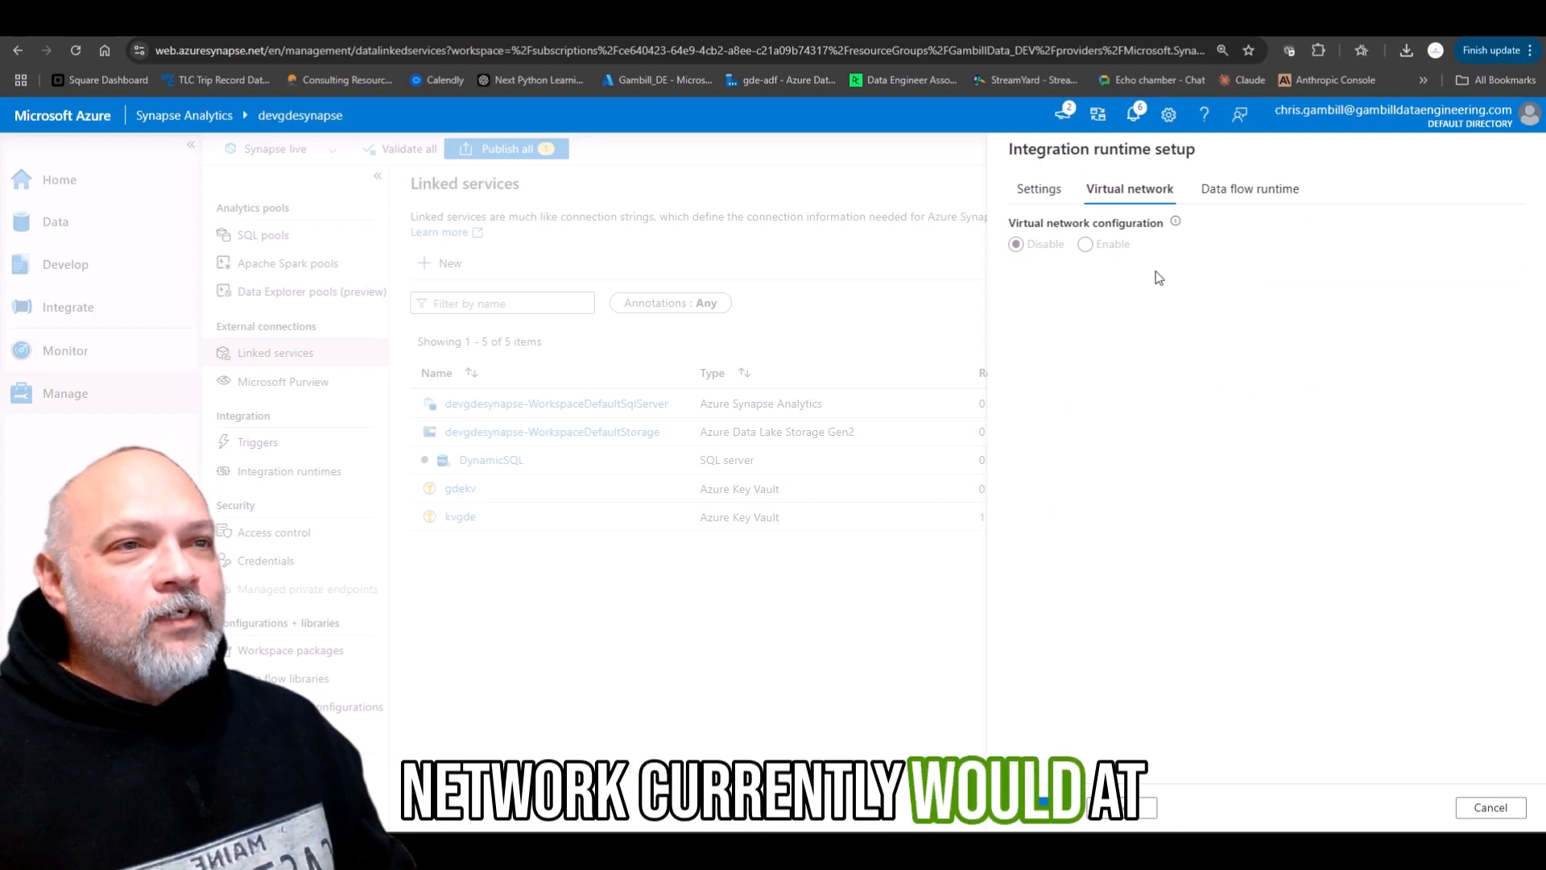
left_click(1225, 194)
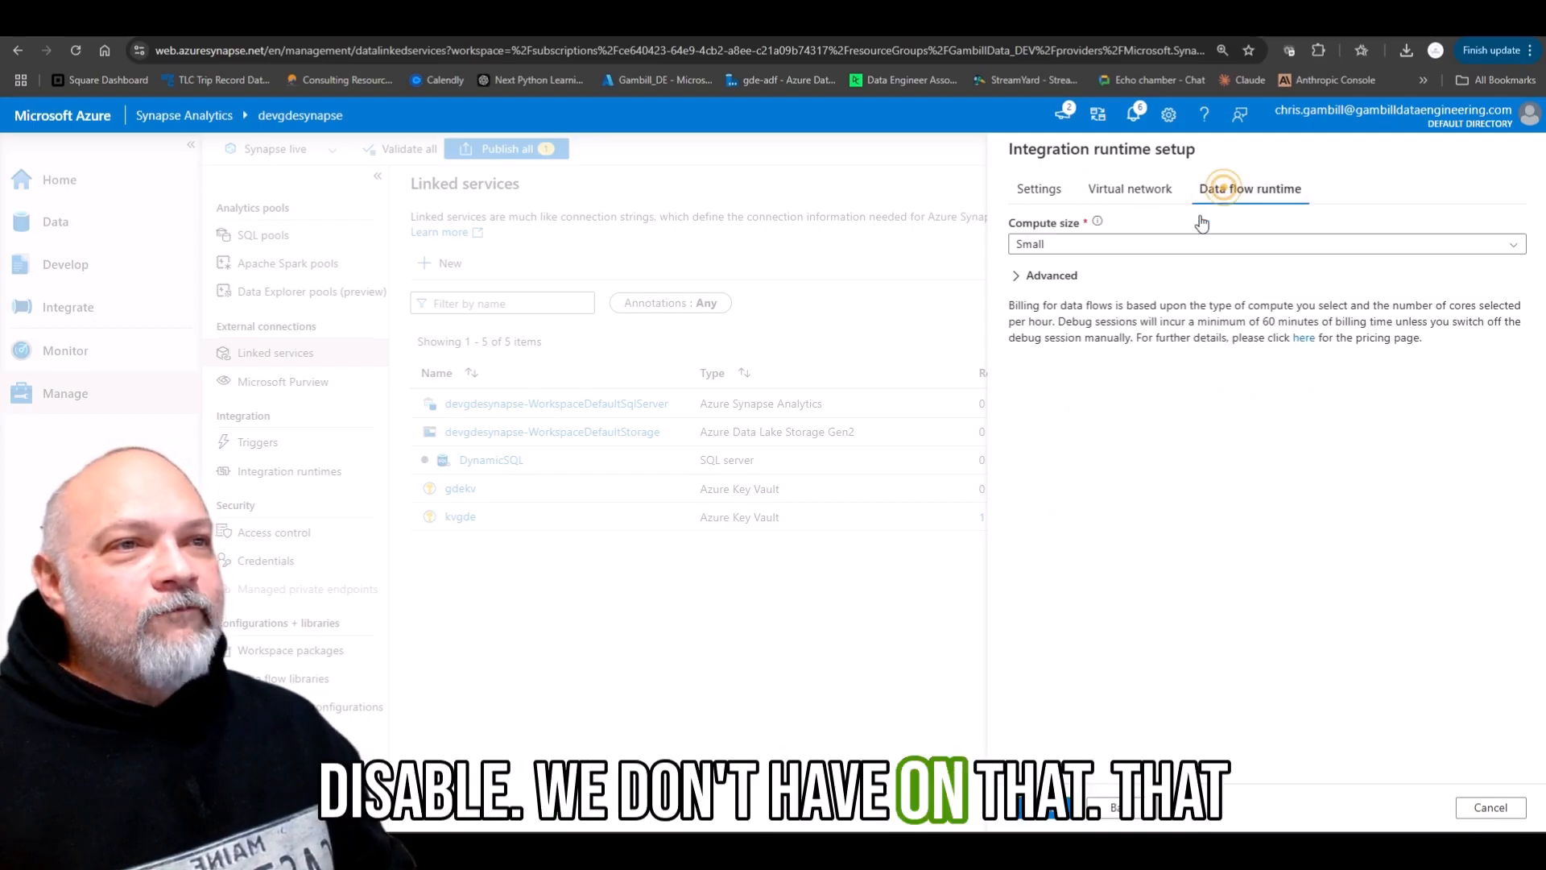
left_click(1069, 246)
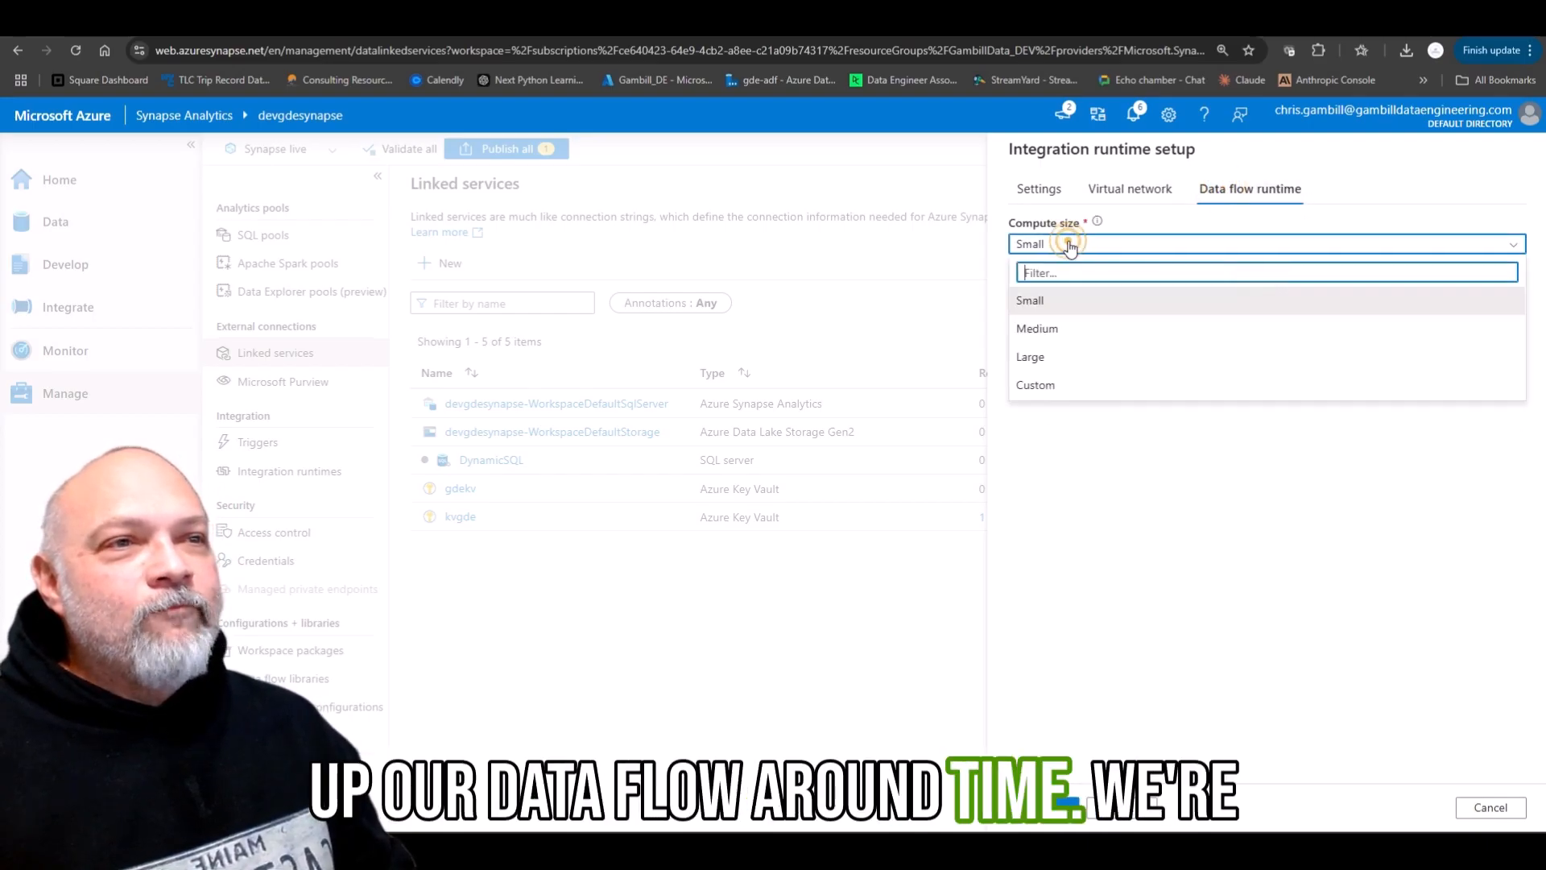
left_click(1182, 305)
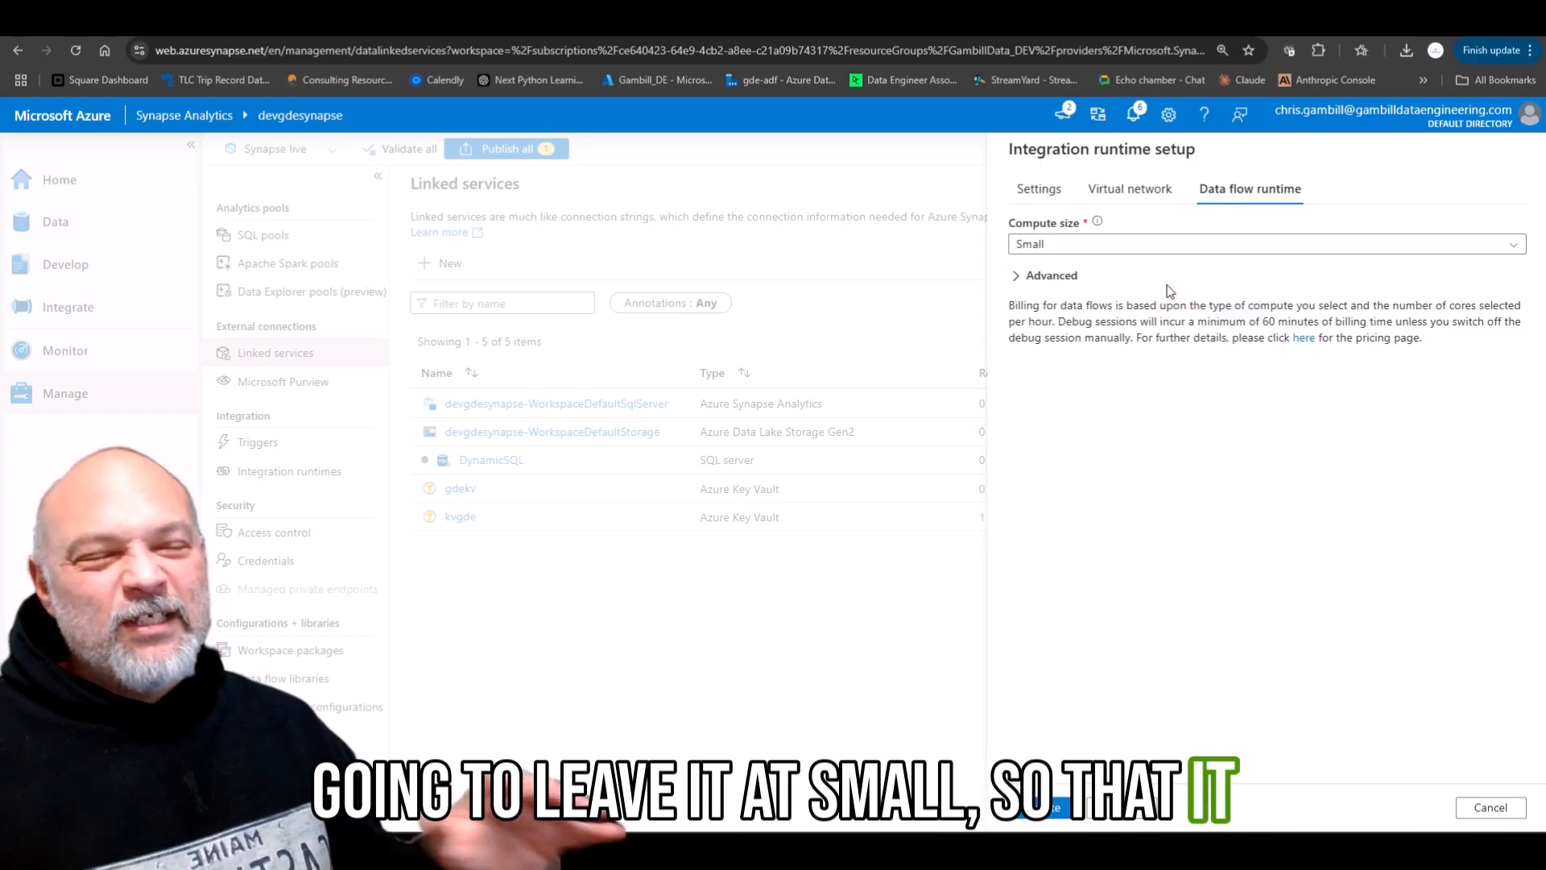
left_click(1028, 278)
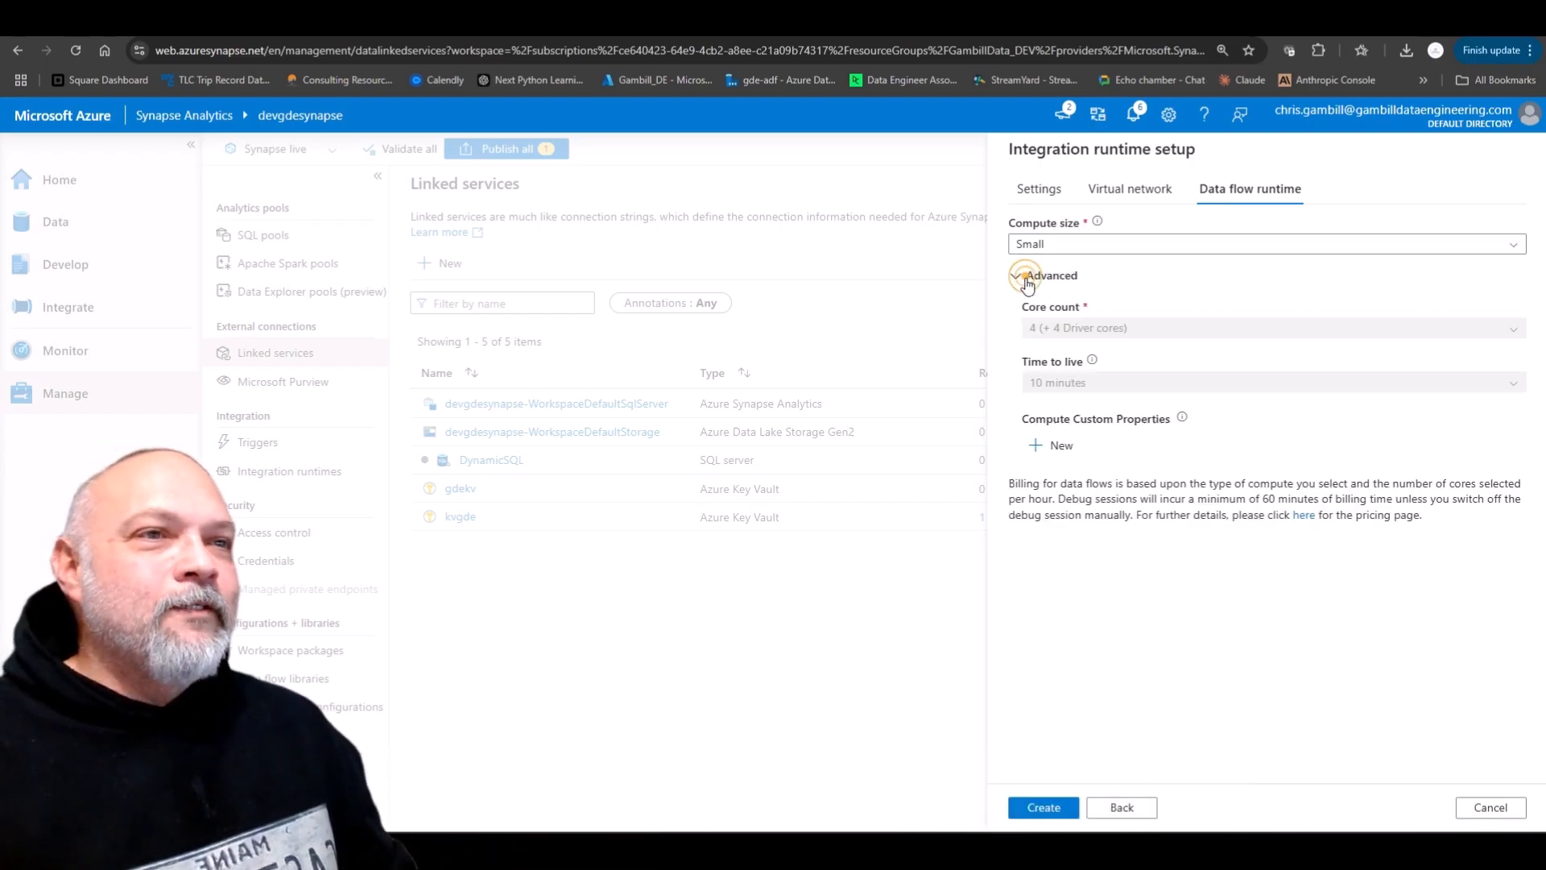
- Try the Medium, Large and Custom compute sizes for the data flow runtime
left_click(1089, 250)
left_click(1087, 333)
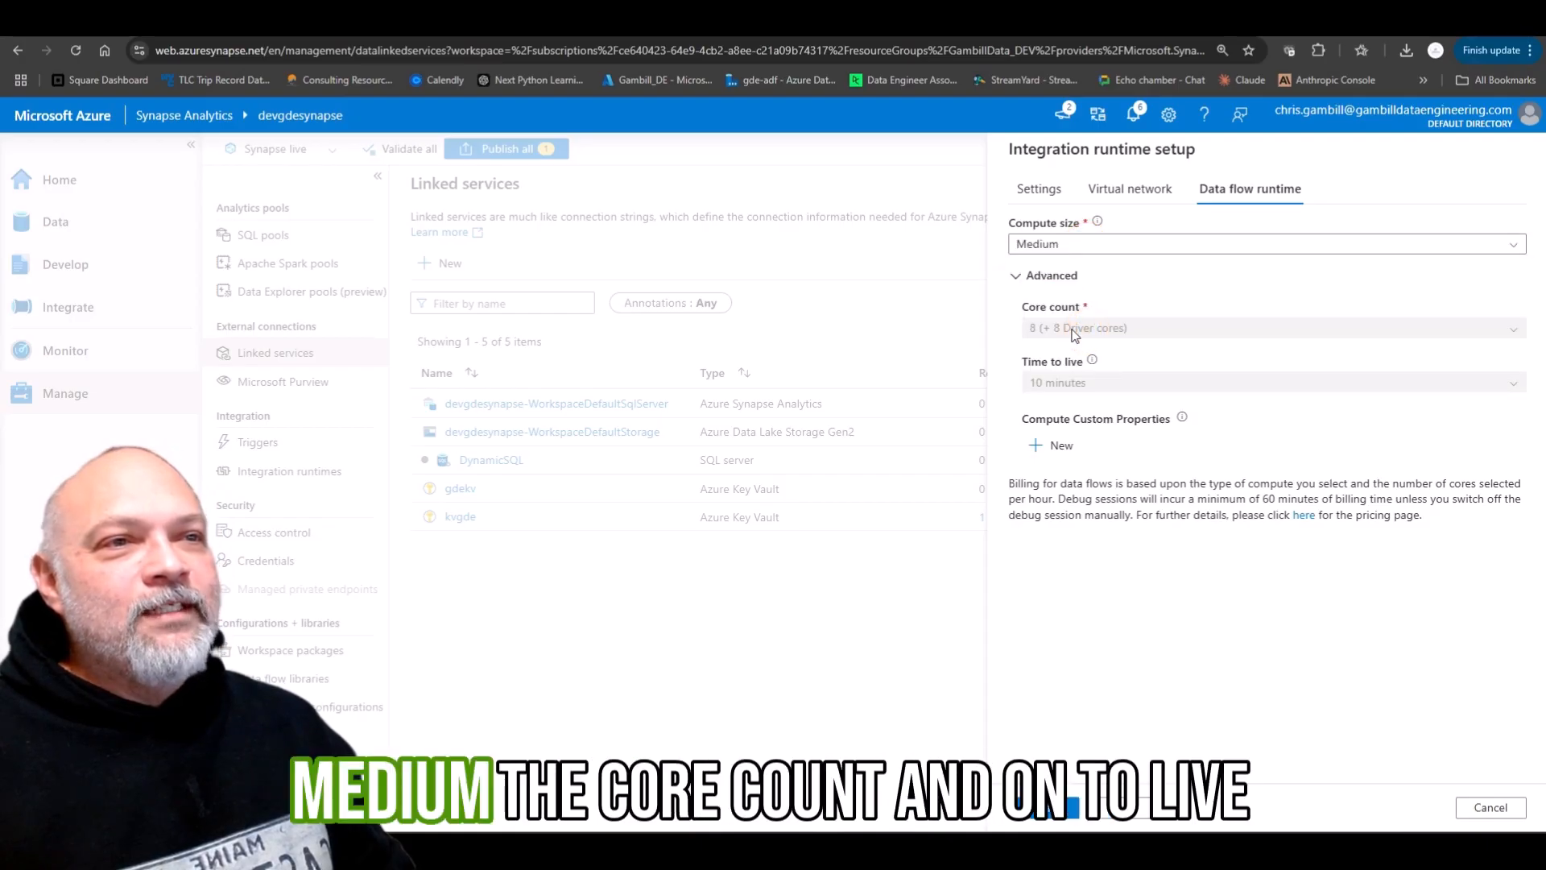
left_click(1066, 242)
left_click(1078, 350)
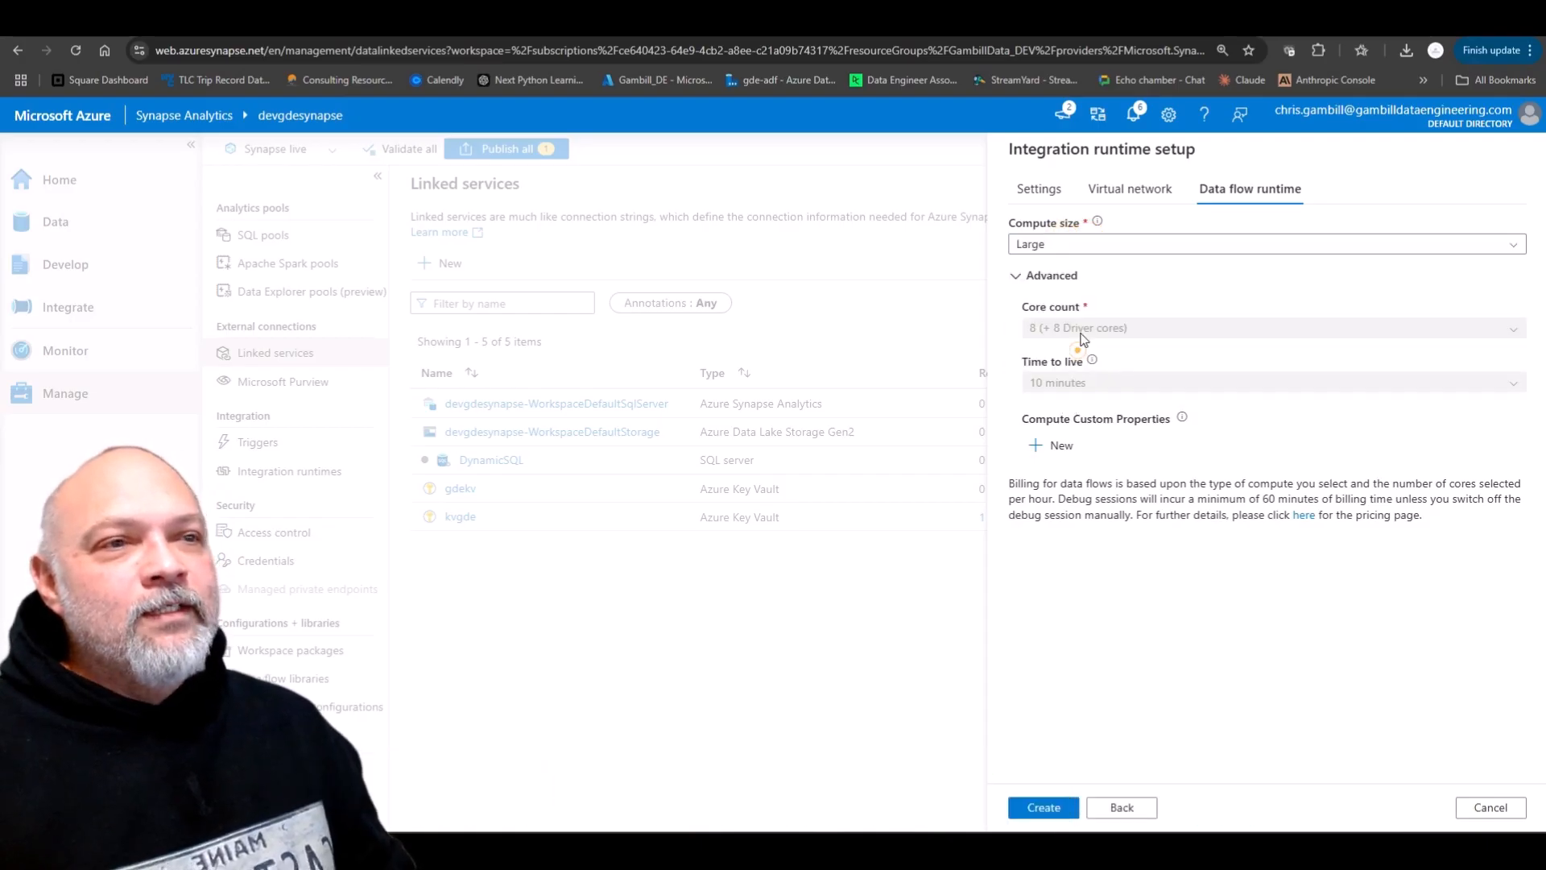
left_click(1083, 251)
left_click(1077, 385)
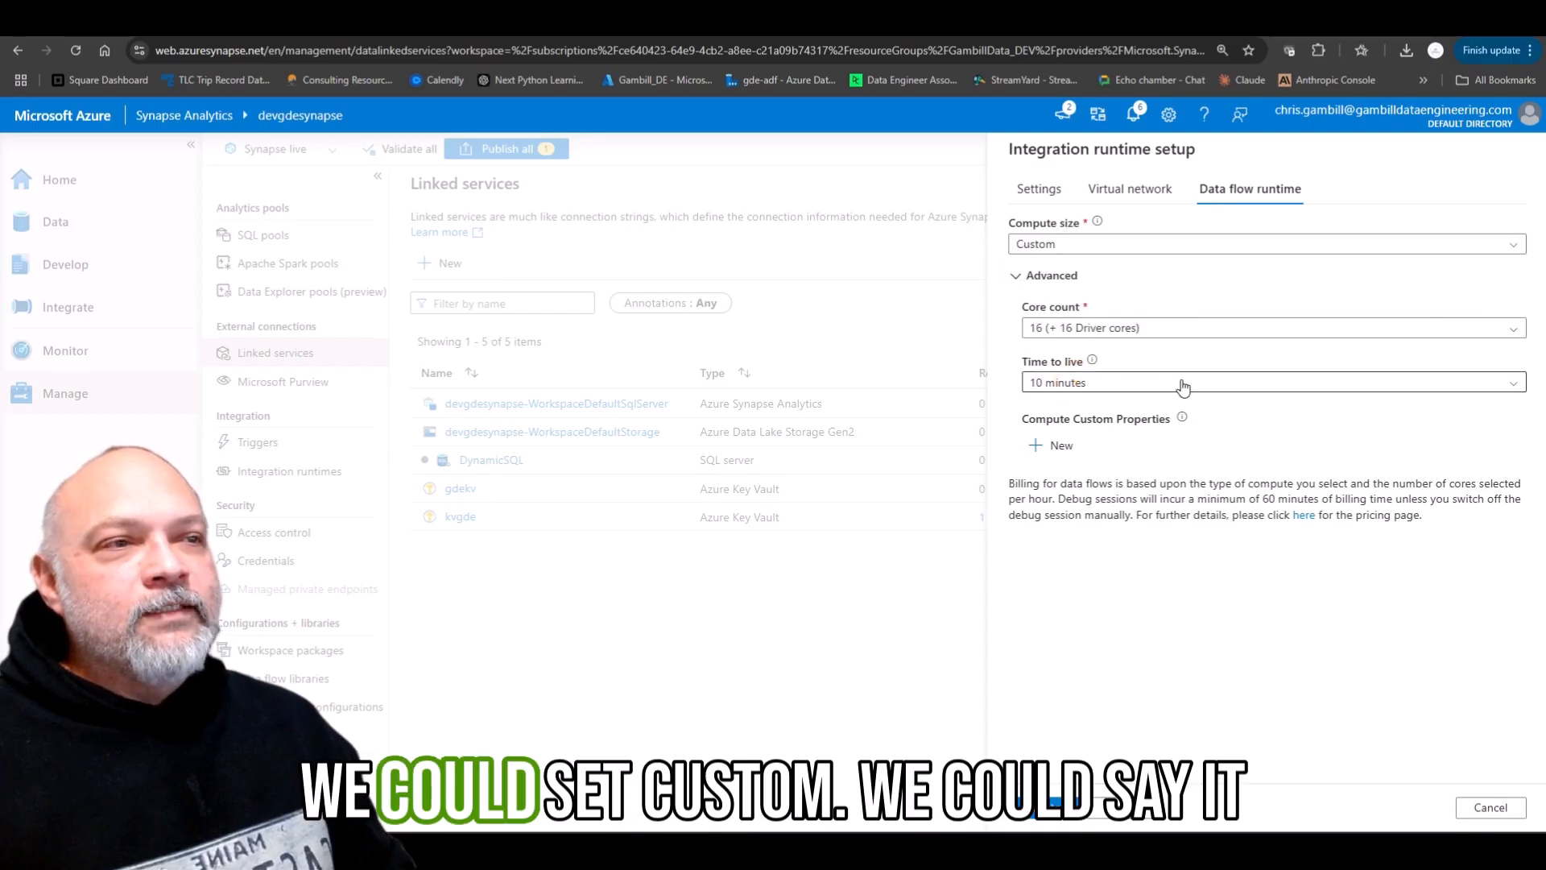
- Set the custom compute's time to live to 0 minutes and its core count to 4 (+ 4 Driver cores)
left_click(1209, 383)
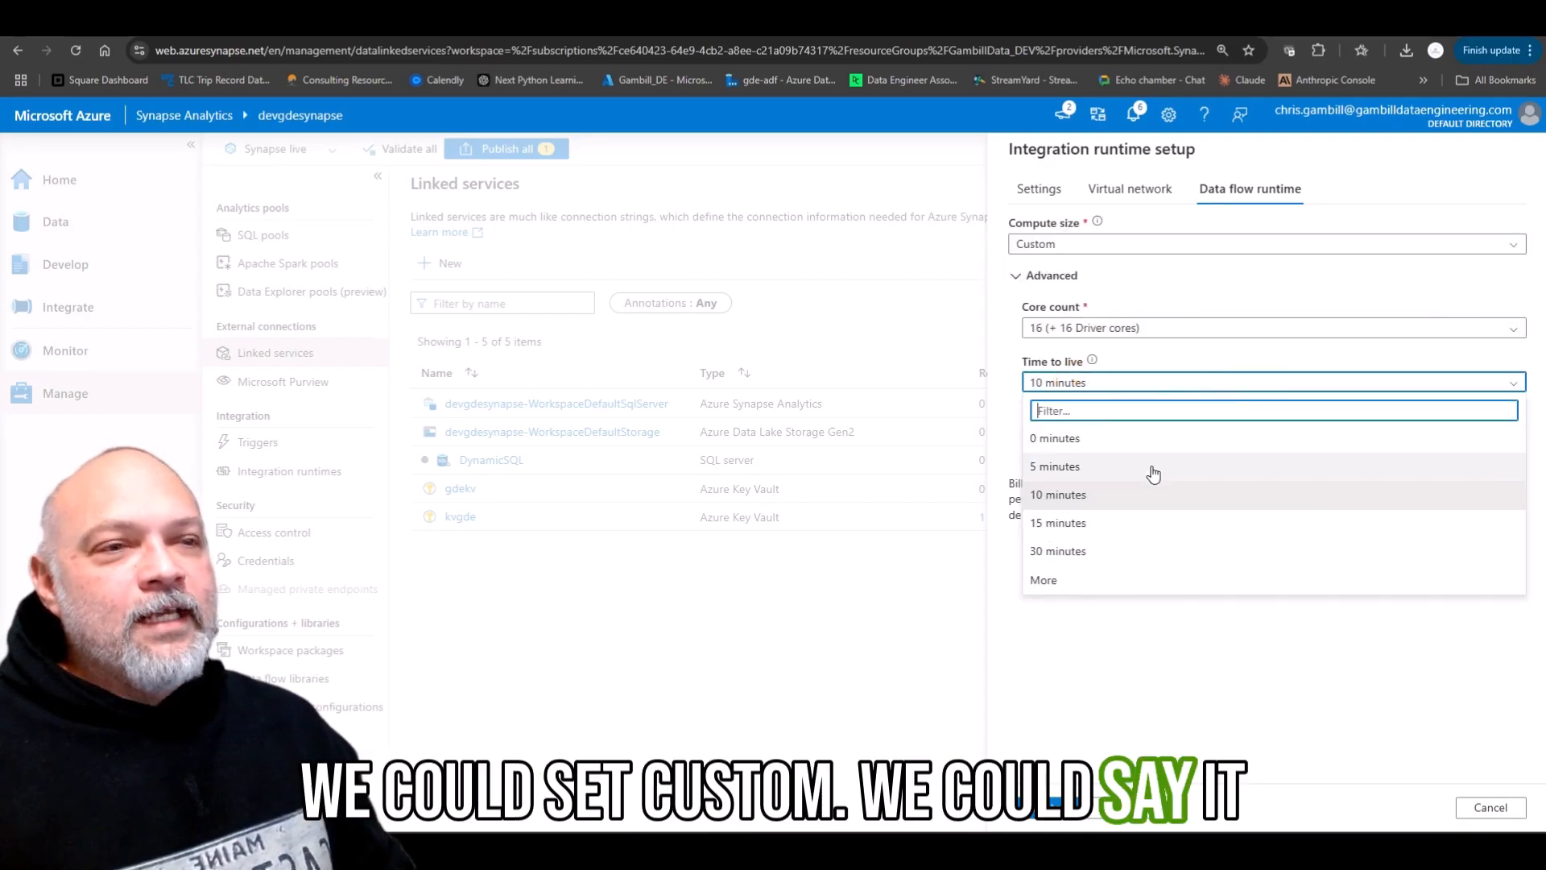
left_click(1142, 437)
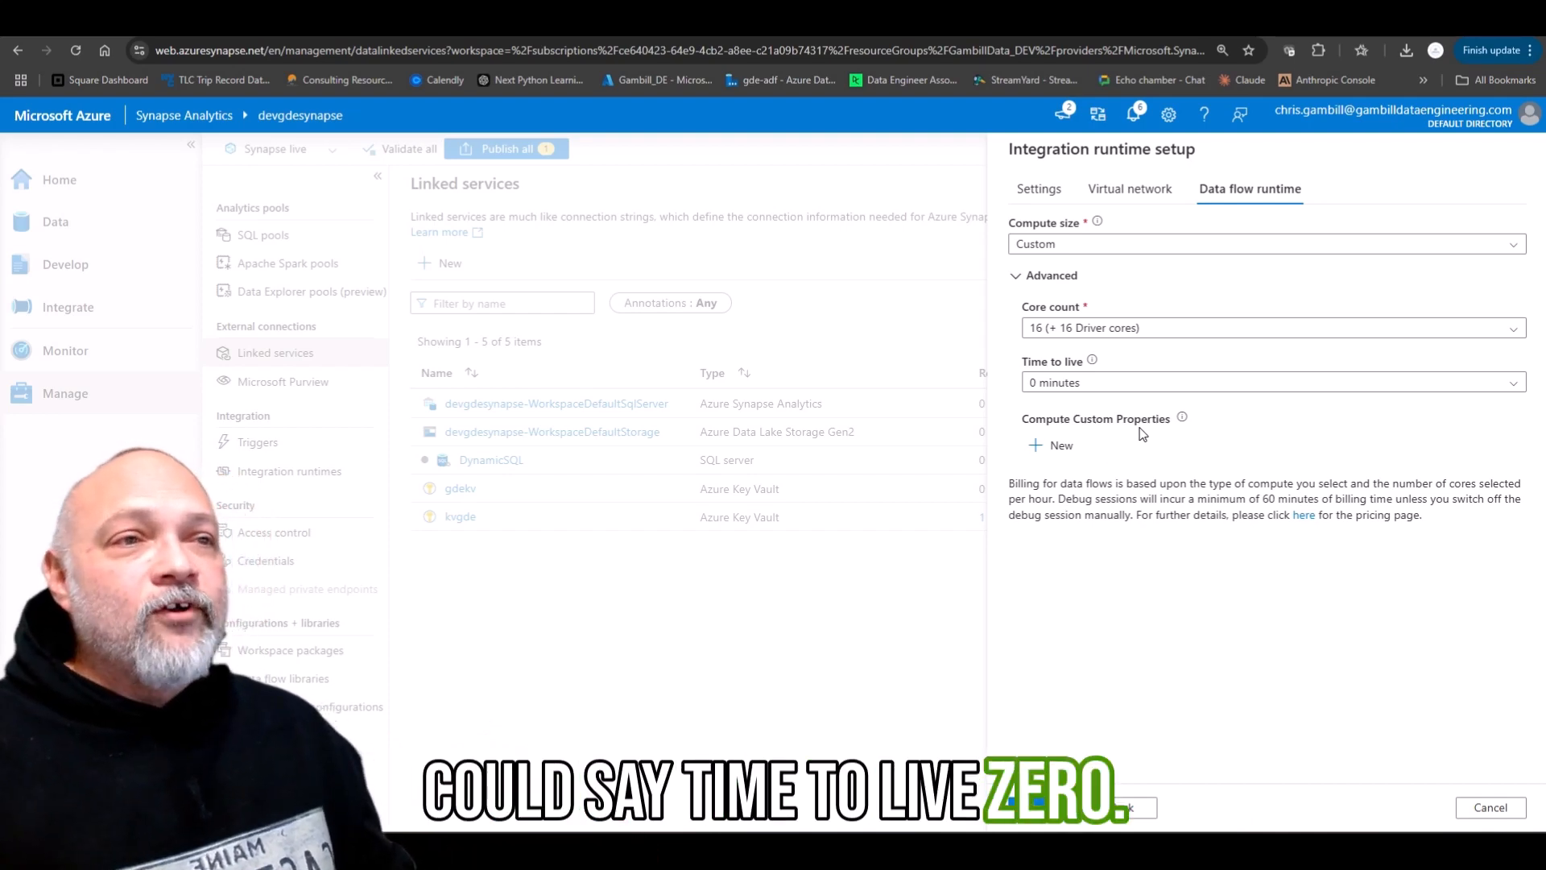
left_click(1144, 330)
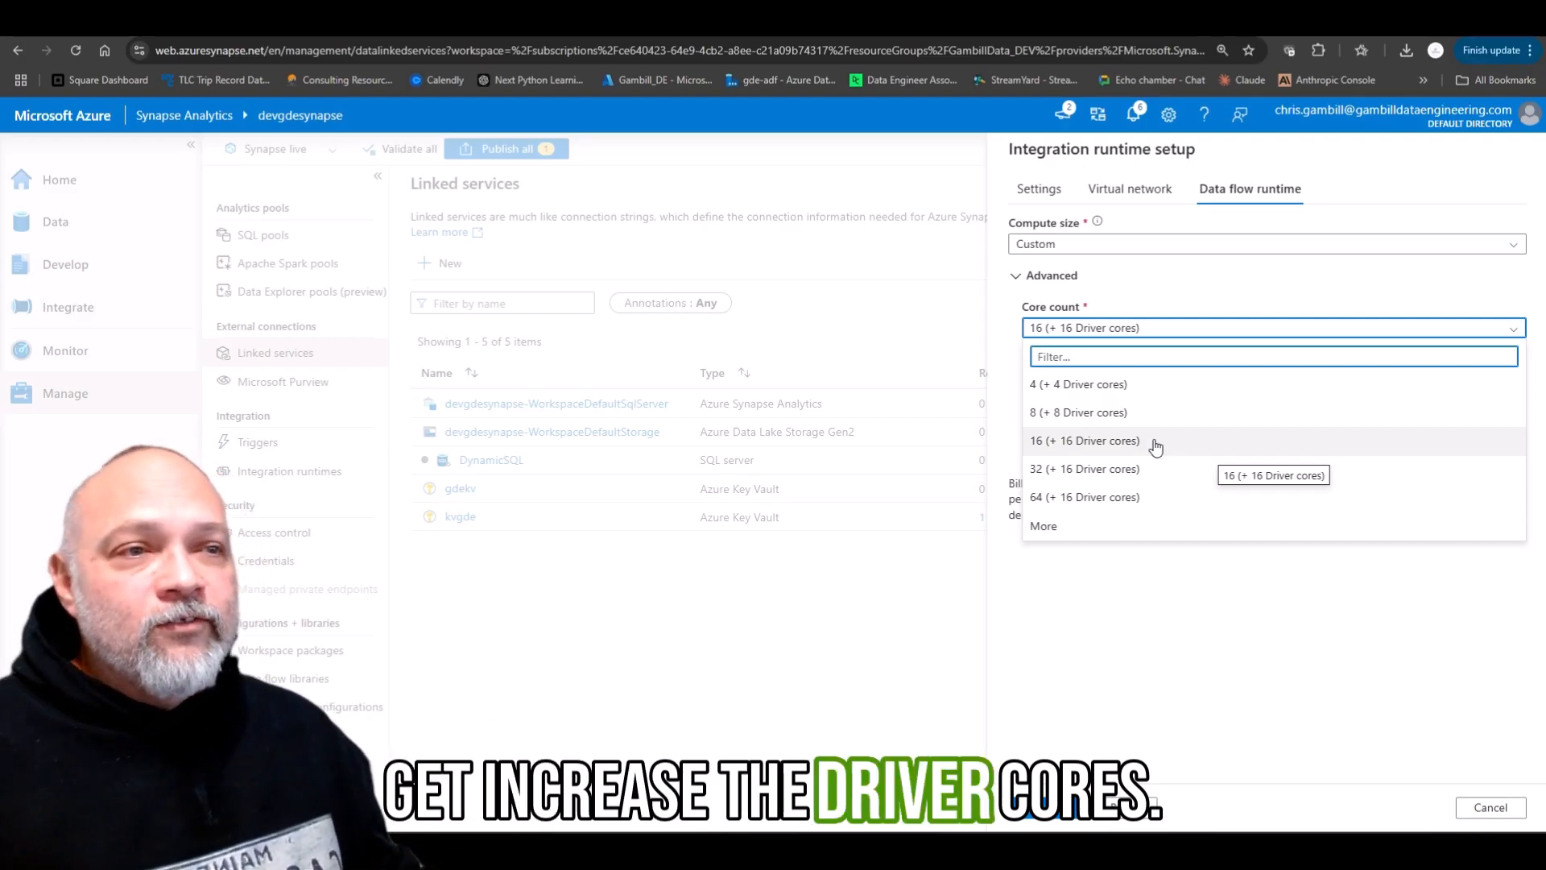
left_click(1144, 393)
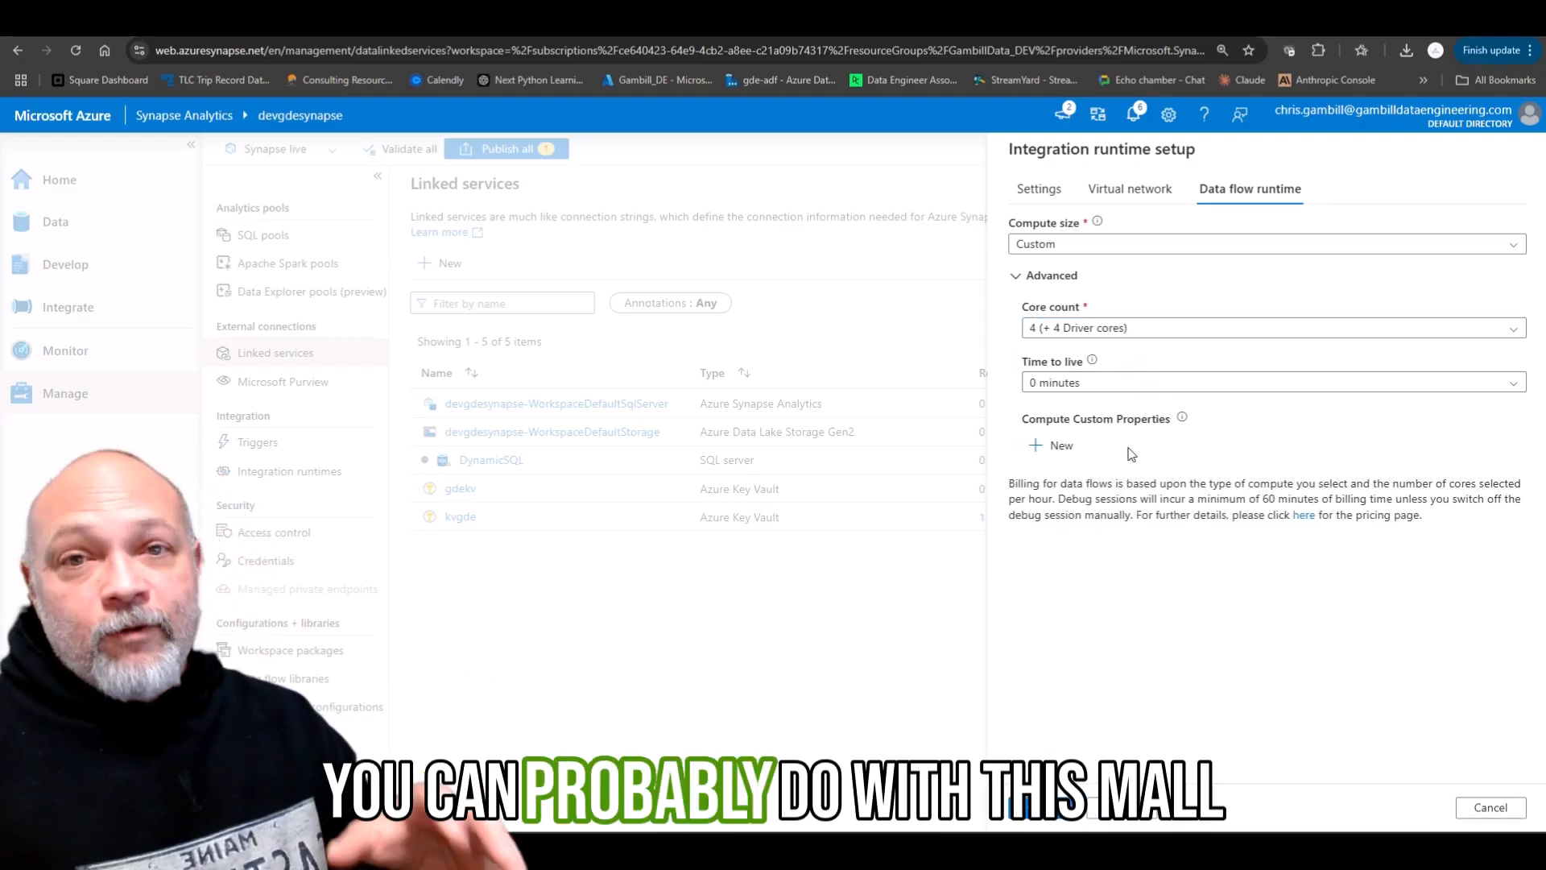
- Set the data flow compute size to Small and create the integration runtime
left_click(1105, 246)
left_click(1105, 288)
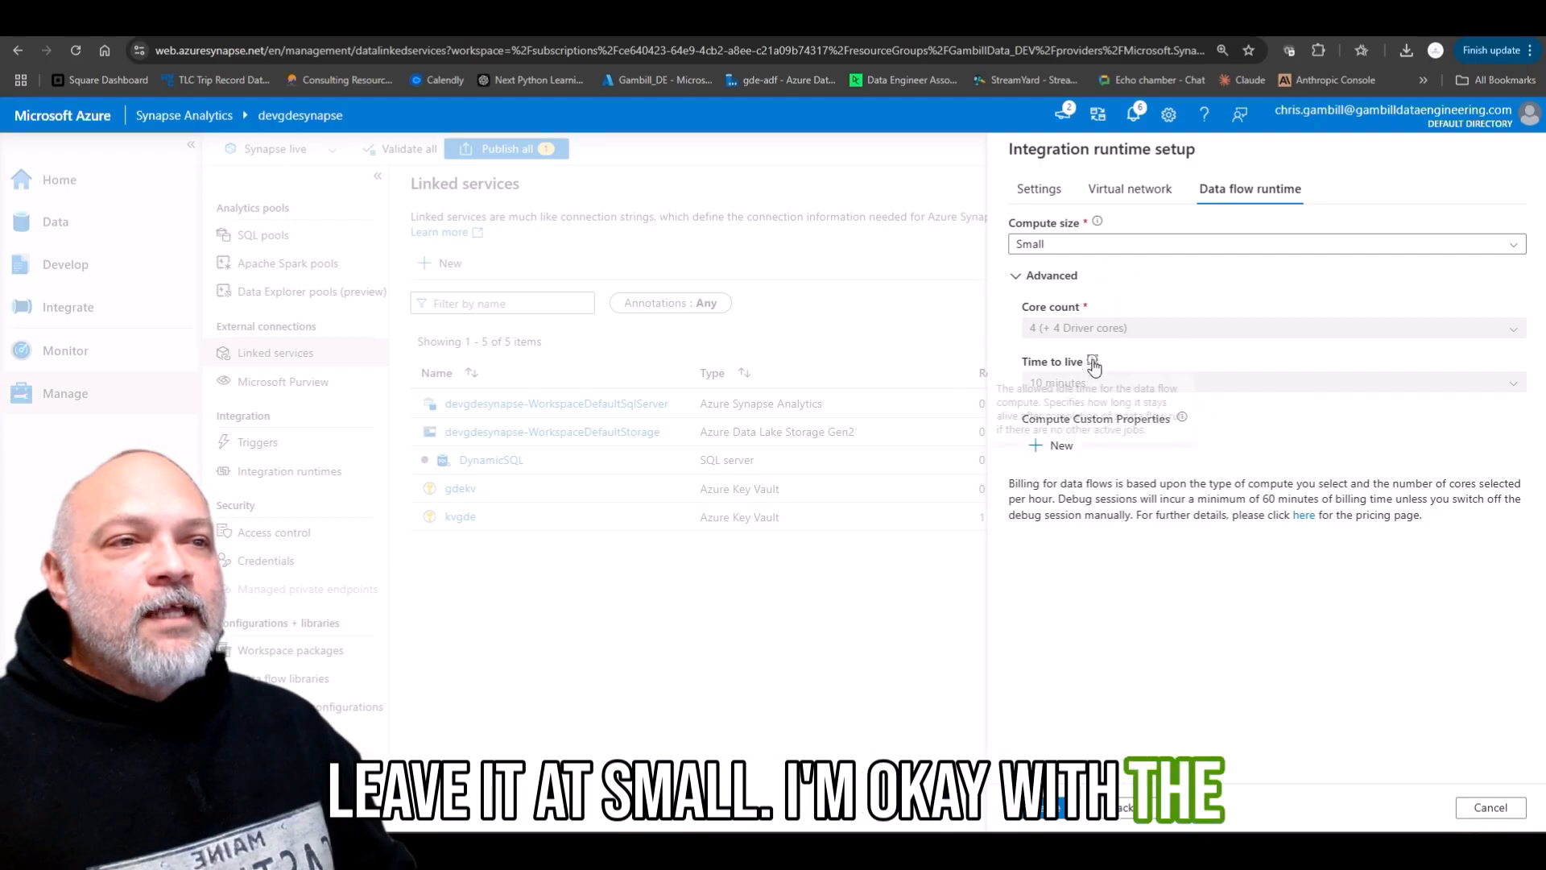
left_click(1057, 809)
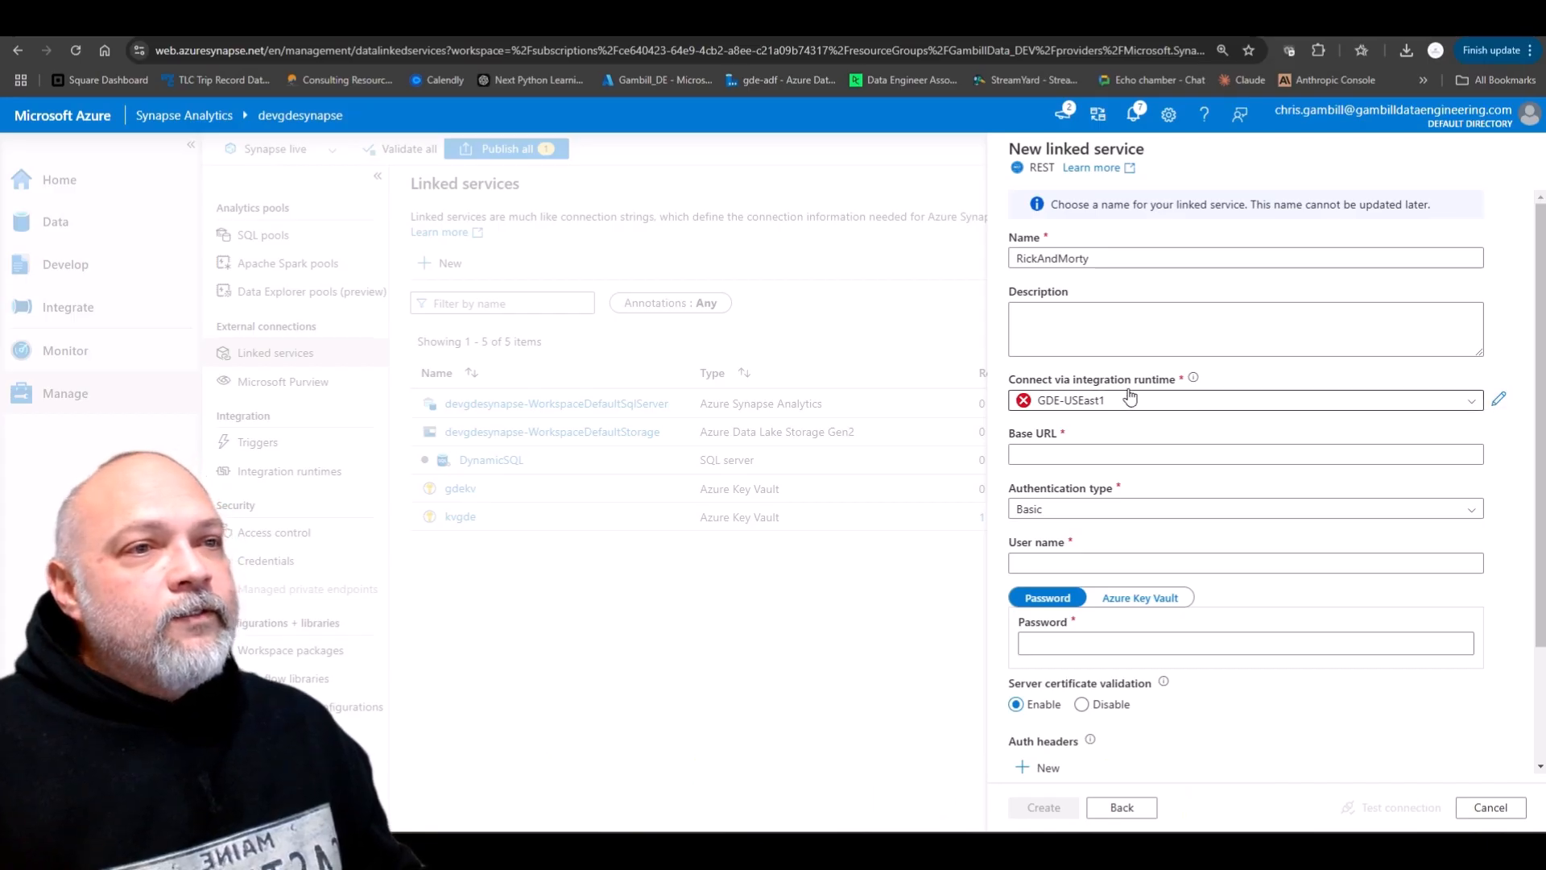
- Check the GDE-USEast1 integration runtime's status and data flow settings, and return to the REST linked service
left_click(1112, 408)
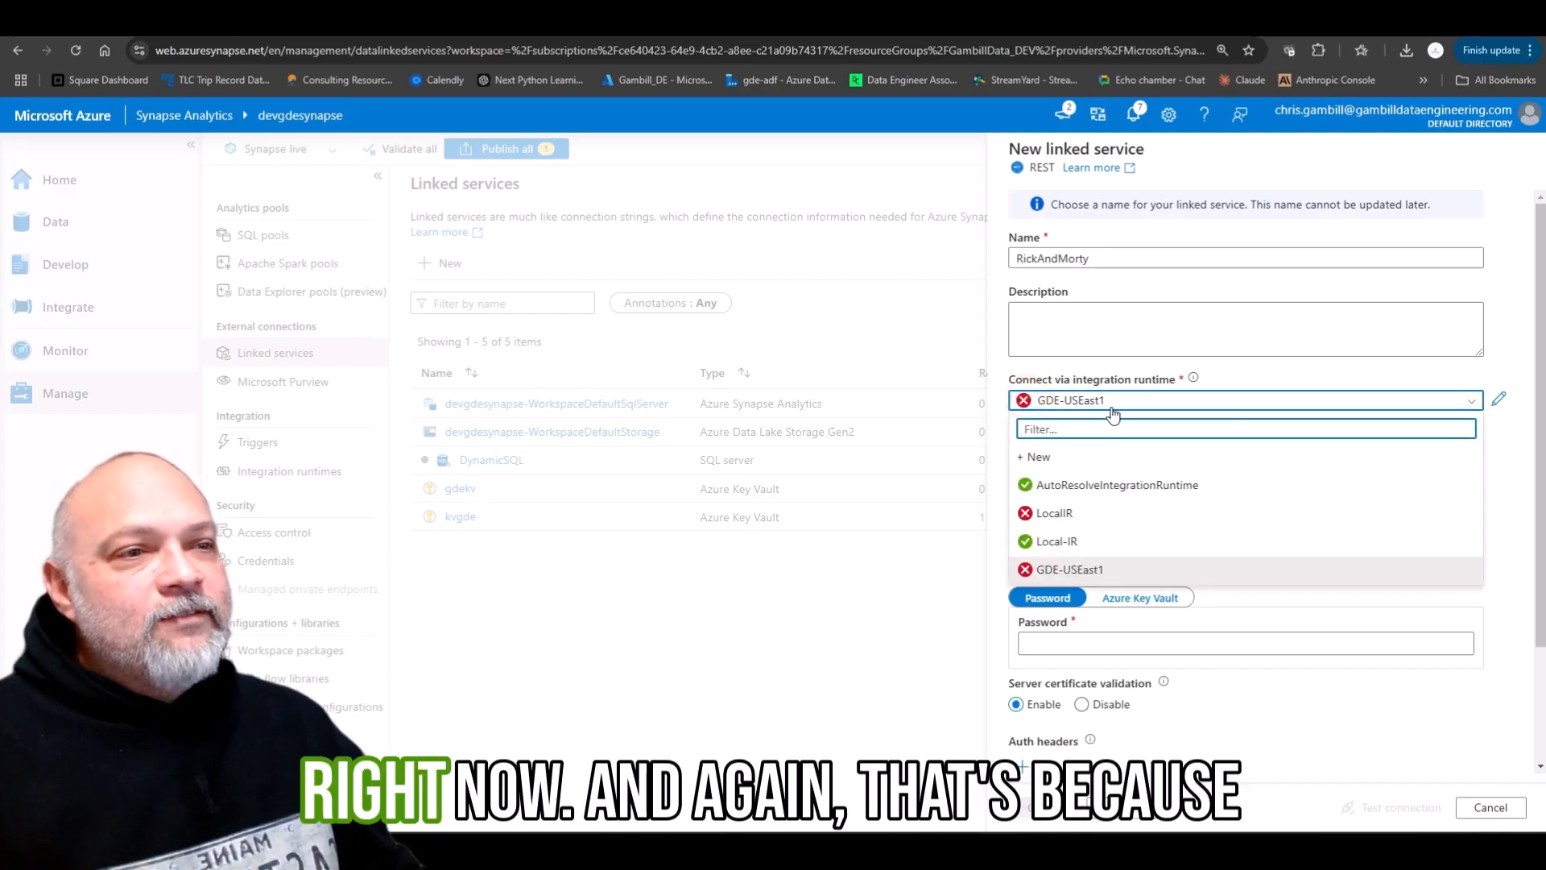
left_click(1111, 407)
left_click(1503, 403)
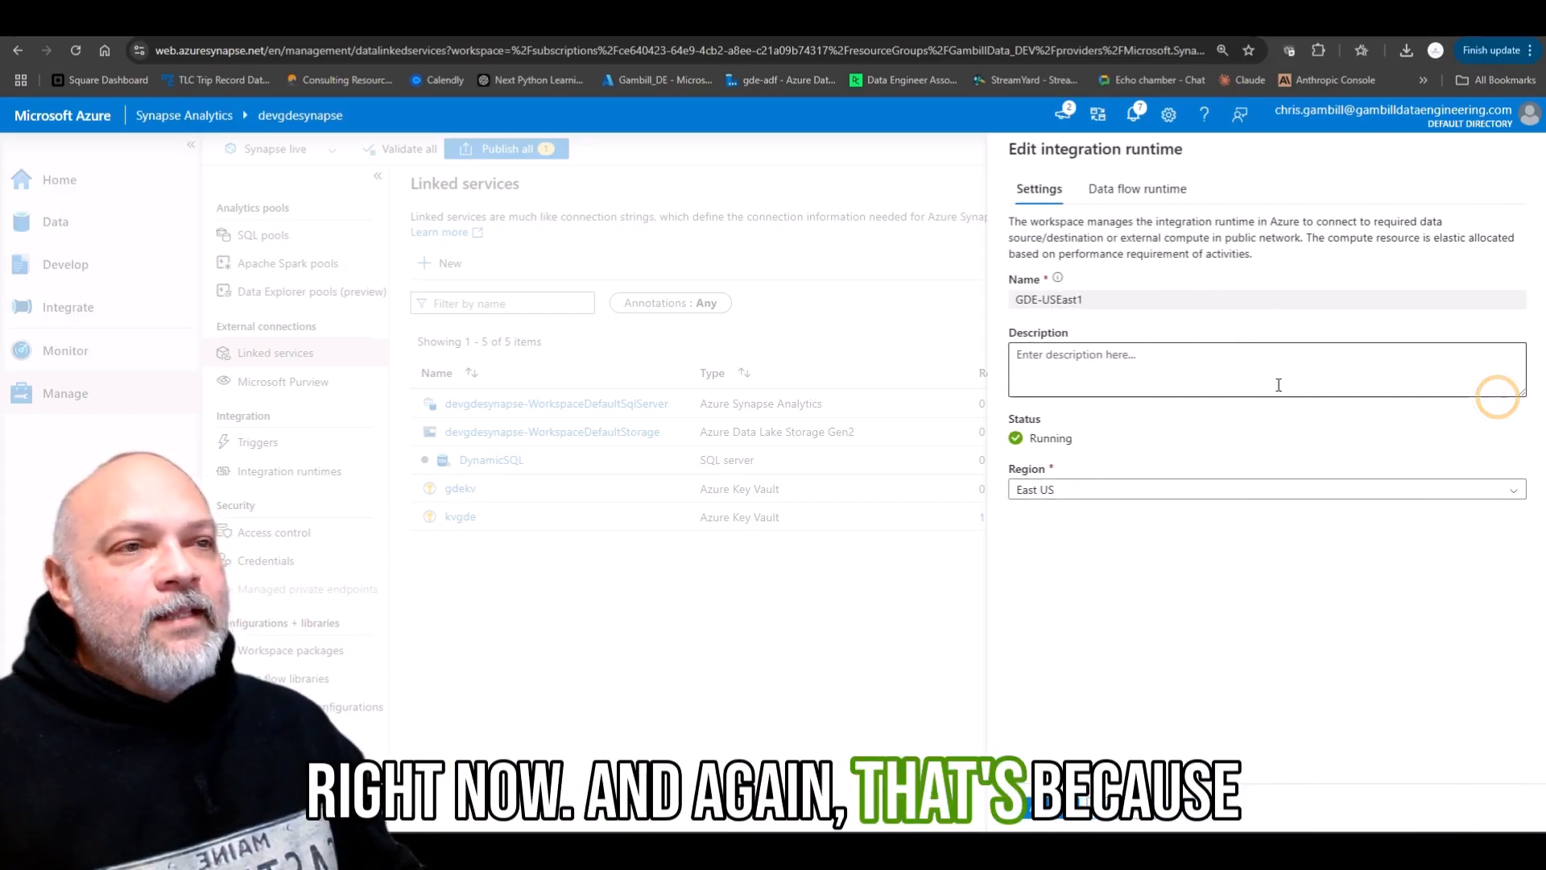
left_click(1109, 191)
left_click(1042, 189)
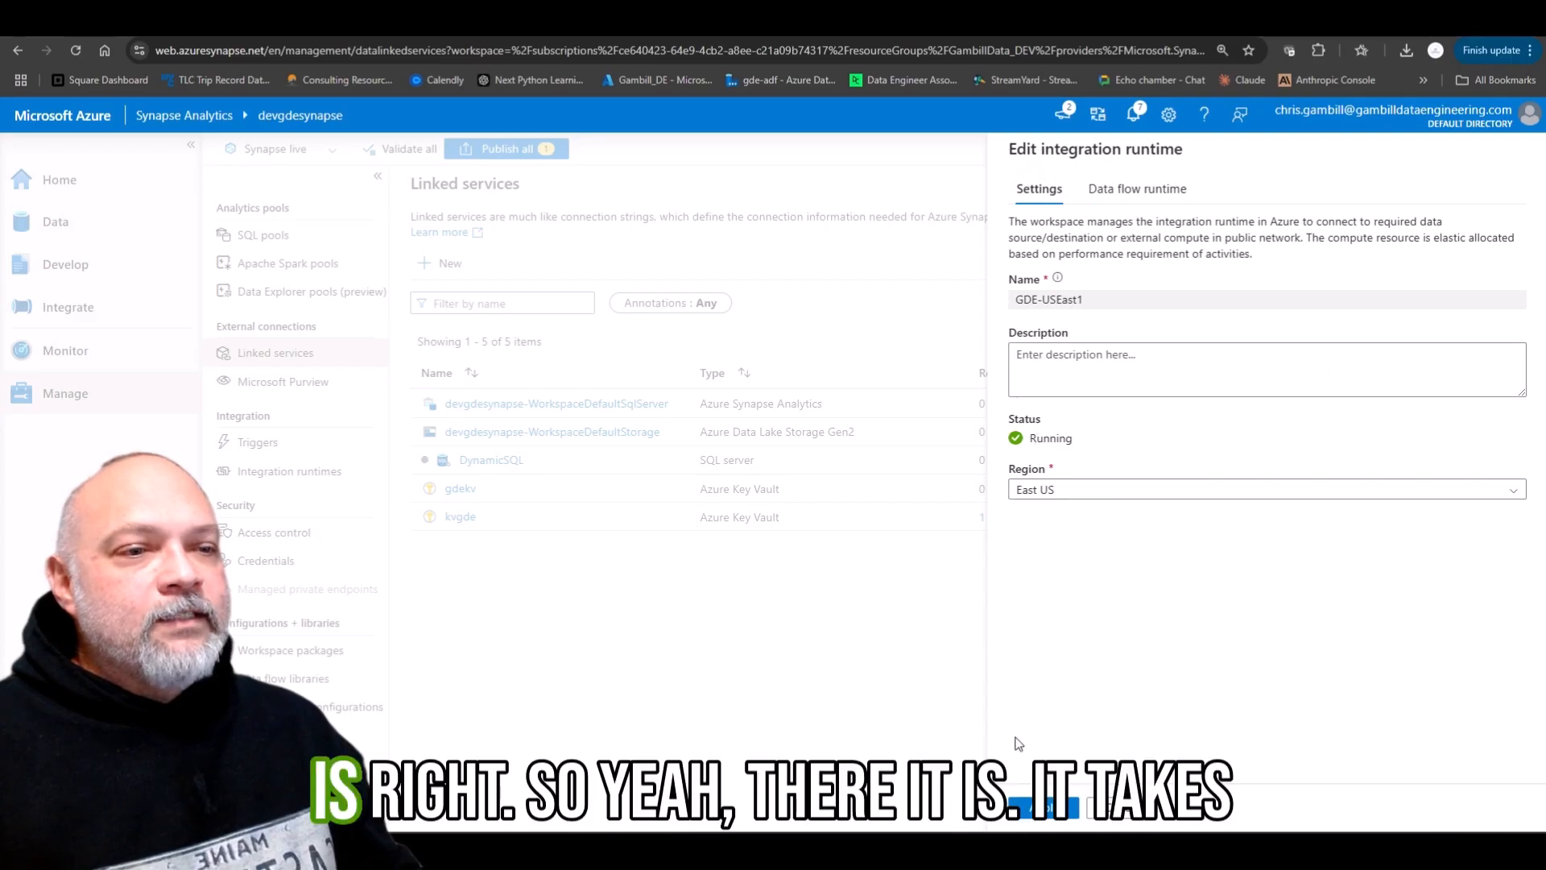
left_click(1045, 809)
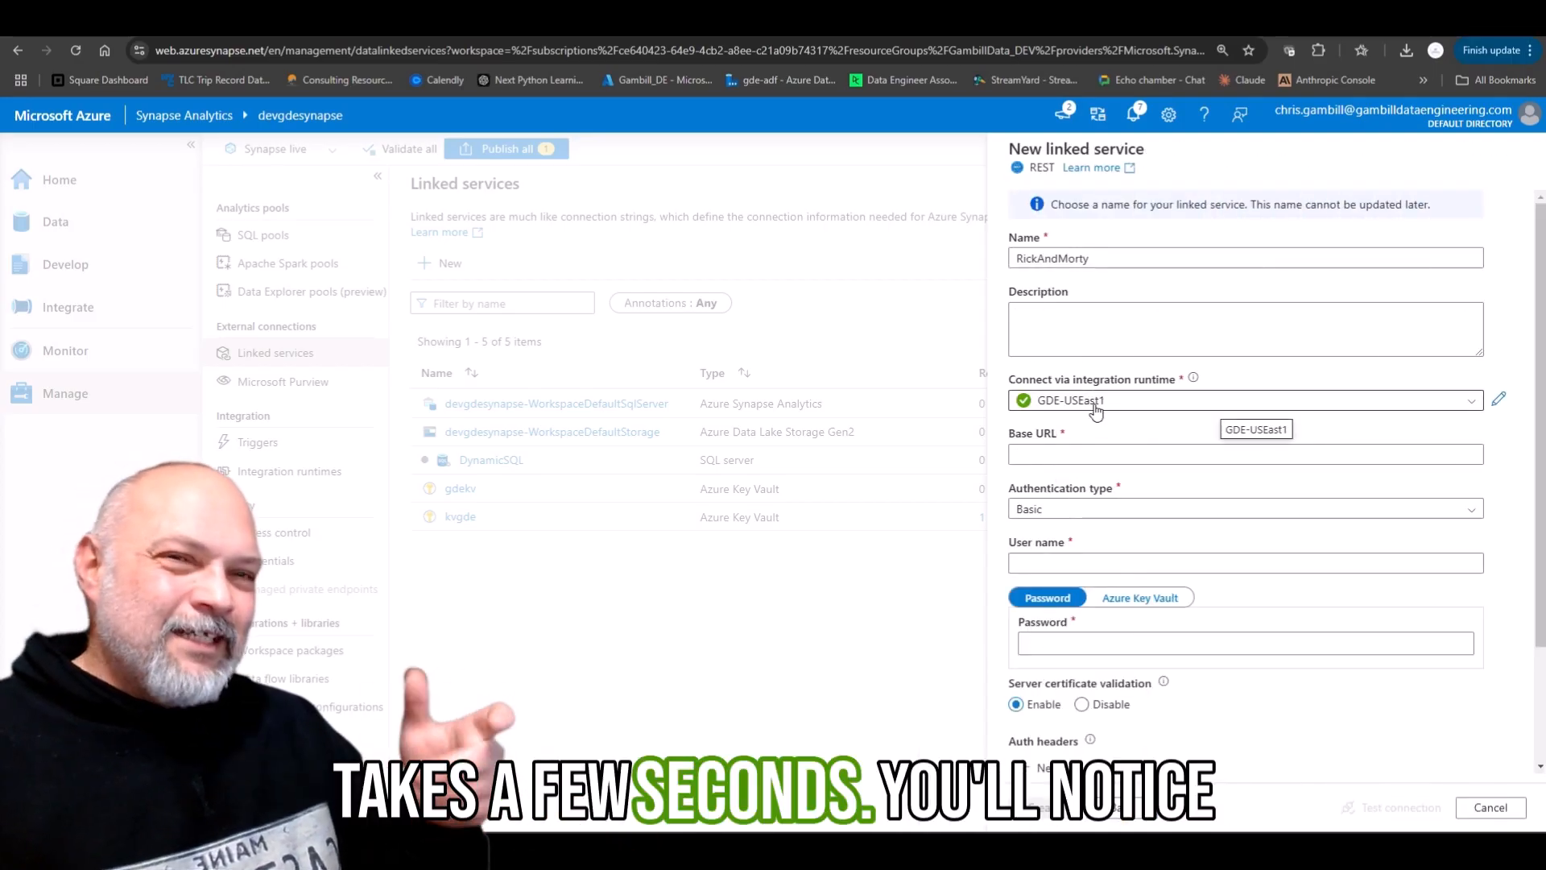
mouse_move(1195, 379)
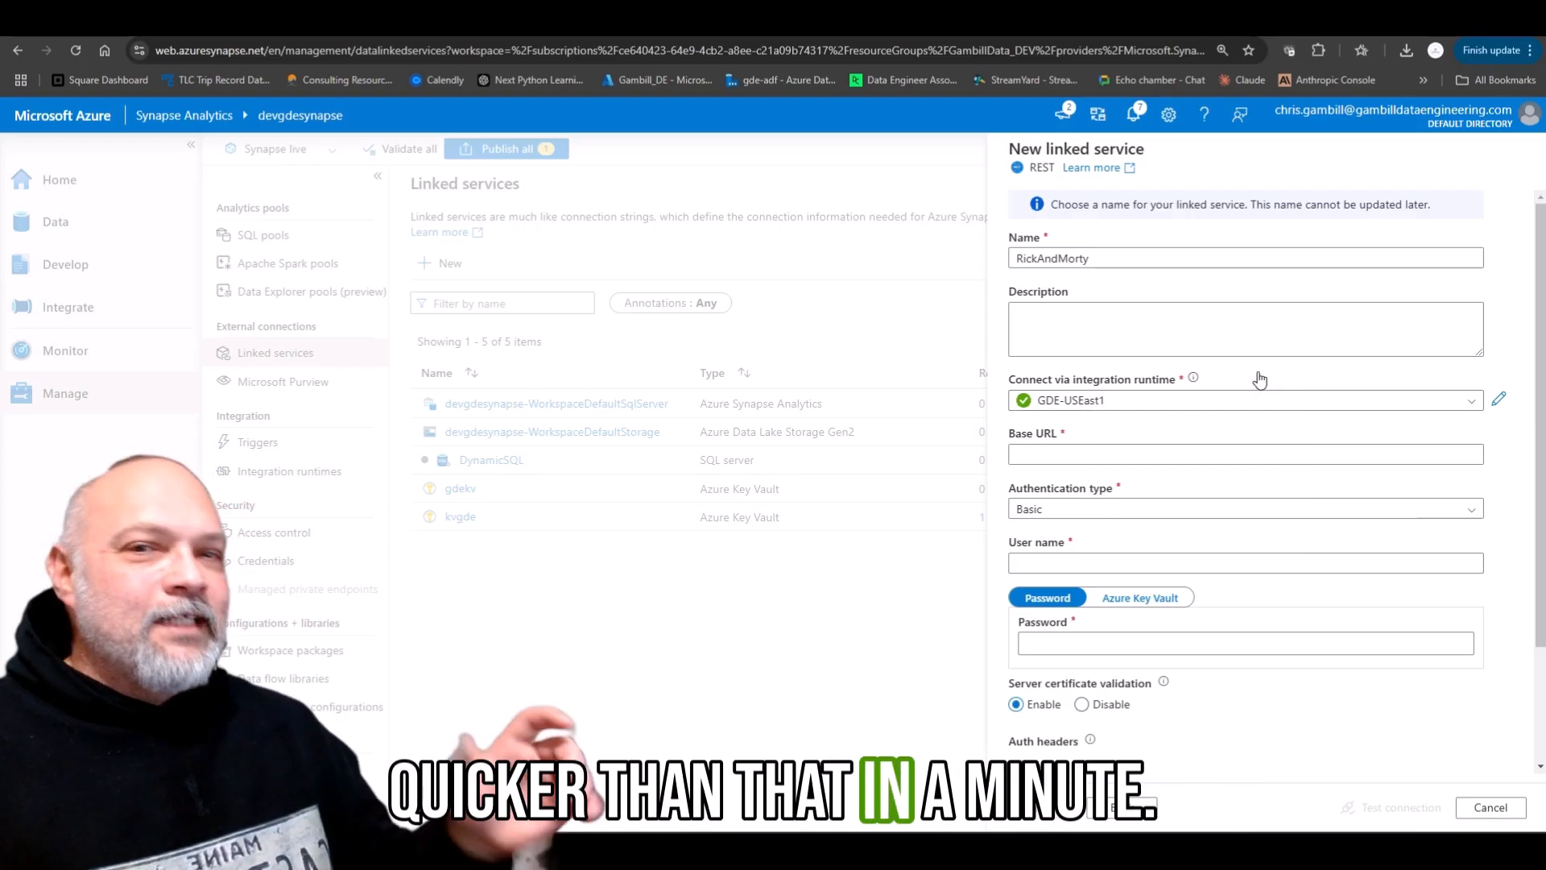
left_click(1074, 455)
type("https://rickandmortyapi.com/api")
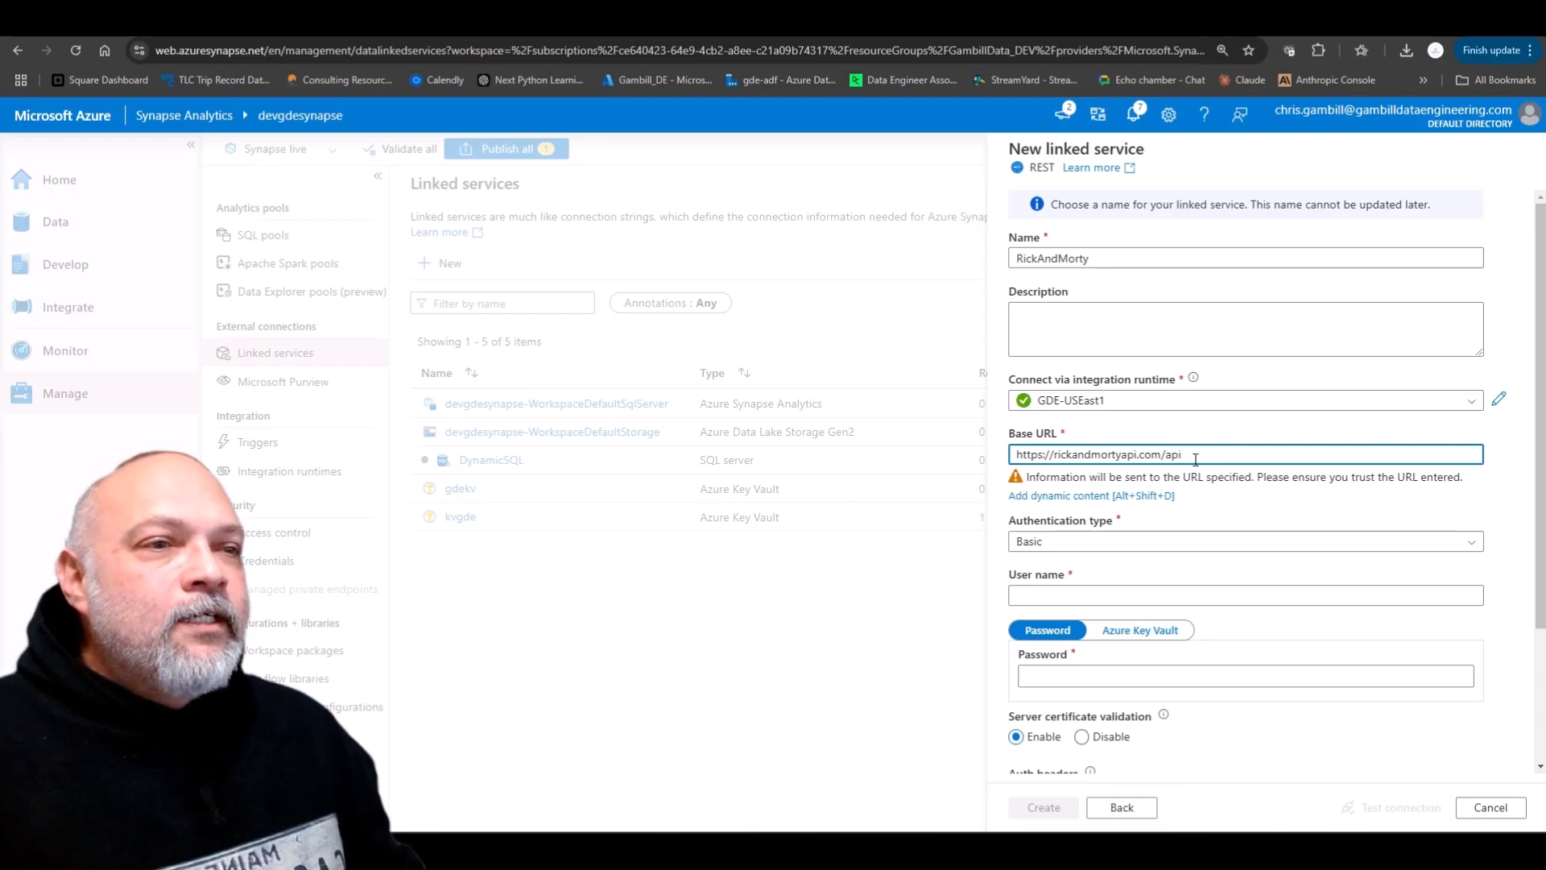
left_click(1123, 545)
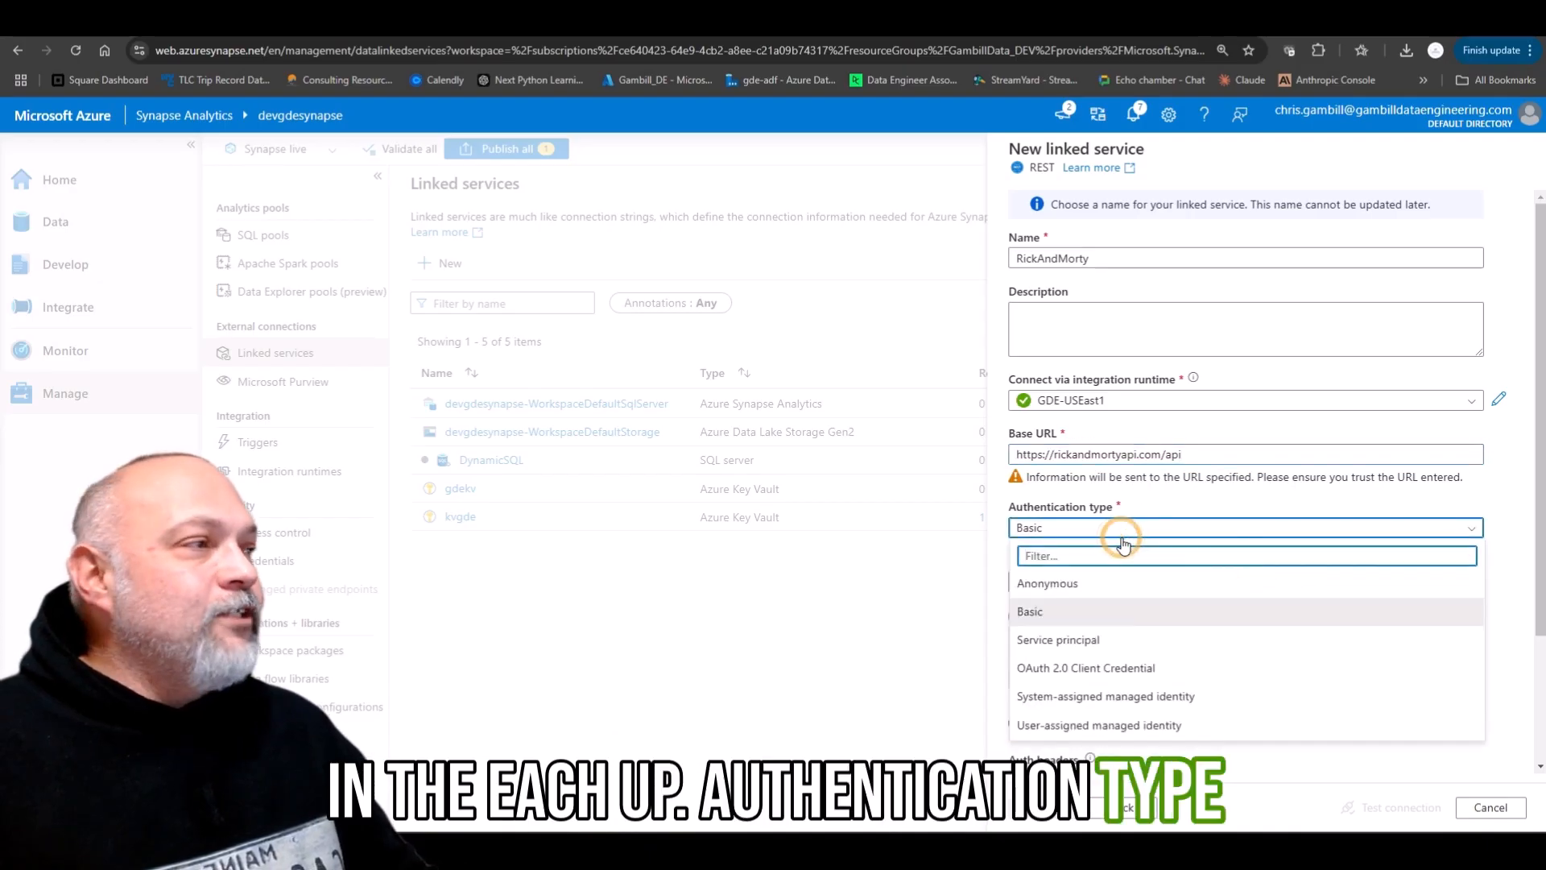
left_click(1100, 593)
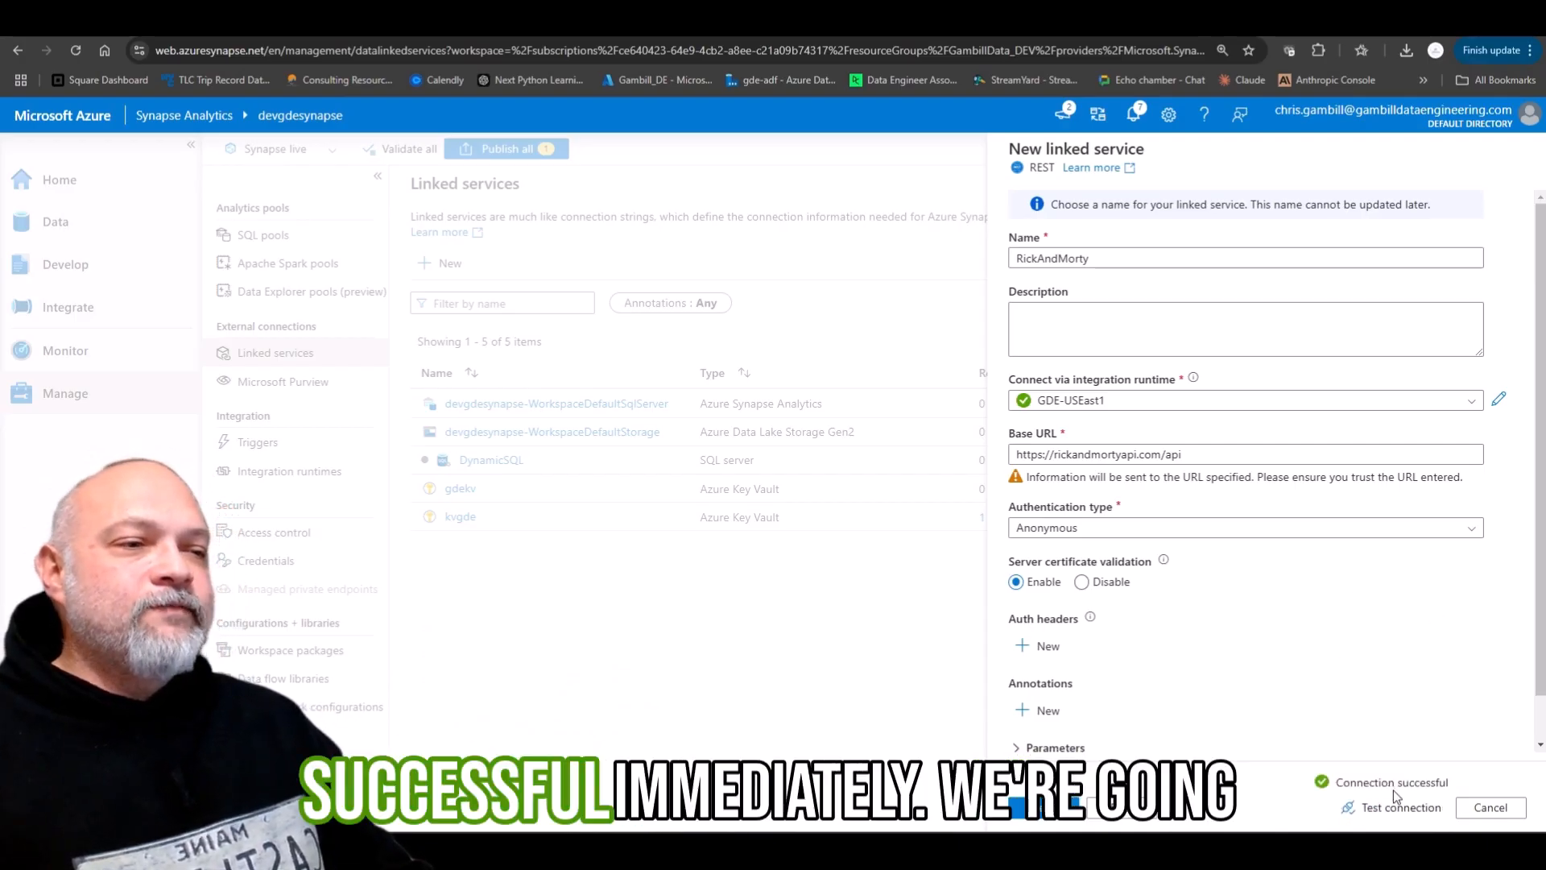
- Create the RickAndMorty linked service and publish all pending linked service changes
left_click(1025, 815)
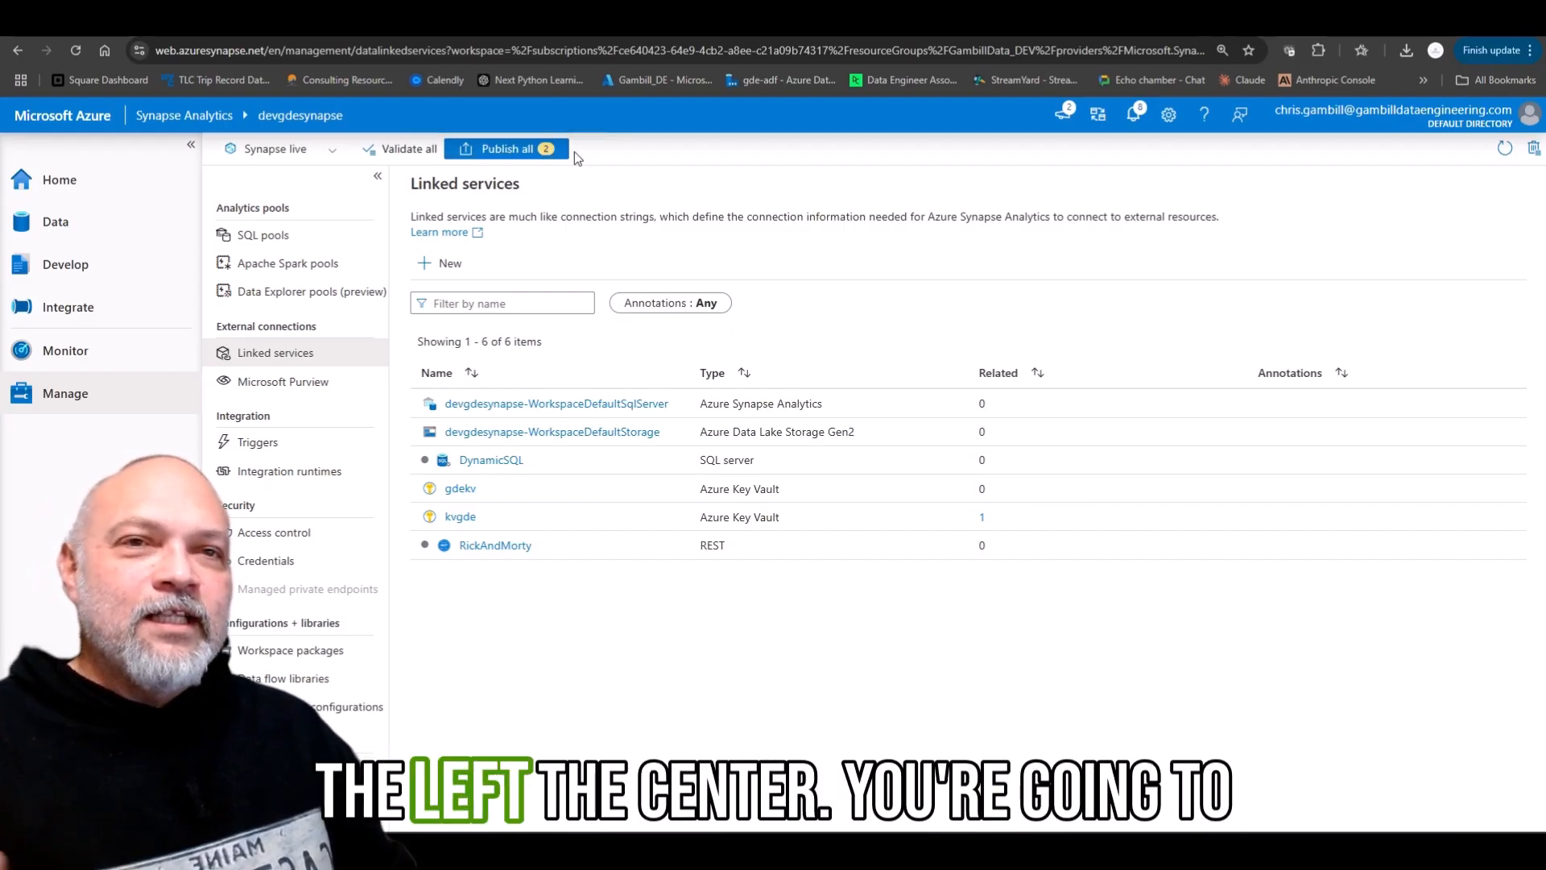
left_click(546, 149)
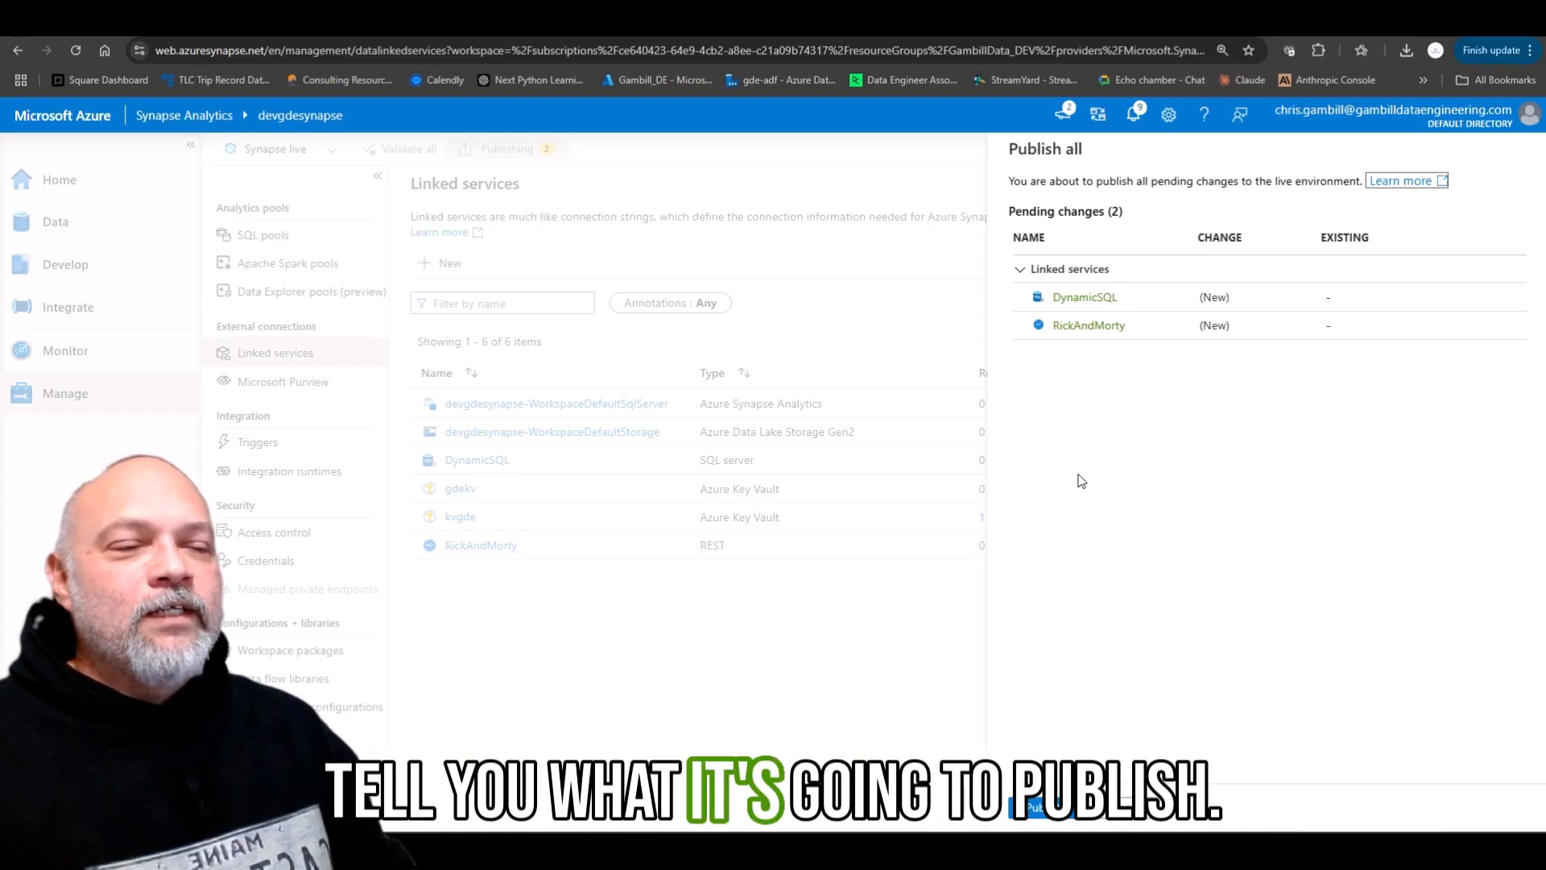
left_click(1035, 808)
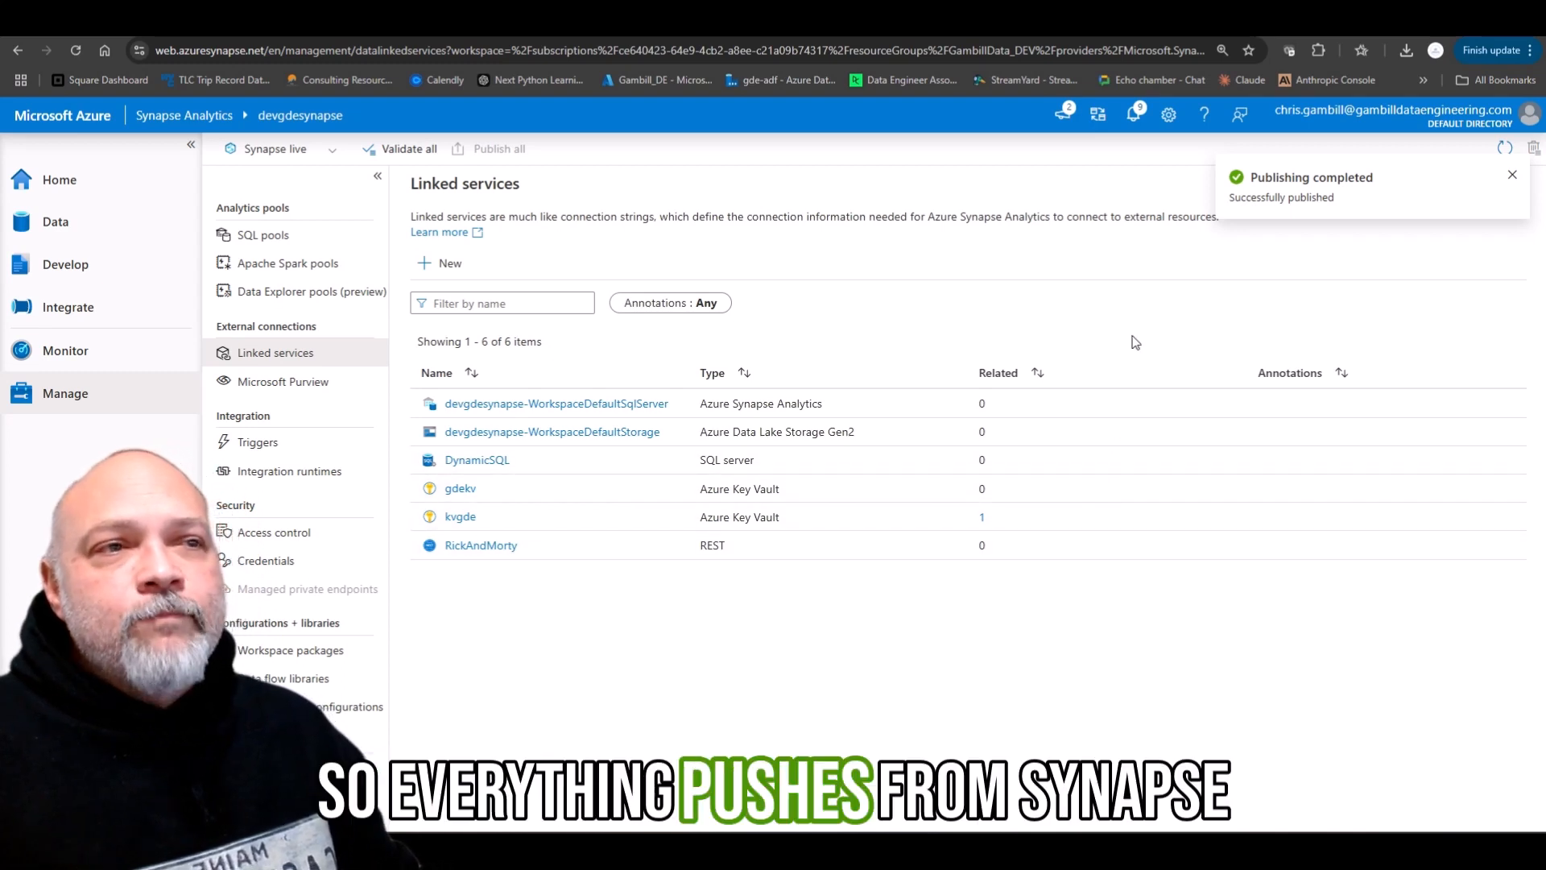
left_click(1512, 175)
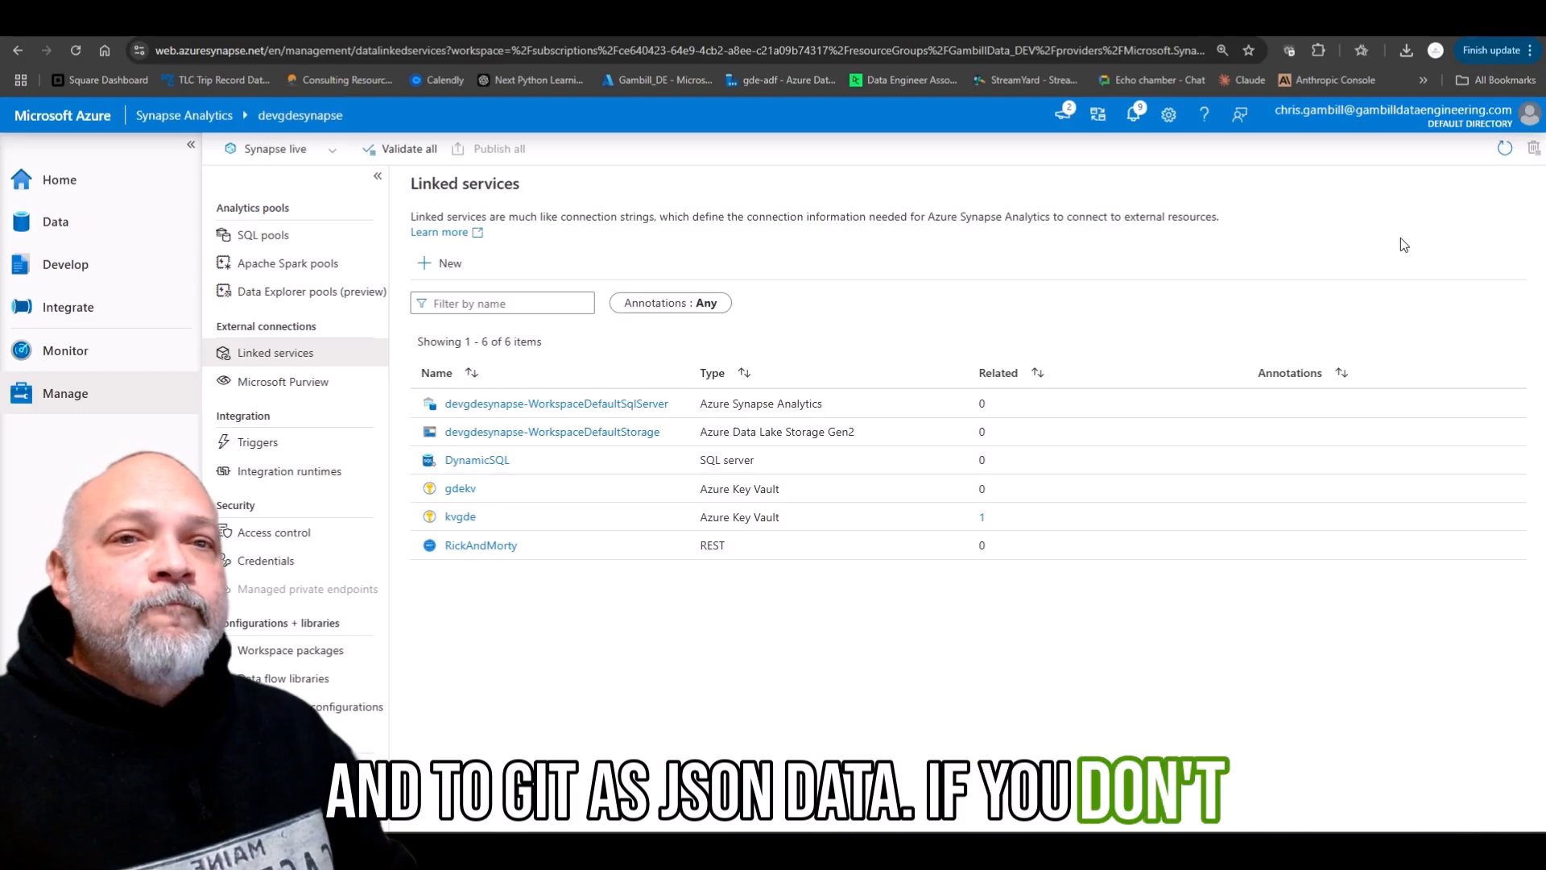
- Review the DynamicSQL linked service's settings and its JSON definition, from the parameters to the integration runtime reference
left_click(475, 463)
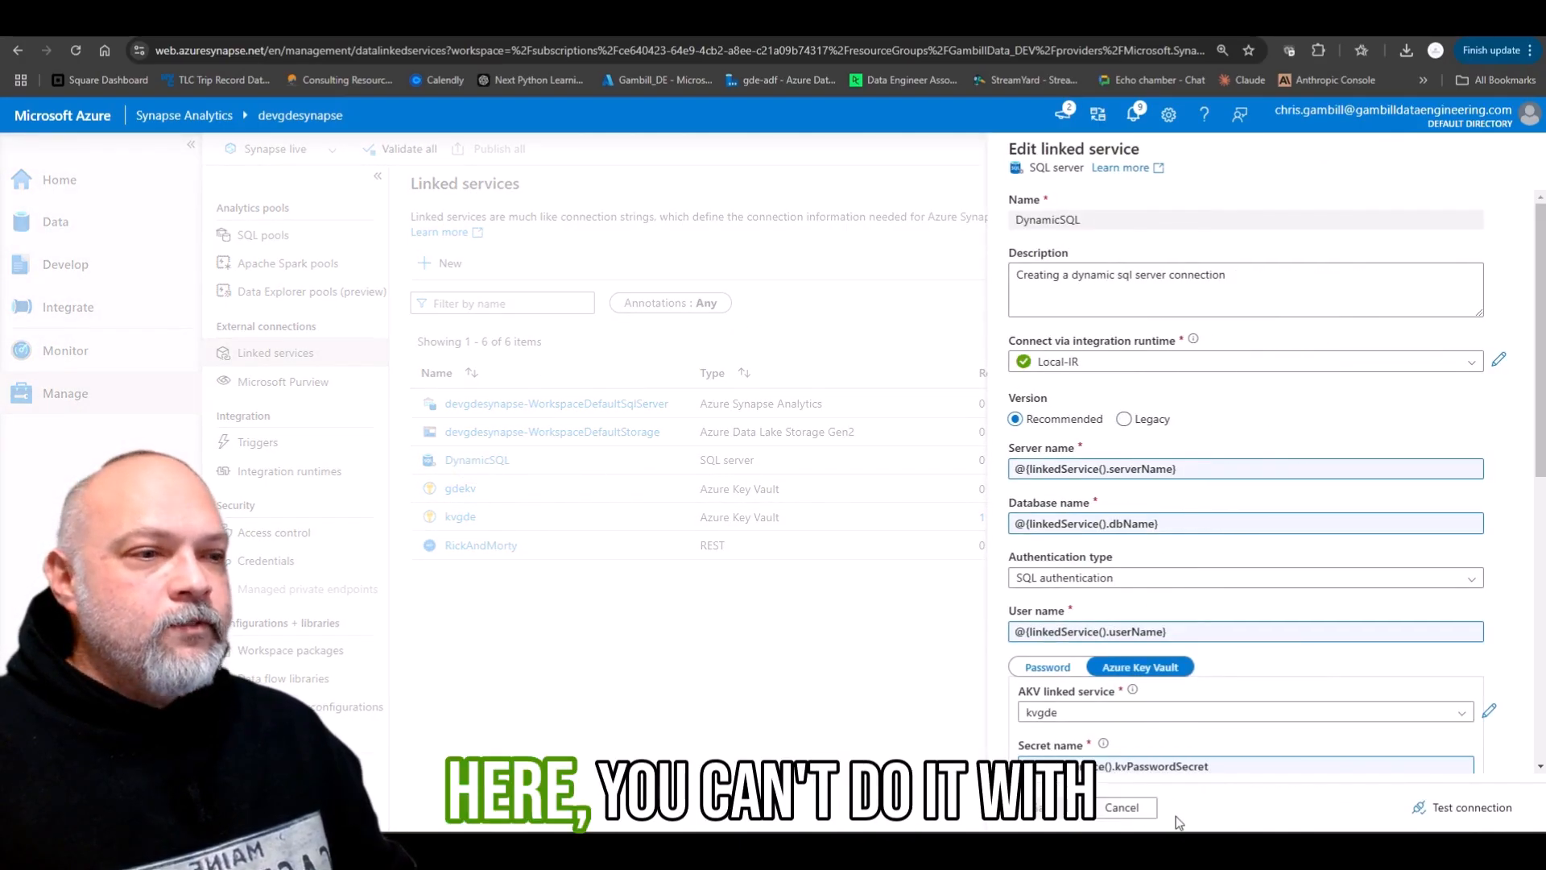
left_click(1122, 807)
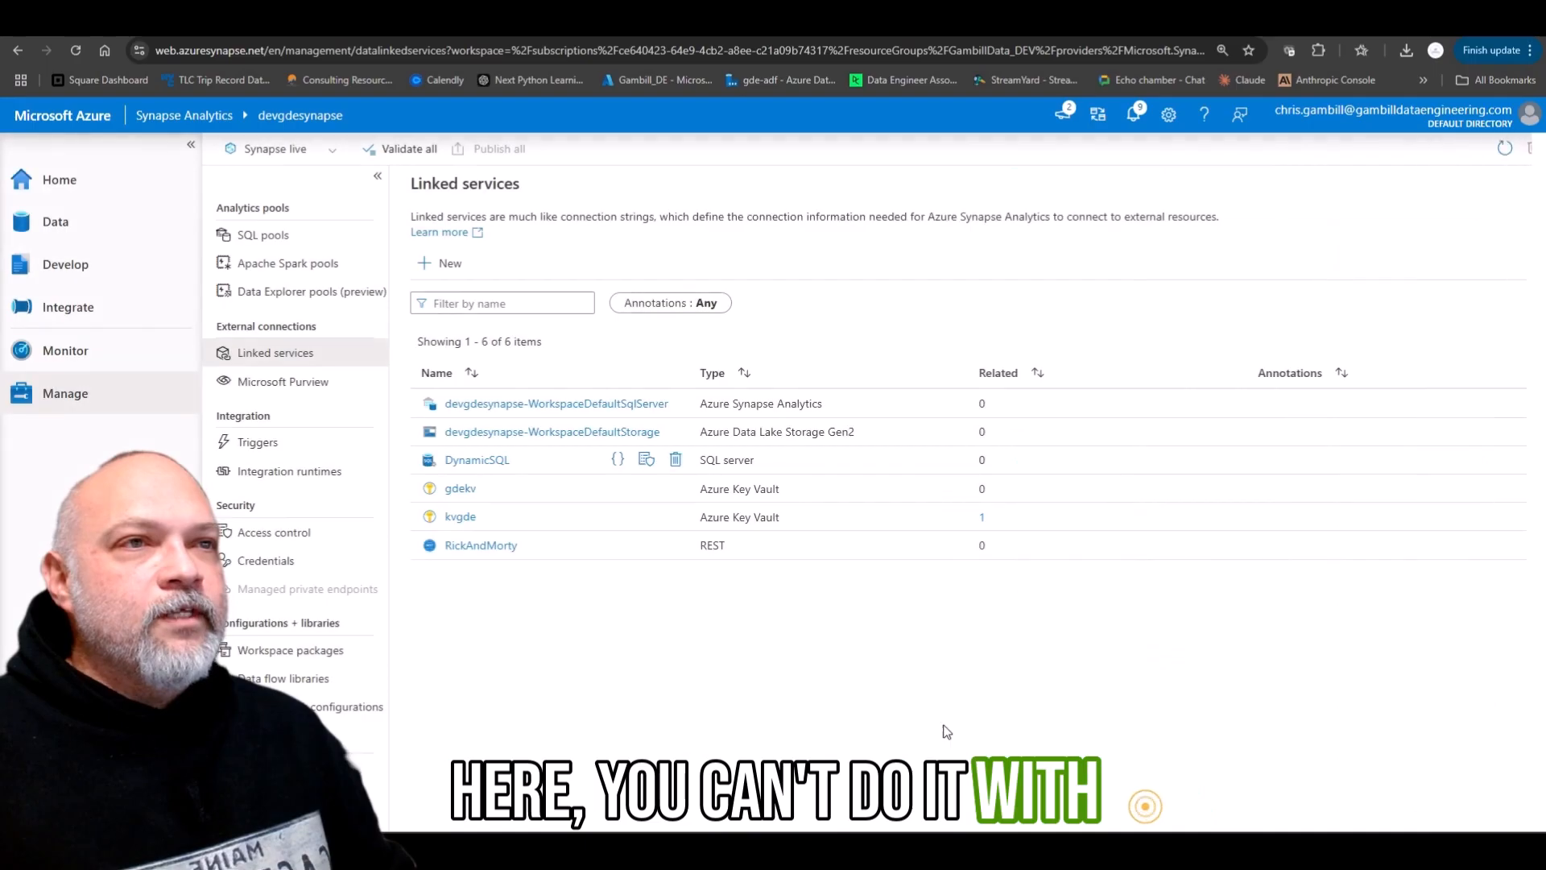
left_click(616, 459)
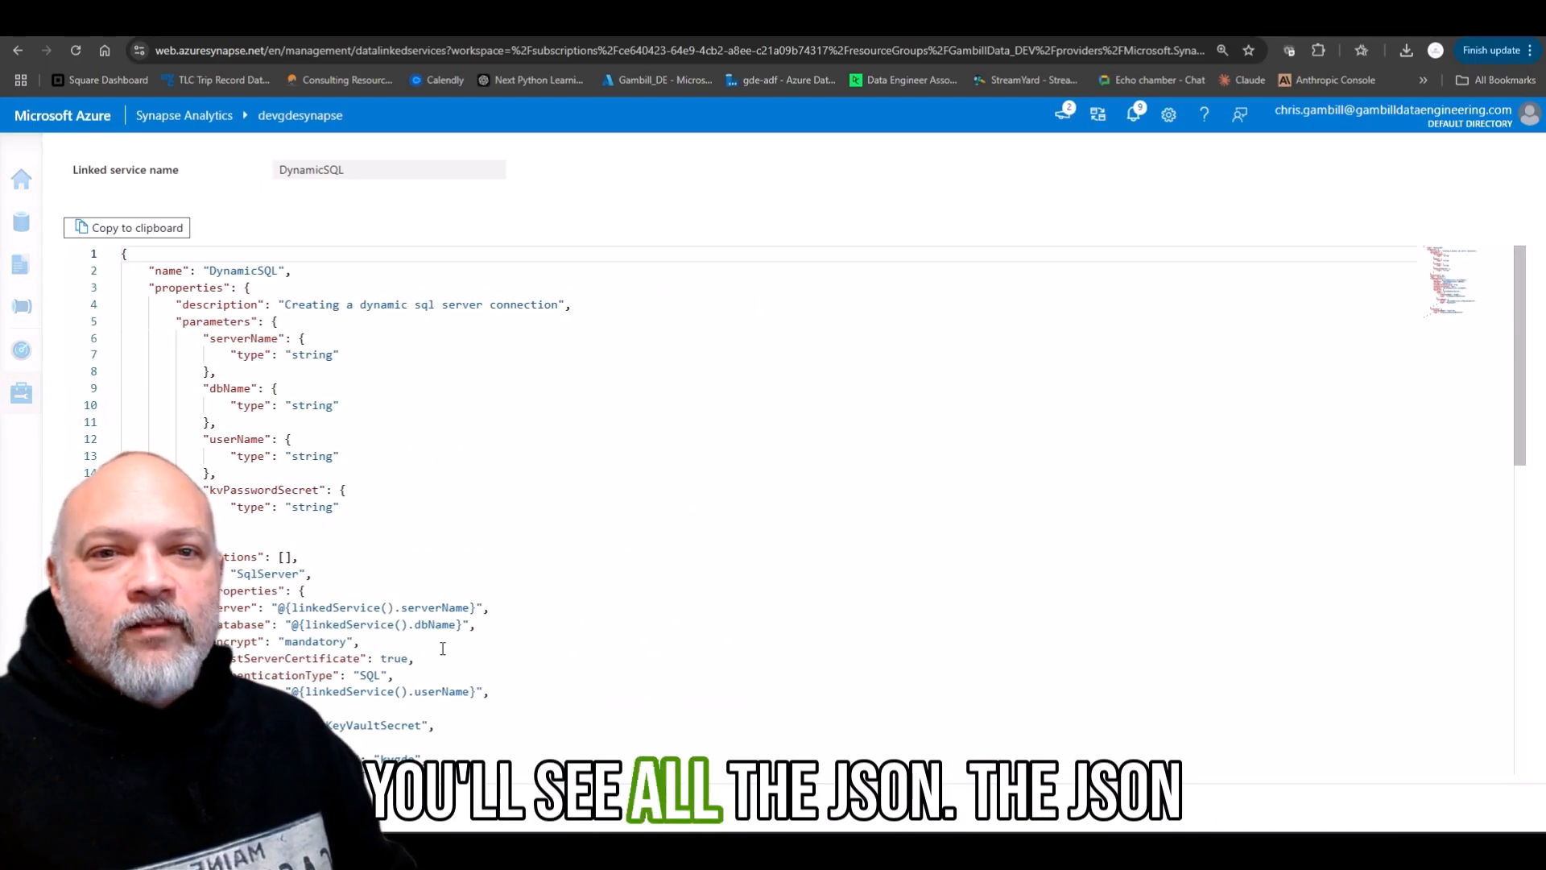
scroll(443, 649, "down", 2)
scroll(443, 649, "down", 3)
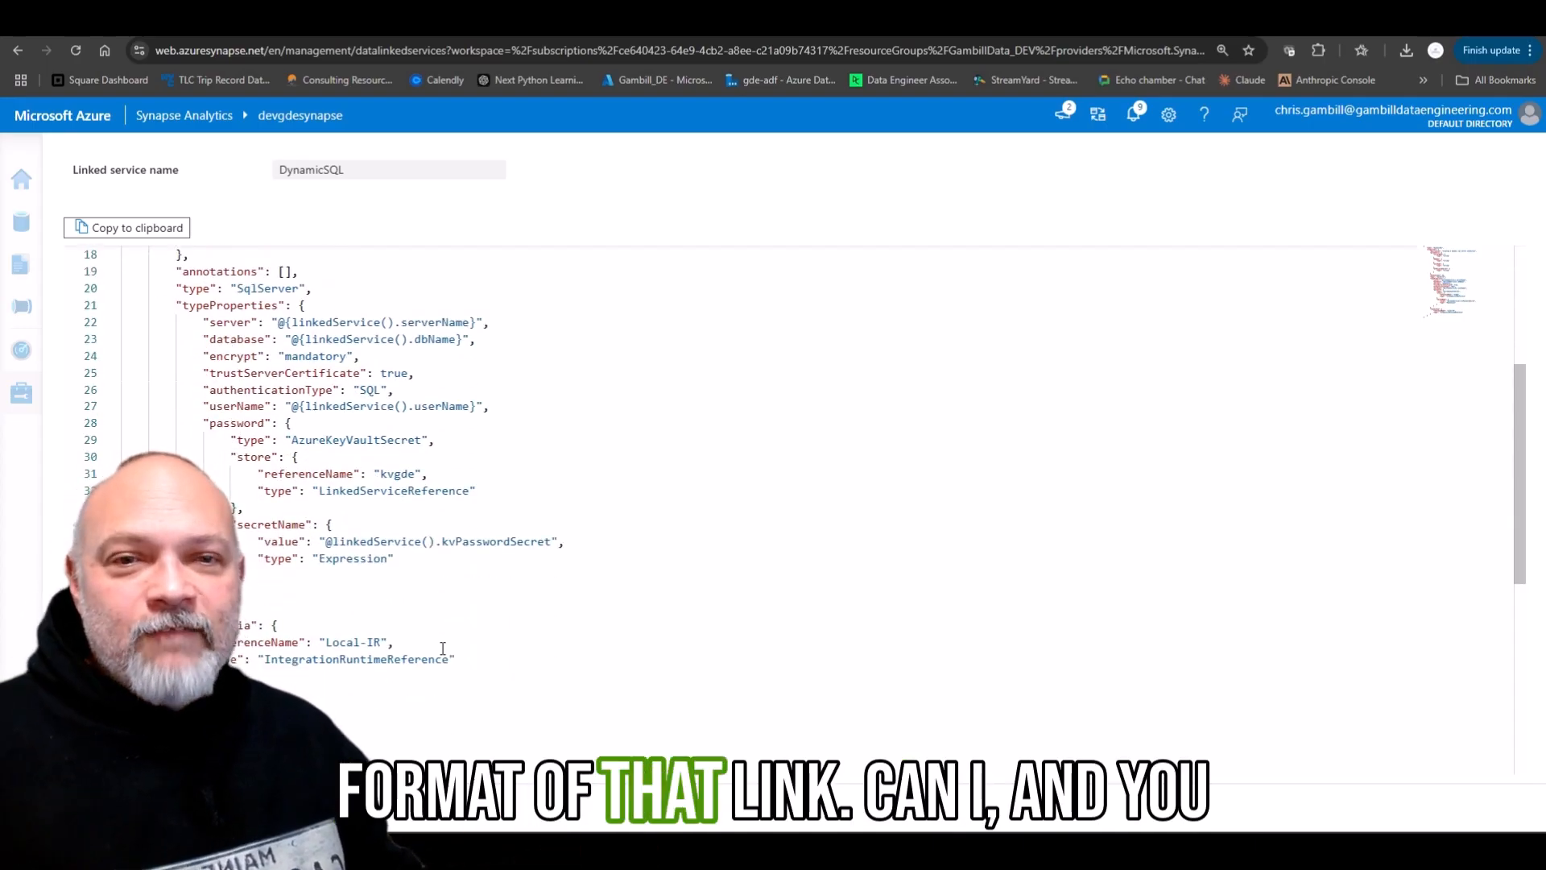
scroll(445, 647, "up", 5)
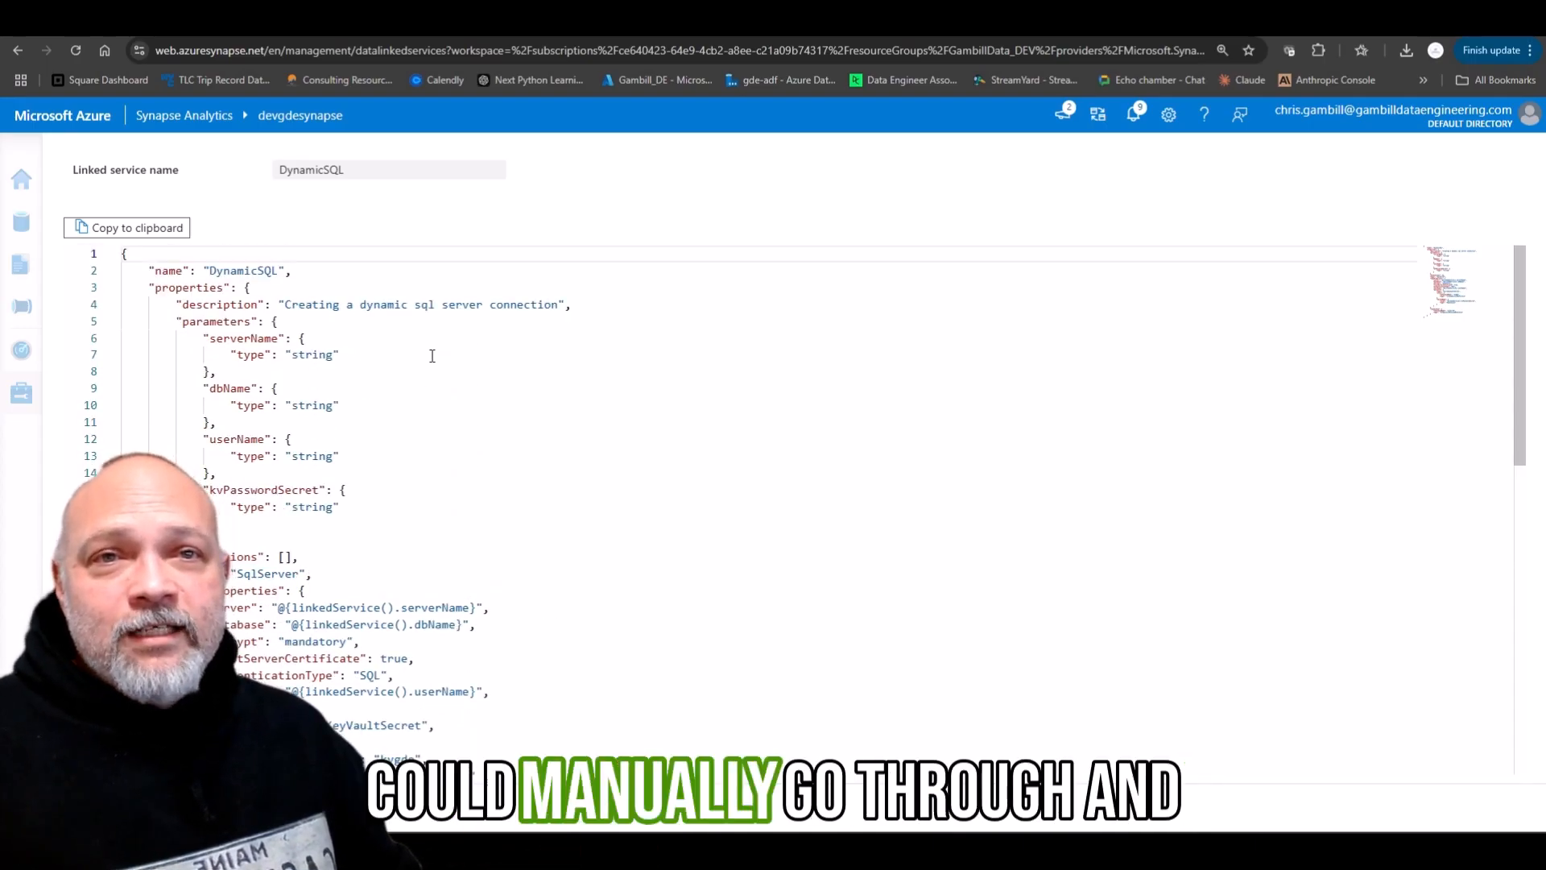
scroll(462, 656, "down", 4)
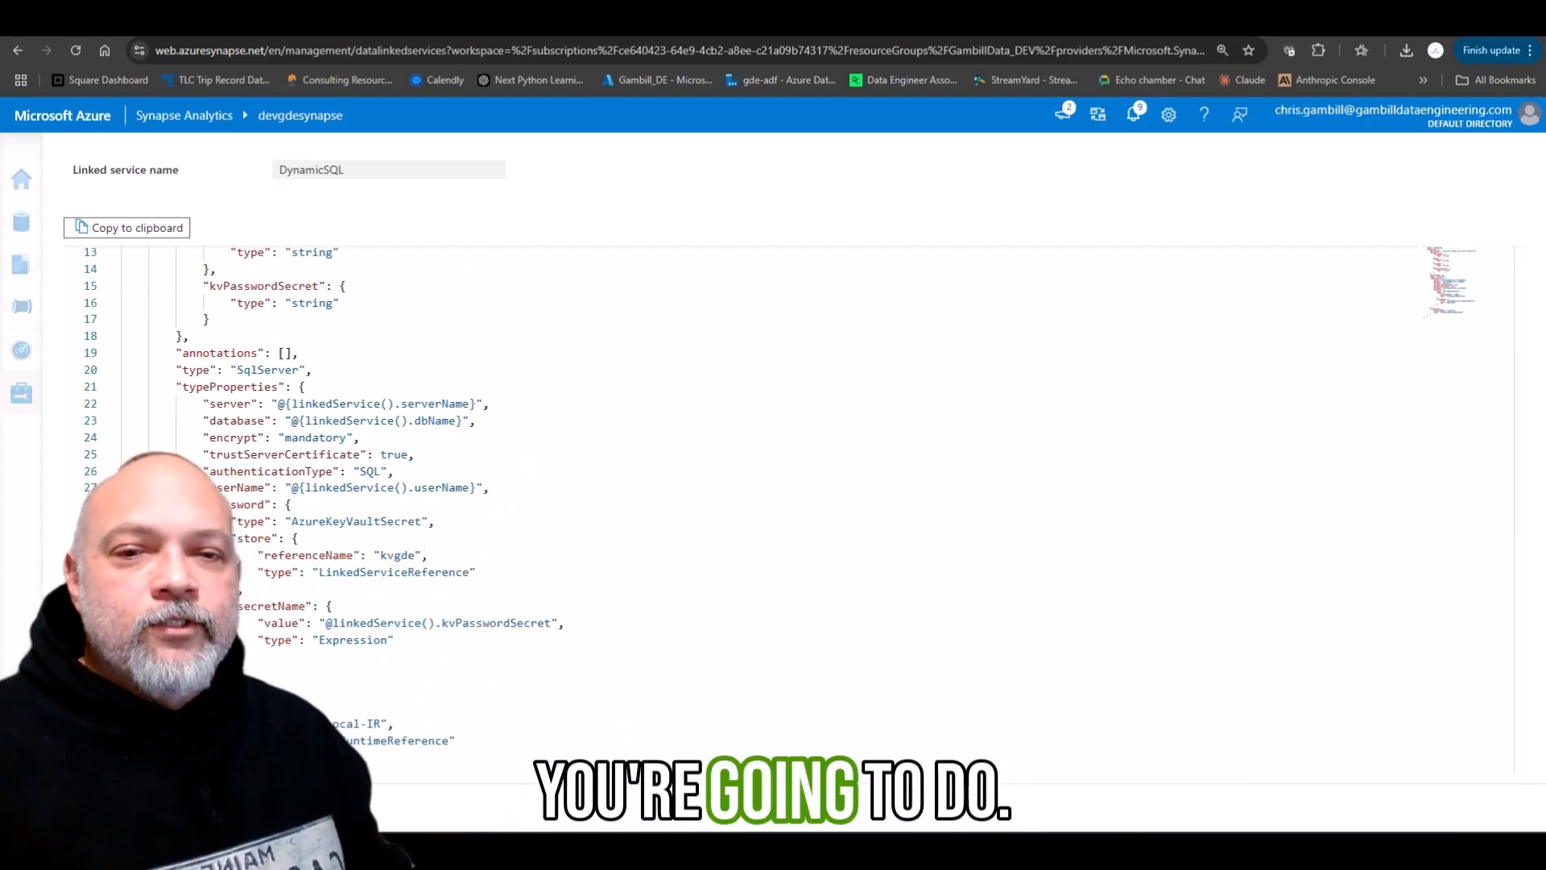
left_click(165, 807)
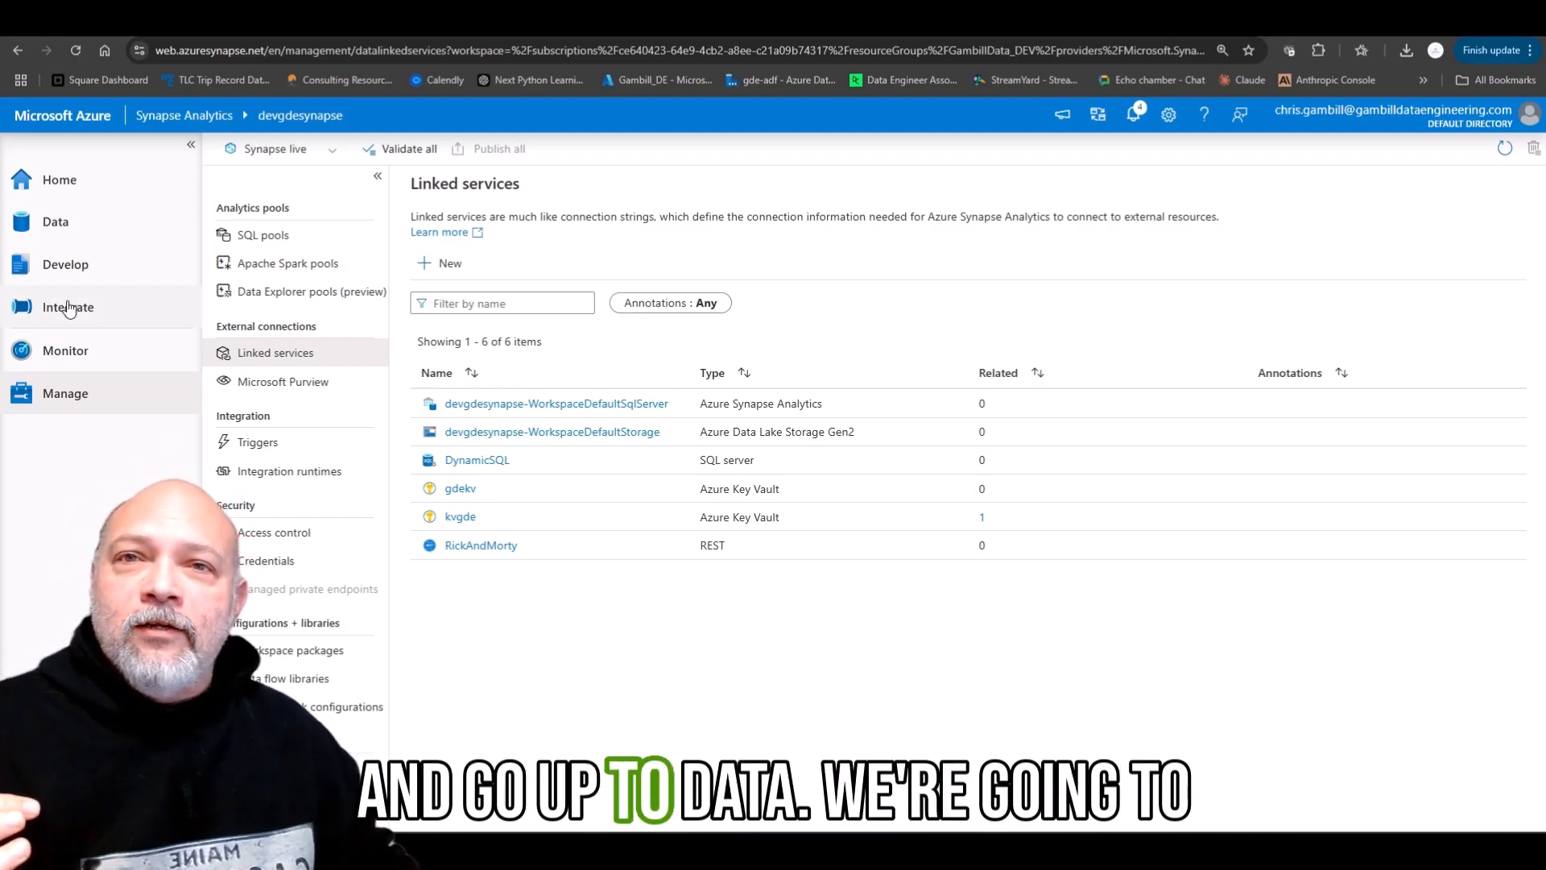
- Start a new linked integration dataset in the Data hub, with SQL server as its data store
left_click(57, 221)
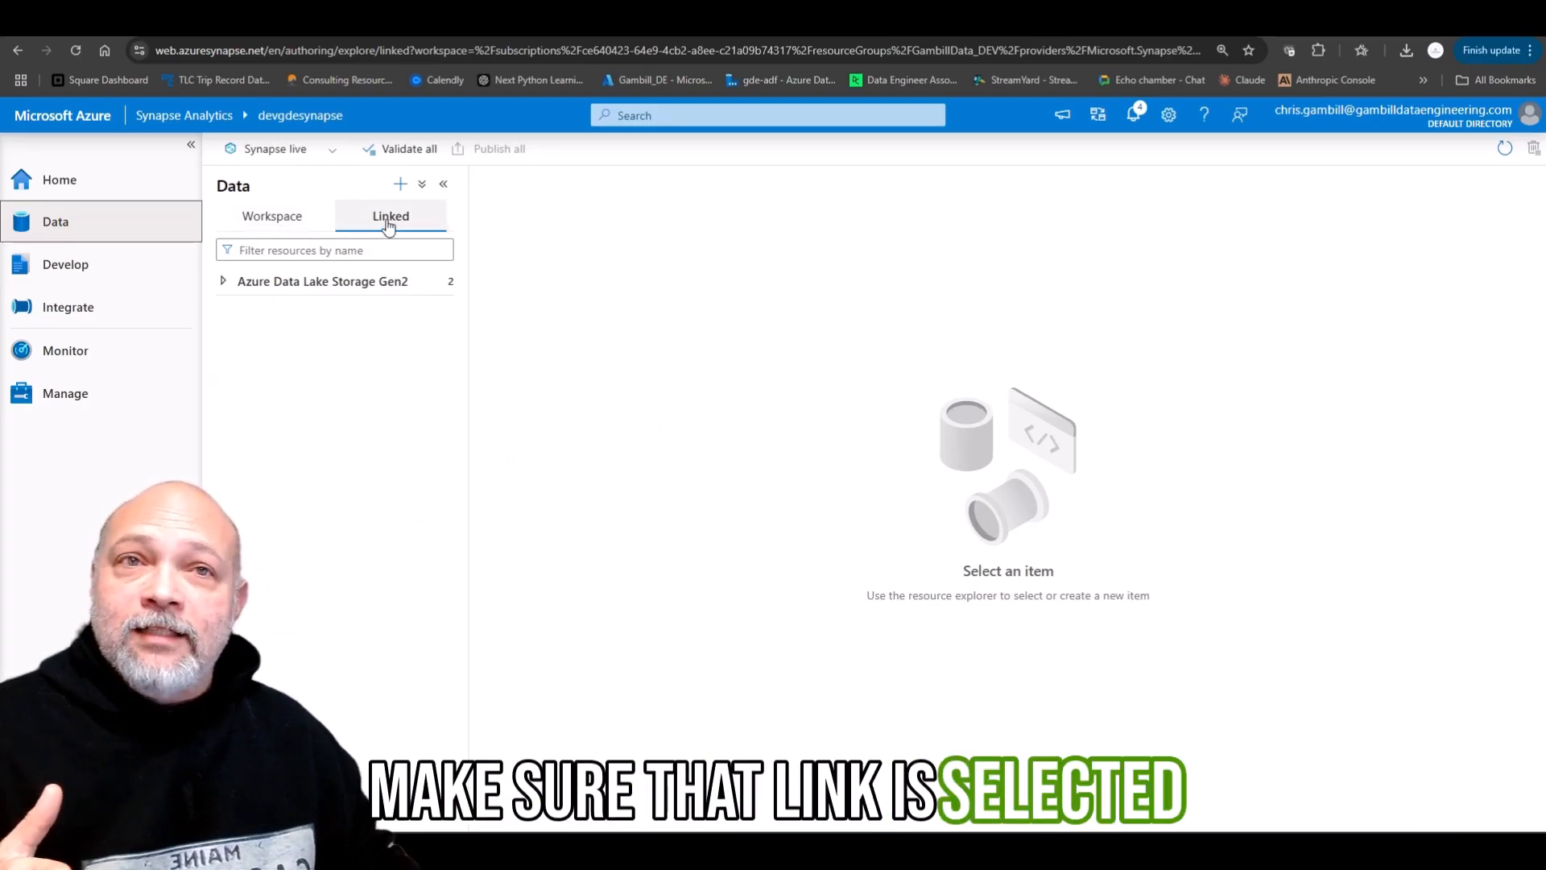
left_click(401, 184)
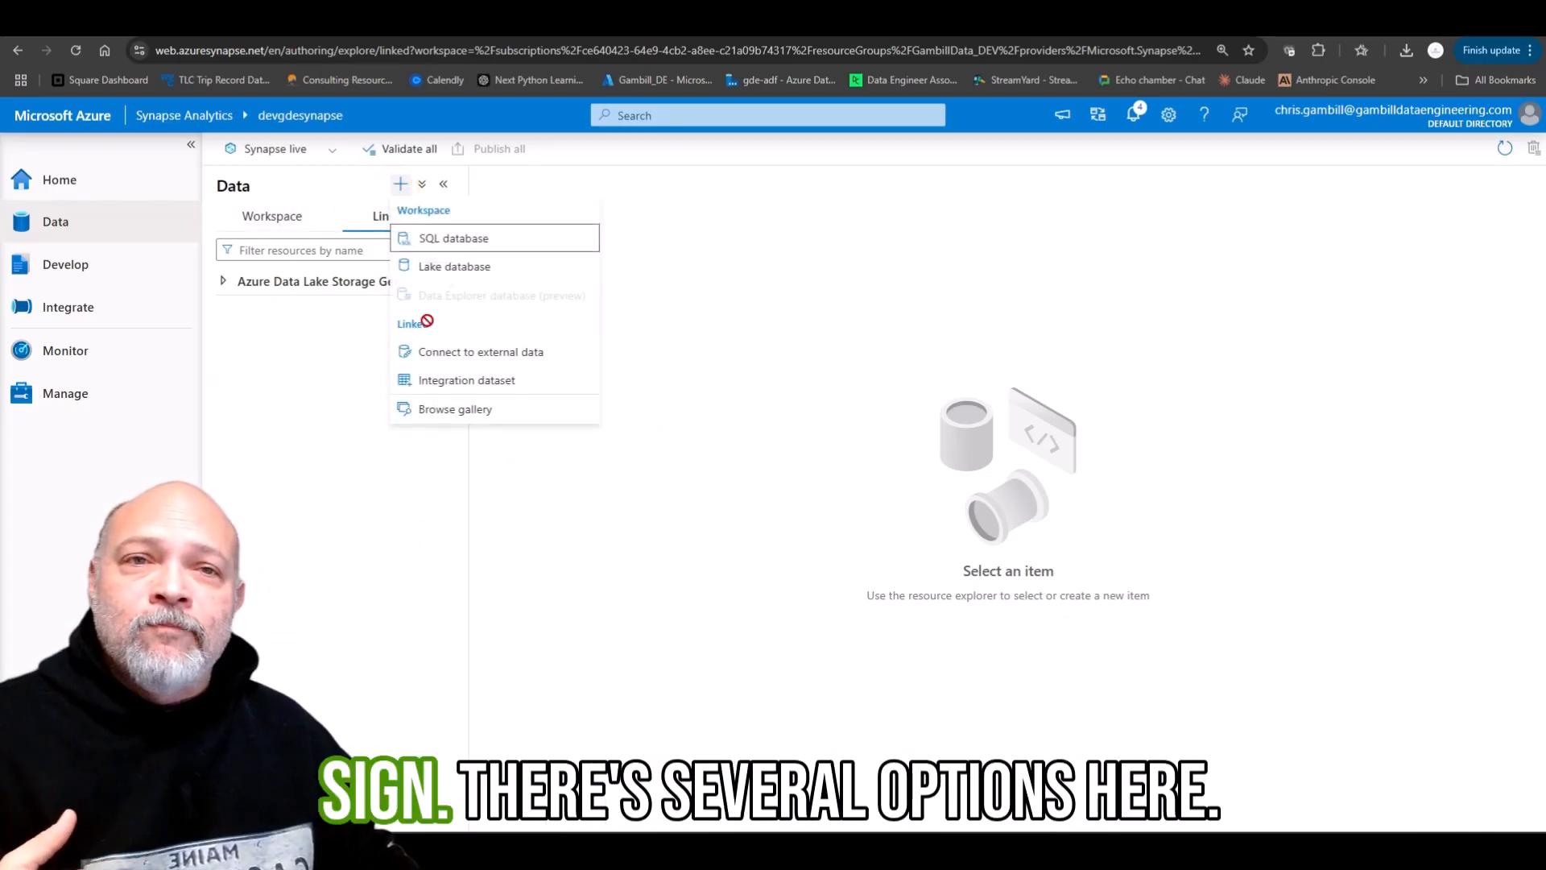
left_click(449, 390)
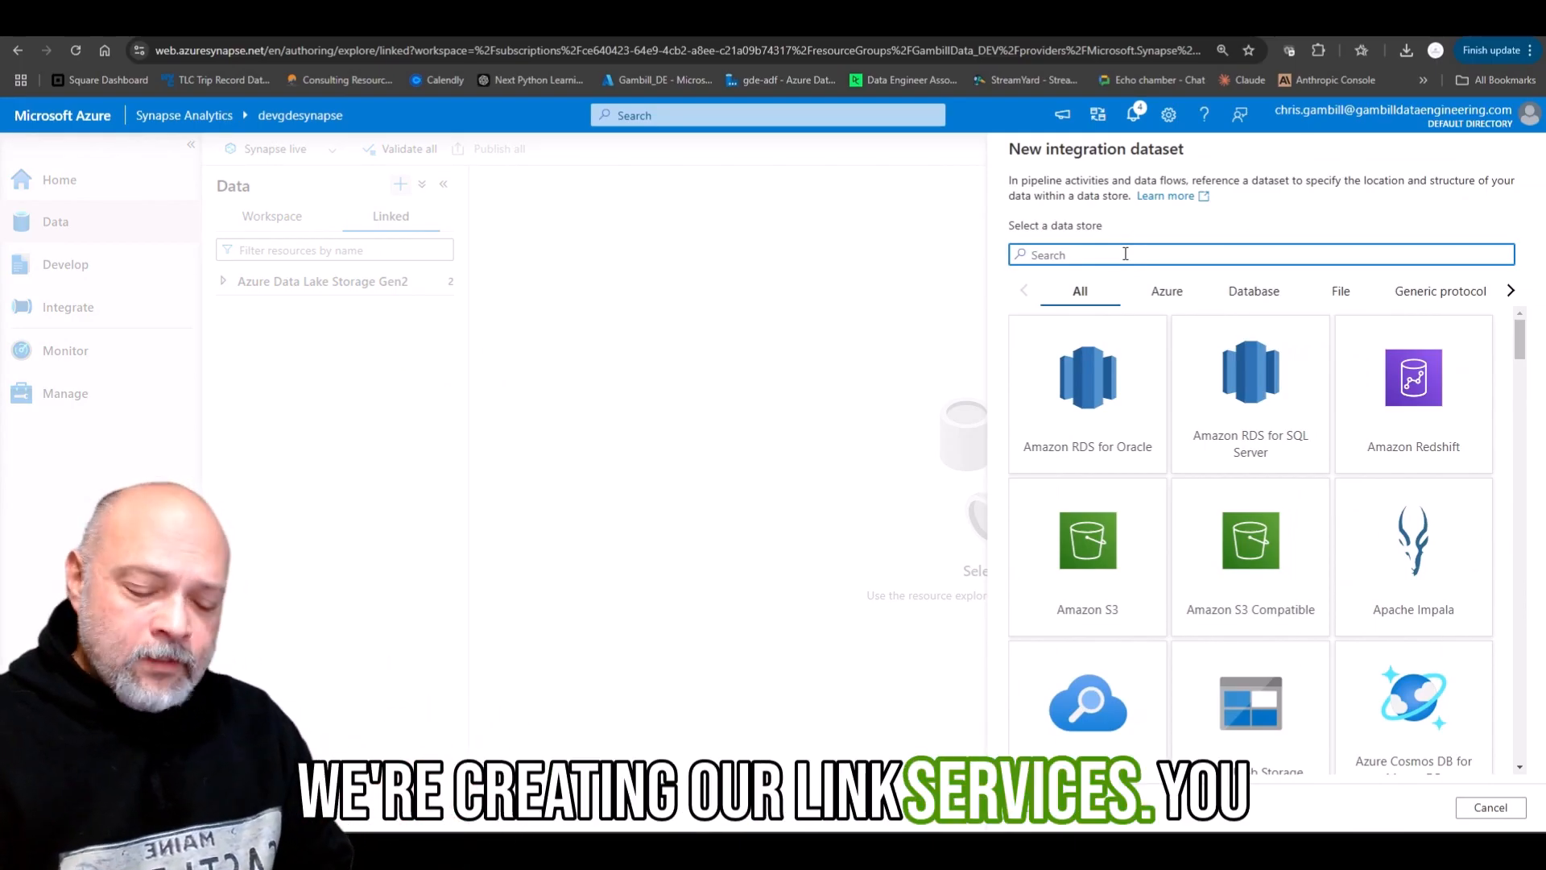
type("sql")
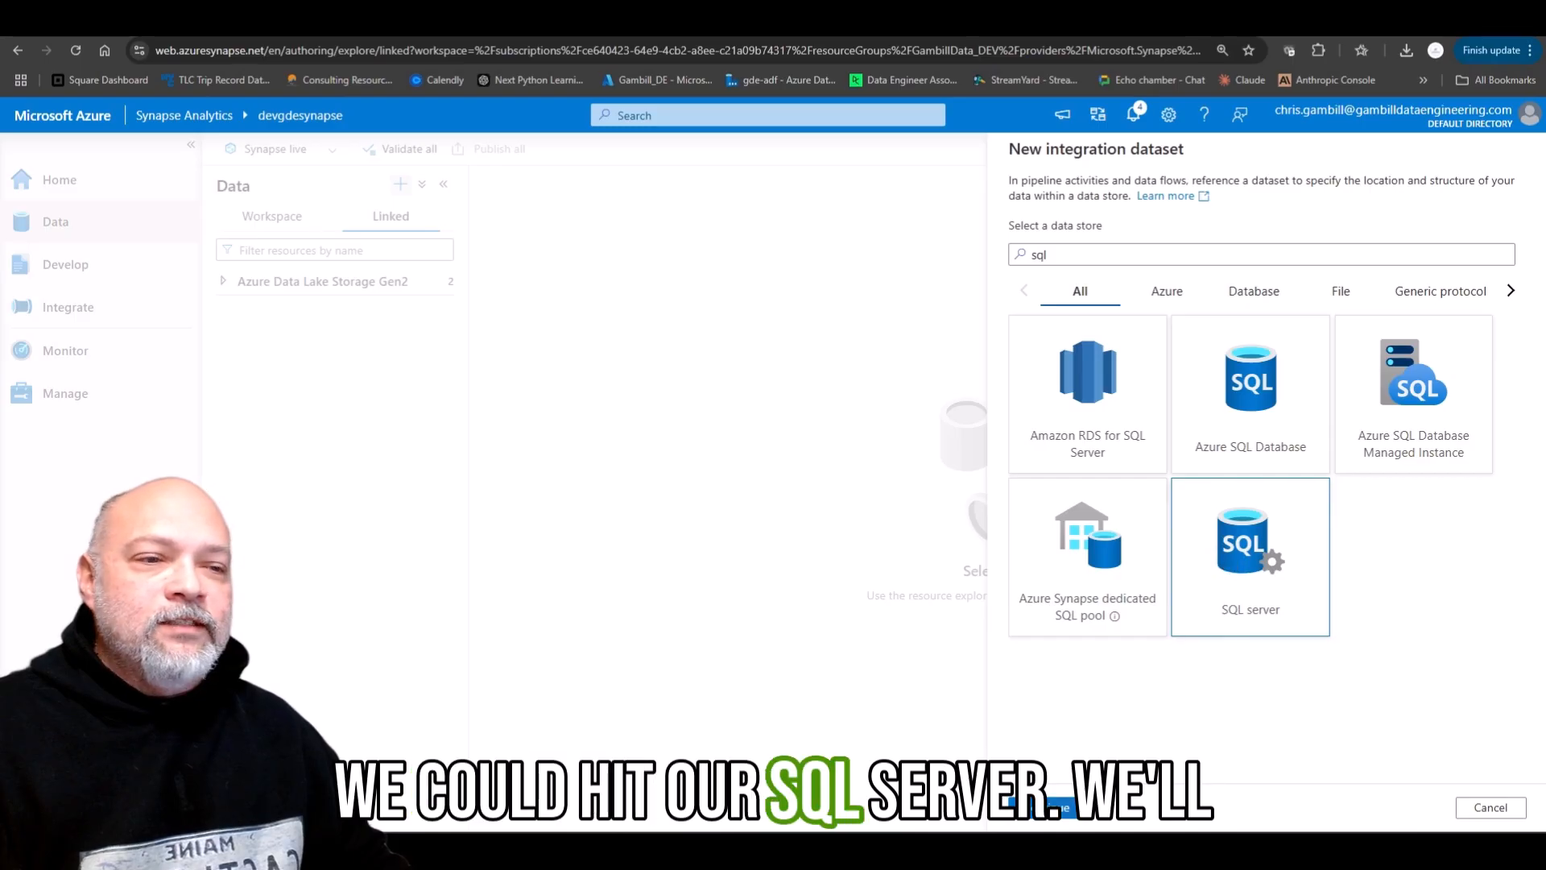
left_click(1047, 807)
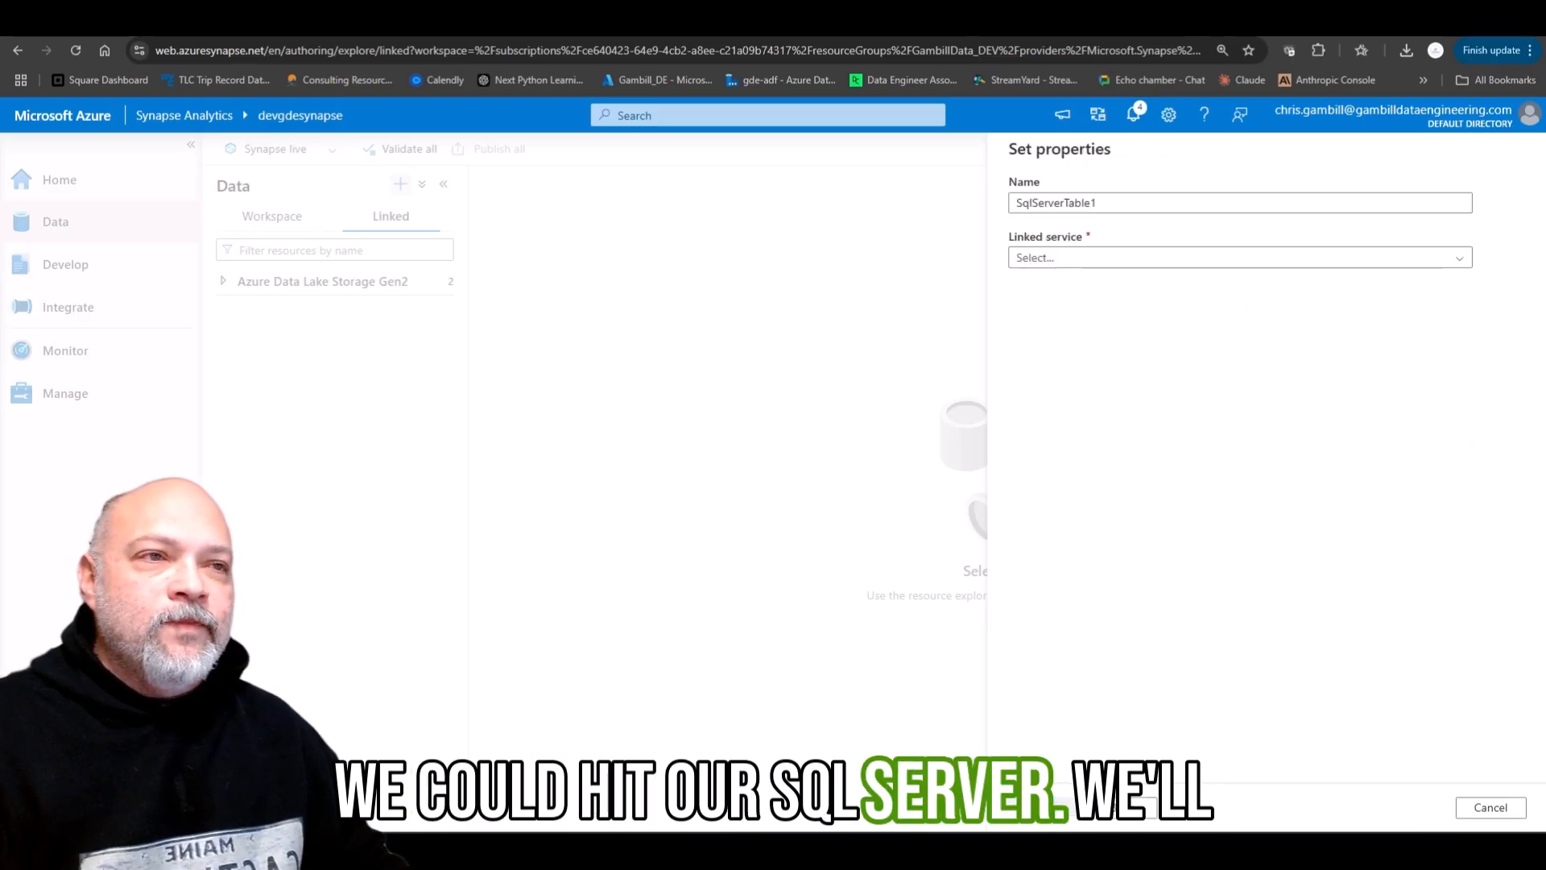
- Create the dataset as DynamicSQLds on the DynamicSQL linked service, with manual table name entry and the names left blank
double_click(1142, 199)
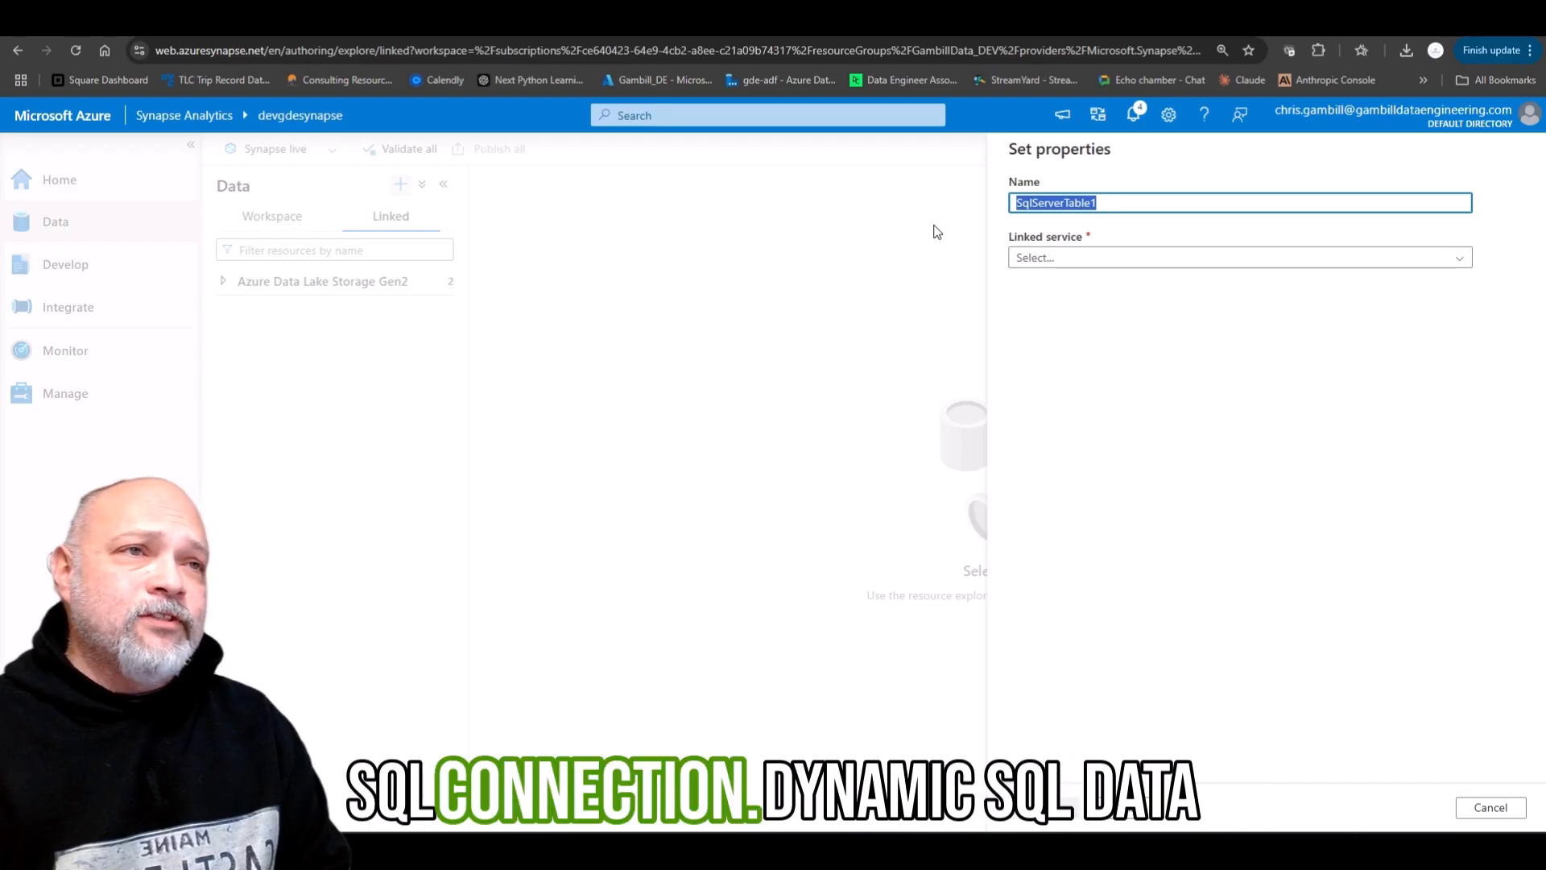
type("D")
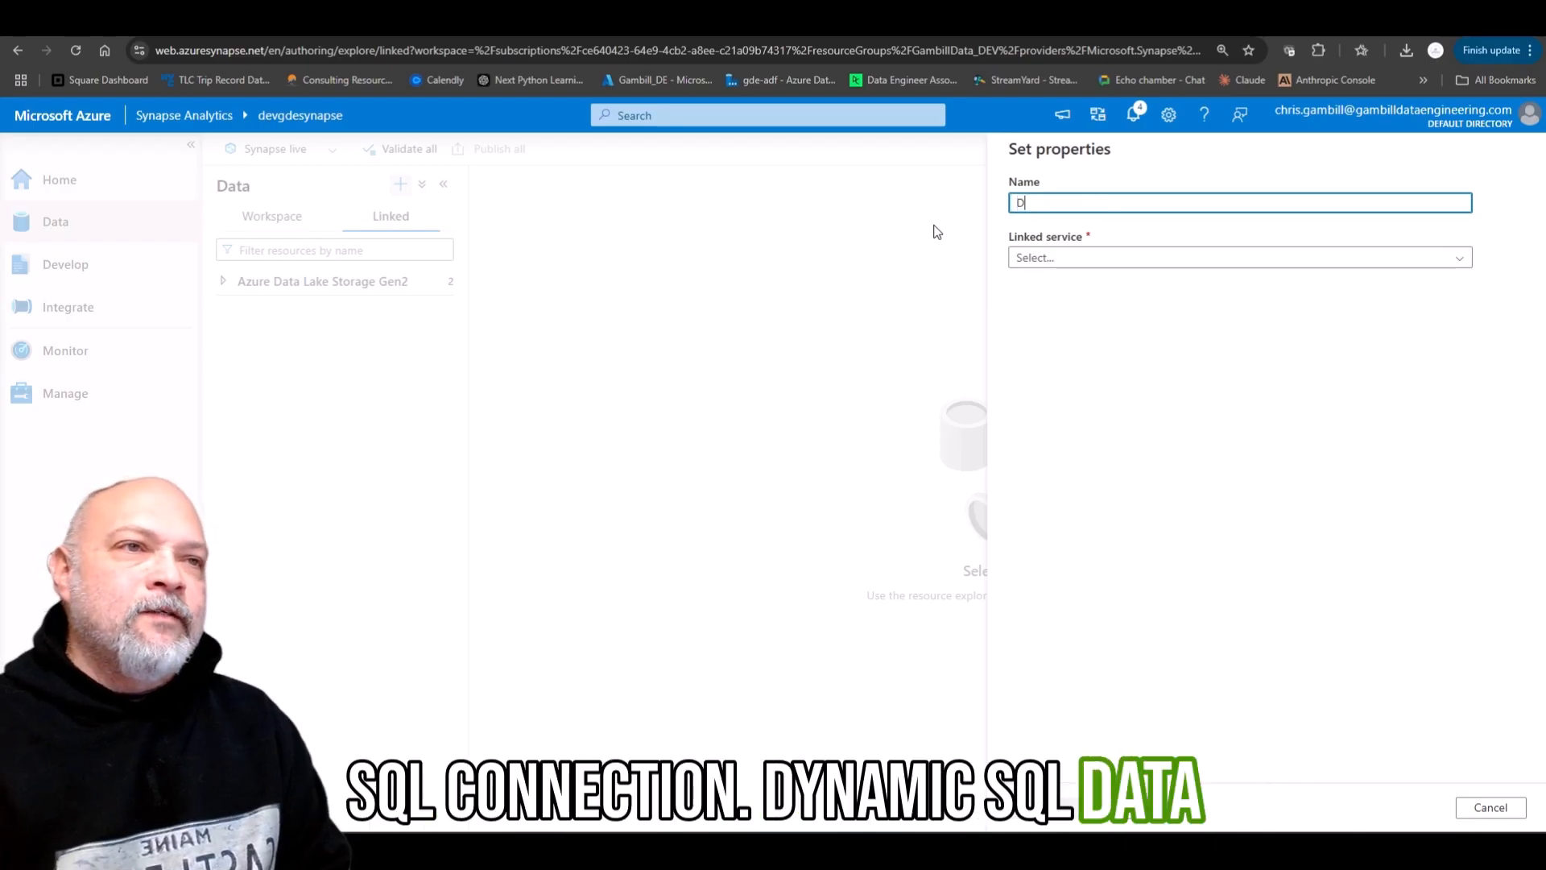
type("ynamicSQLds")
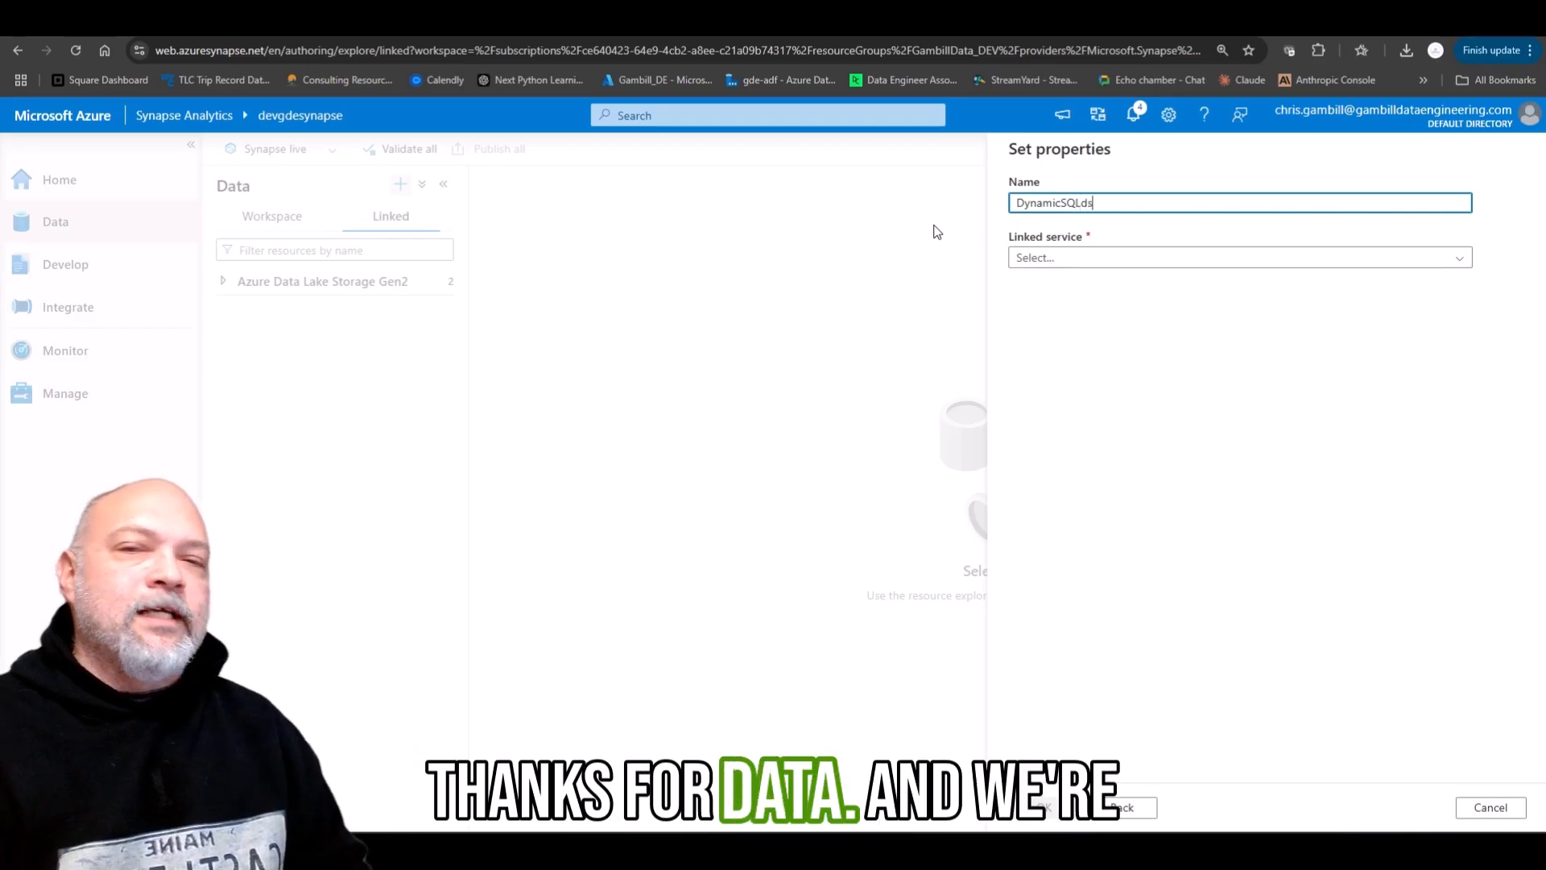
left_click(1046, 257)
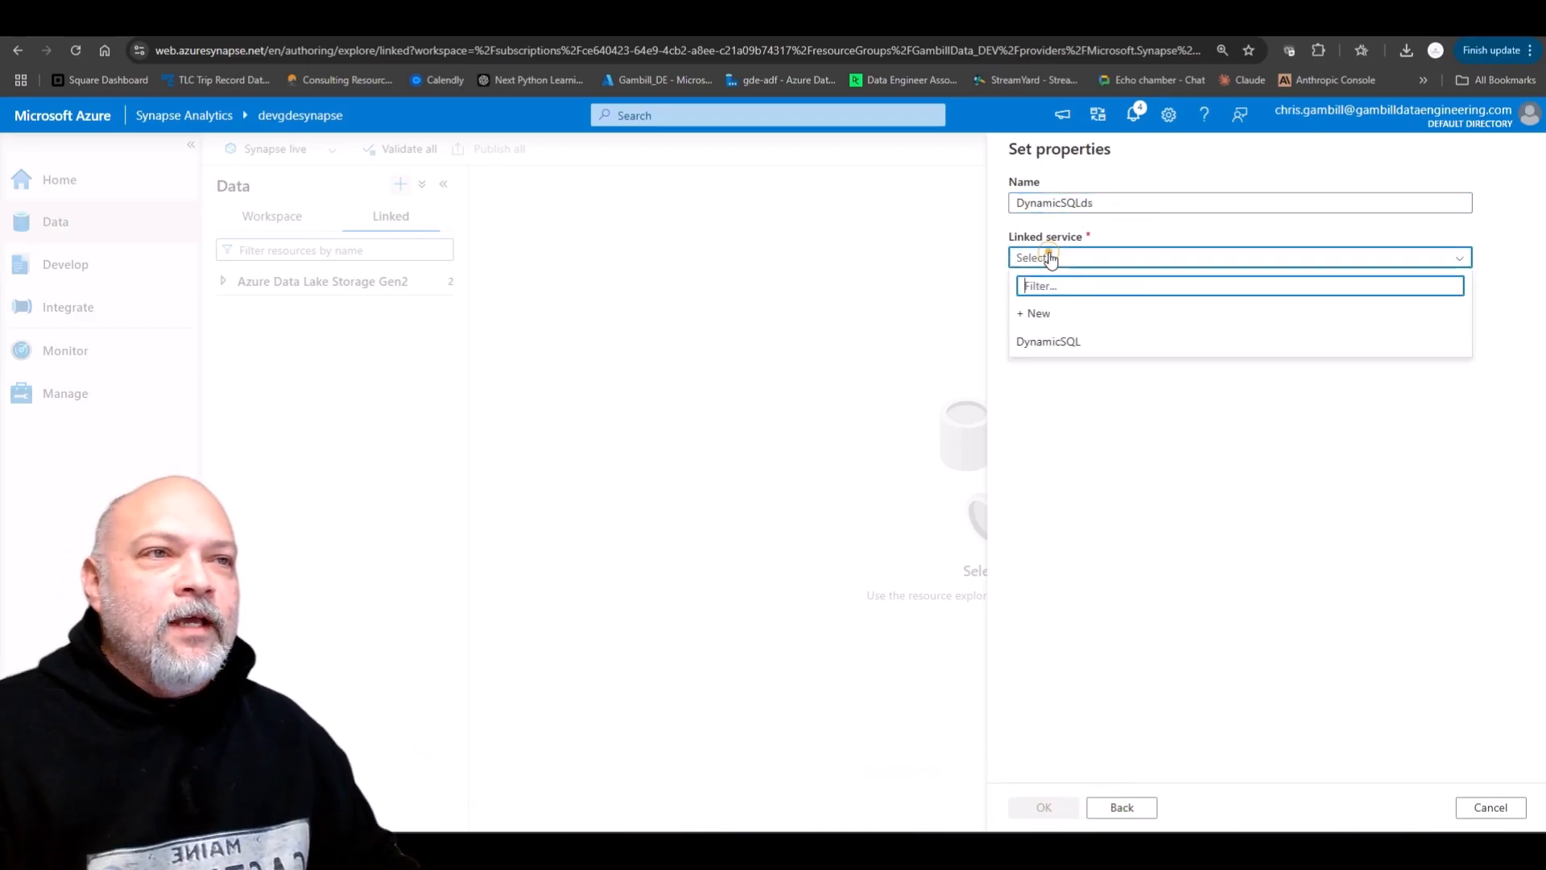
left_click(1095, 341)
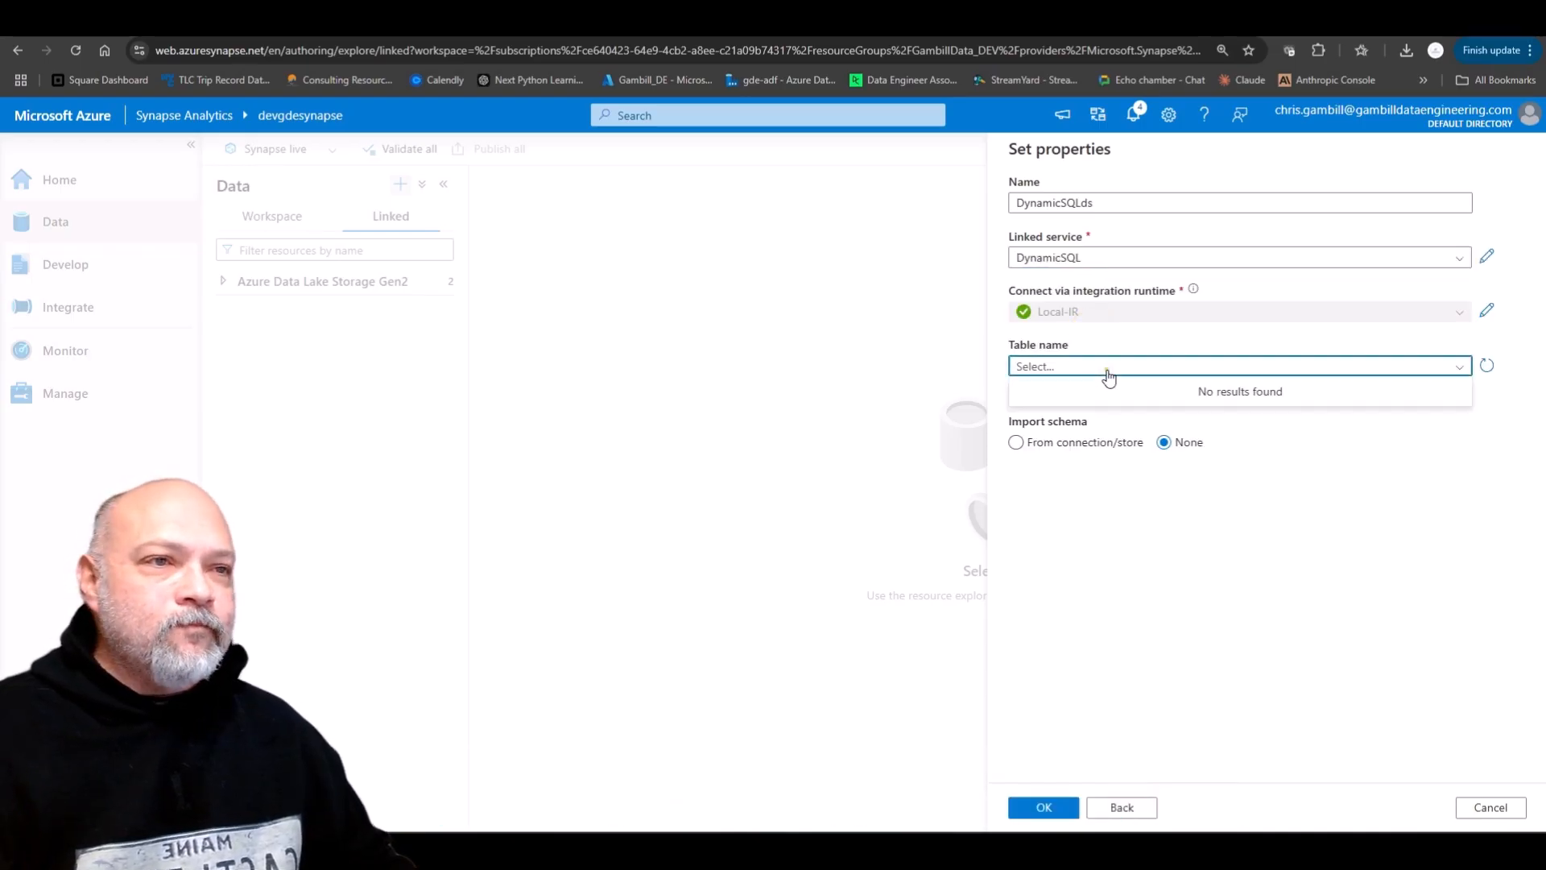
left_click(1107, 372)
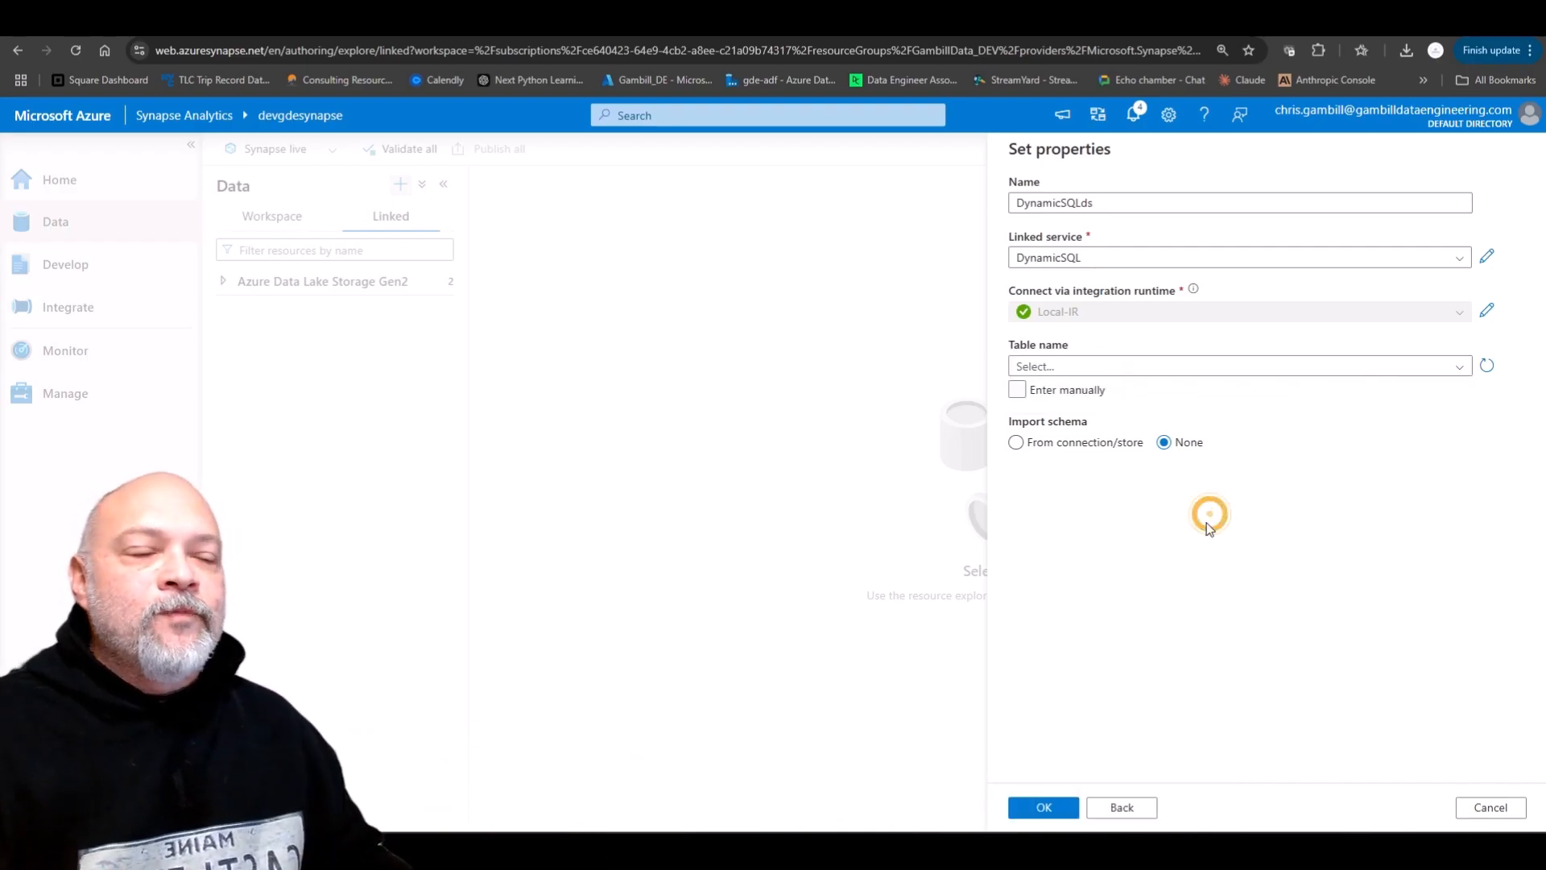
left_click(1027, 389)
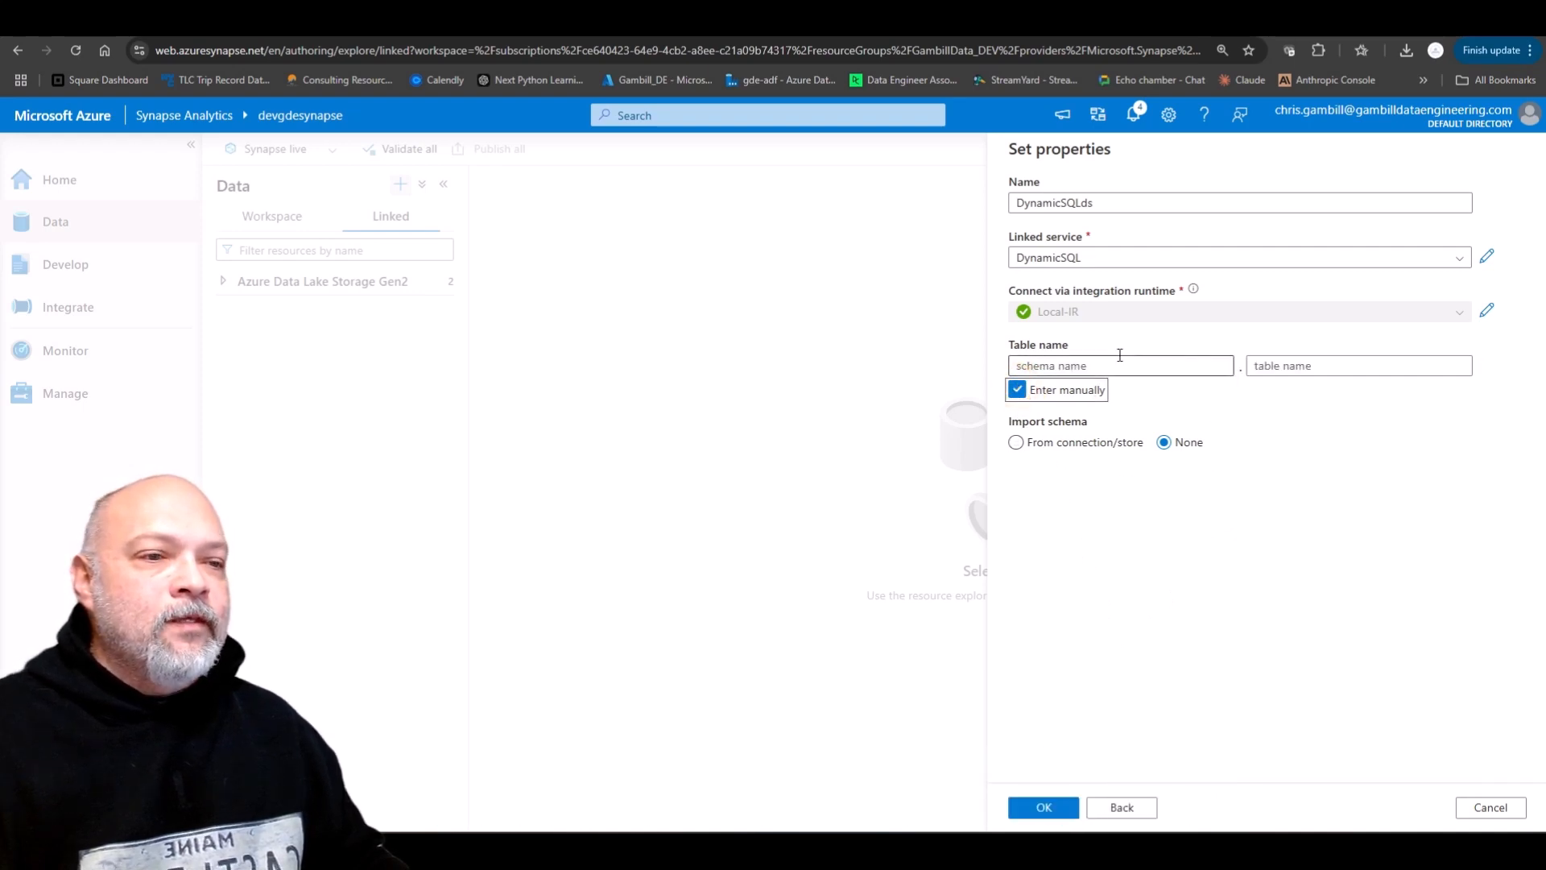
left_click(1059, 803)
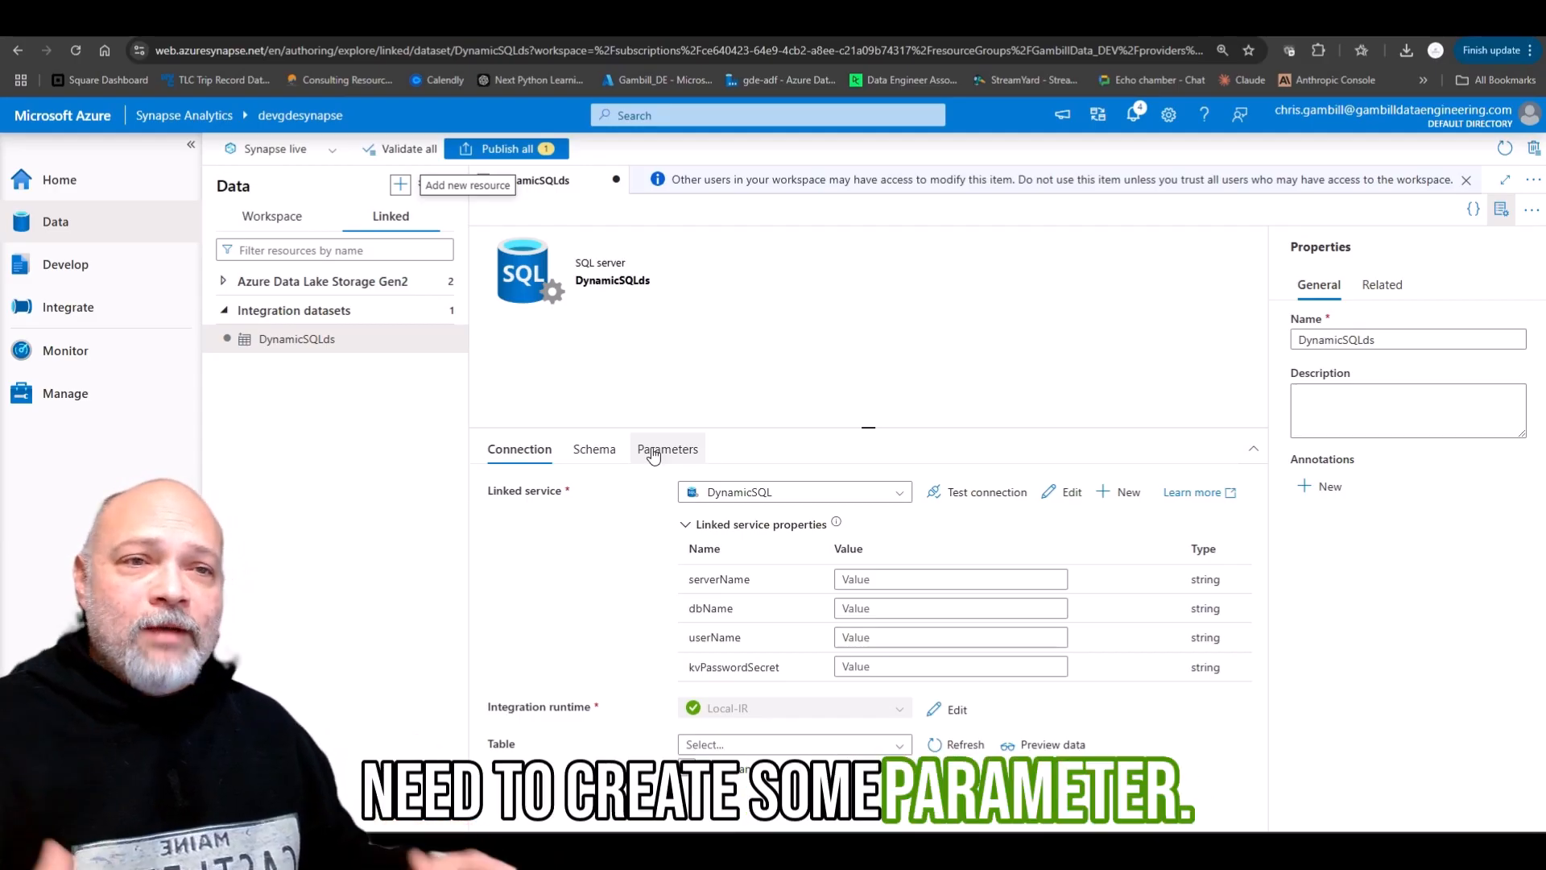
- Enable manual table entry in the DynamicSQLds connection and add six blank string parameters to the dataset
left_click(686, 768)
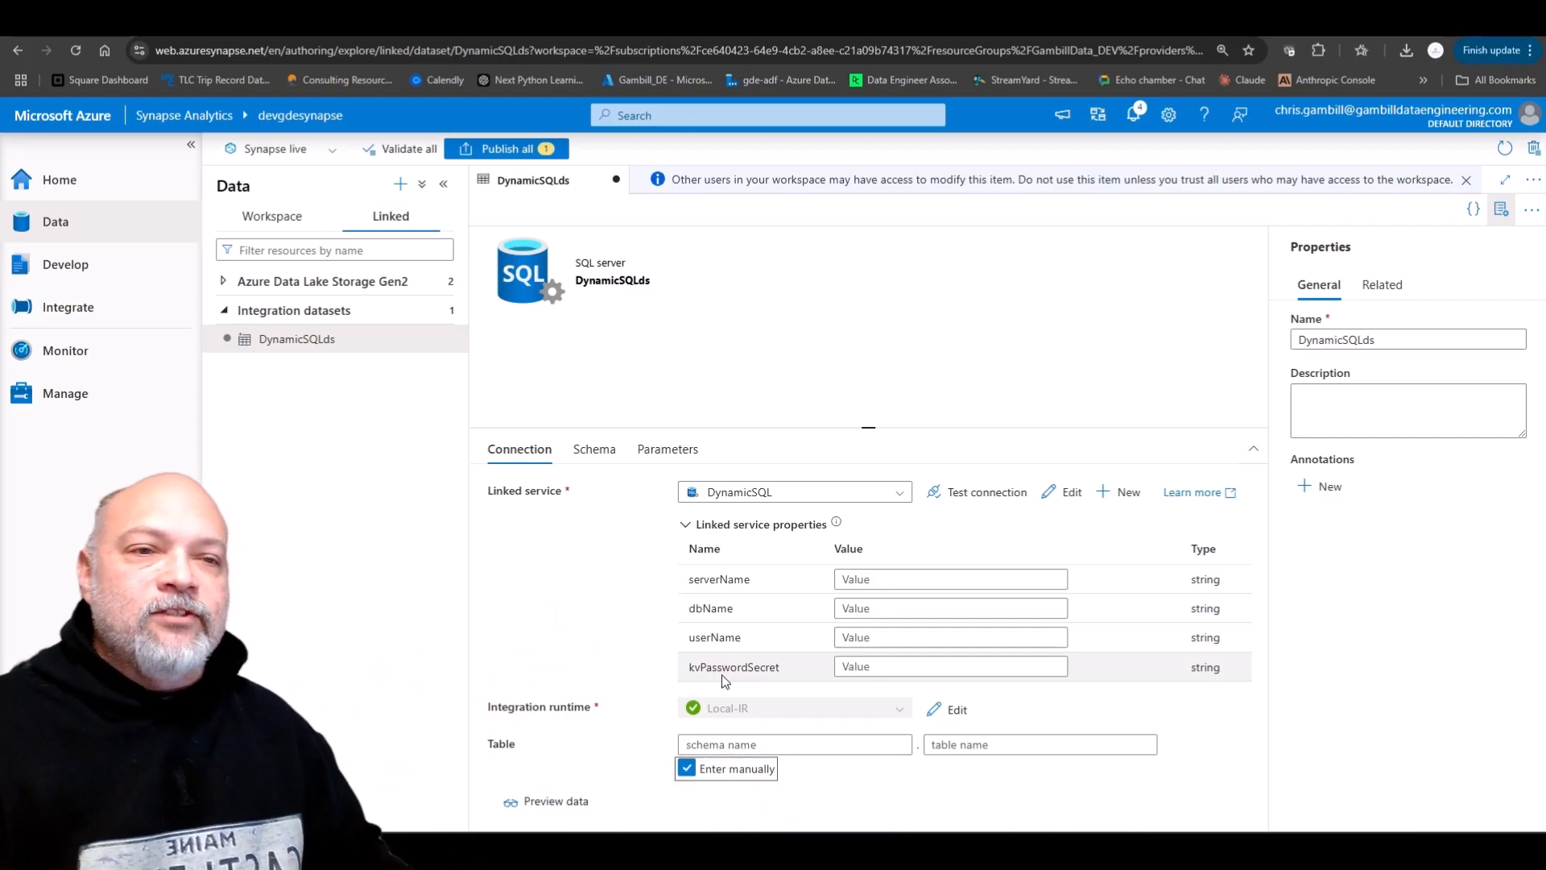
left_click(650, 452)
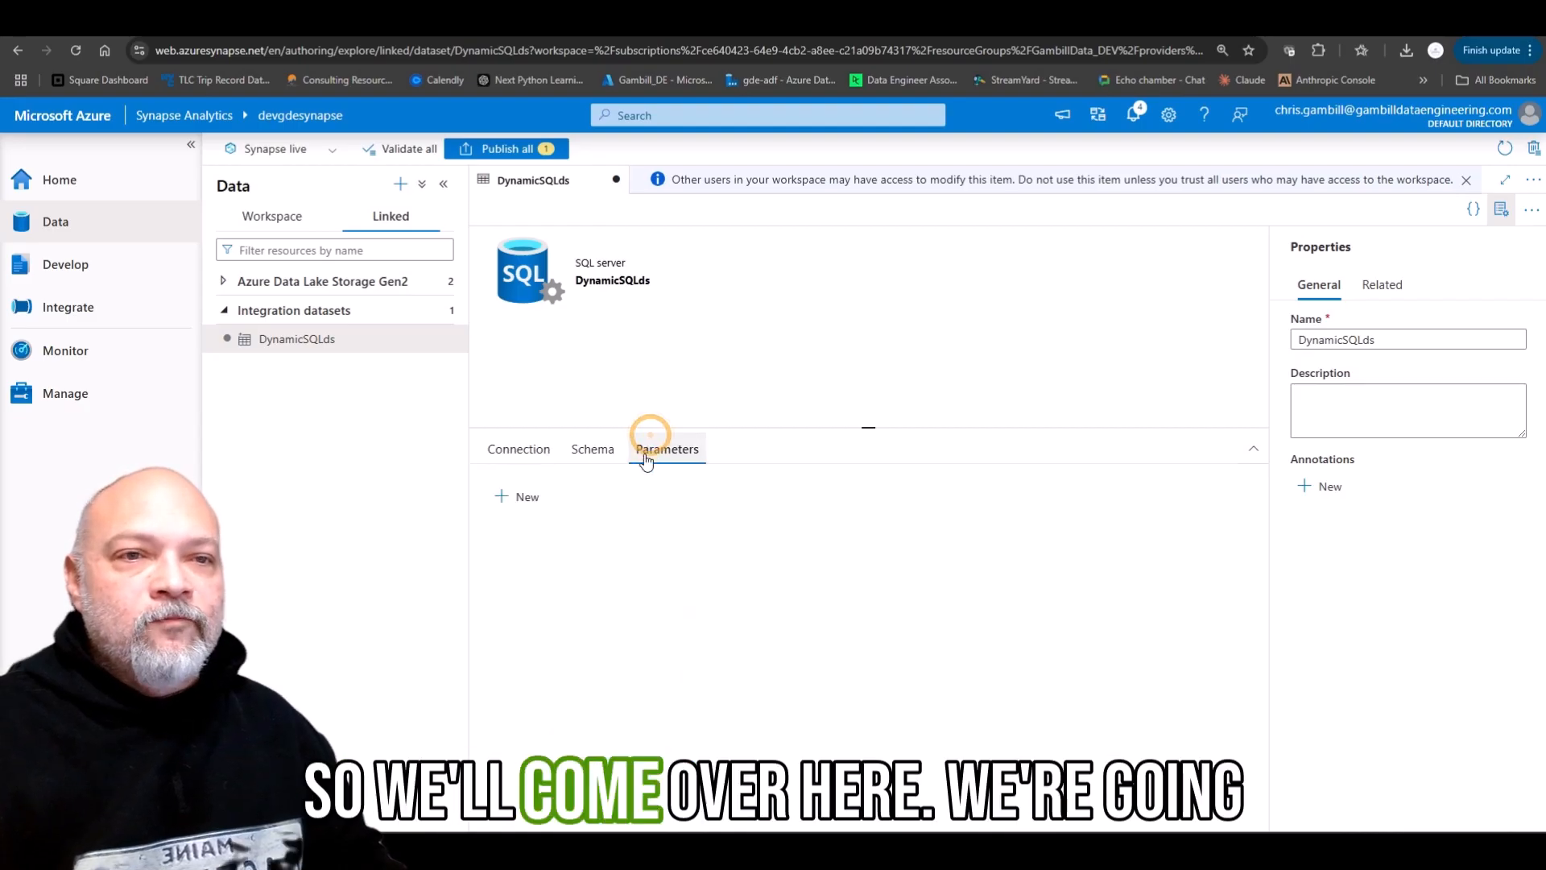
left_click(503, 504)
left_click(502, 504)
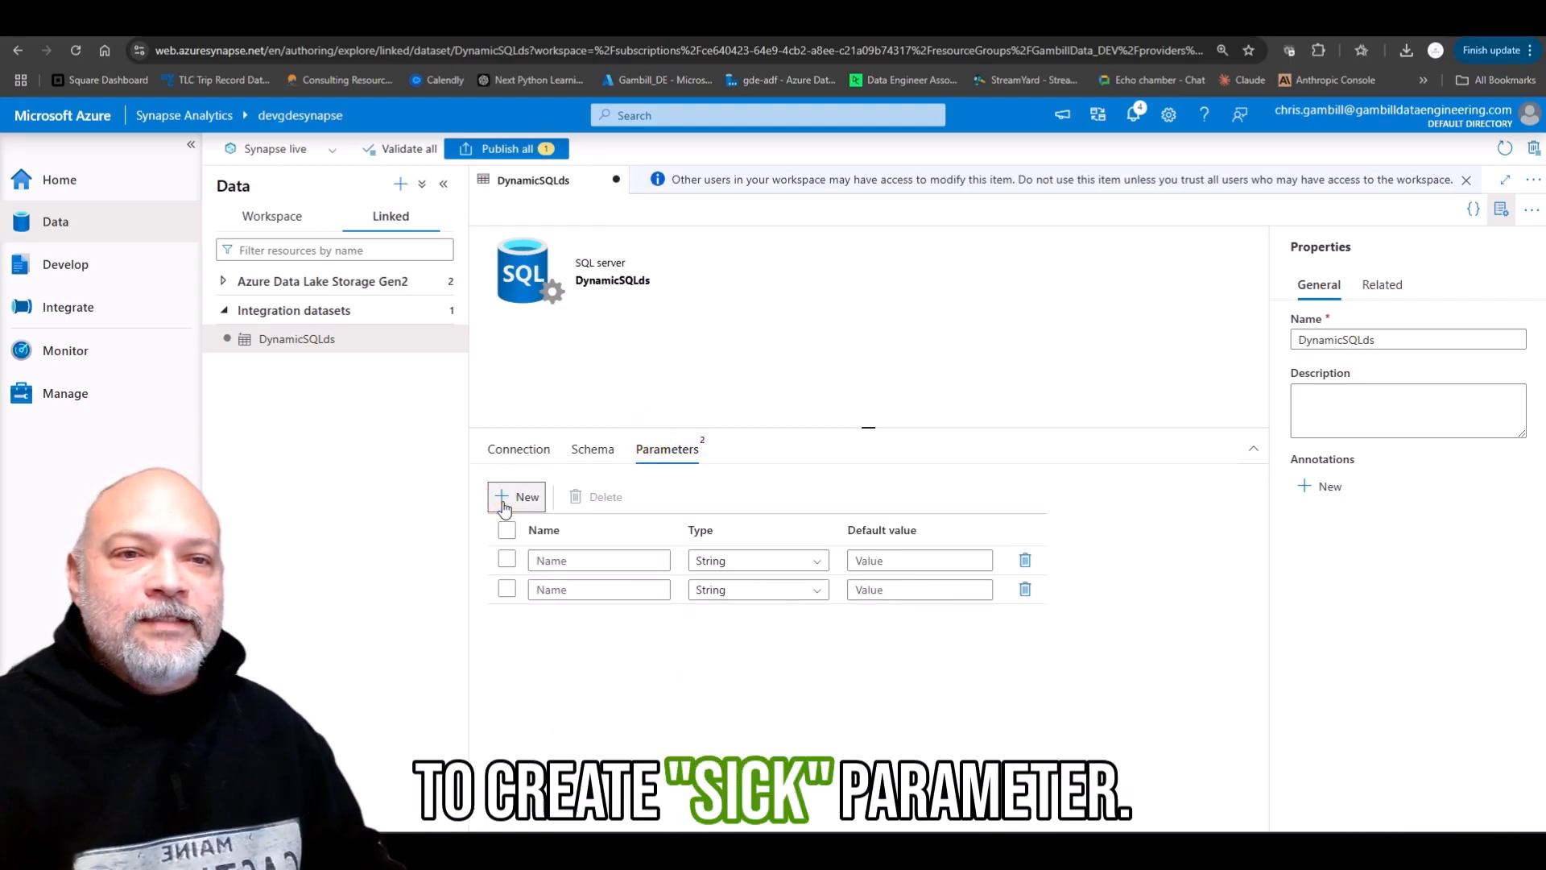
left_click(503, 505)
left_click(502, 505)
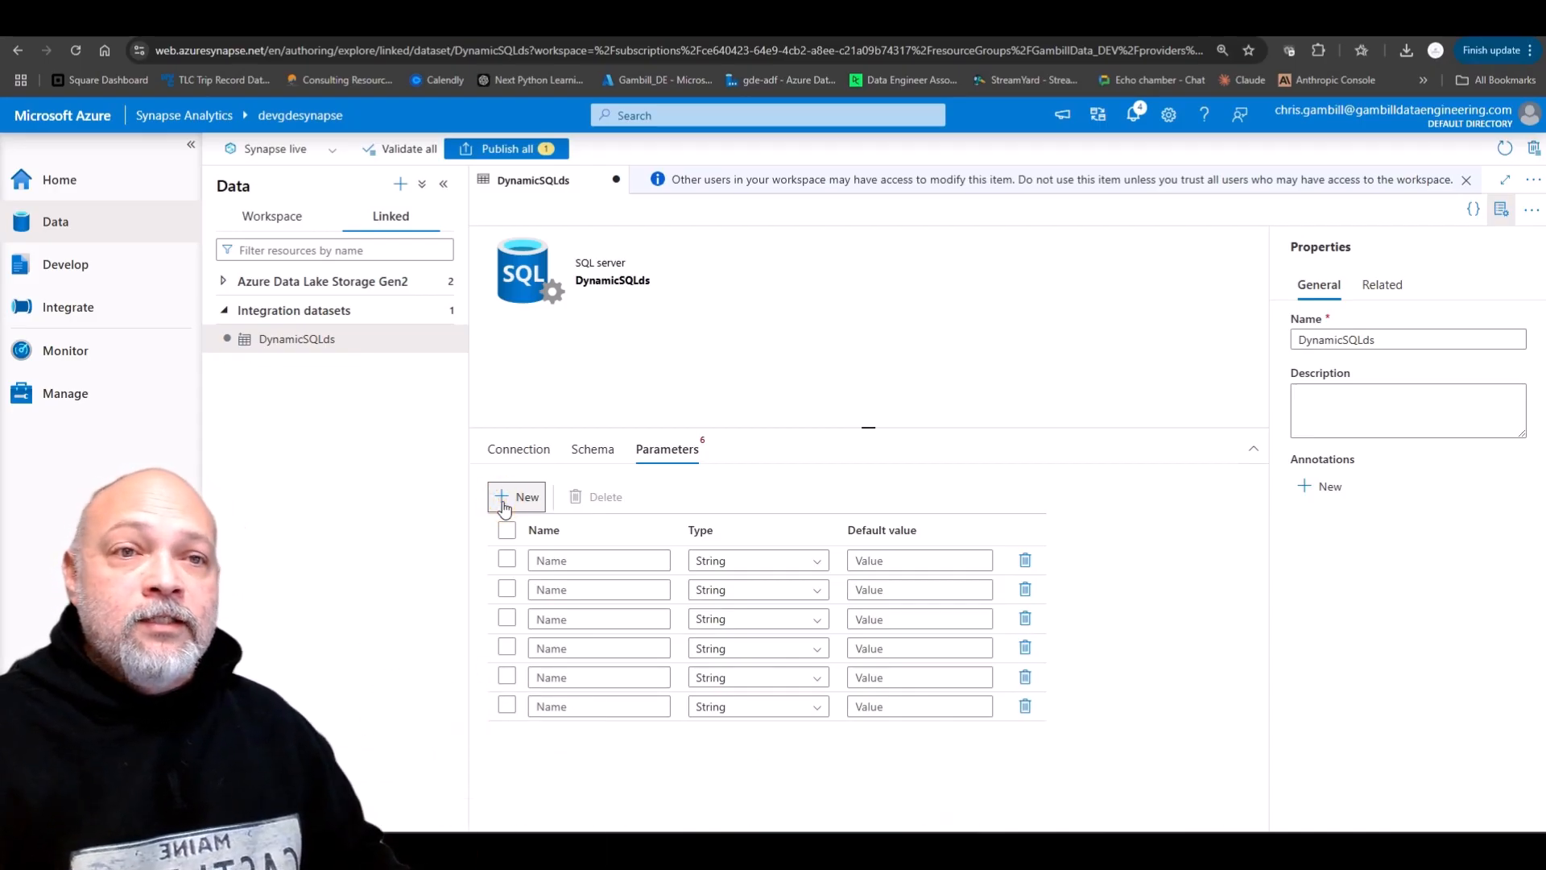
- Name the first two dataset parameters schemaName and tableName
left_click(562, 567)
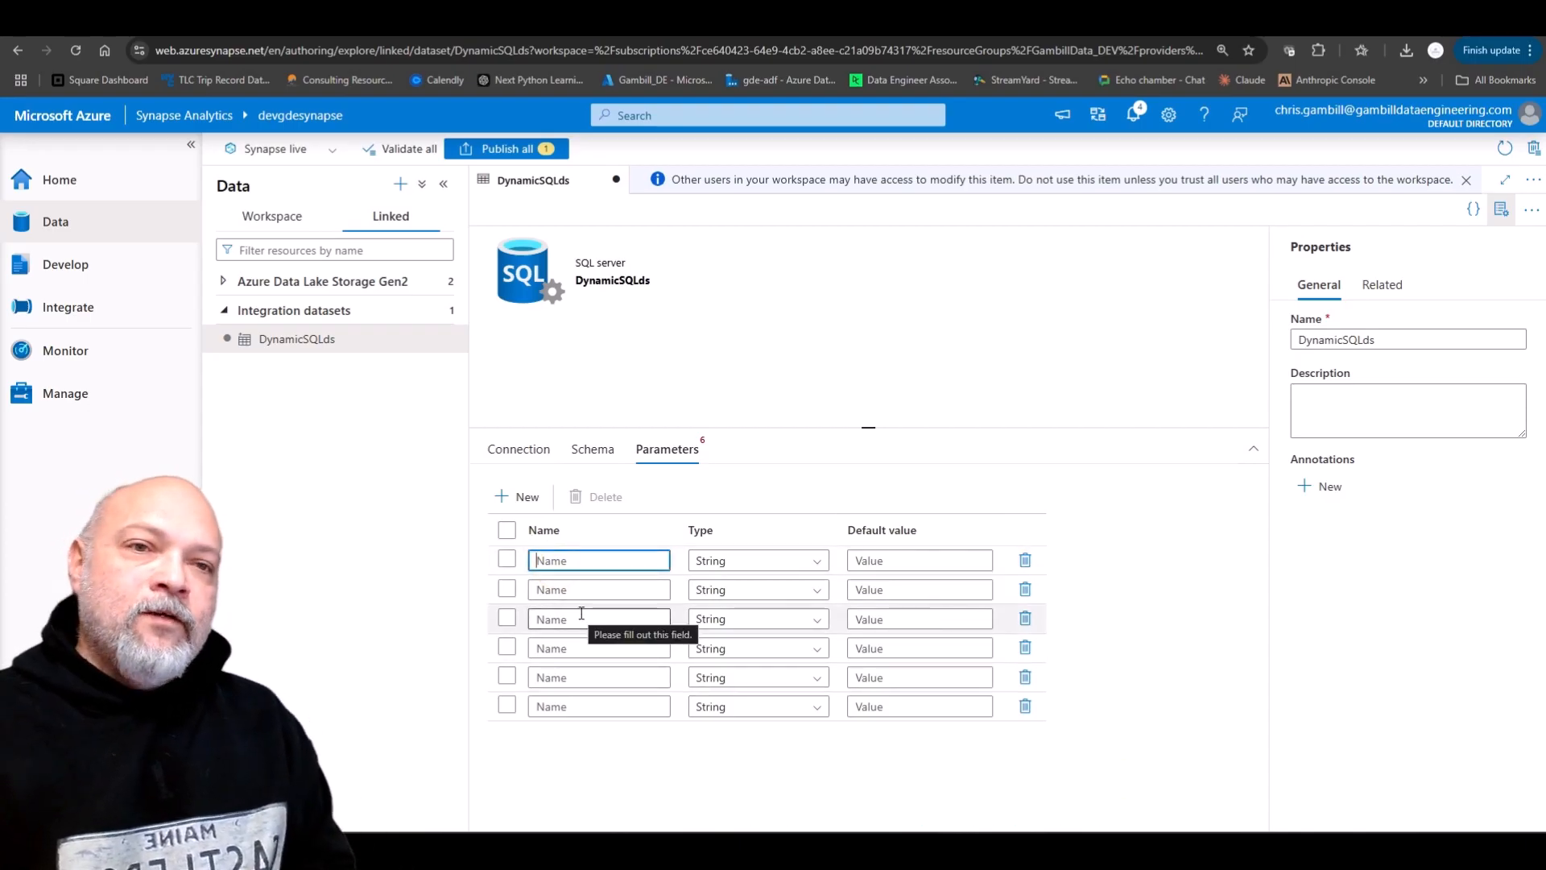
type("schemaName")
key("Tab")
key("Tab")
key("Tab")
key("Tab")
key("Tab")
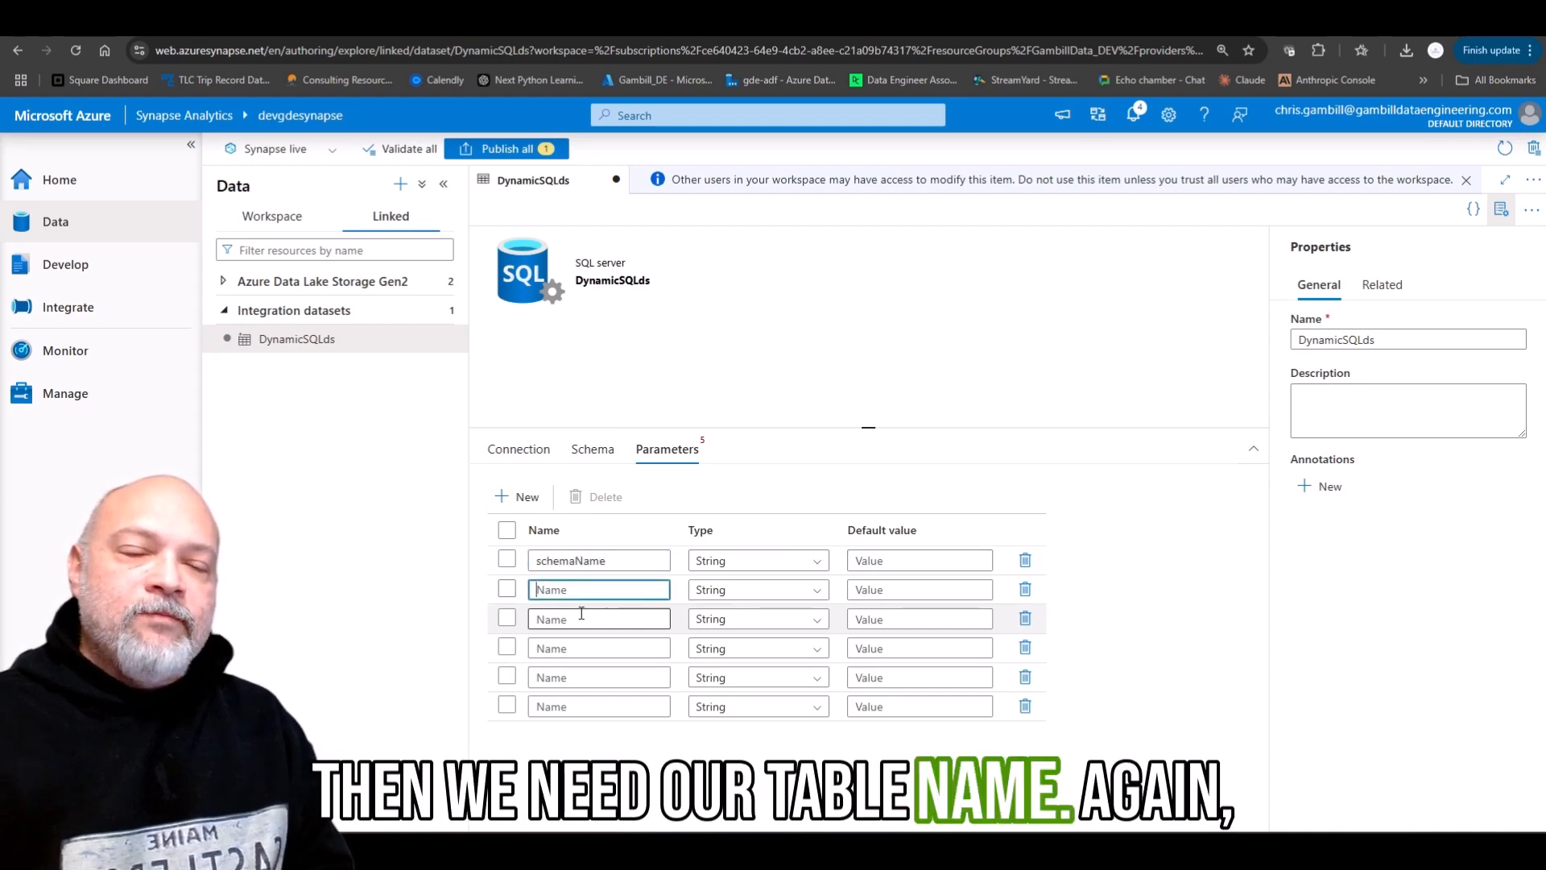
type("tableName")
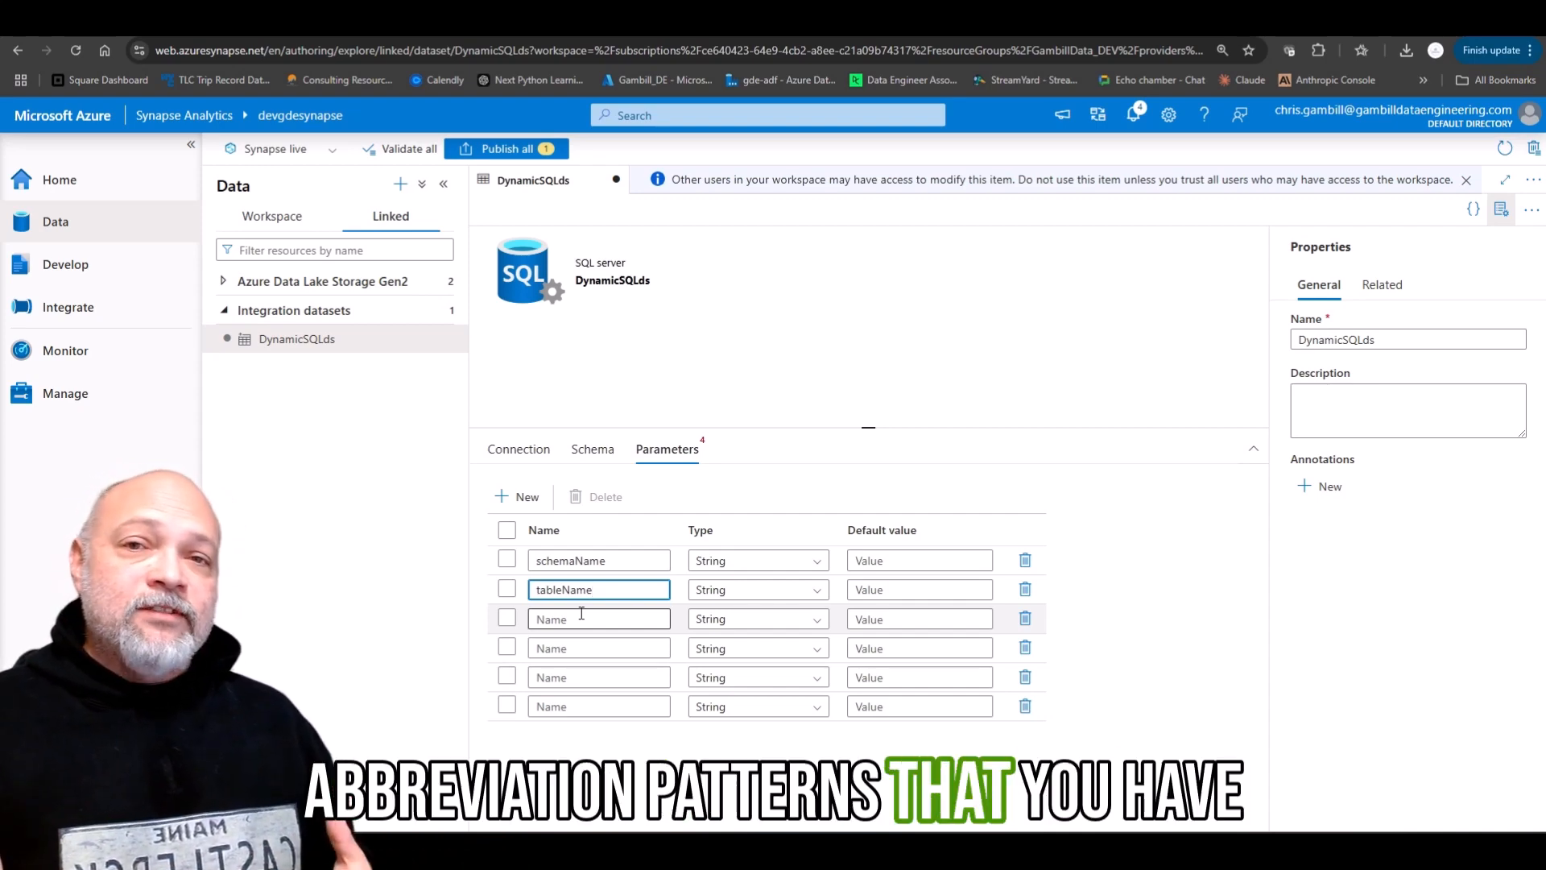
- Check the property names the linked service expects and name the third dataset parameter serverName
left_click(582, 616)
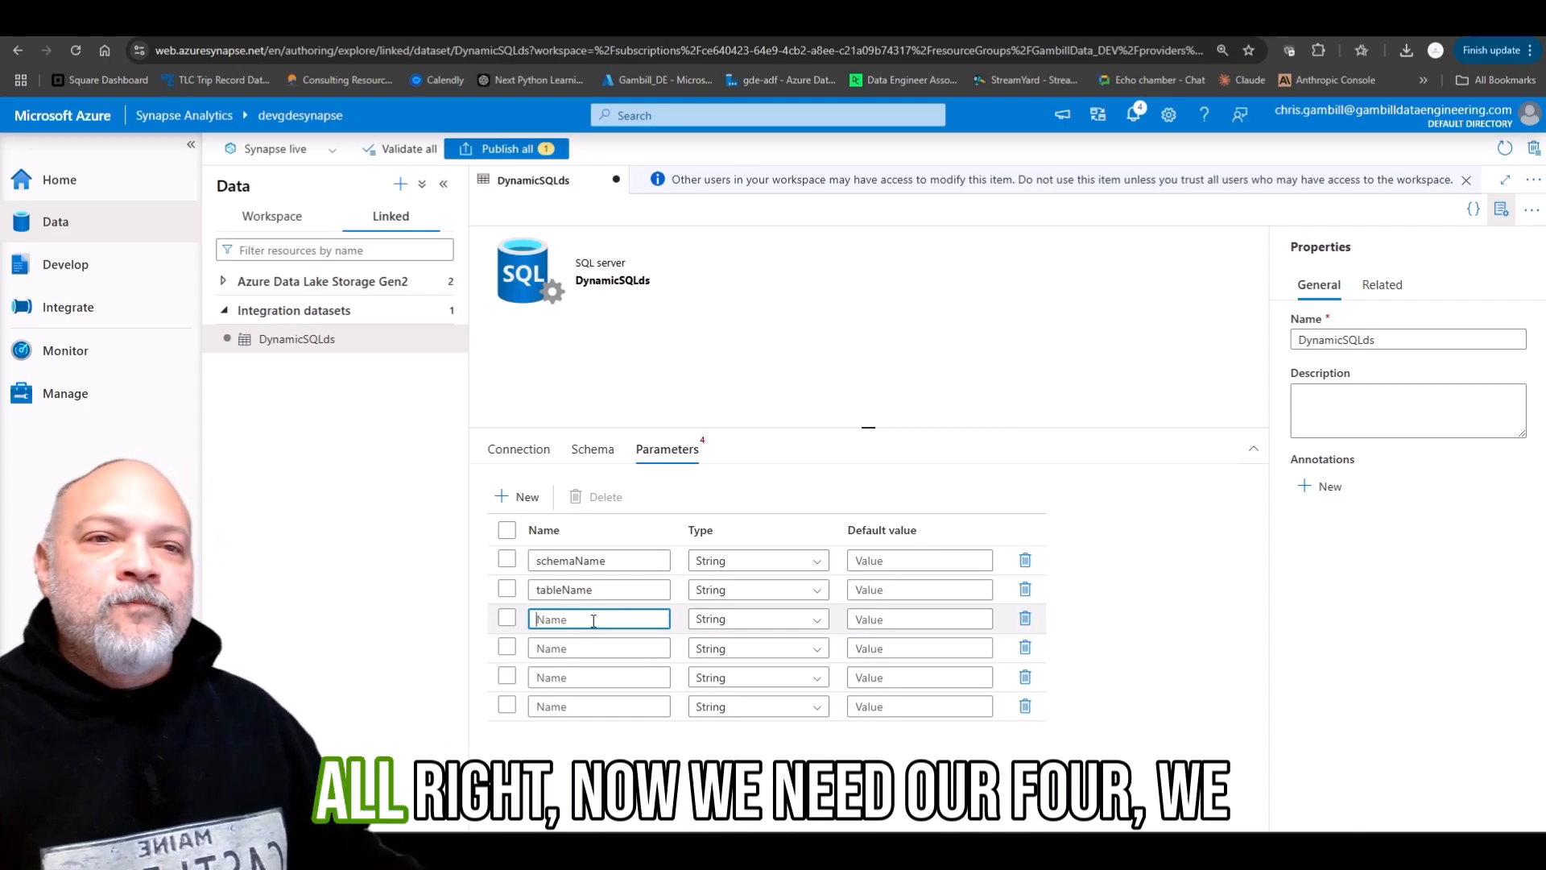
left_click(540, 449)
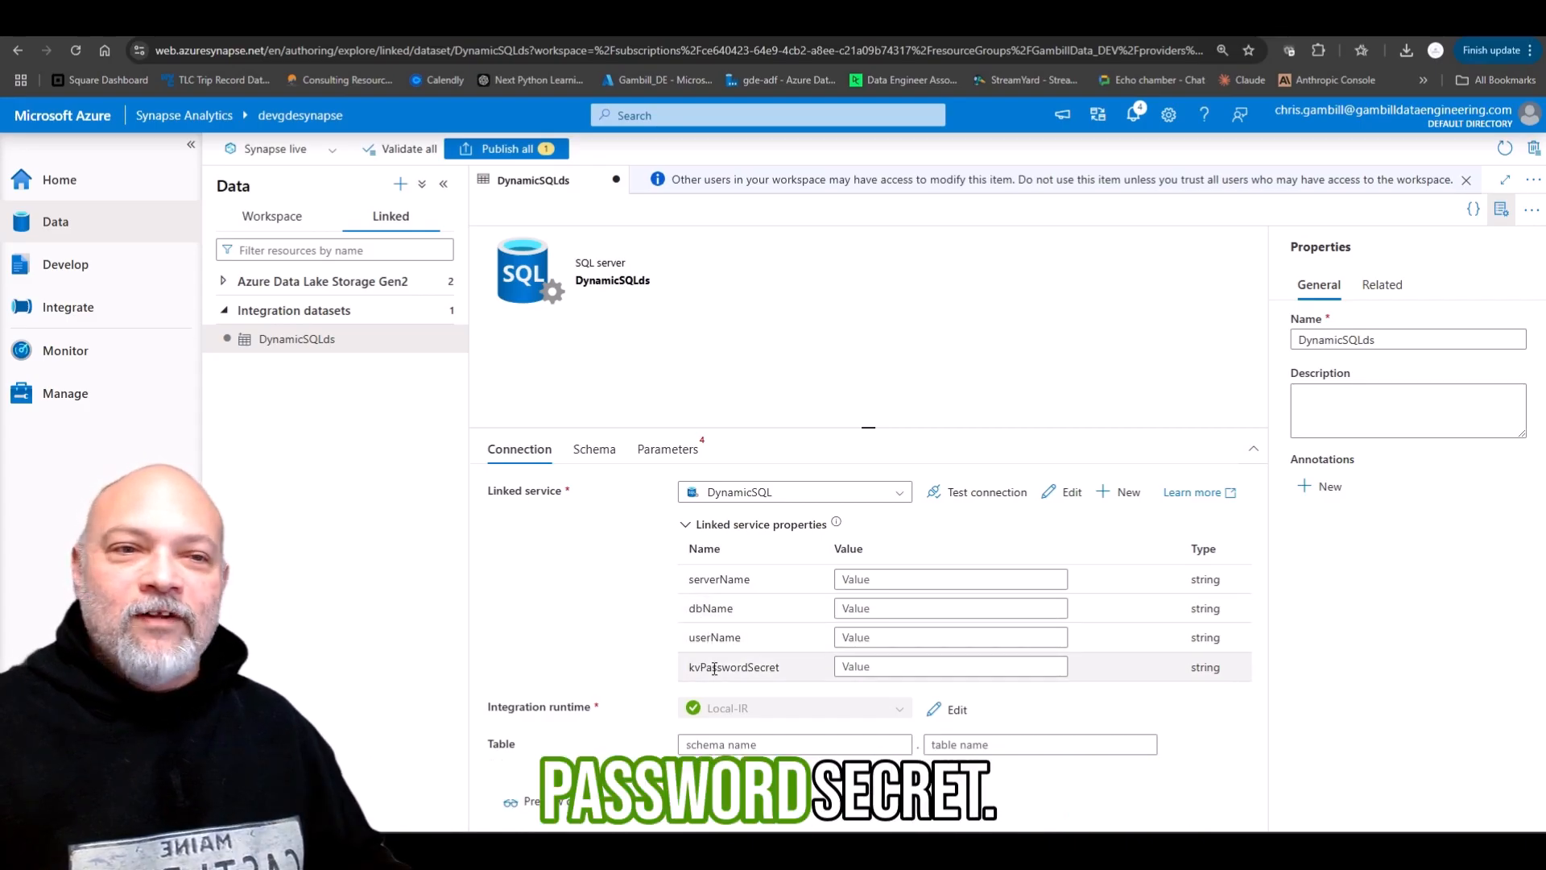
left_click(662, 456)
left_click(595, 620)
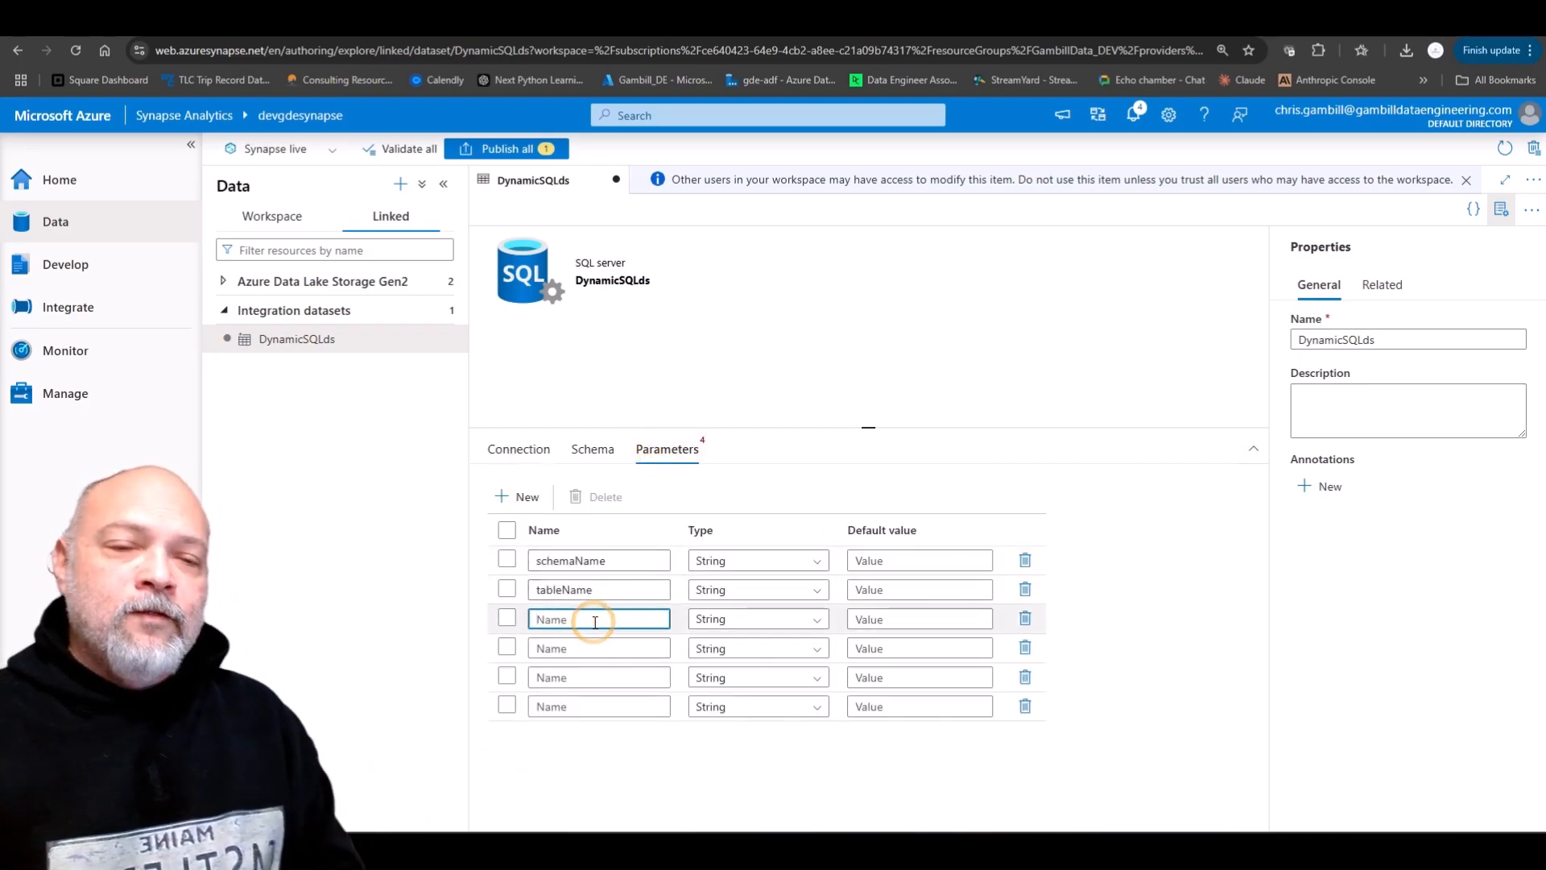
type("serve")
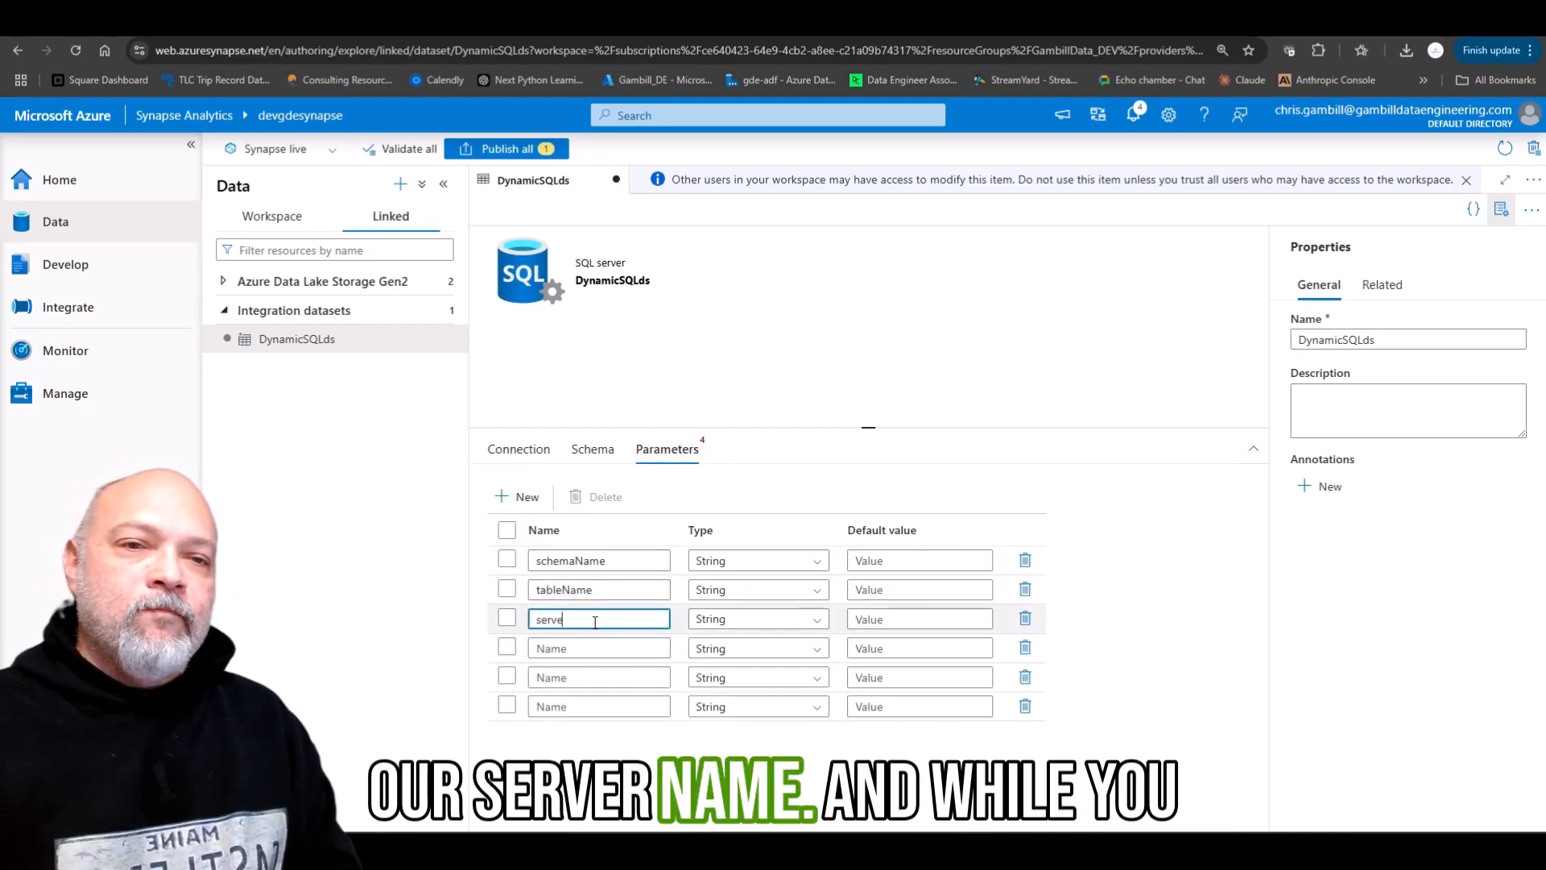
type("rName")
key("Tab")
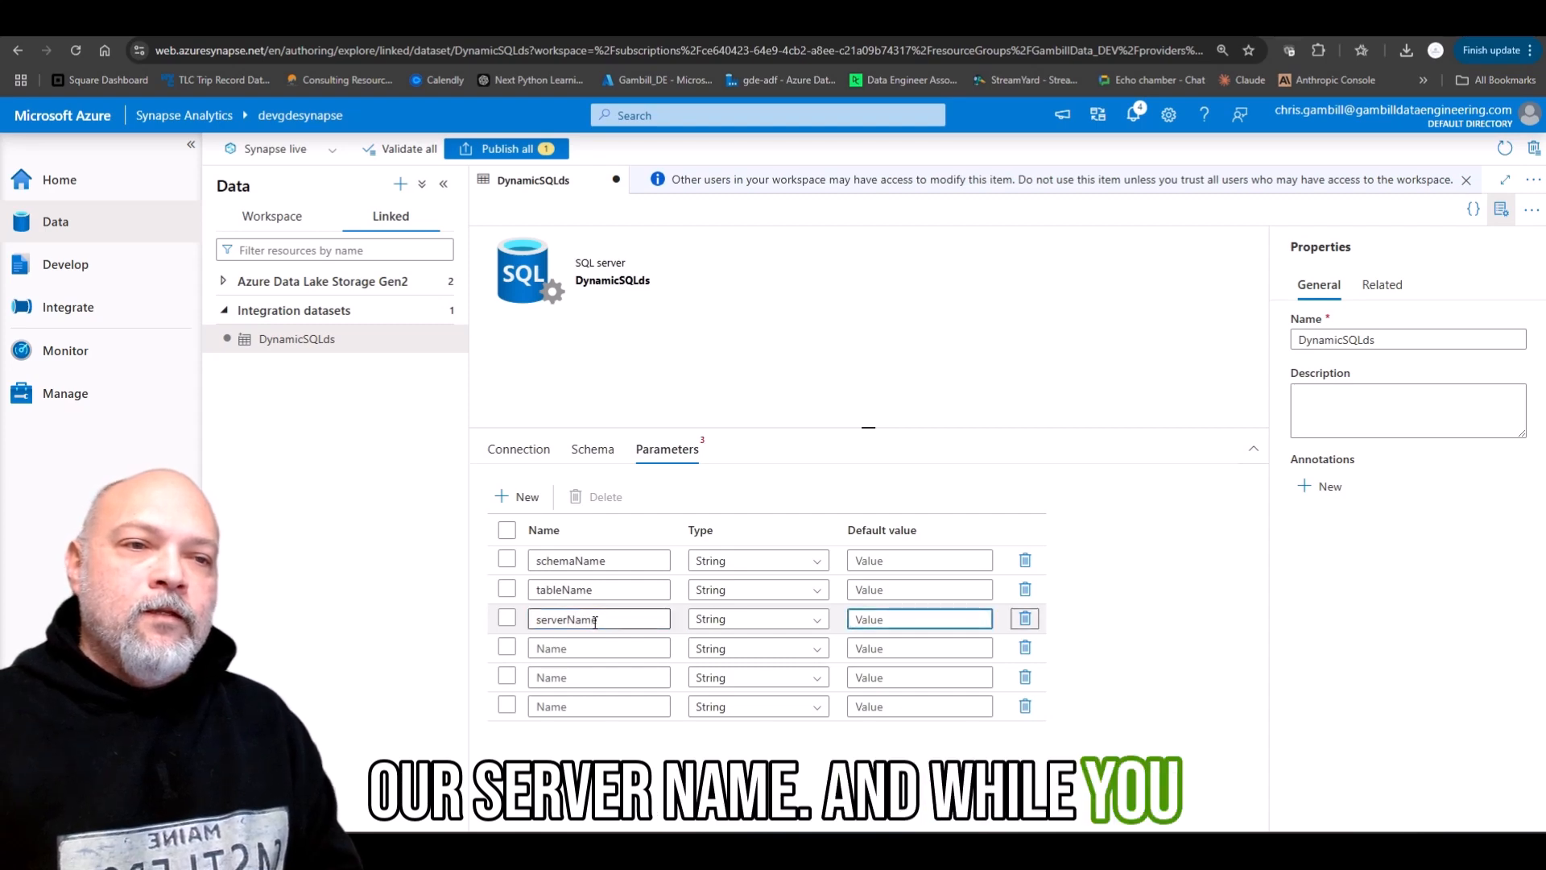
key("Tab")
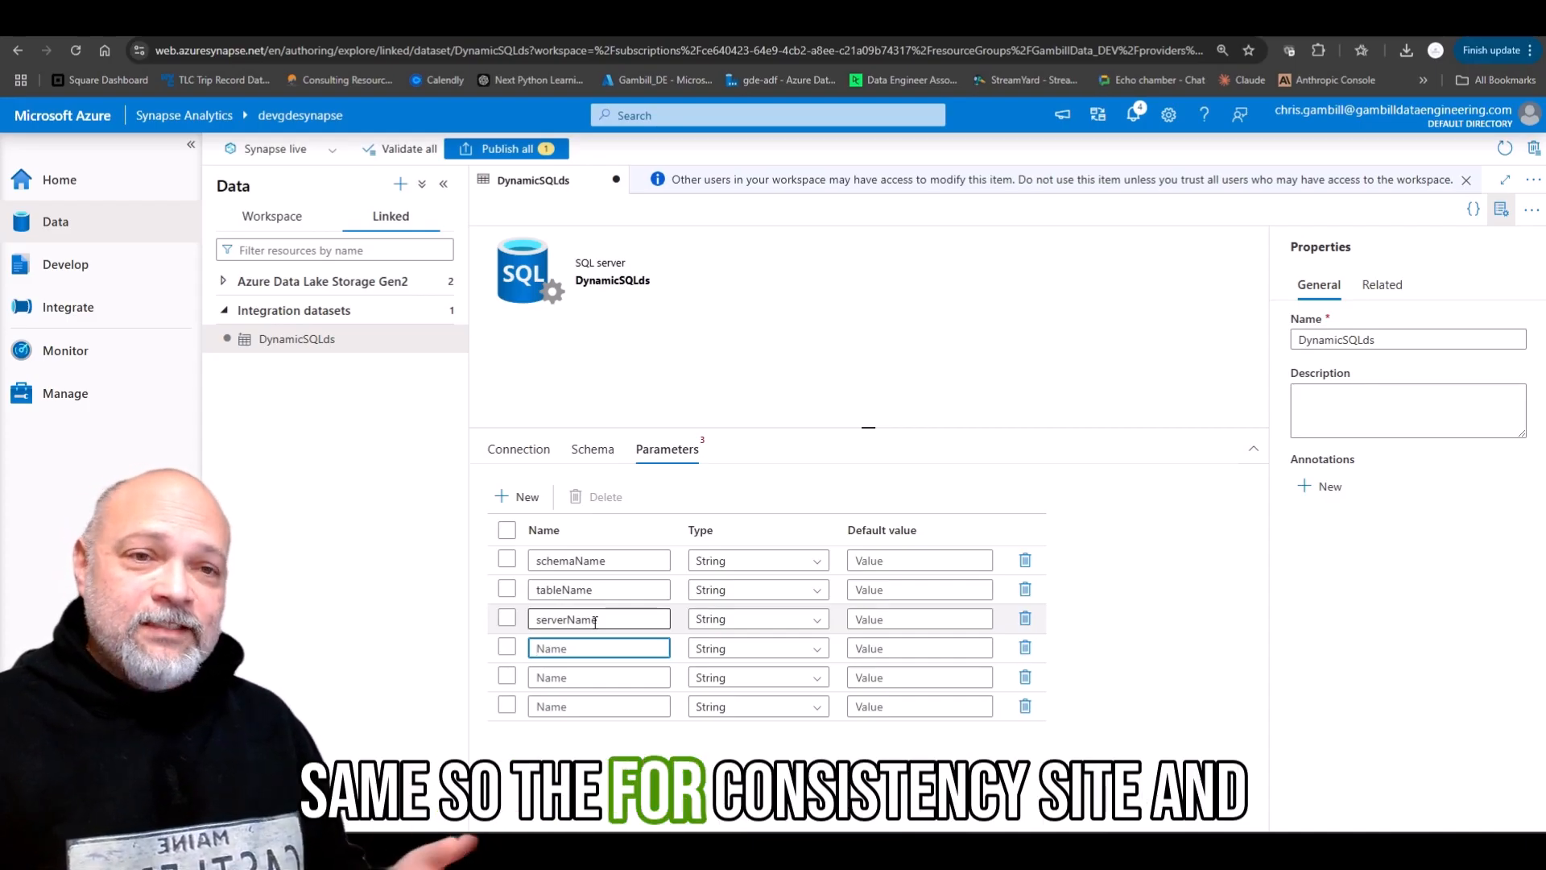
- Copy the dbName property name from the DynamicSQL linked service properties and use it as the fourth dataset parameter's name
left_click(540, 456)
left_click_drag(749, 608, 690, 616)
key("ctrl+c")
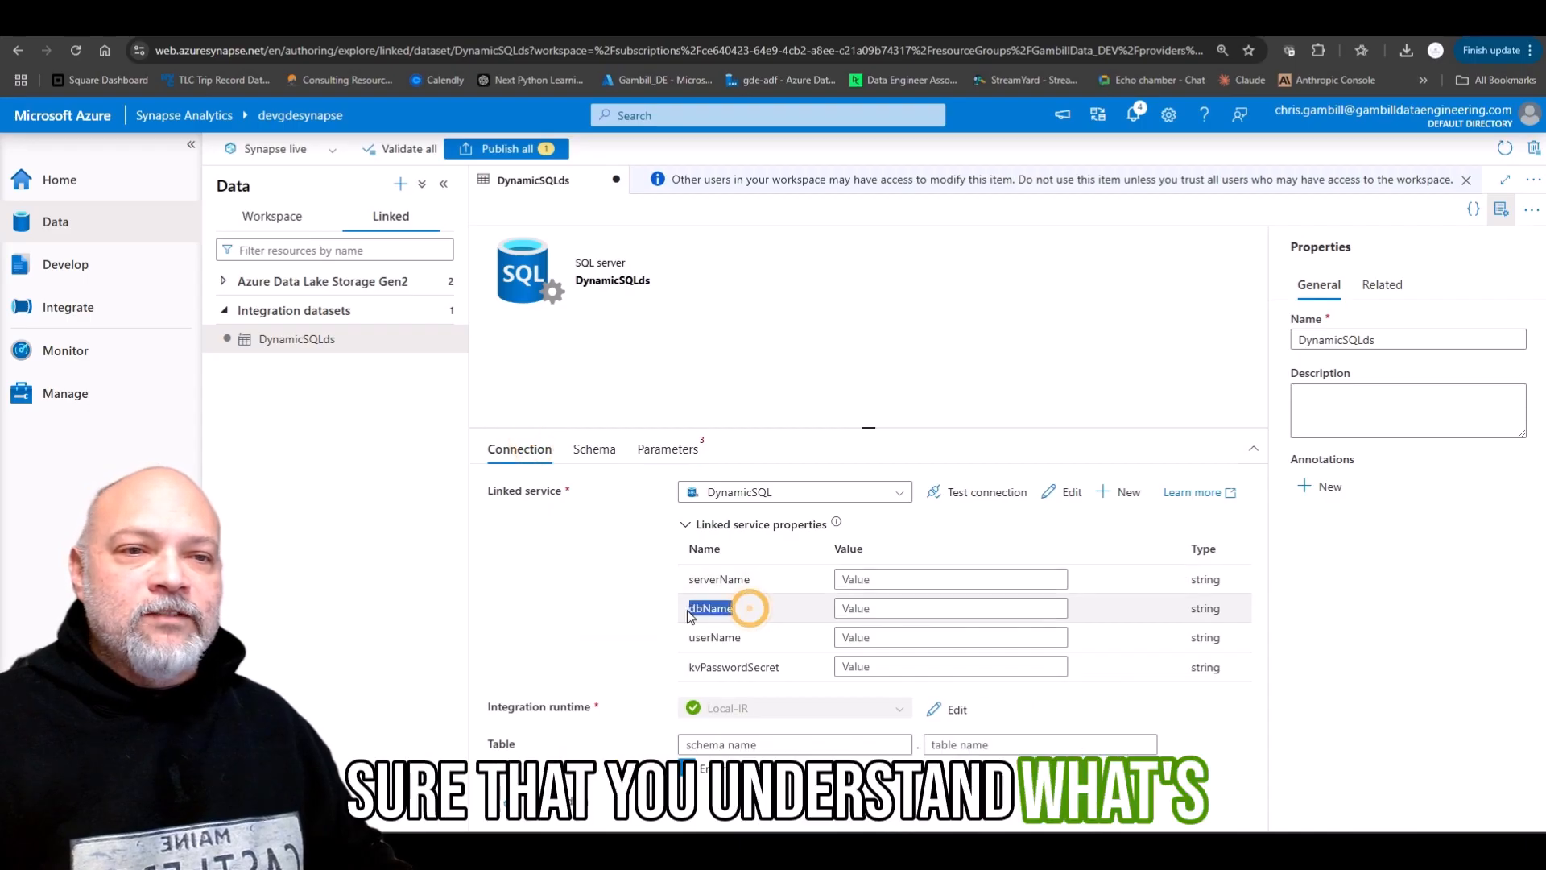
left_click(665, 449)
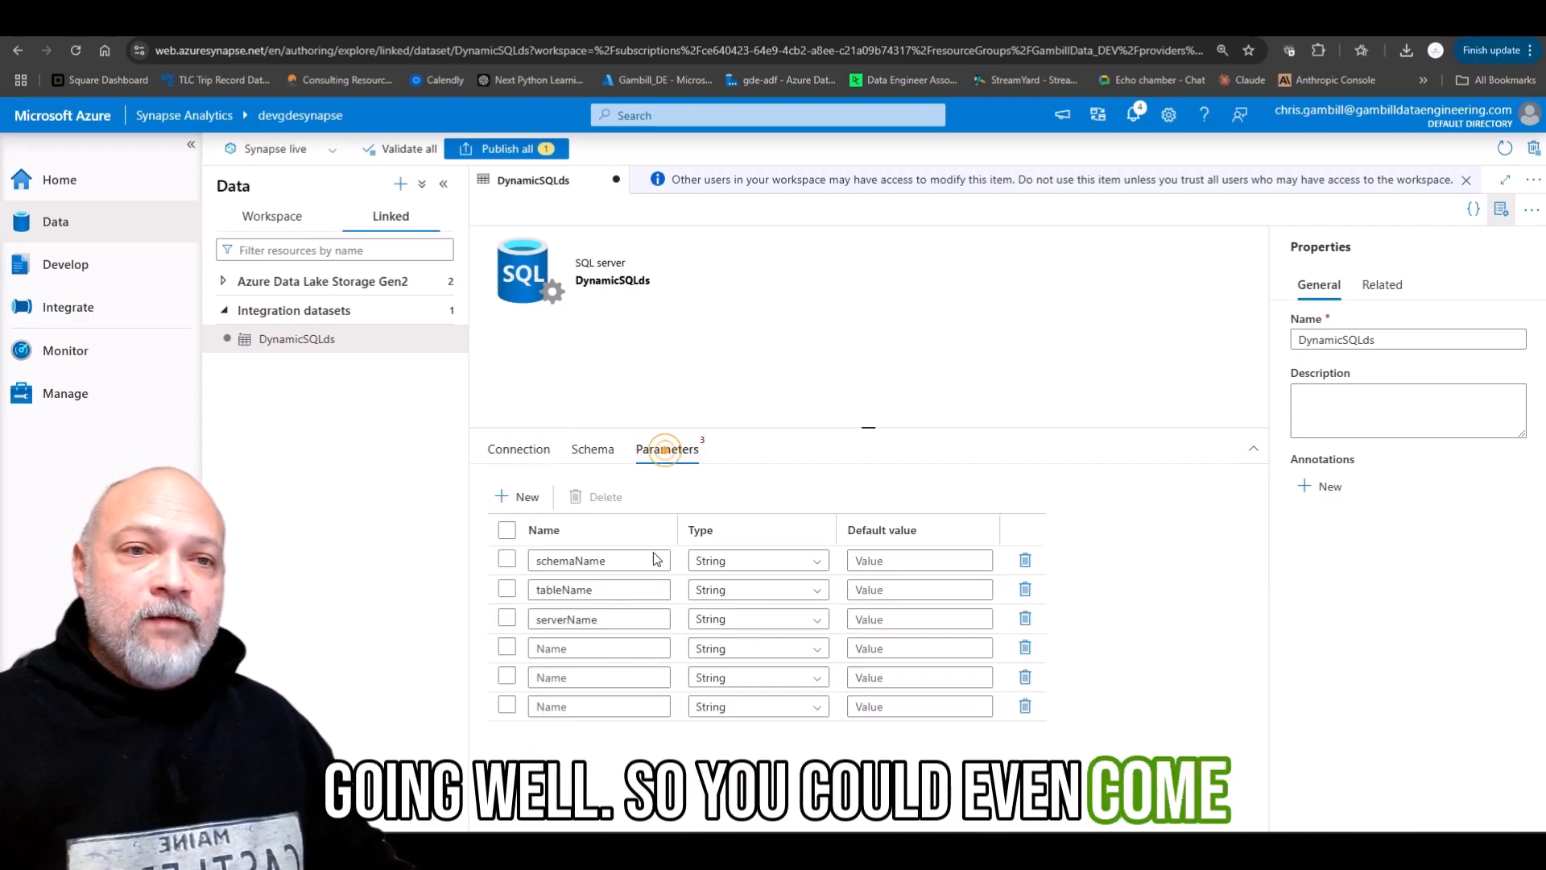
left_click(596, 649)
key("ctrl+v")
- Name the fifth dataset parameter userName, copied from the linked service properties
left_click(508, 452)
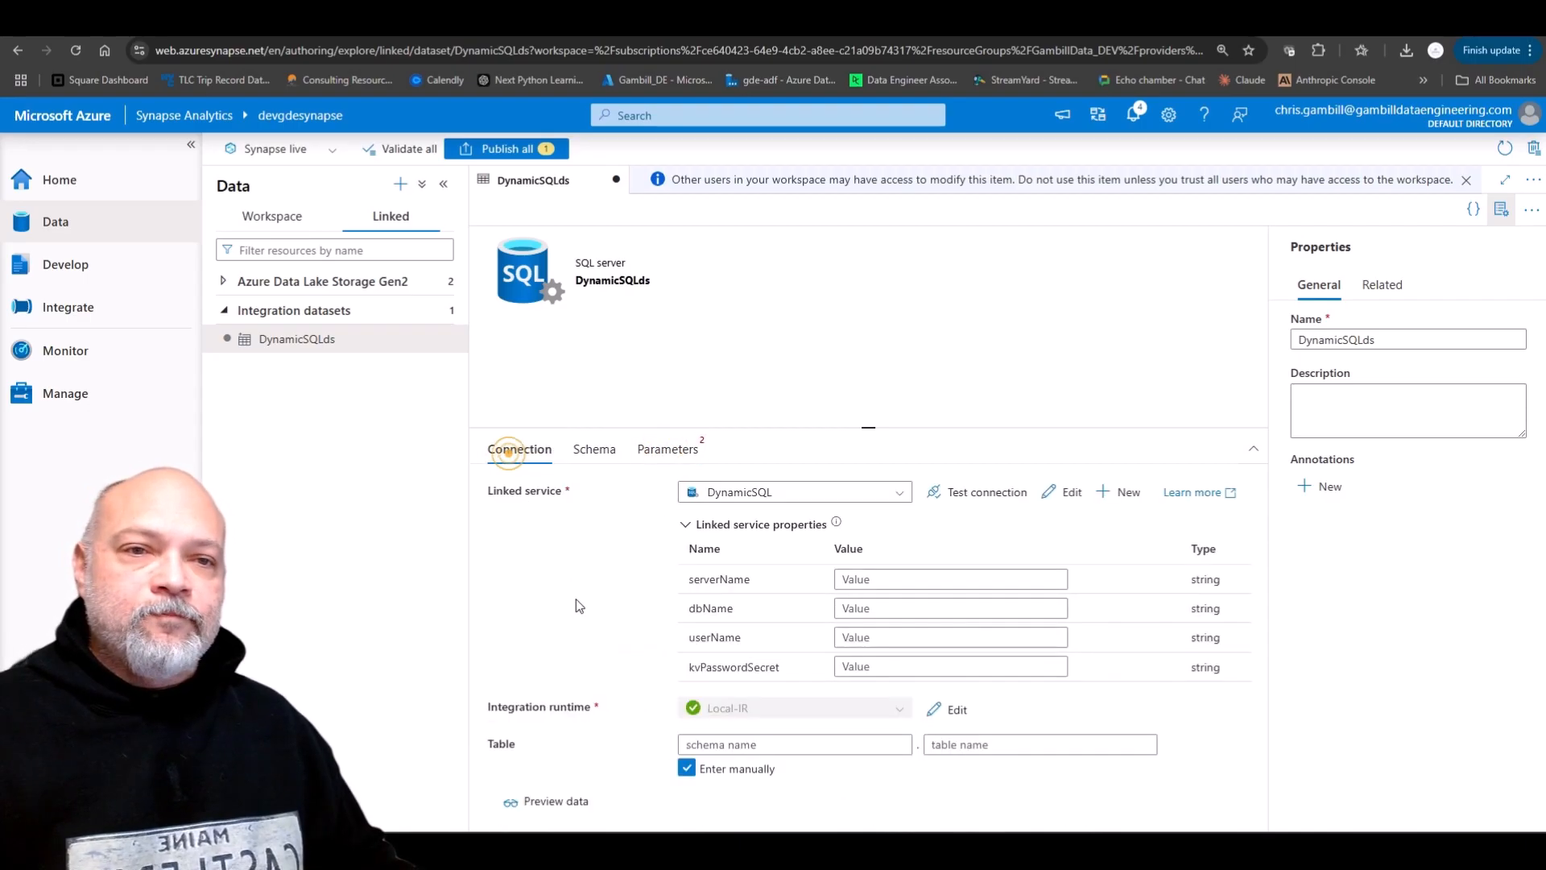
left_click_drag(741, 638, 689, 639)
key("ctrl+c")
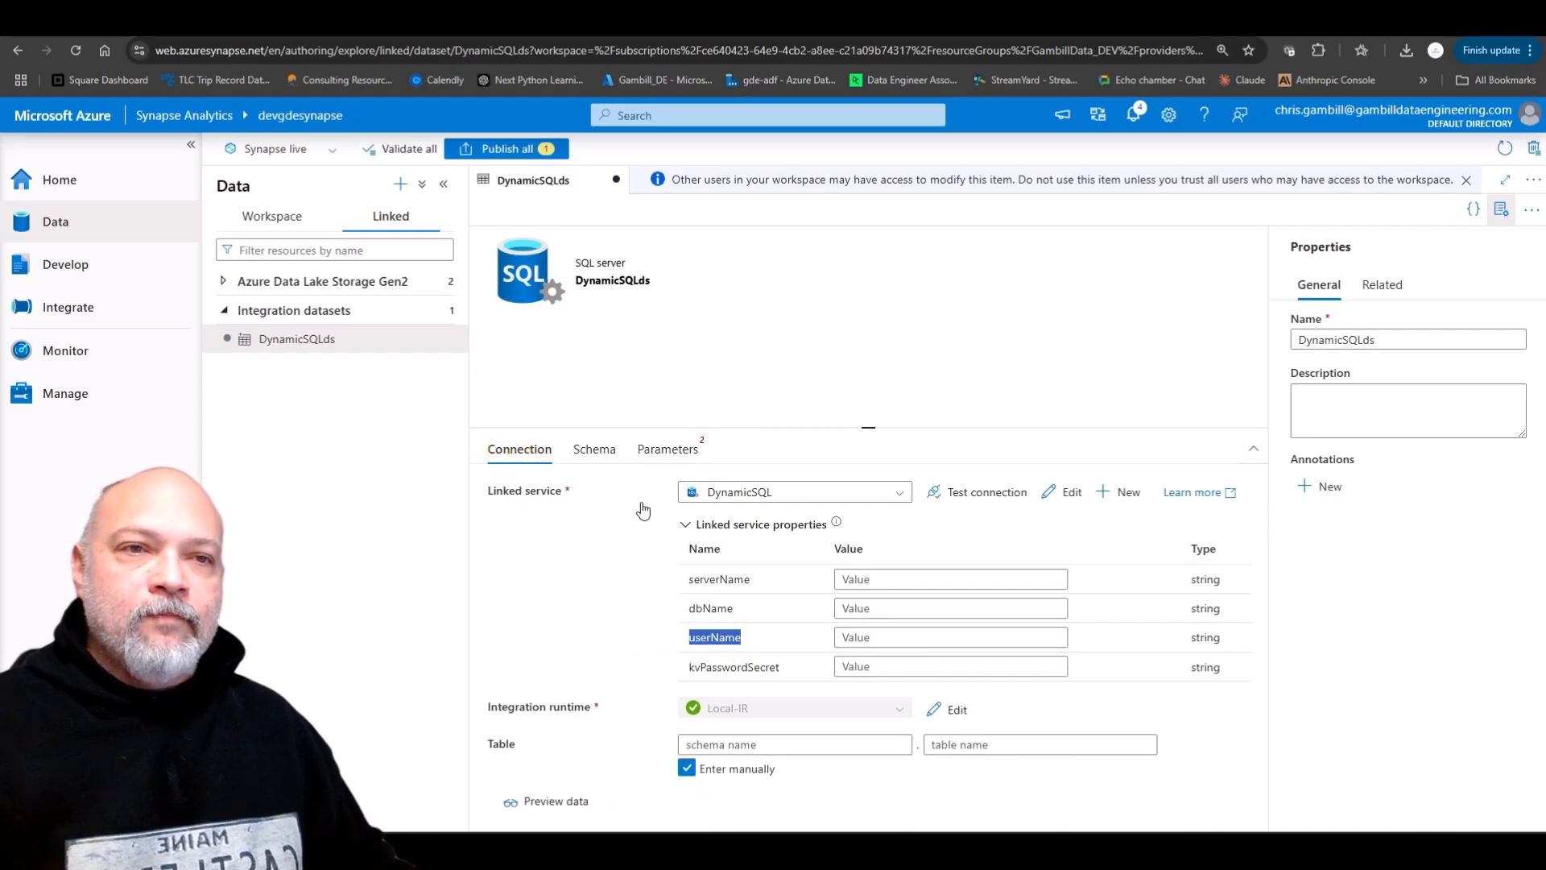
left_click(651, 450)
key("ctrl+v")
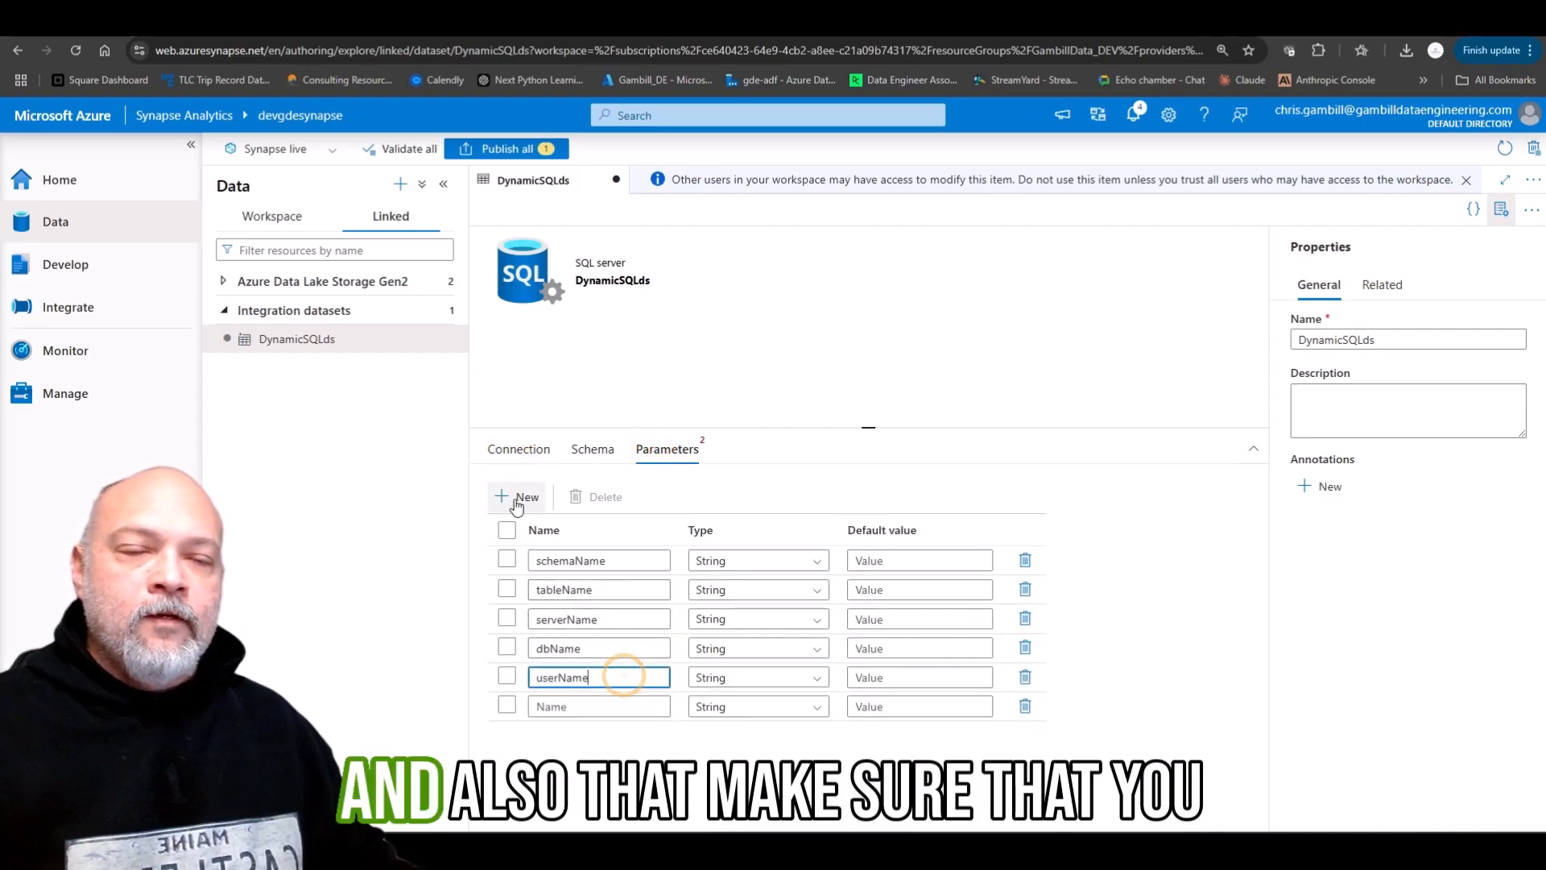
- Name the sixth dataset parameter kvPasswordSecret, matching the linked service property exactly
left_click(516, 451)
left_click_drag(786, 667, 691, 671)
left_click(661, 449)
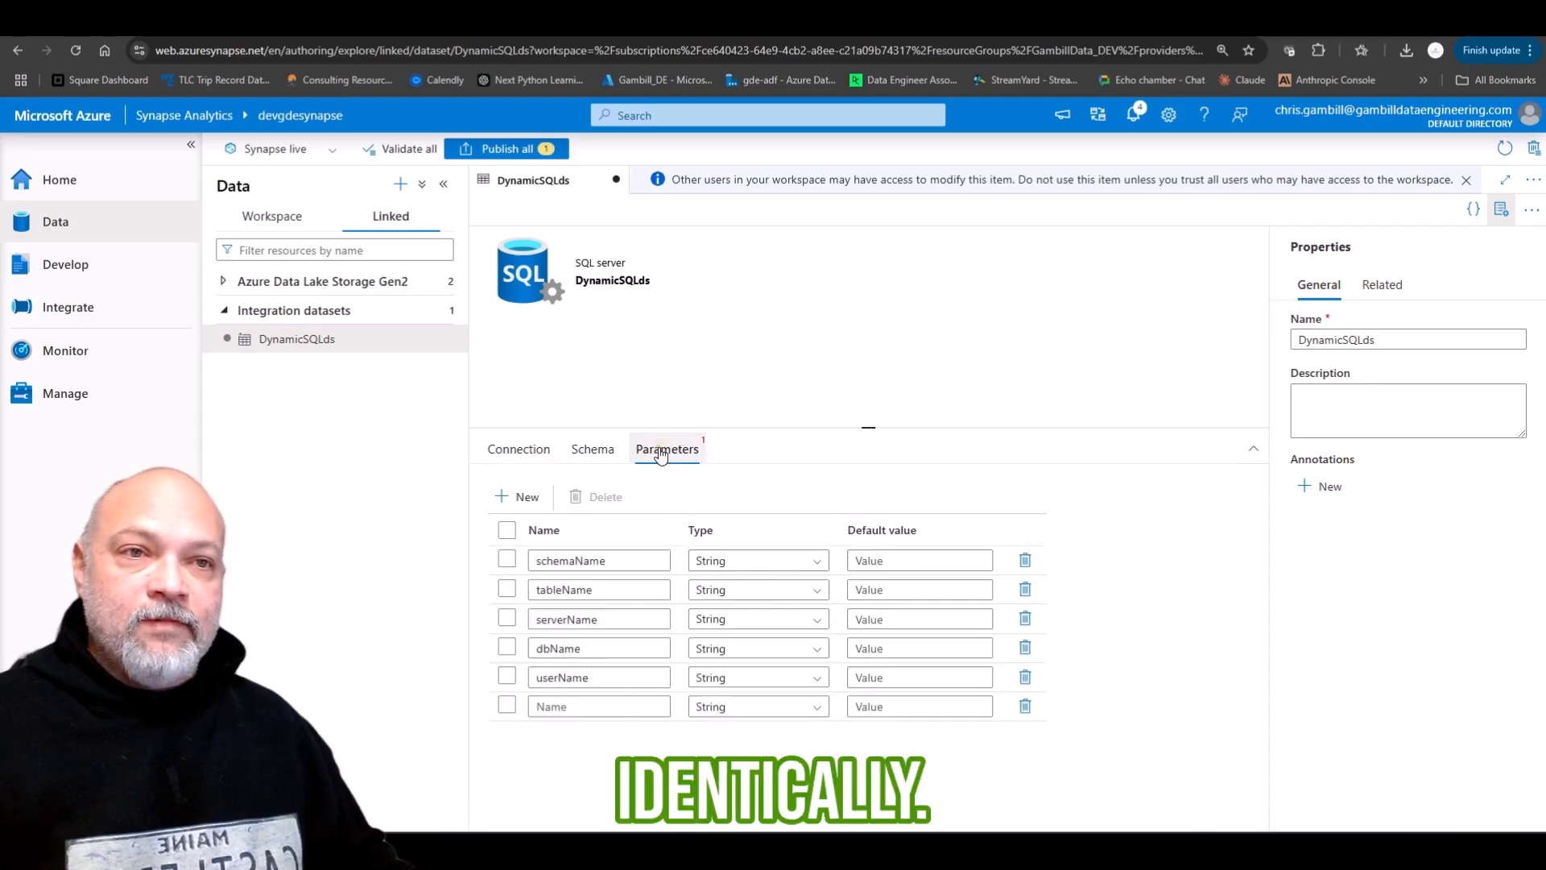
left_click(607, 706)
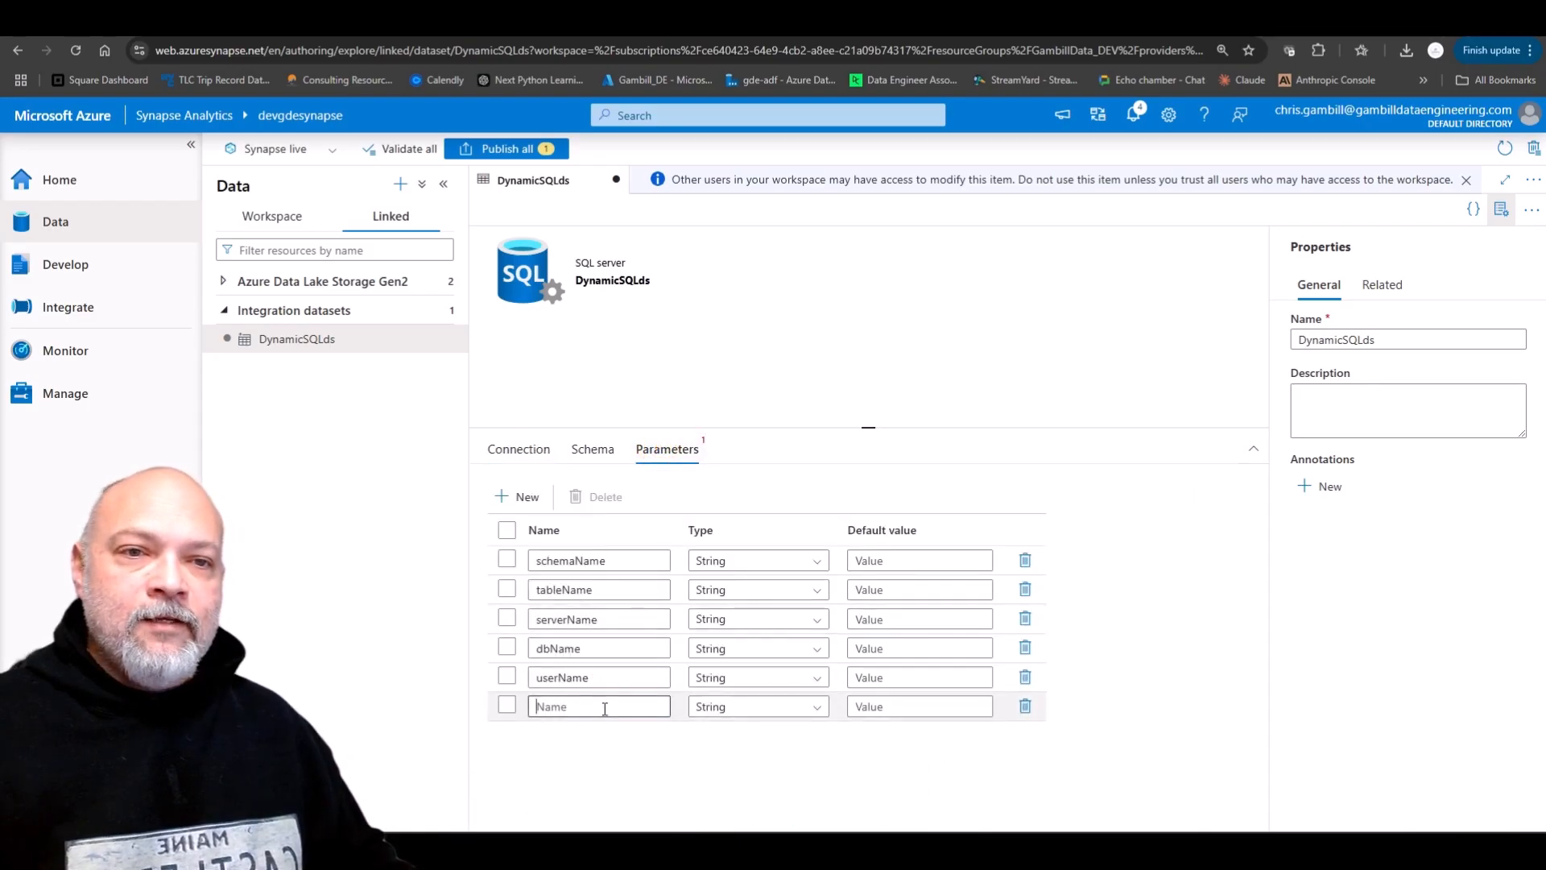
left_click(530, 451)
left_click(649, 459)
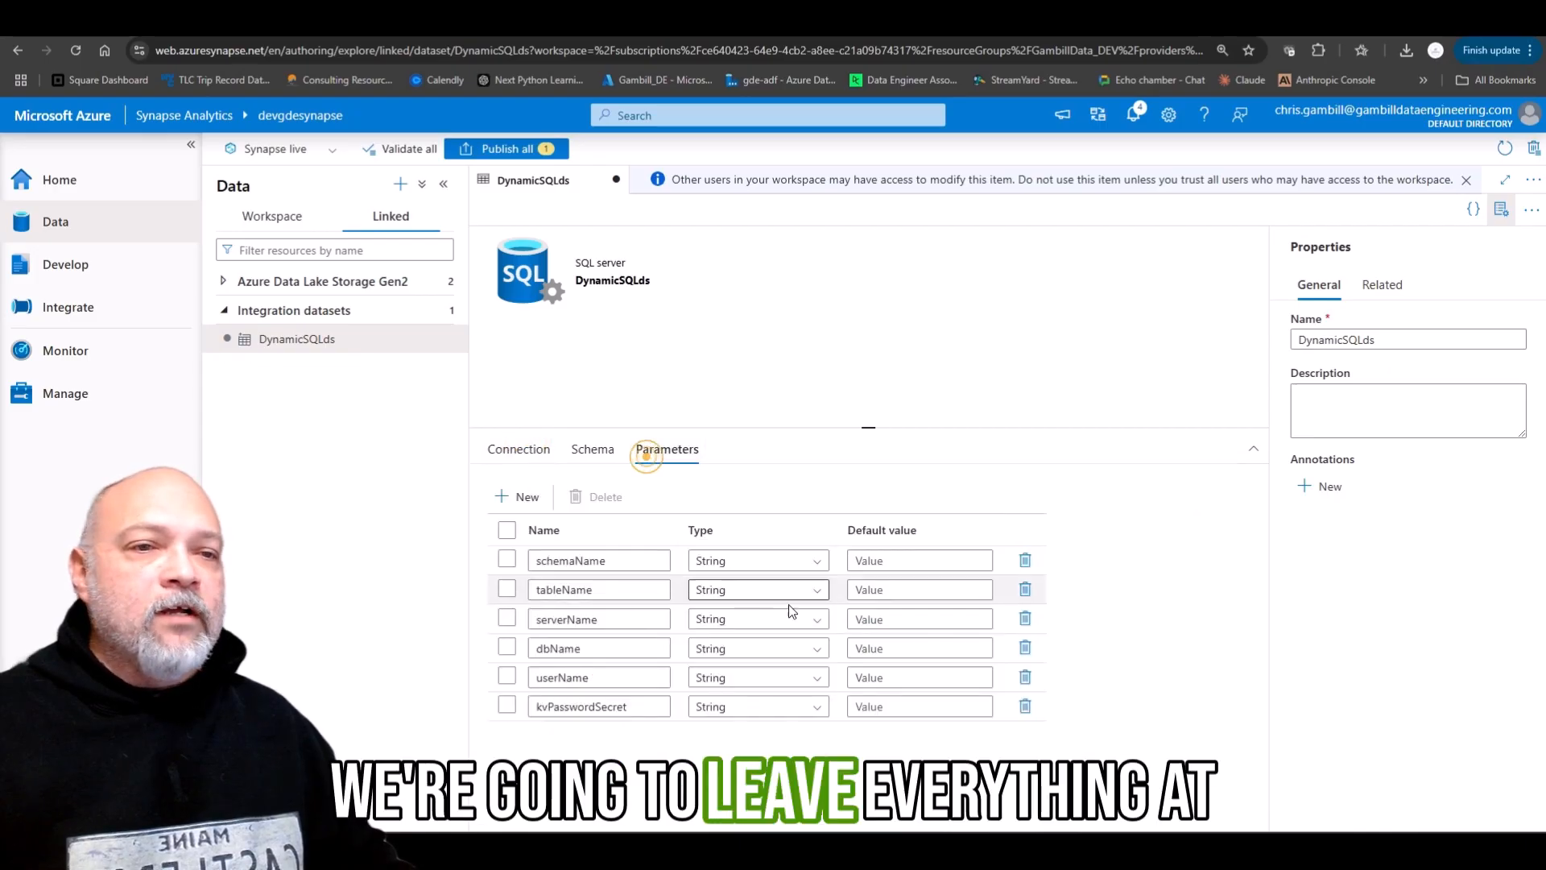
- Look through the data types available for the kvPasswordSecret parameter
left_click(781, 709)
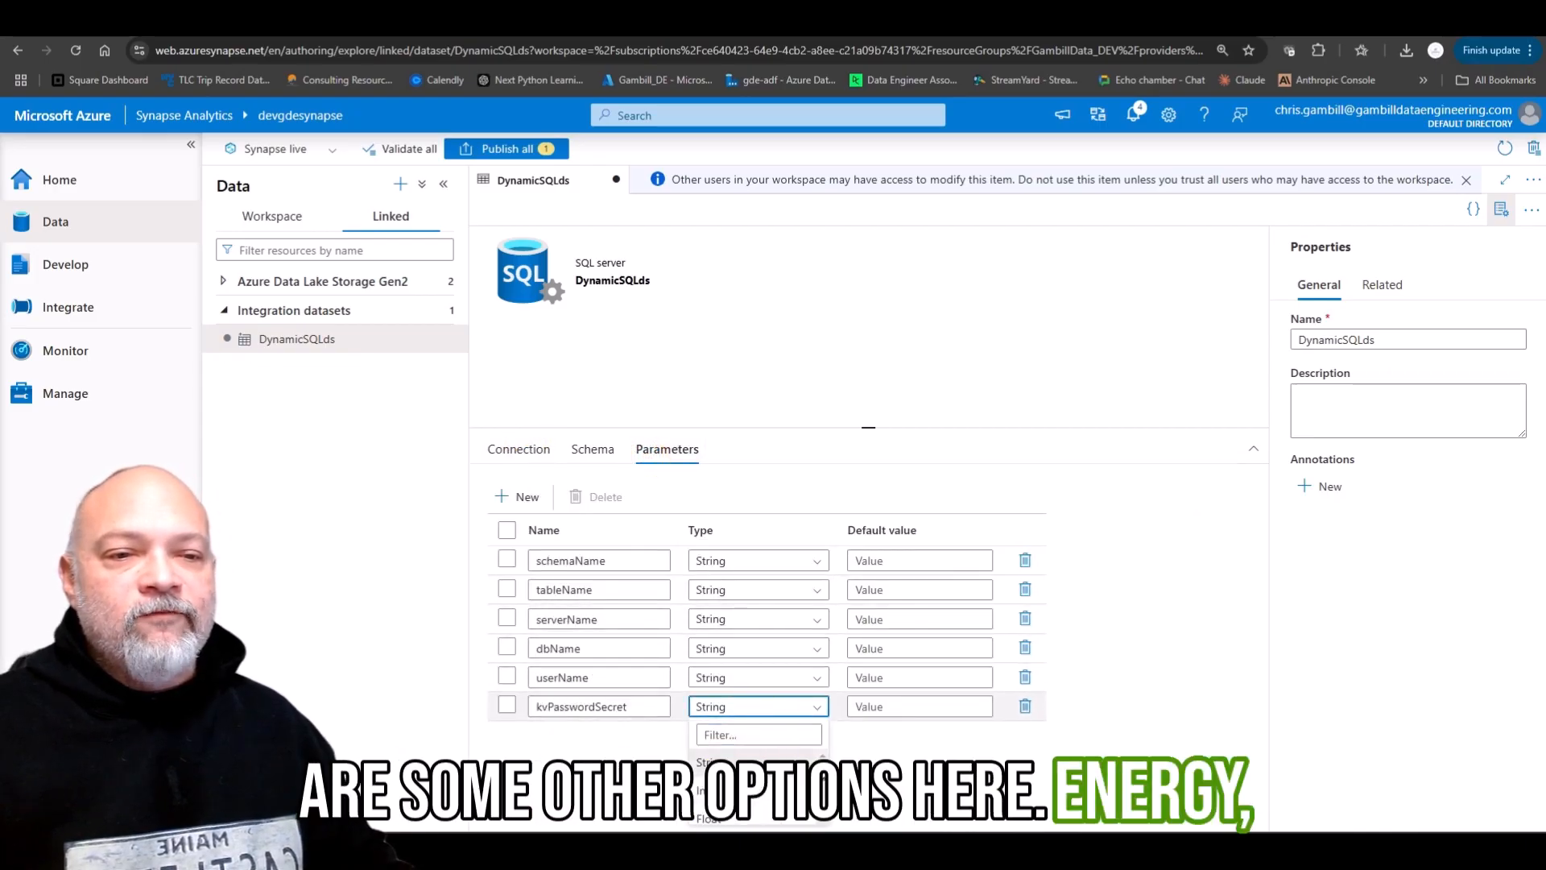
left_click_drag(820, 765, 823, 781)
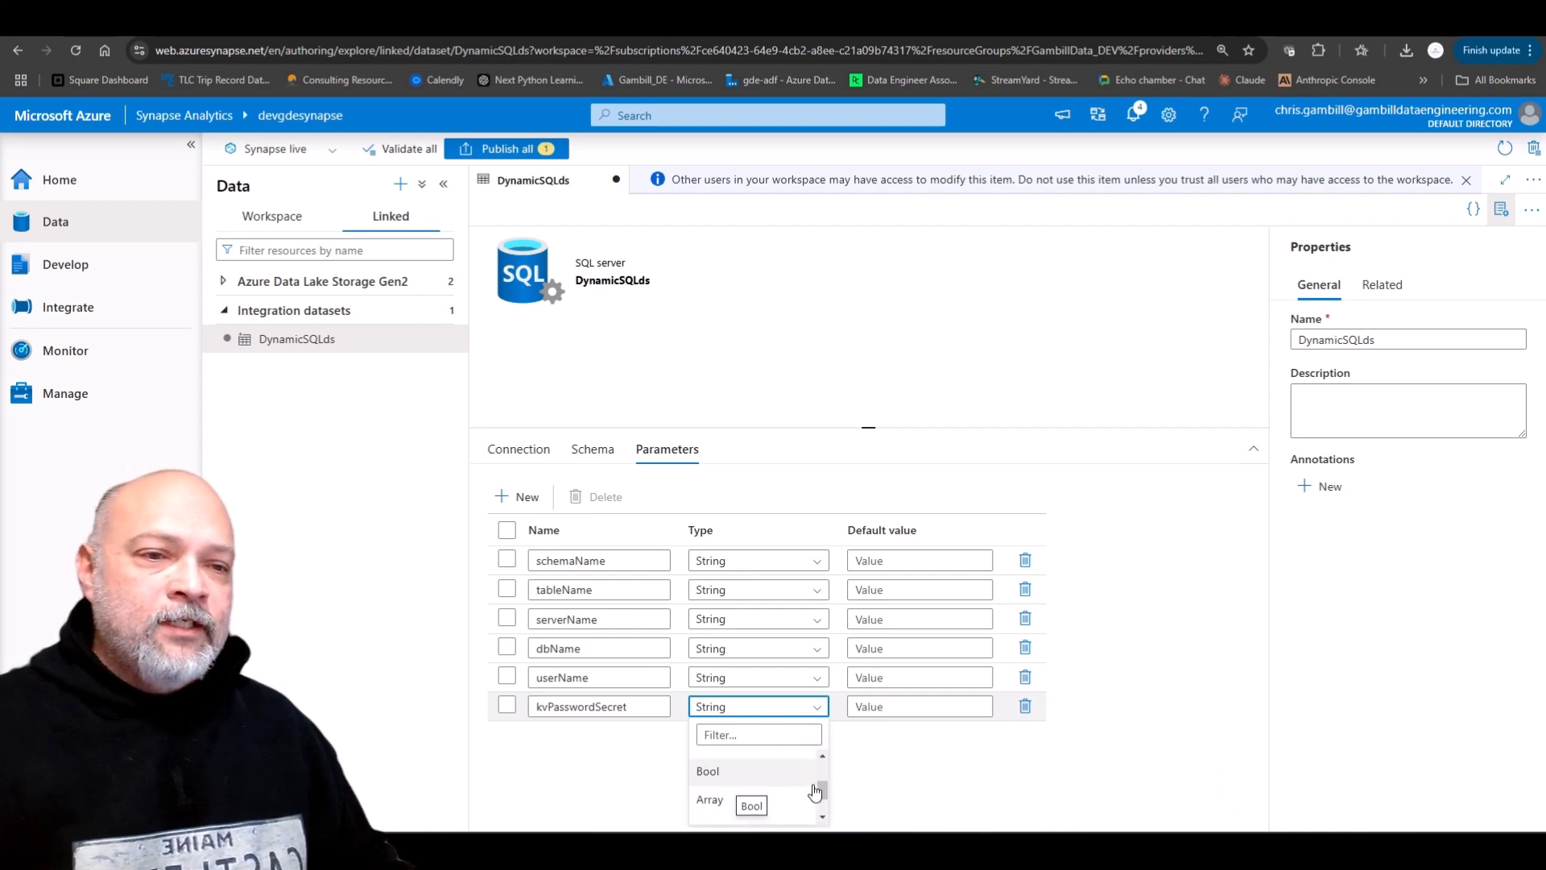
left_click_drag(823, 786, 823, 805)
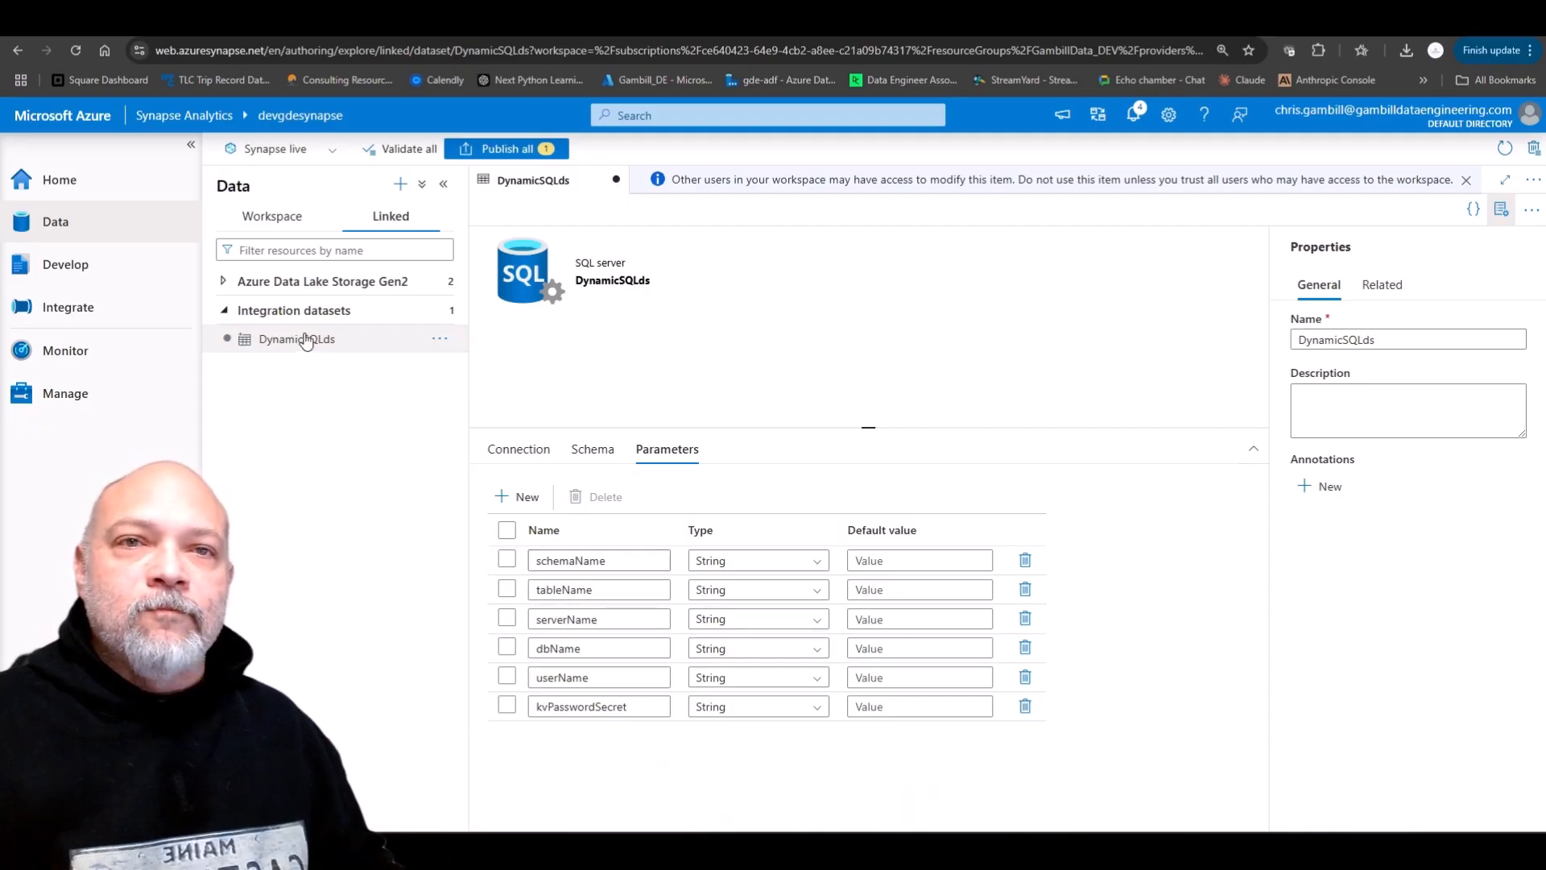
left_click(537, 455)
left_click(922, 576)
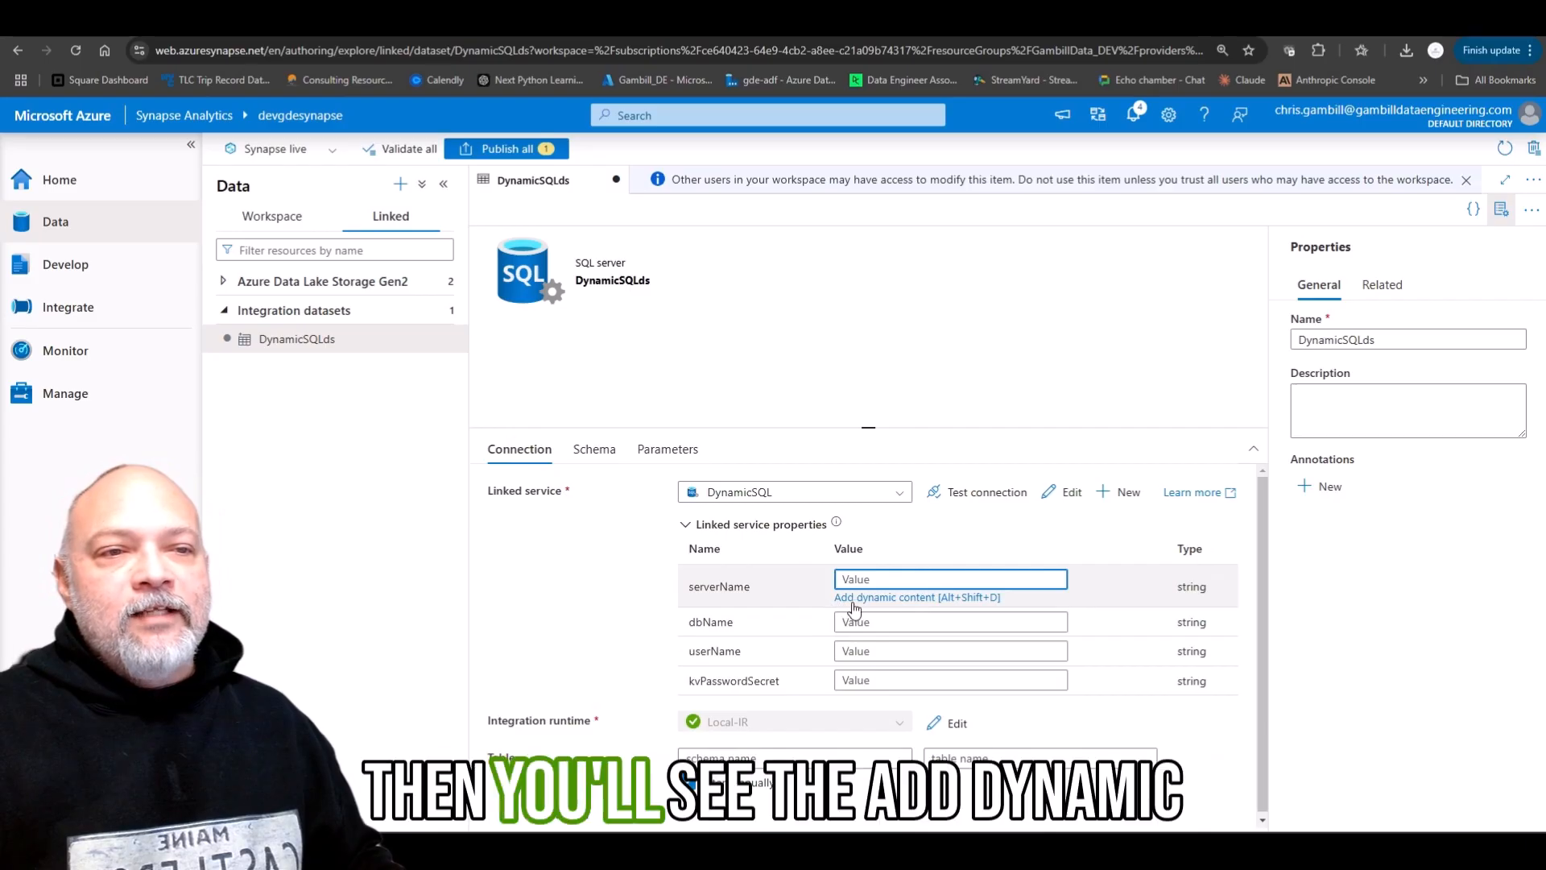
left_click(930, 600)
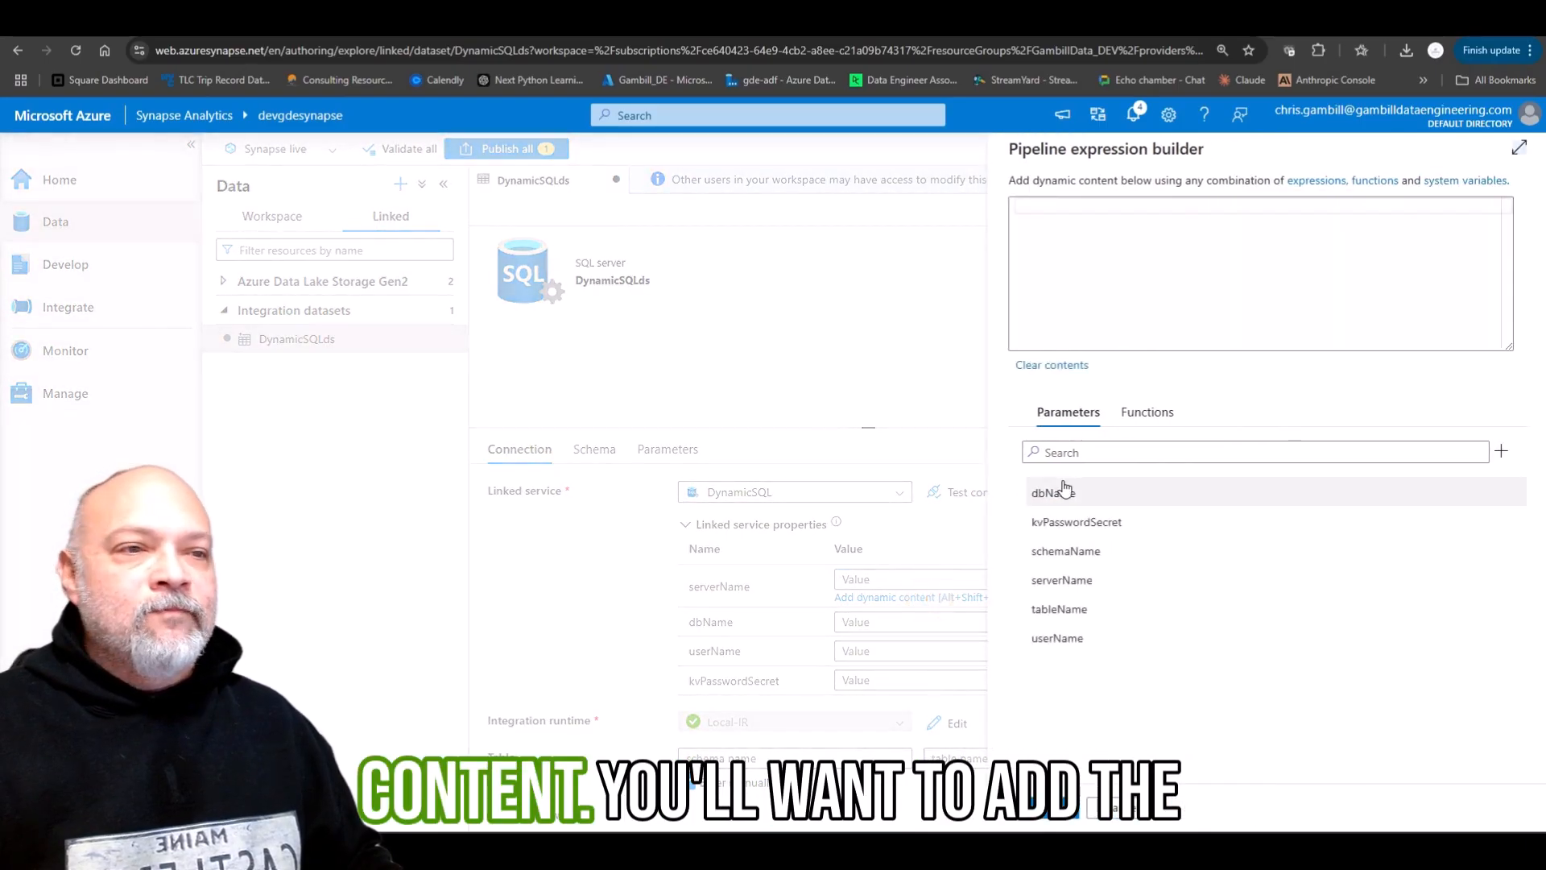
left_click(1057, 582)
left_click(1044, 807)
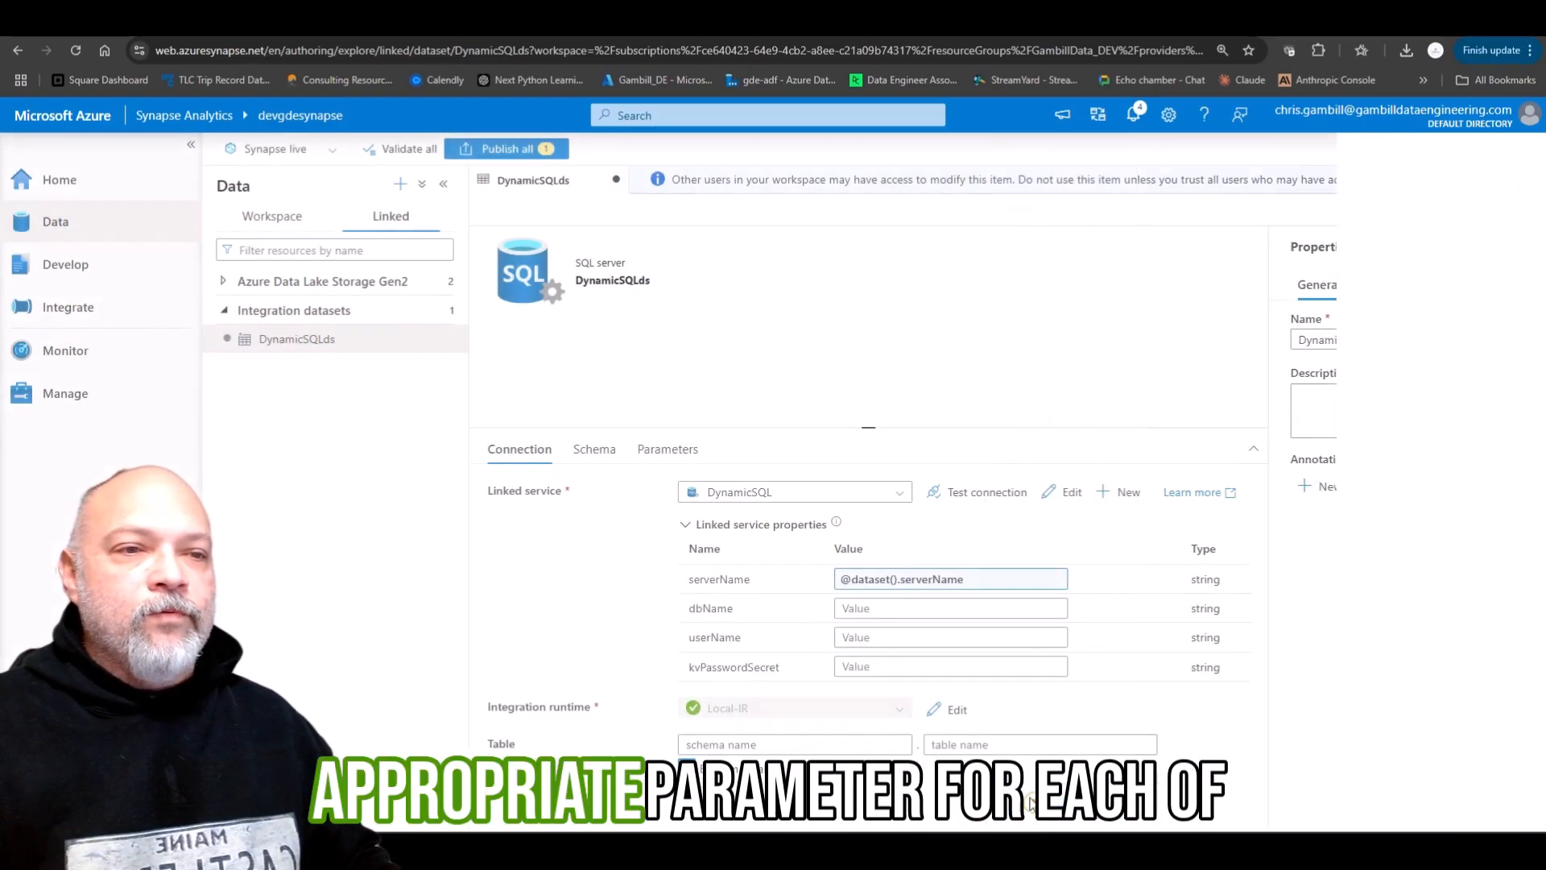
left_click(871, 627)
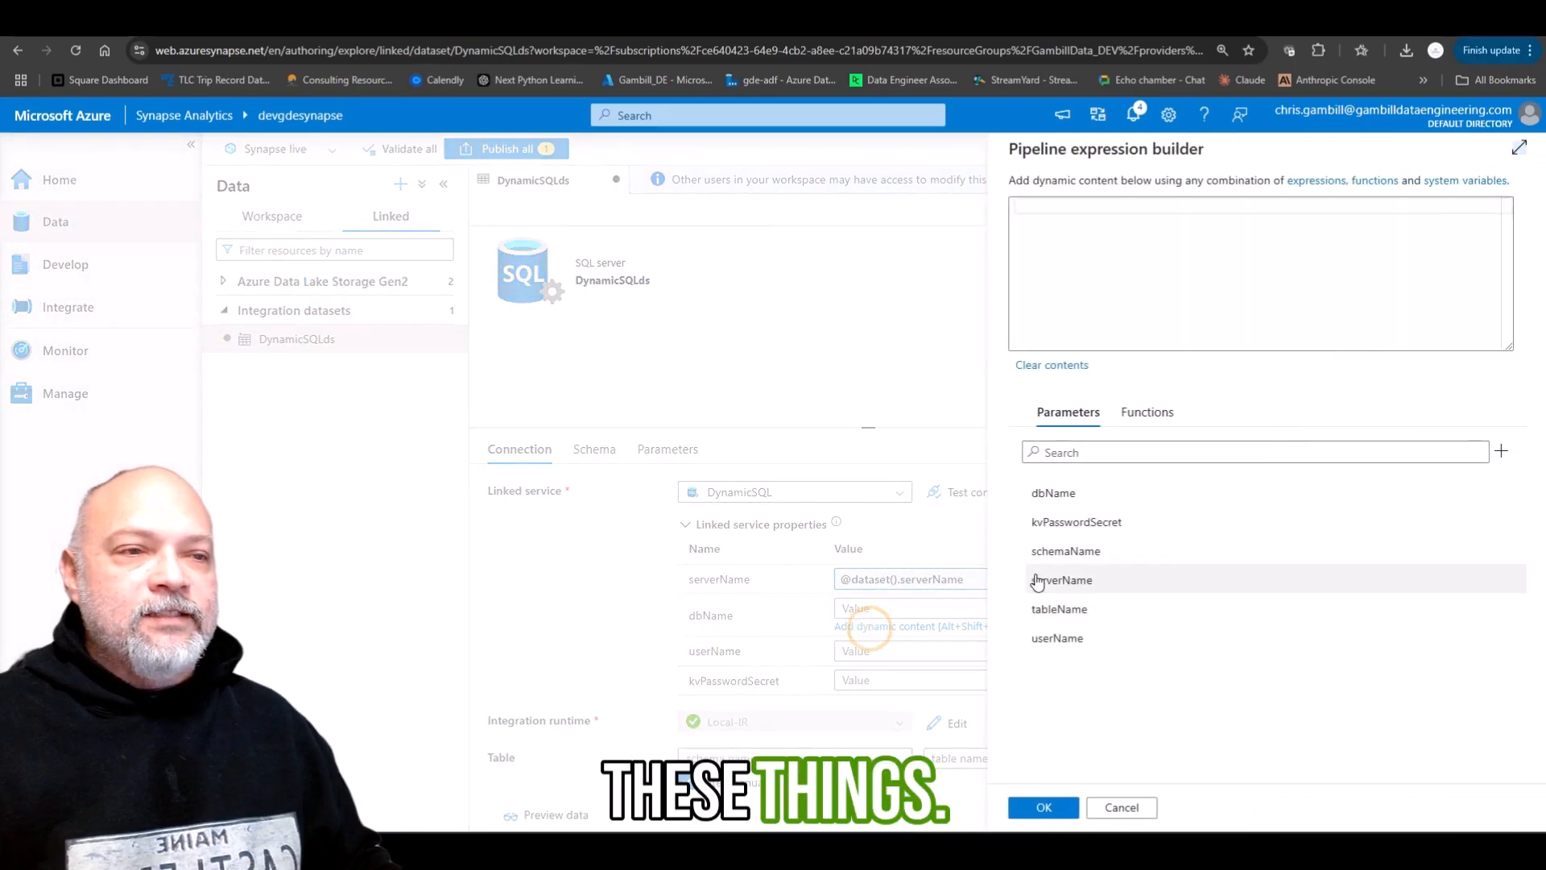
left_click(1057, 501)
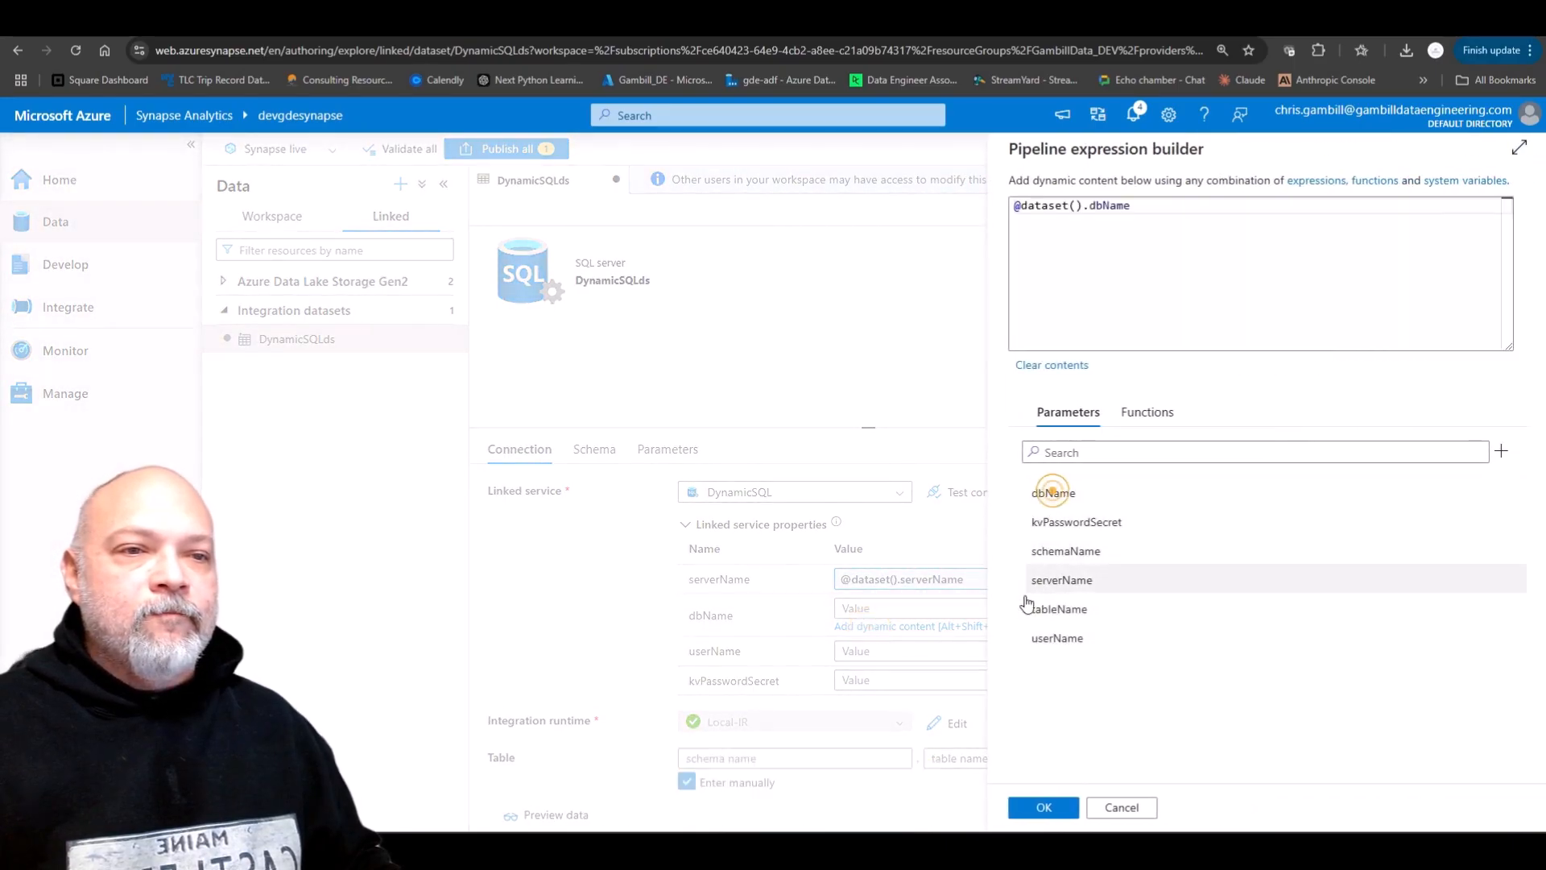
left_click(1043, 809)
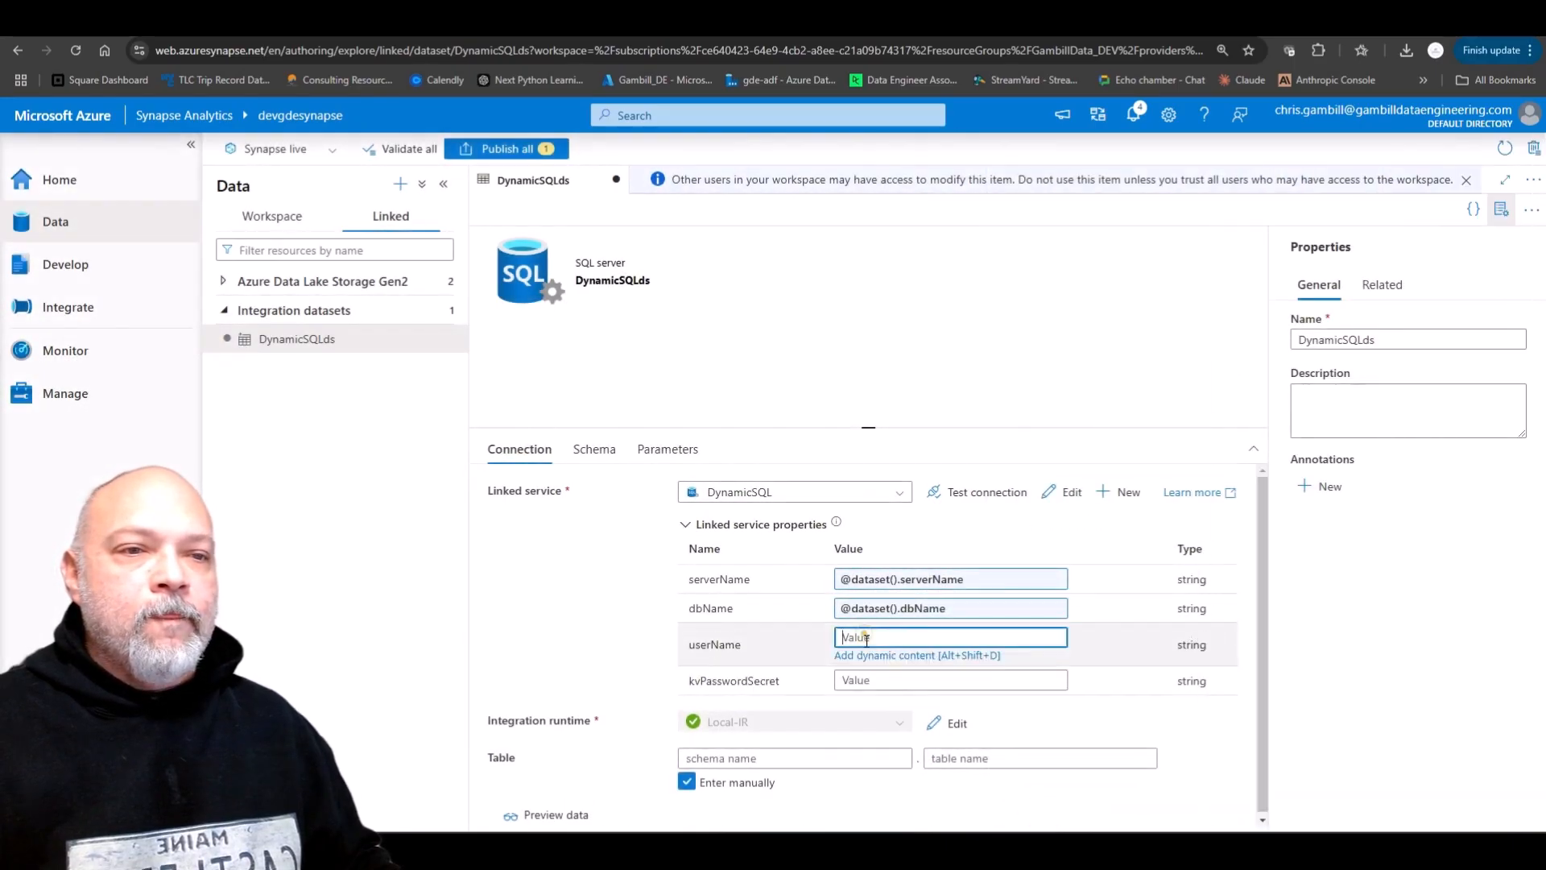
left_click(873, 655)
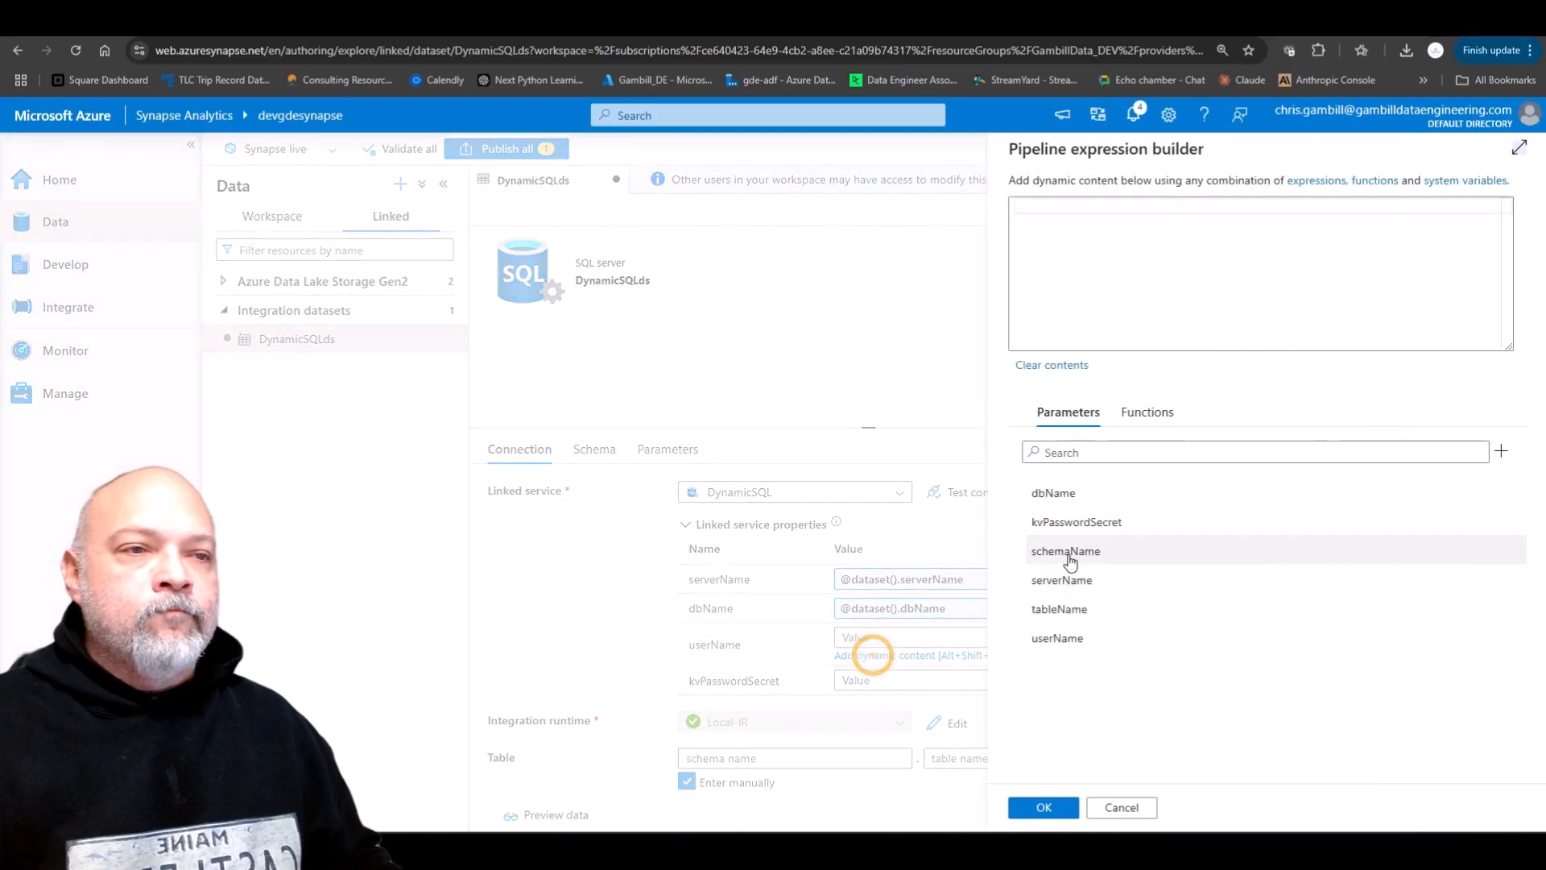
left_click(1070, 636)
left_click(1042, 808)
left_click(889, 667)
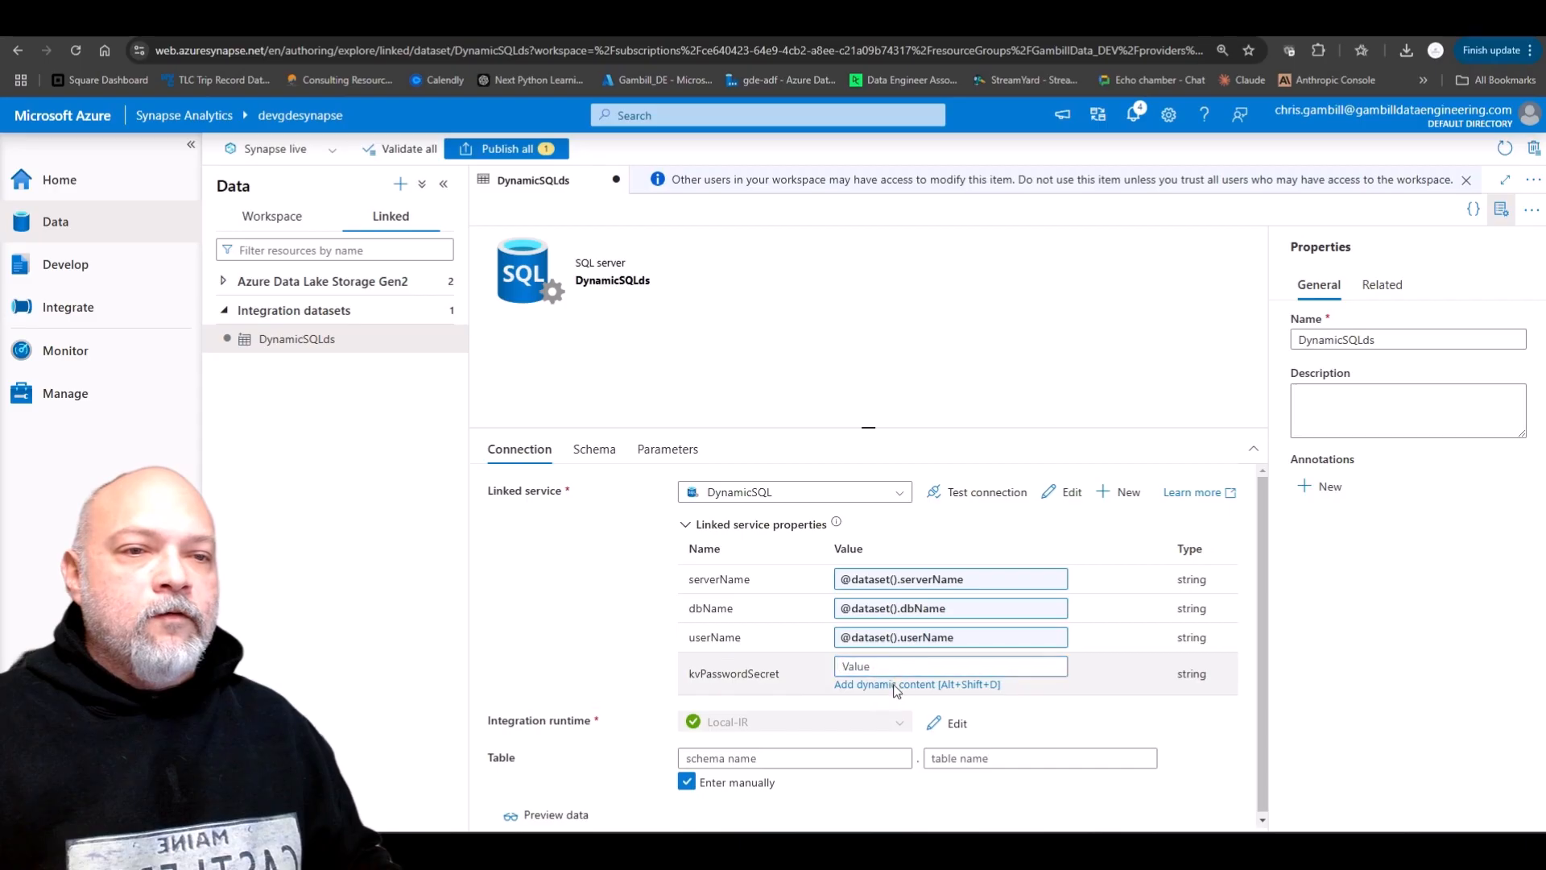
left_click(896, 686)
left_click(1057, 523)
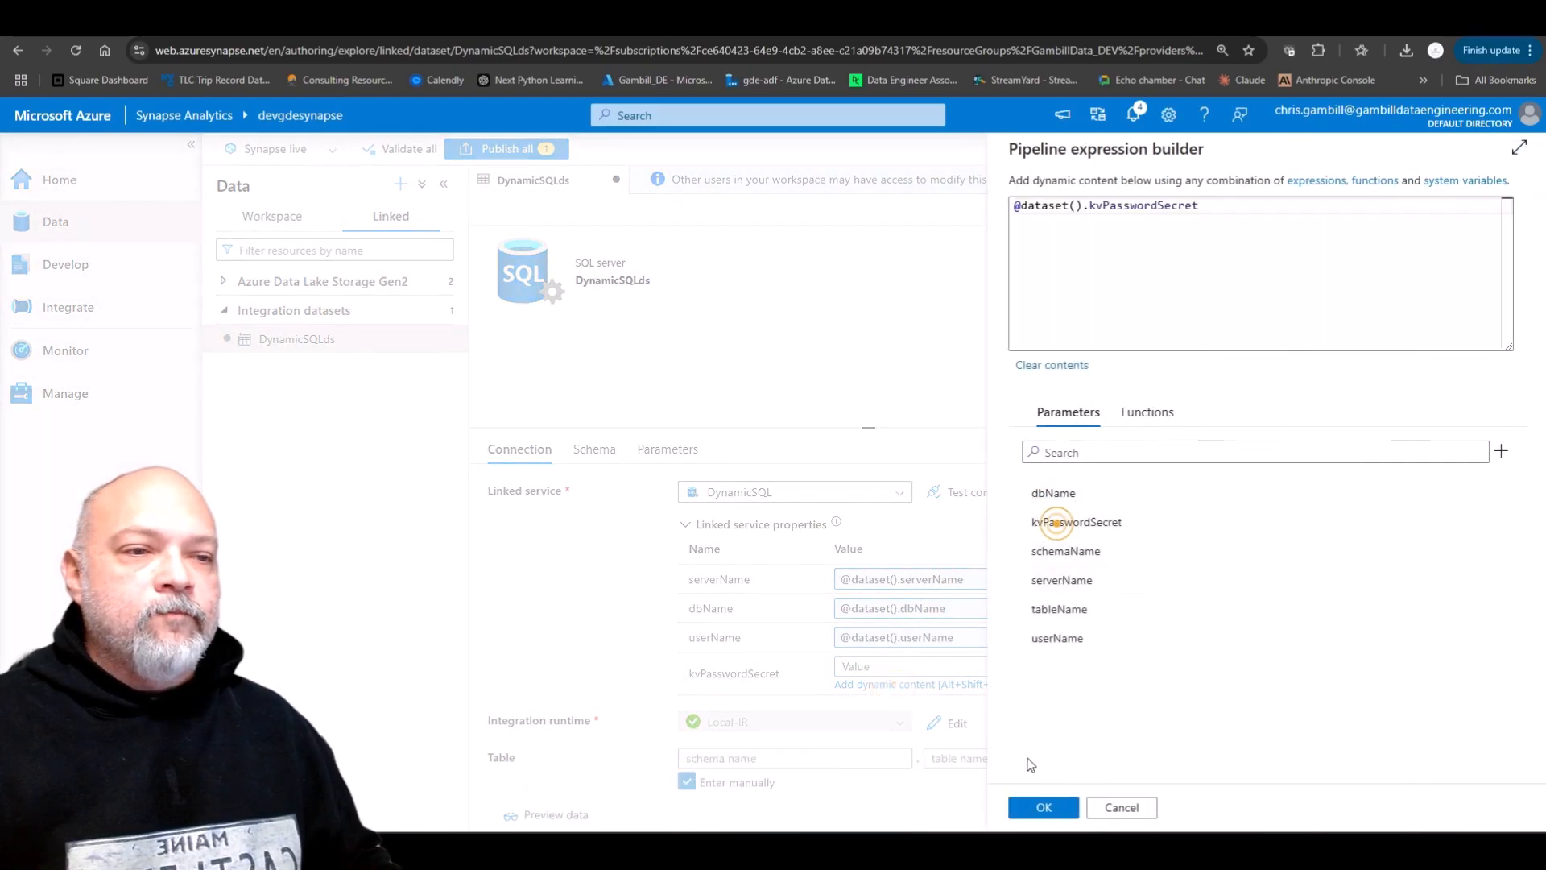
left_click(1043, 808)
left_click(700, 743)
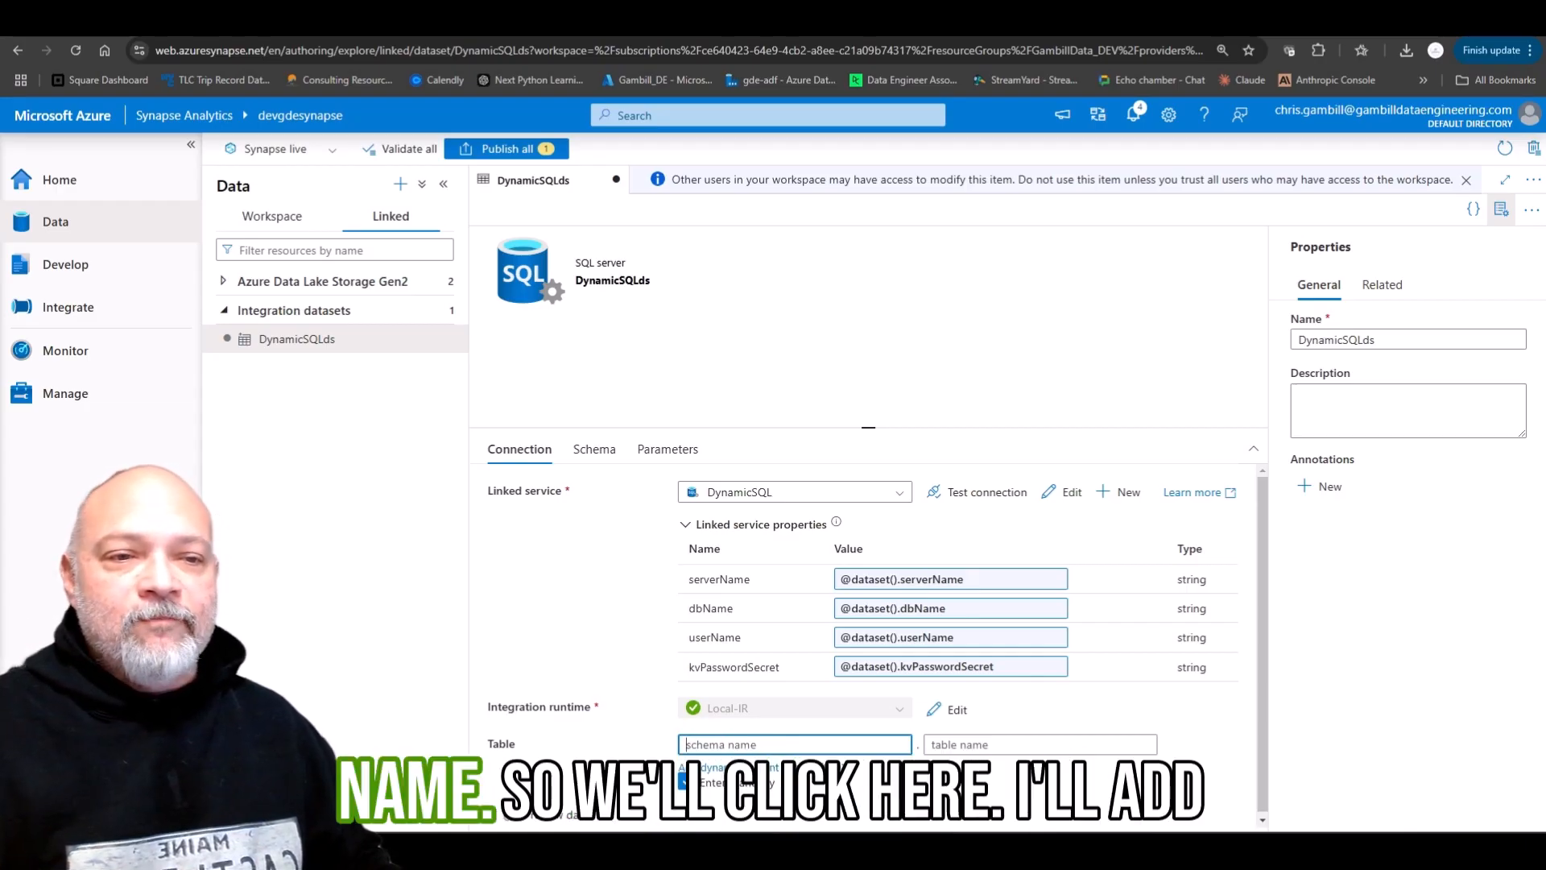
left_click(757, 767)
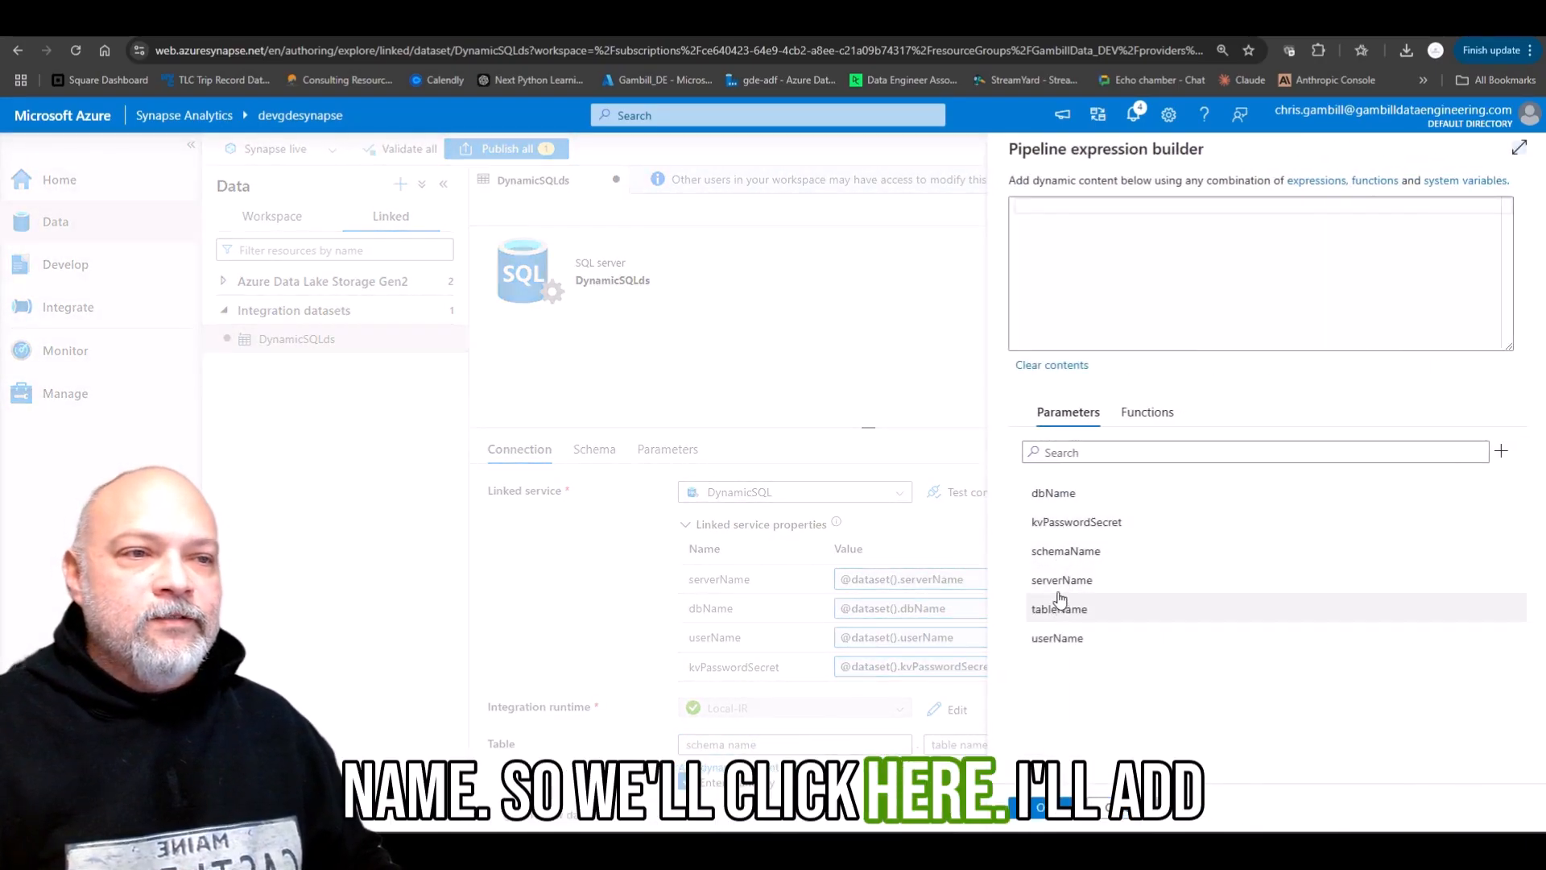
left_click(1063, 551)
left_click(1043, 808)
left_click(999, 743)
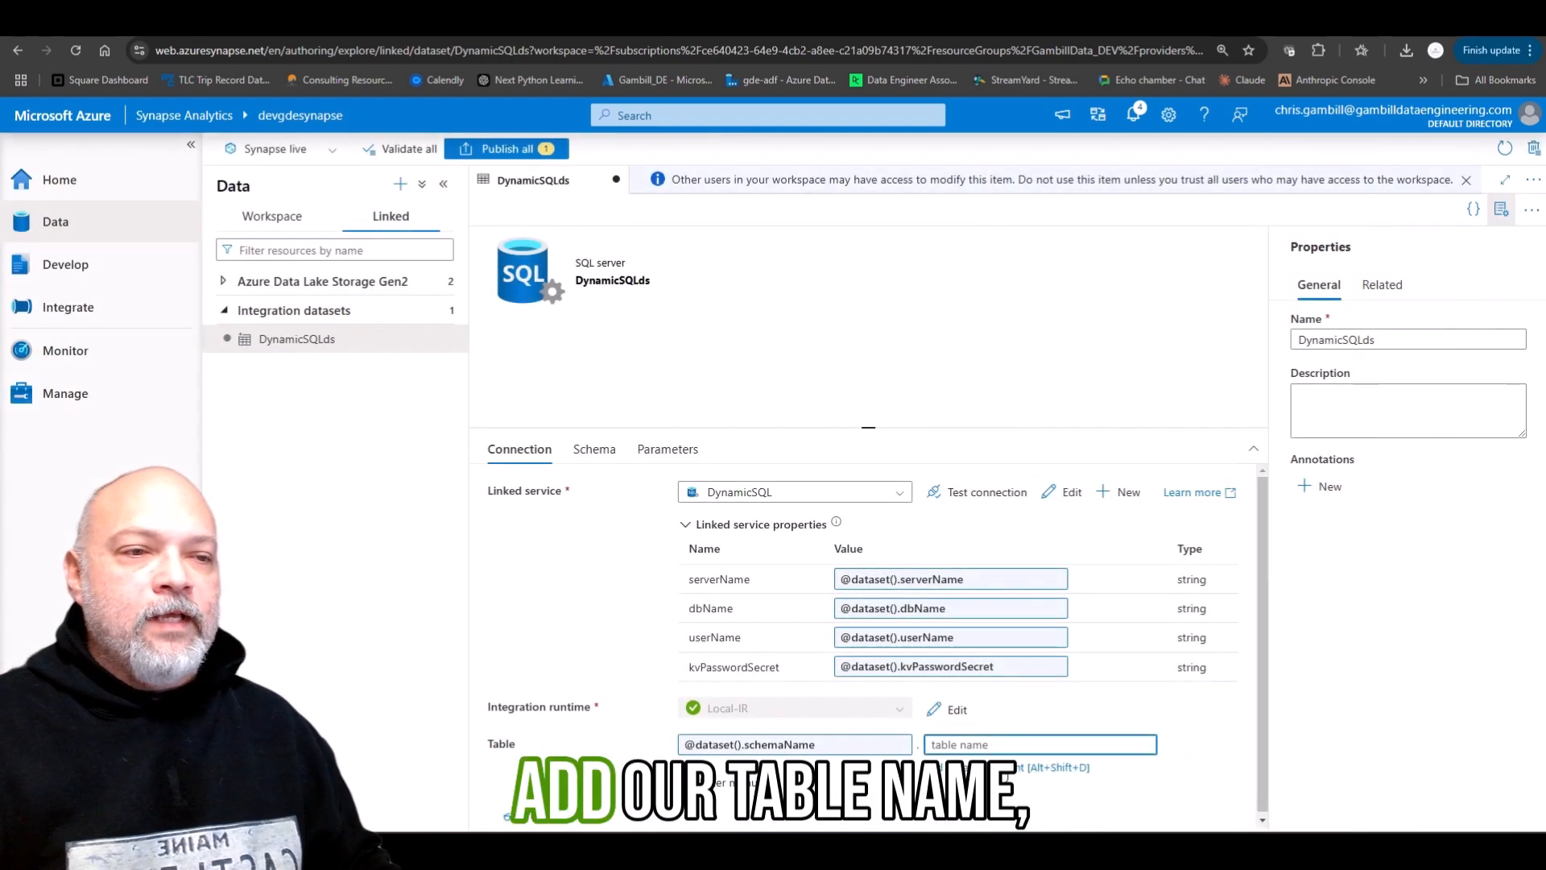
left_click(975, 765)
left_click(1062, 609)
left_click(1035, 807)
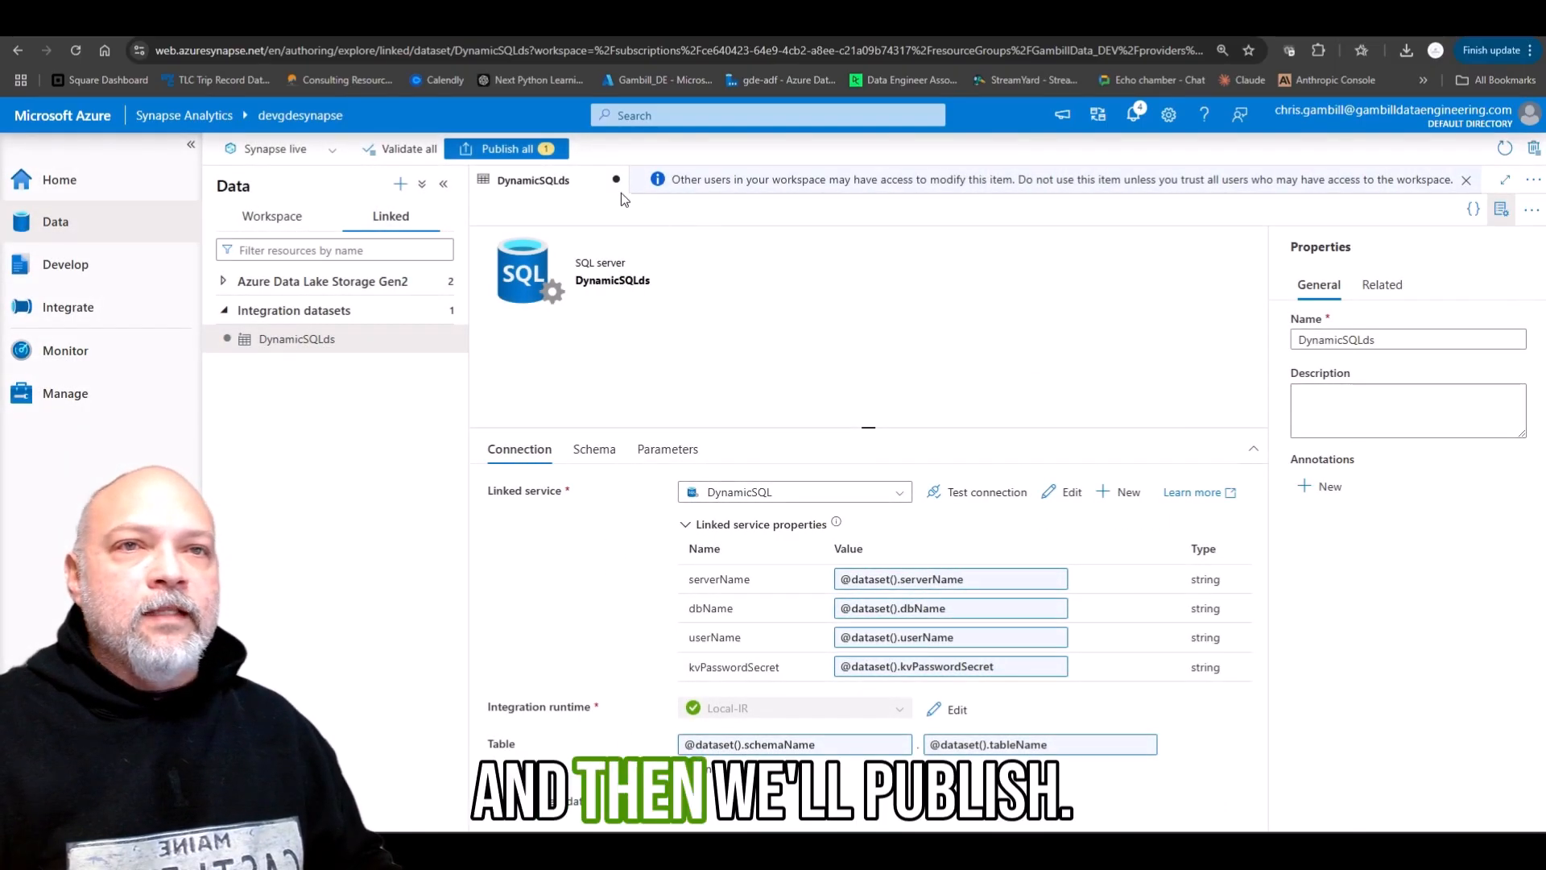
- Publish the new DynamicSQLds dataset to the live environment
left_click(488, 150)
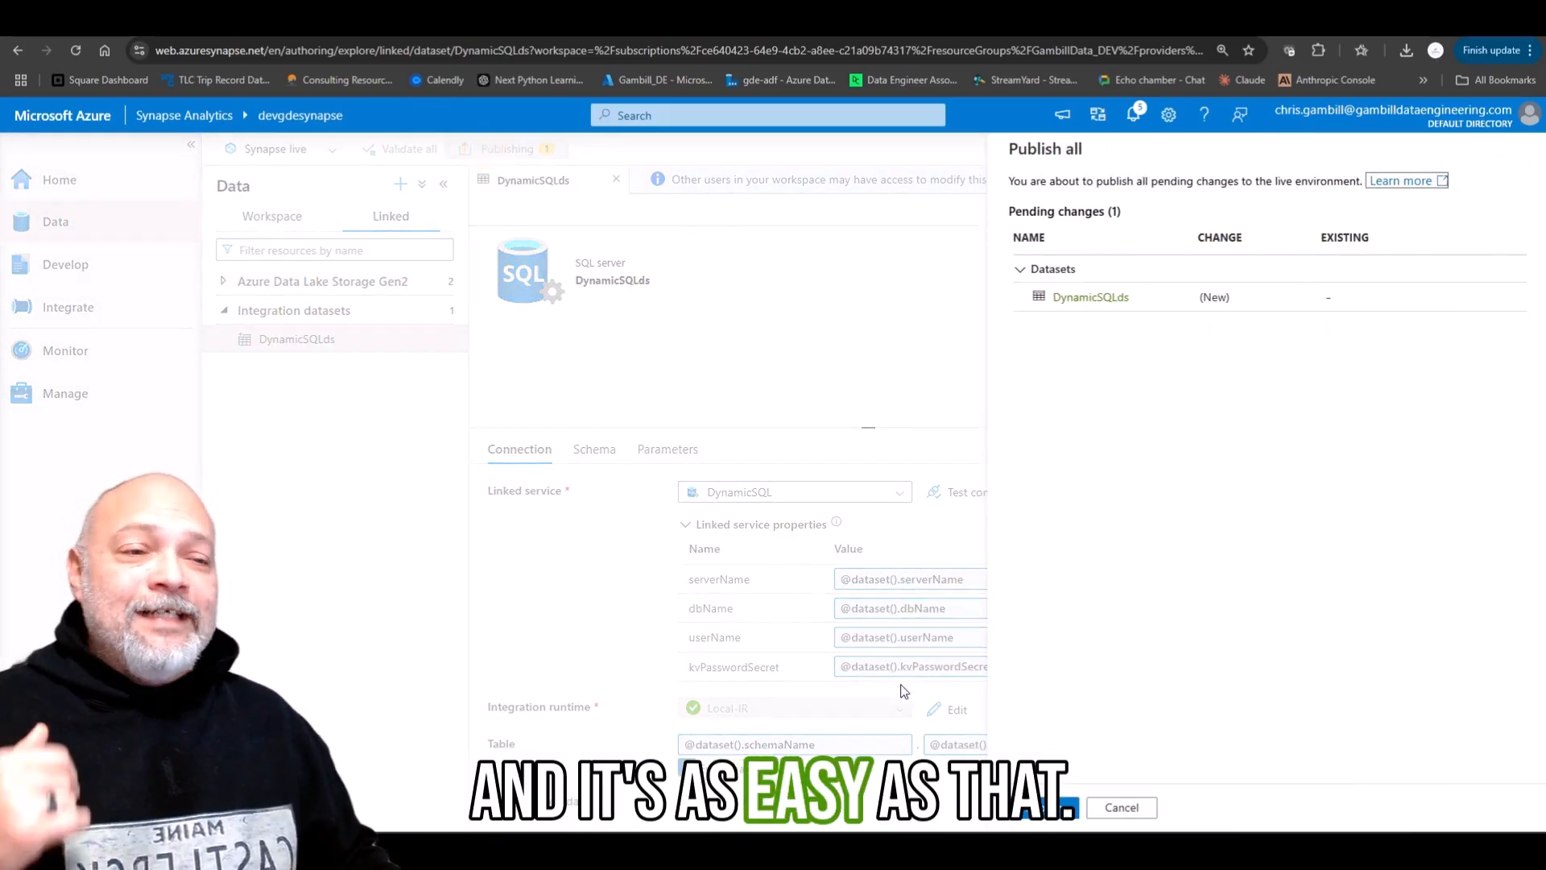
left_click(1035, 807)
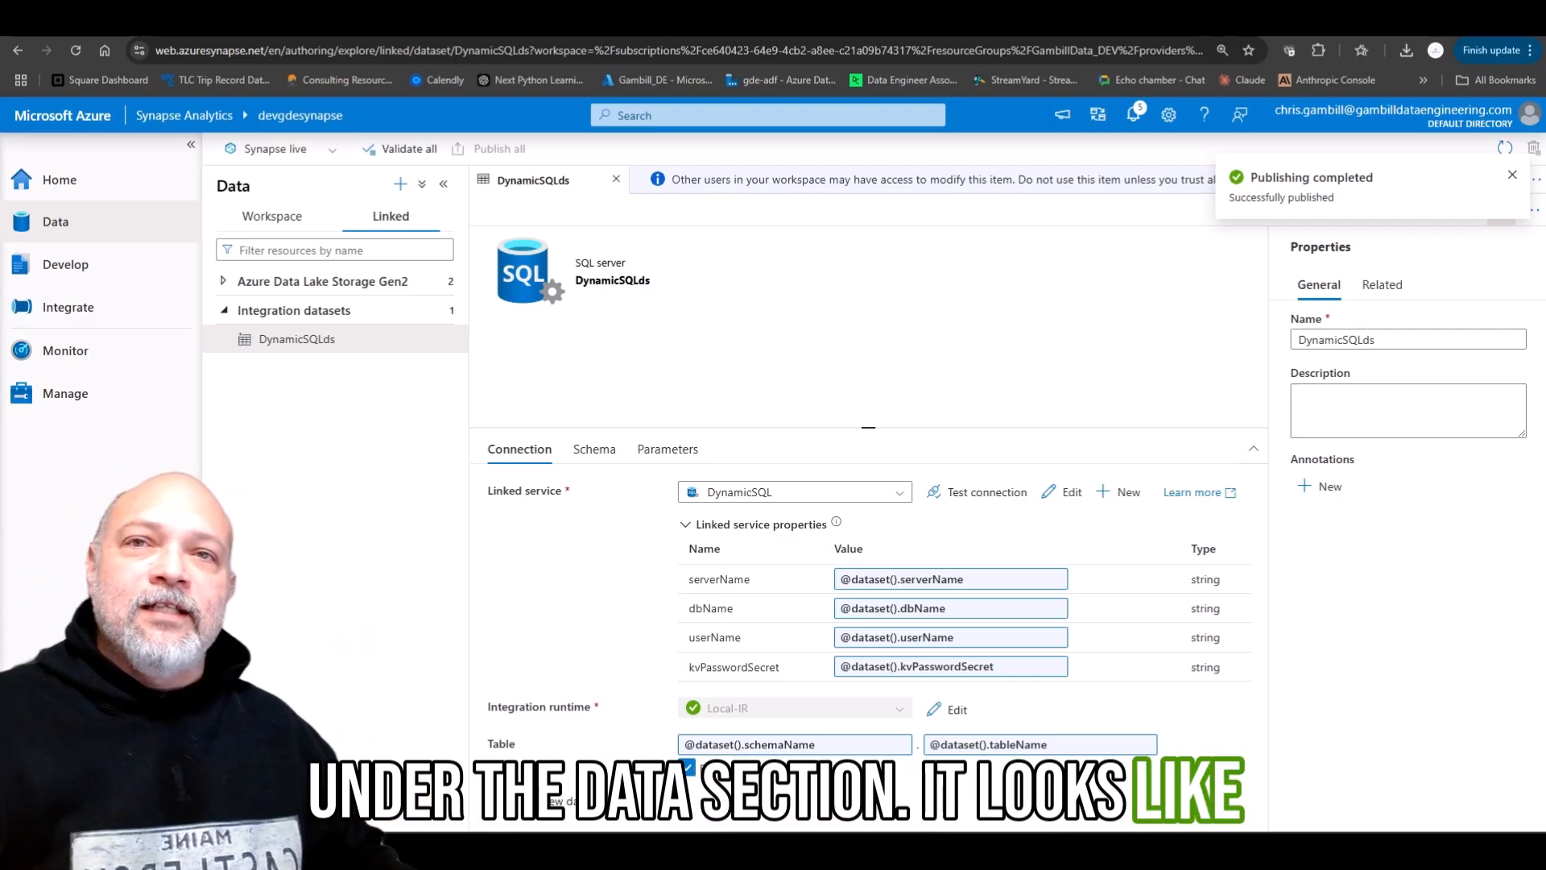
left_click(191, 144)
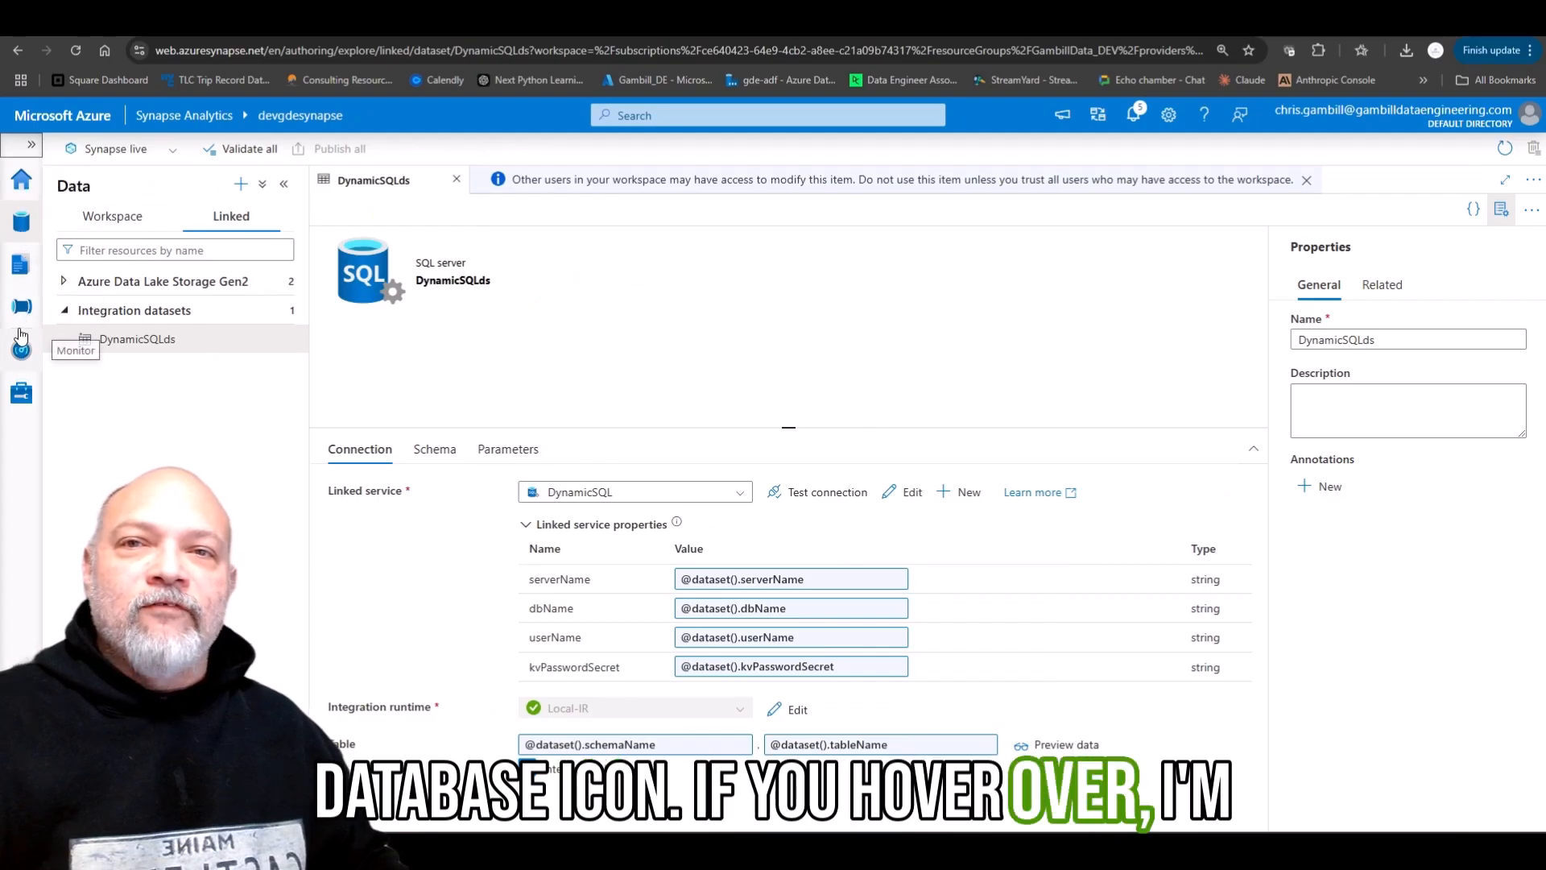
left_click(31, 145)
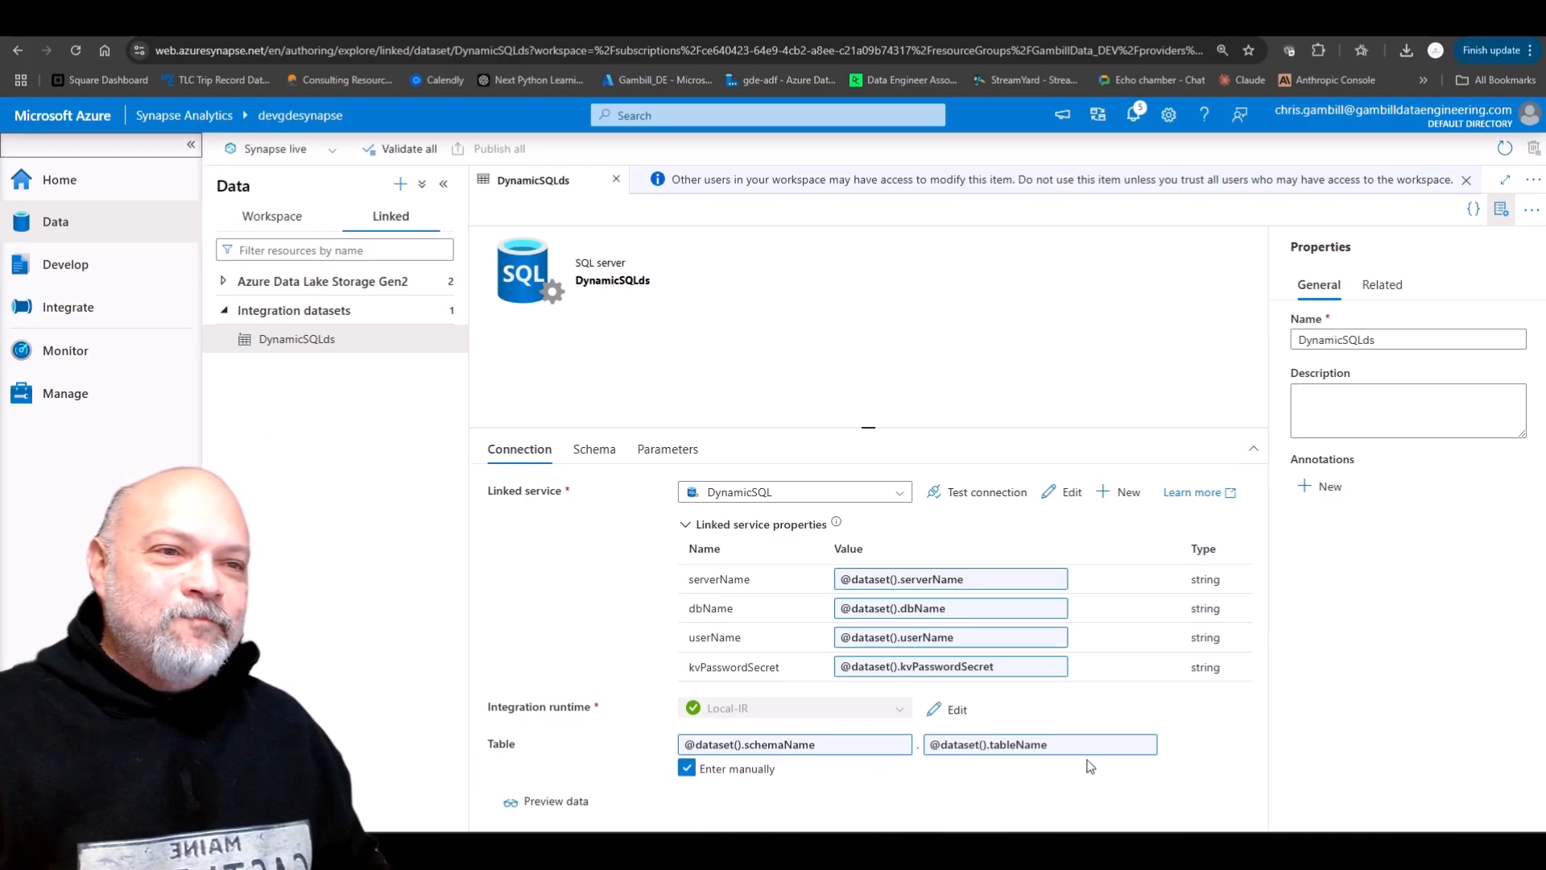
- Close the DynamicSQLds dataset and begin a new integration dataset with REST as its data store
left_click(614, 180)
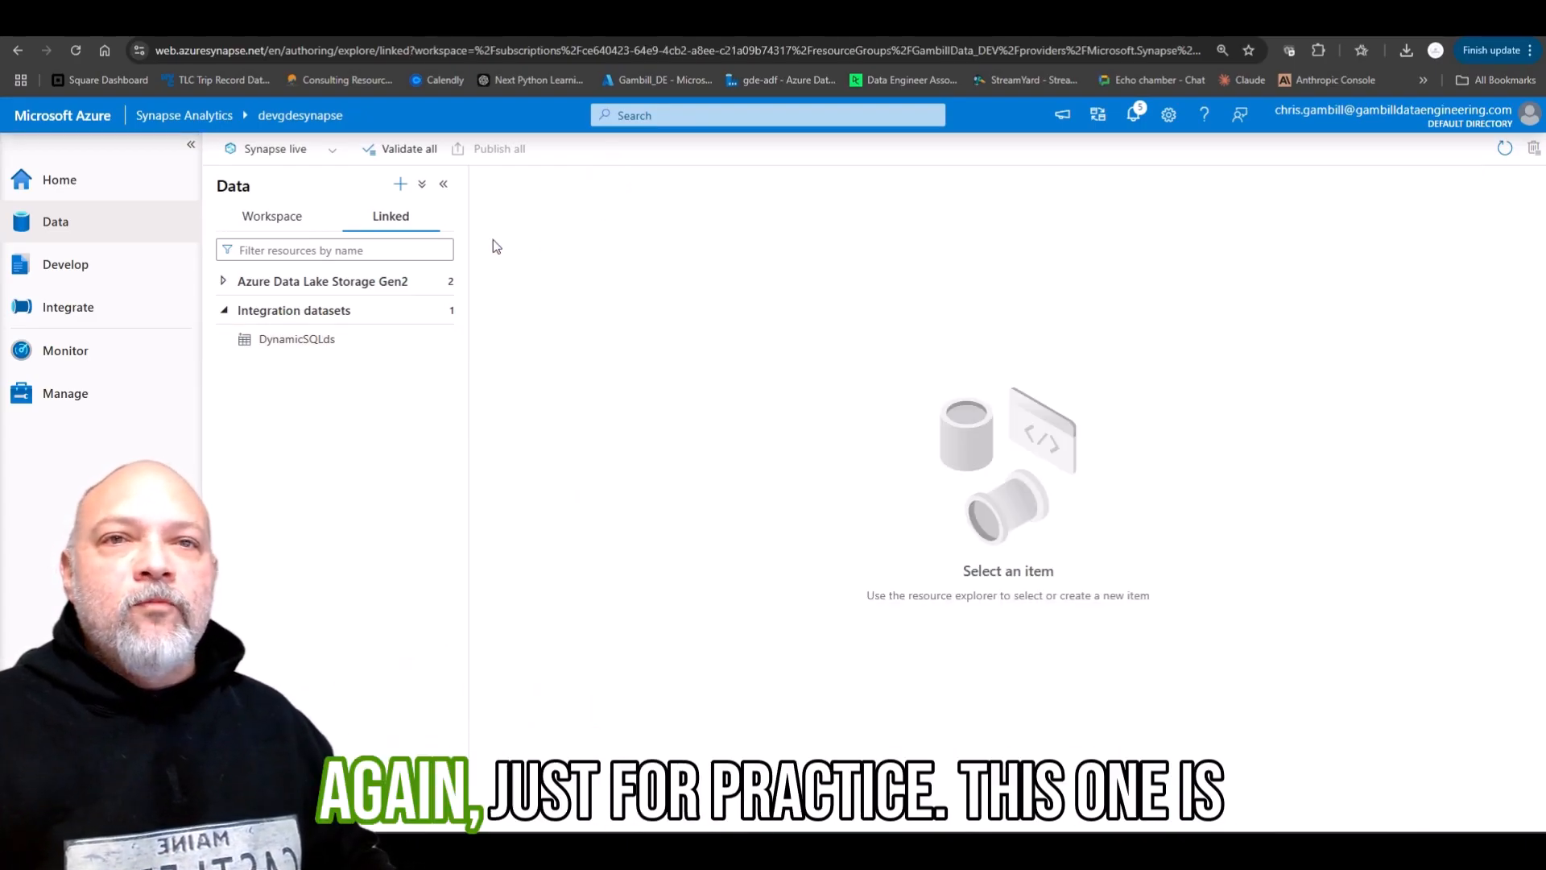
left_click(405, 183)
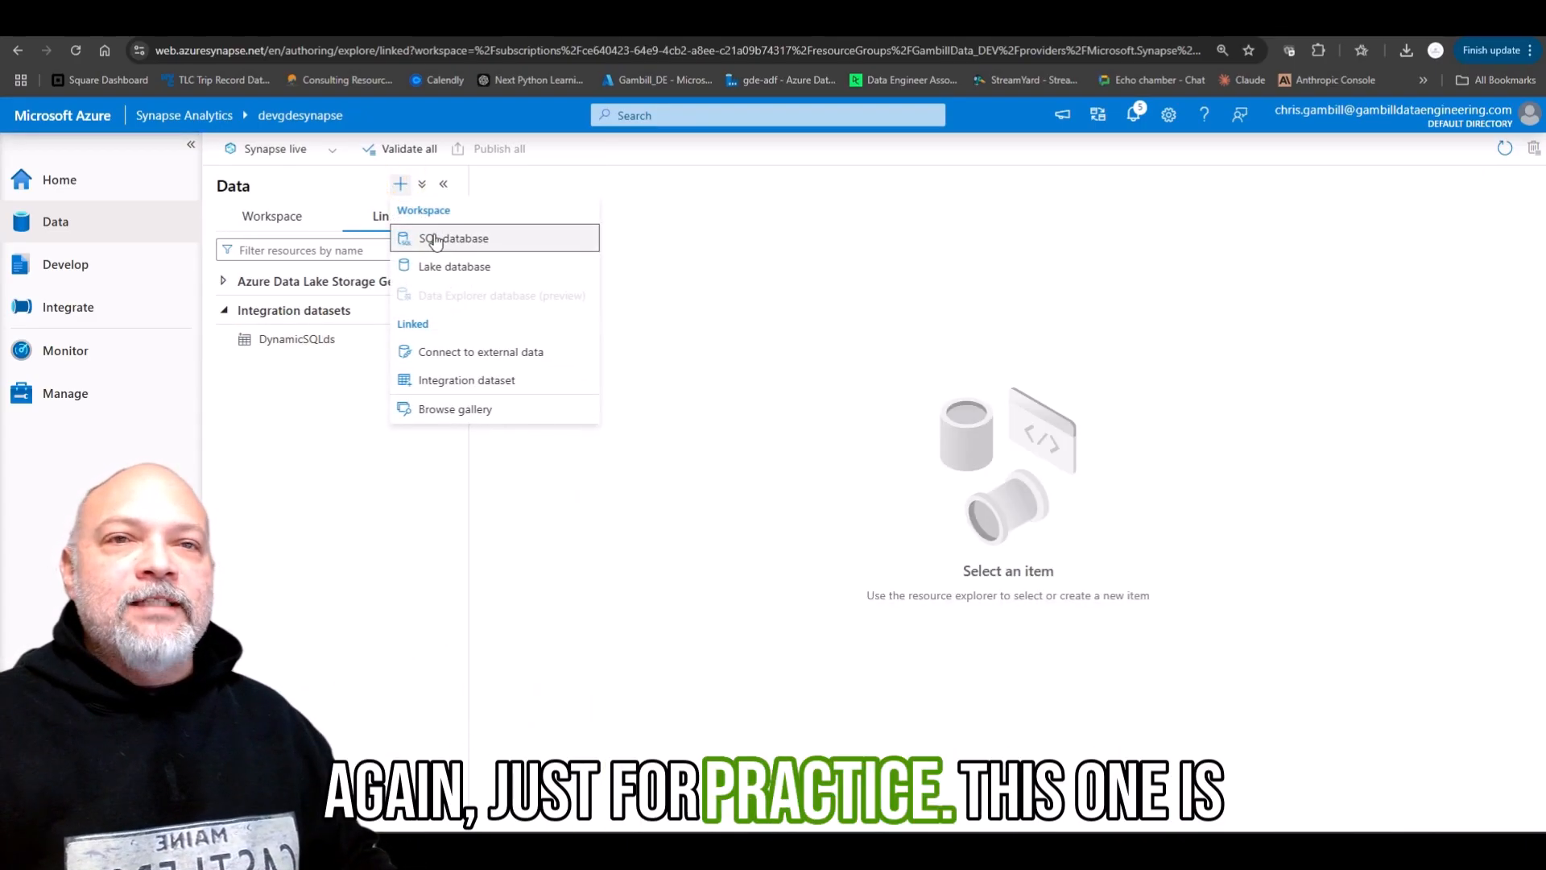
left_click(454, 382)
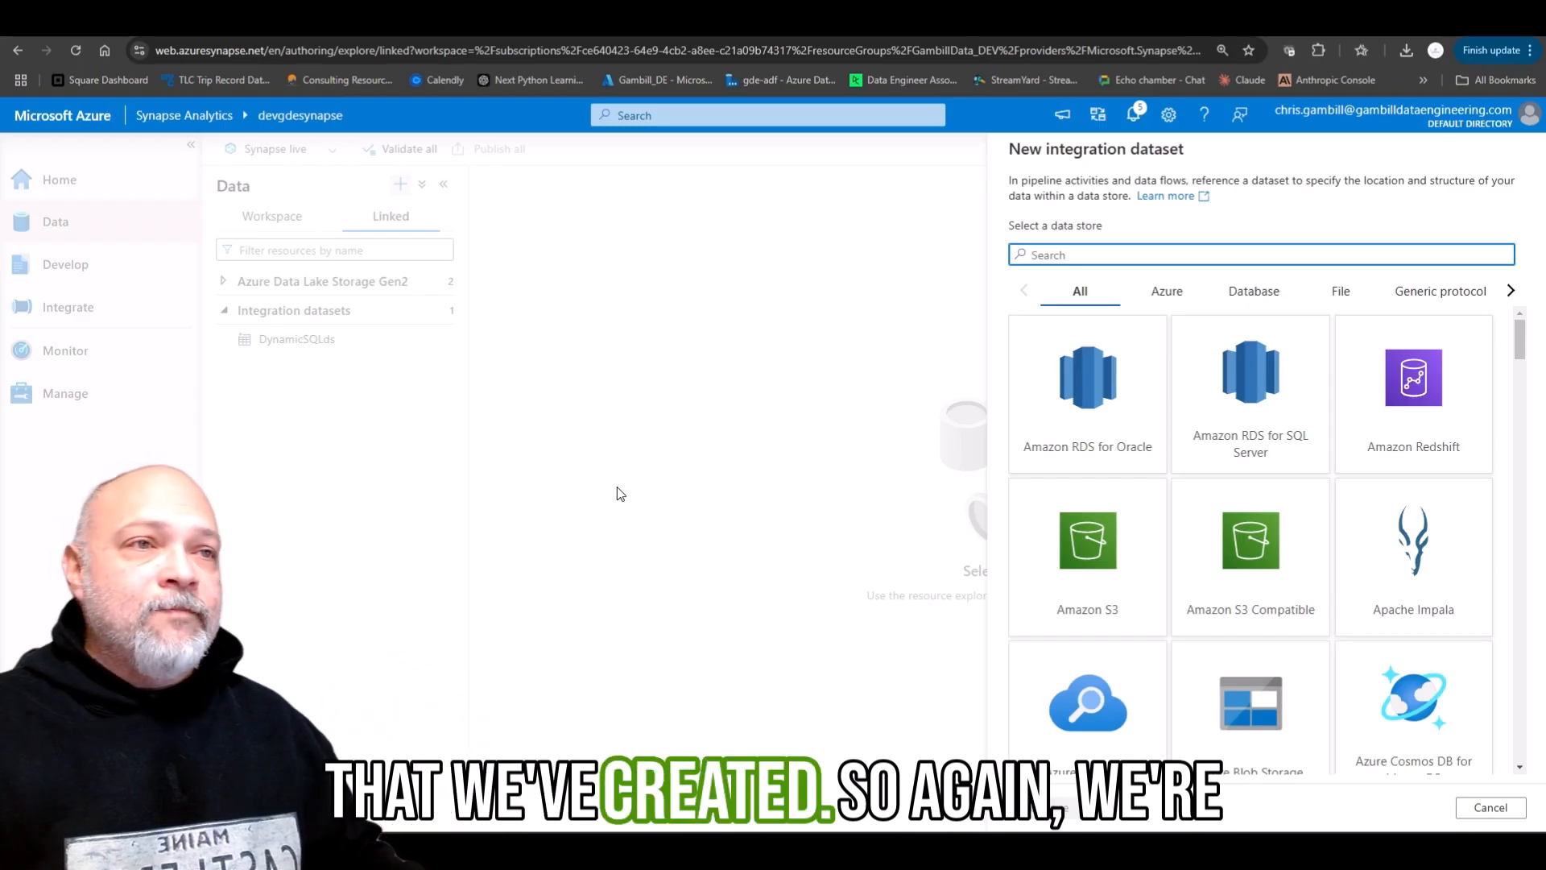
left_click(1203, 250)
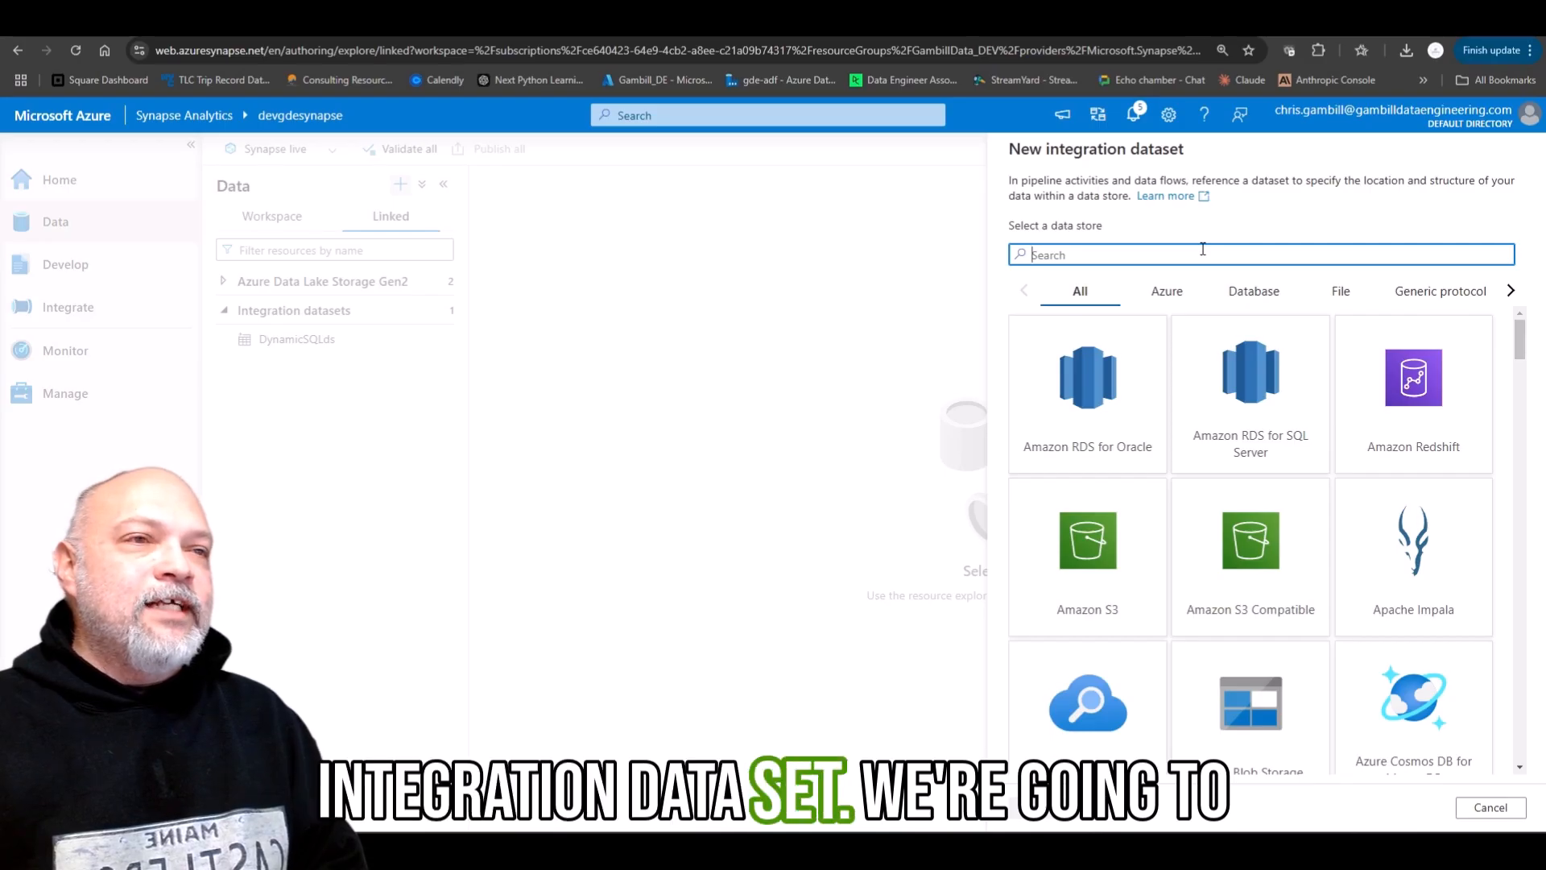
type("rest")
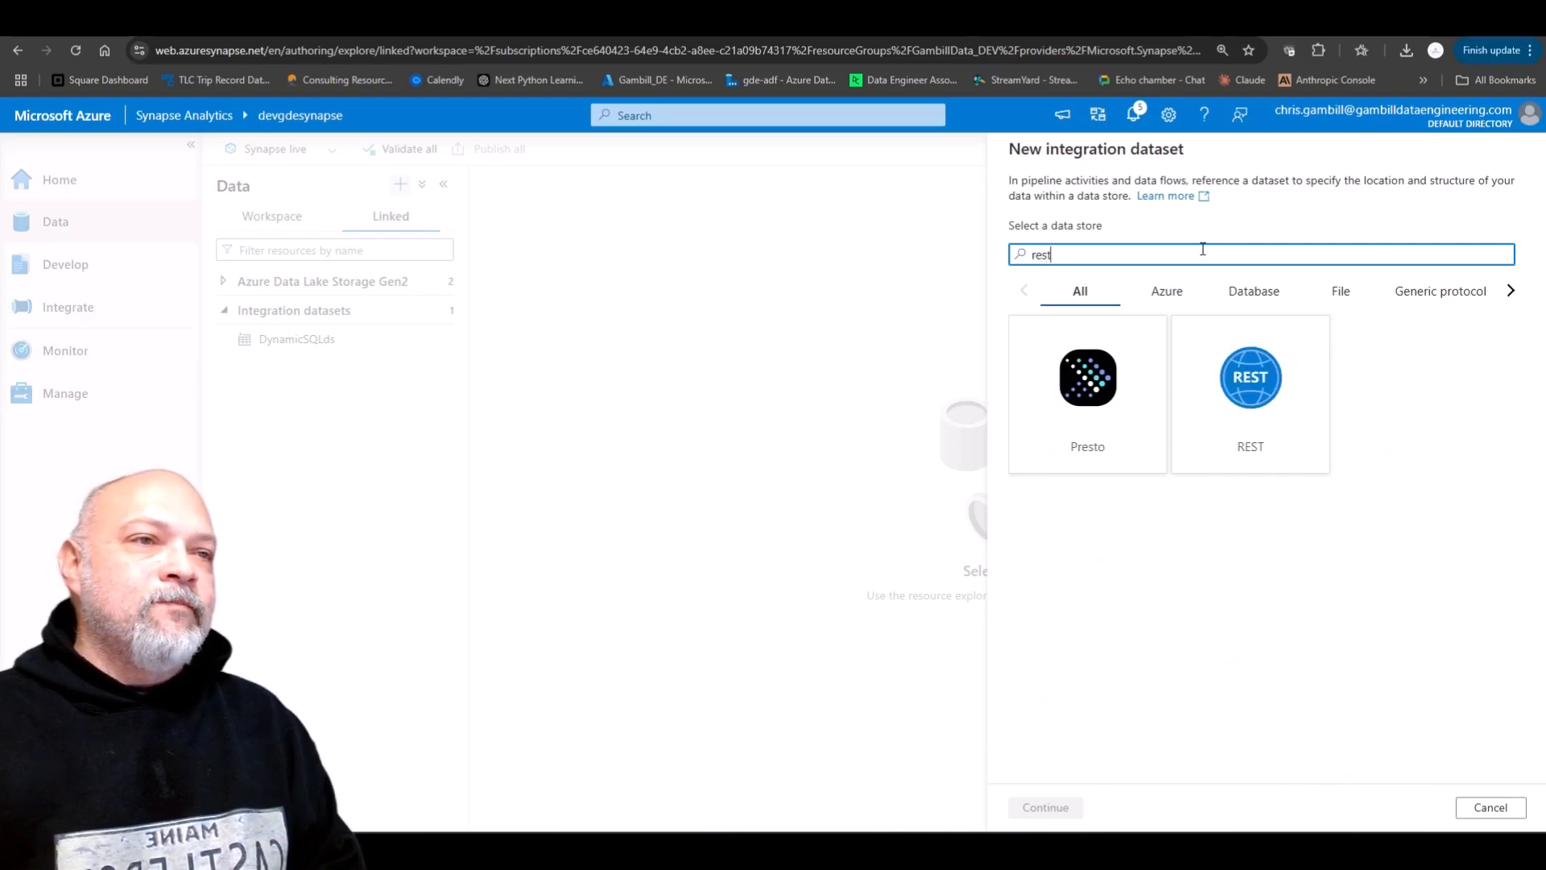
left_click(1250, 402)
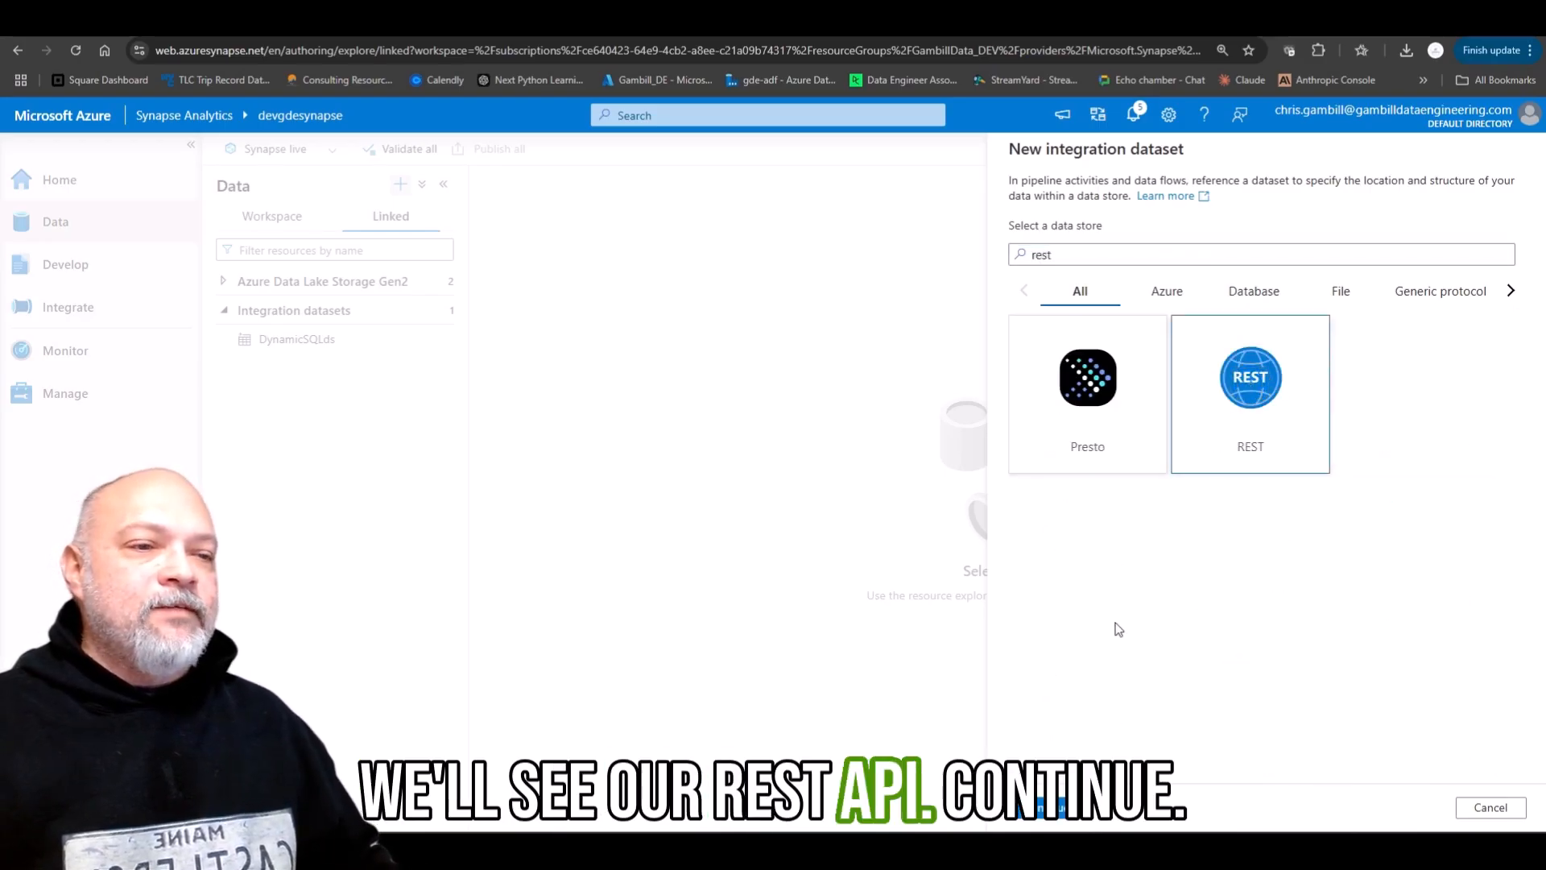
left_click(1035, 815)
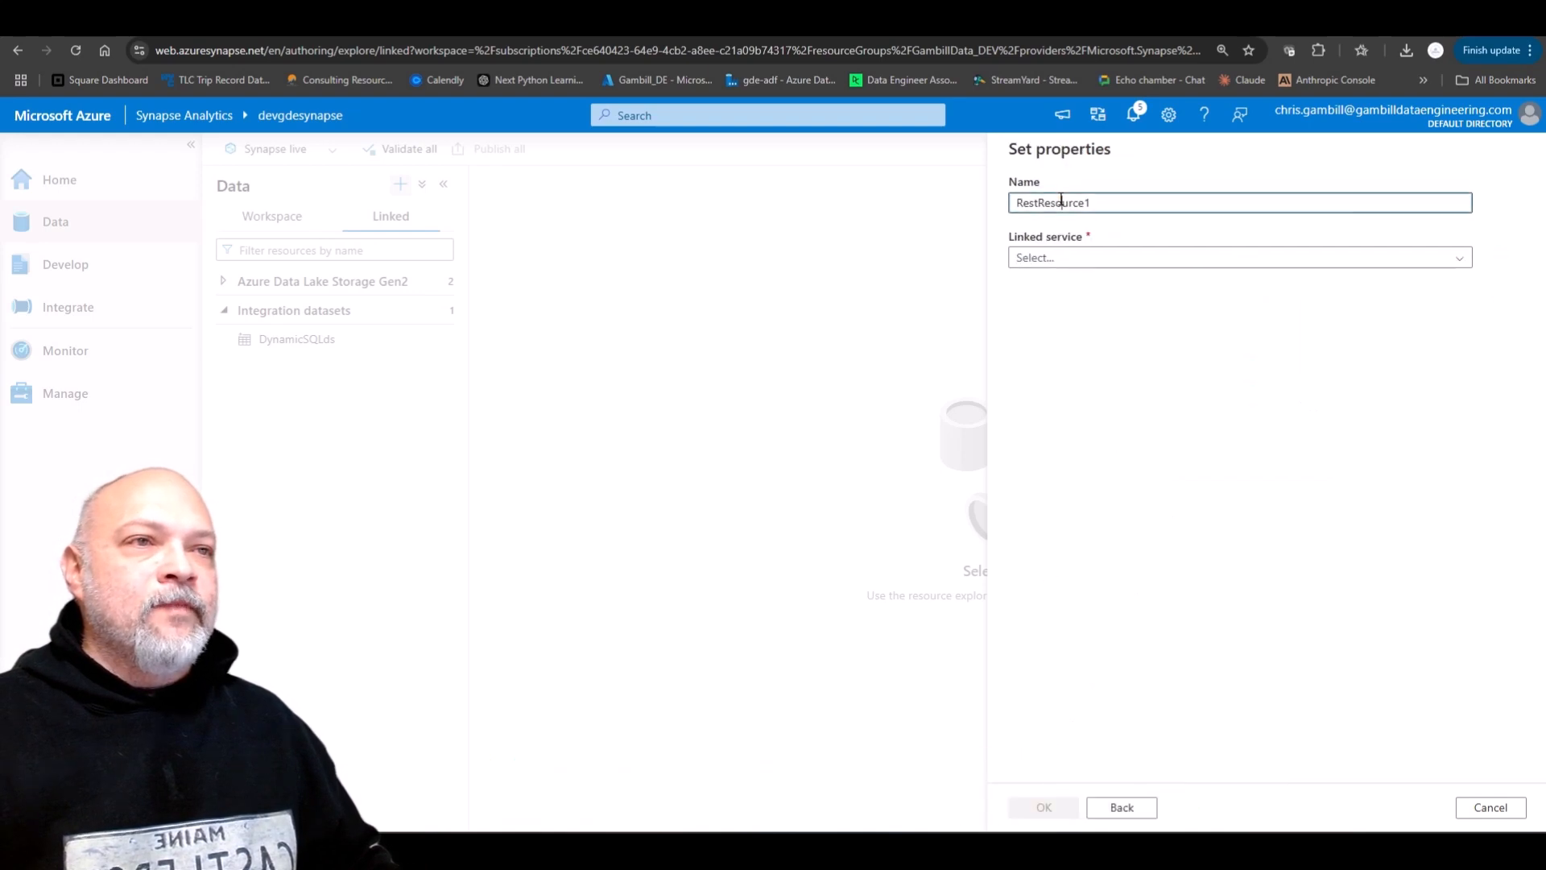
- Name the REST dataset RickAndMortyDS, assign it the RickAndMorty linked service, and create it
double_click(1127, 197)
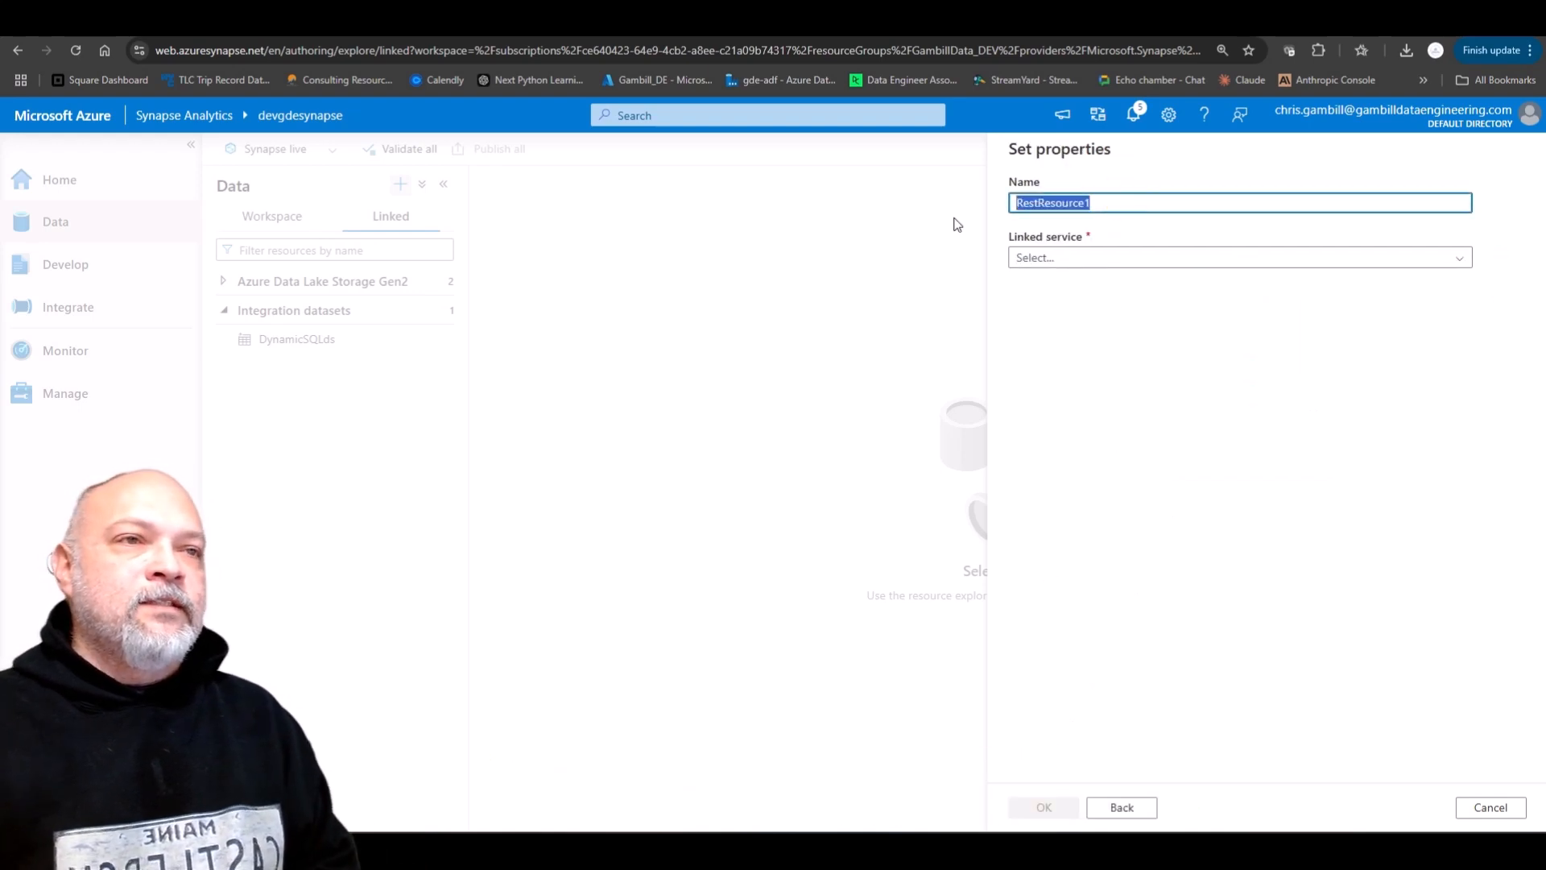
type("Rick")
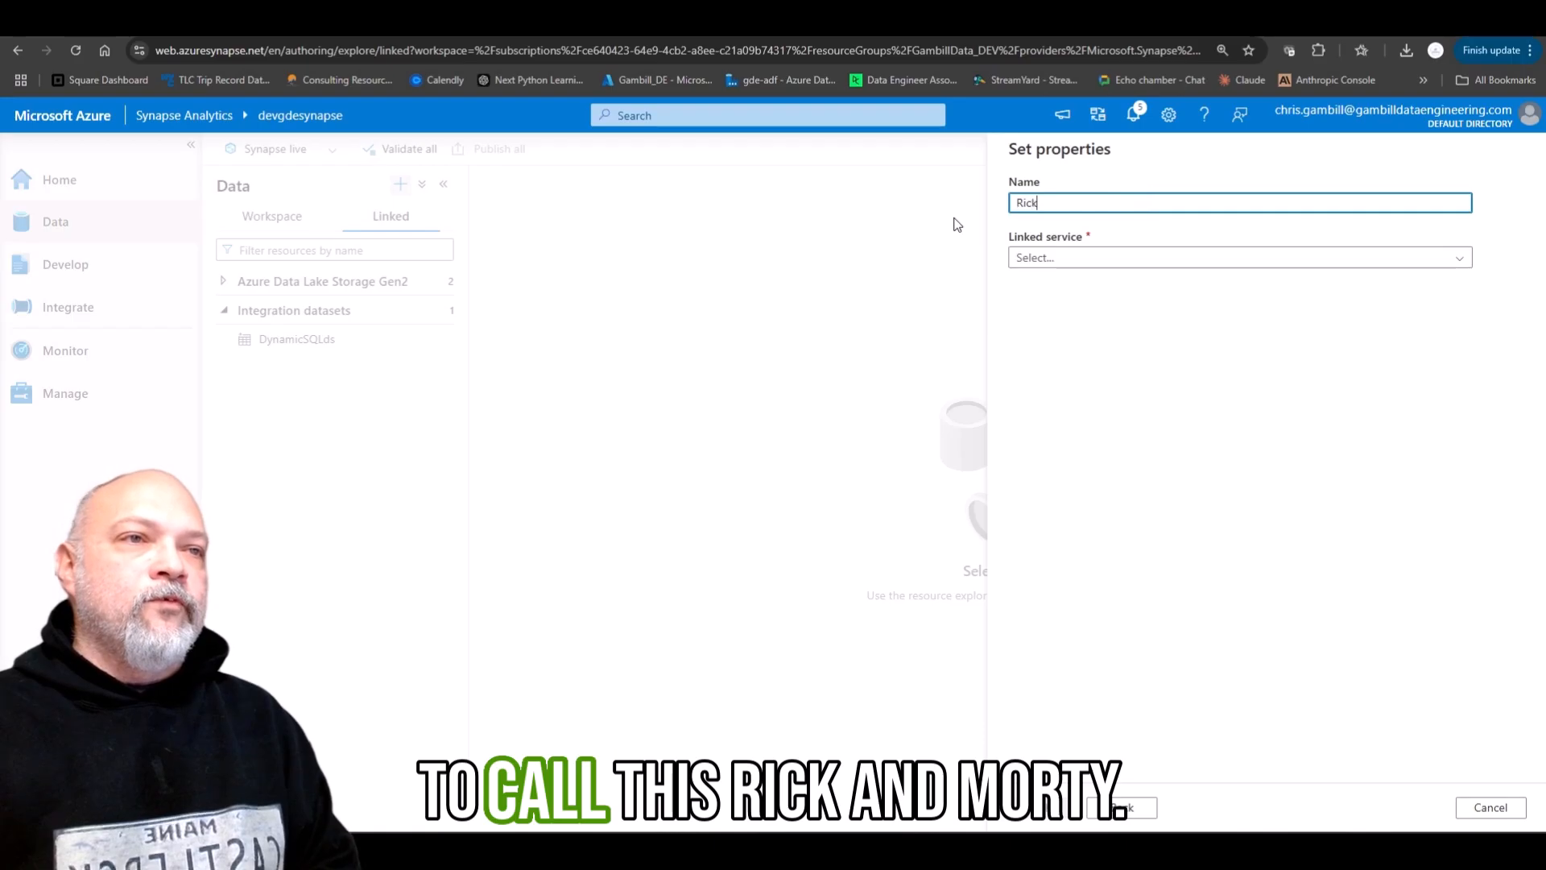
type("AndMor")
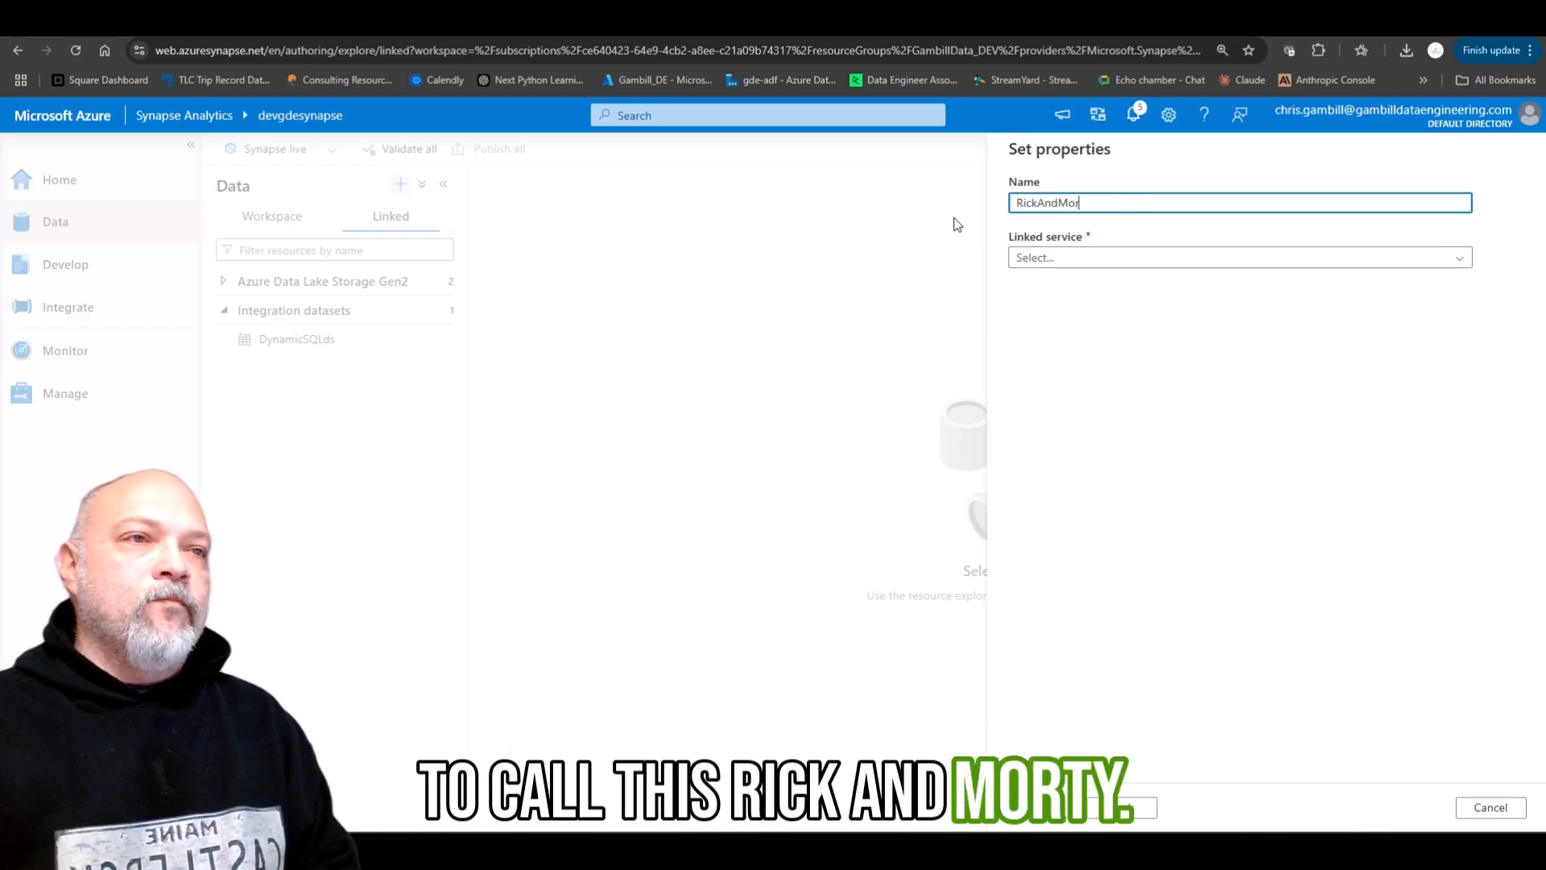
type("tyDS")
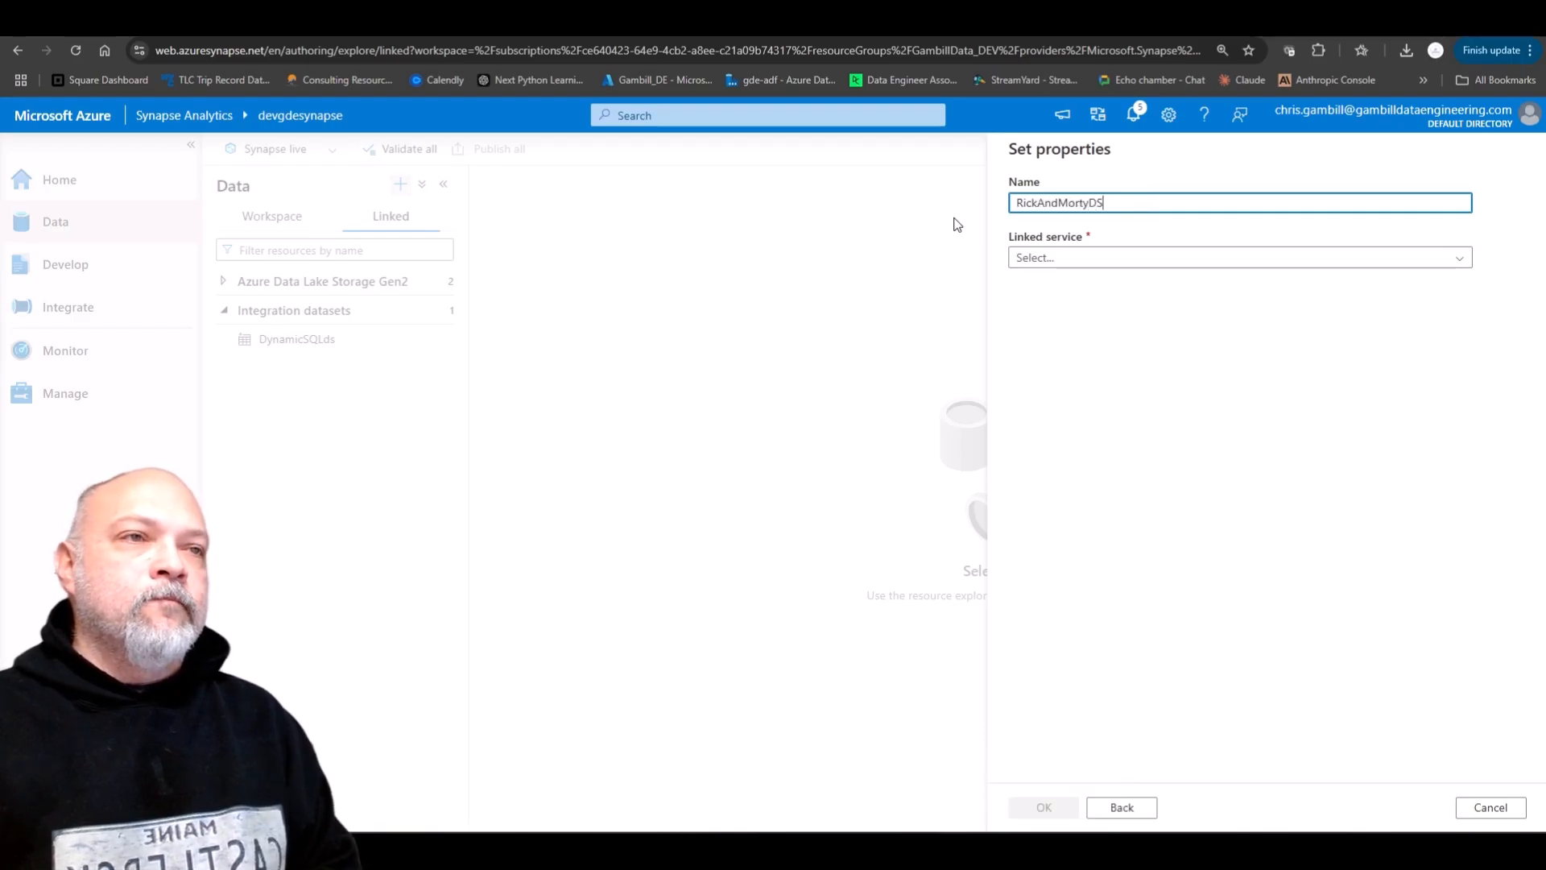
left_click(1035, 260)
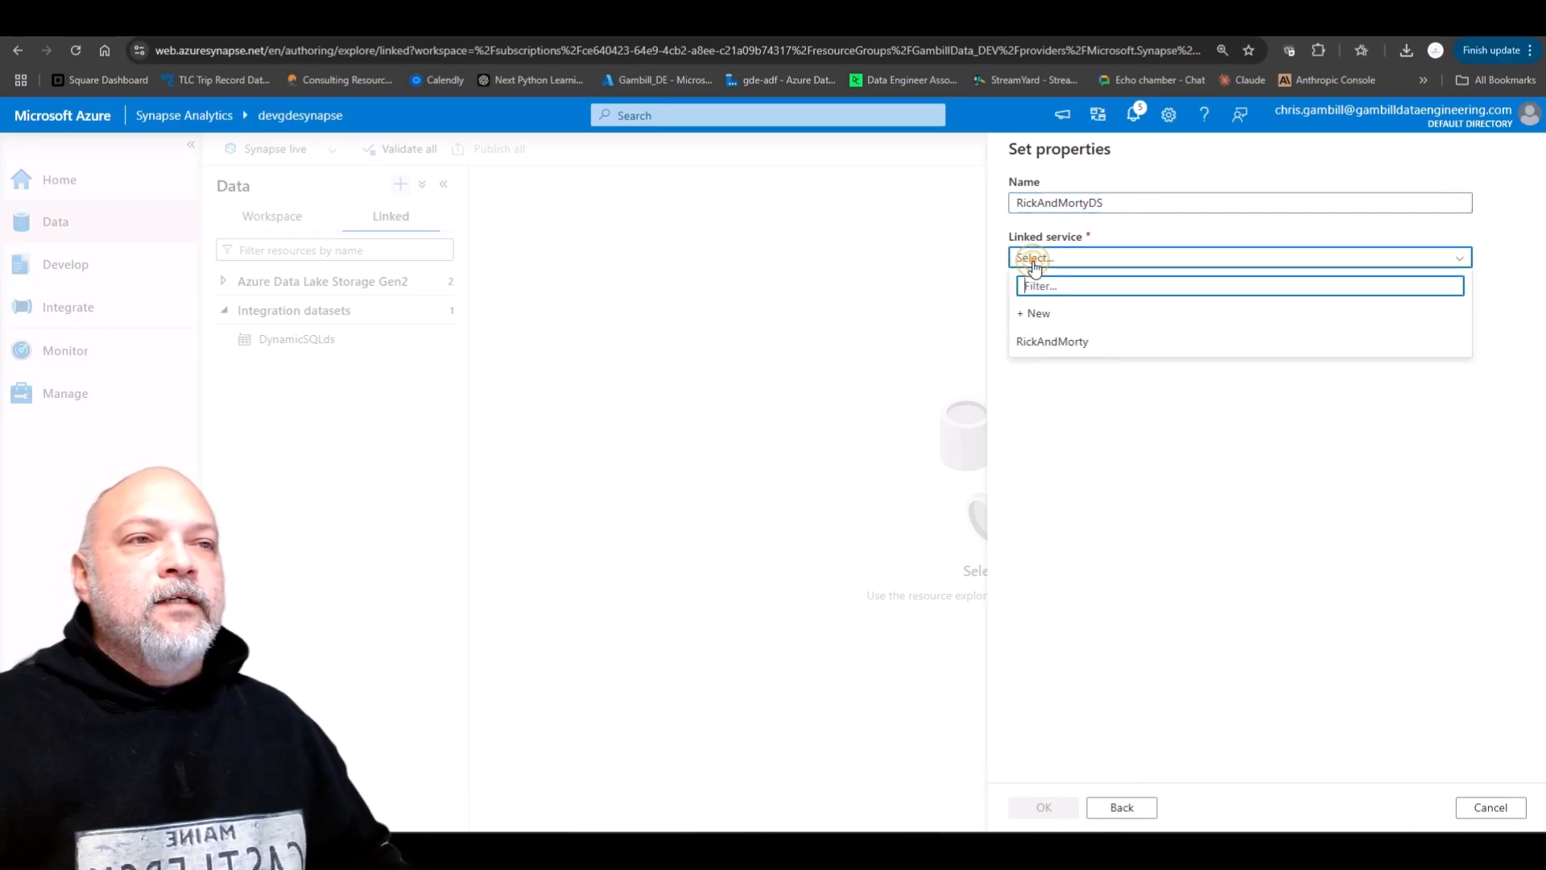
left_click(1063, 341)
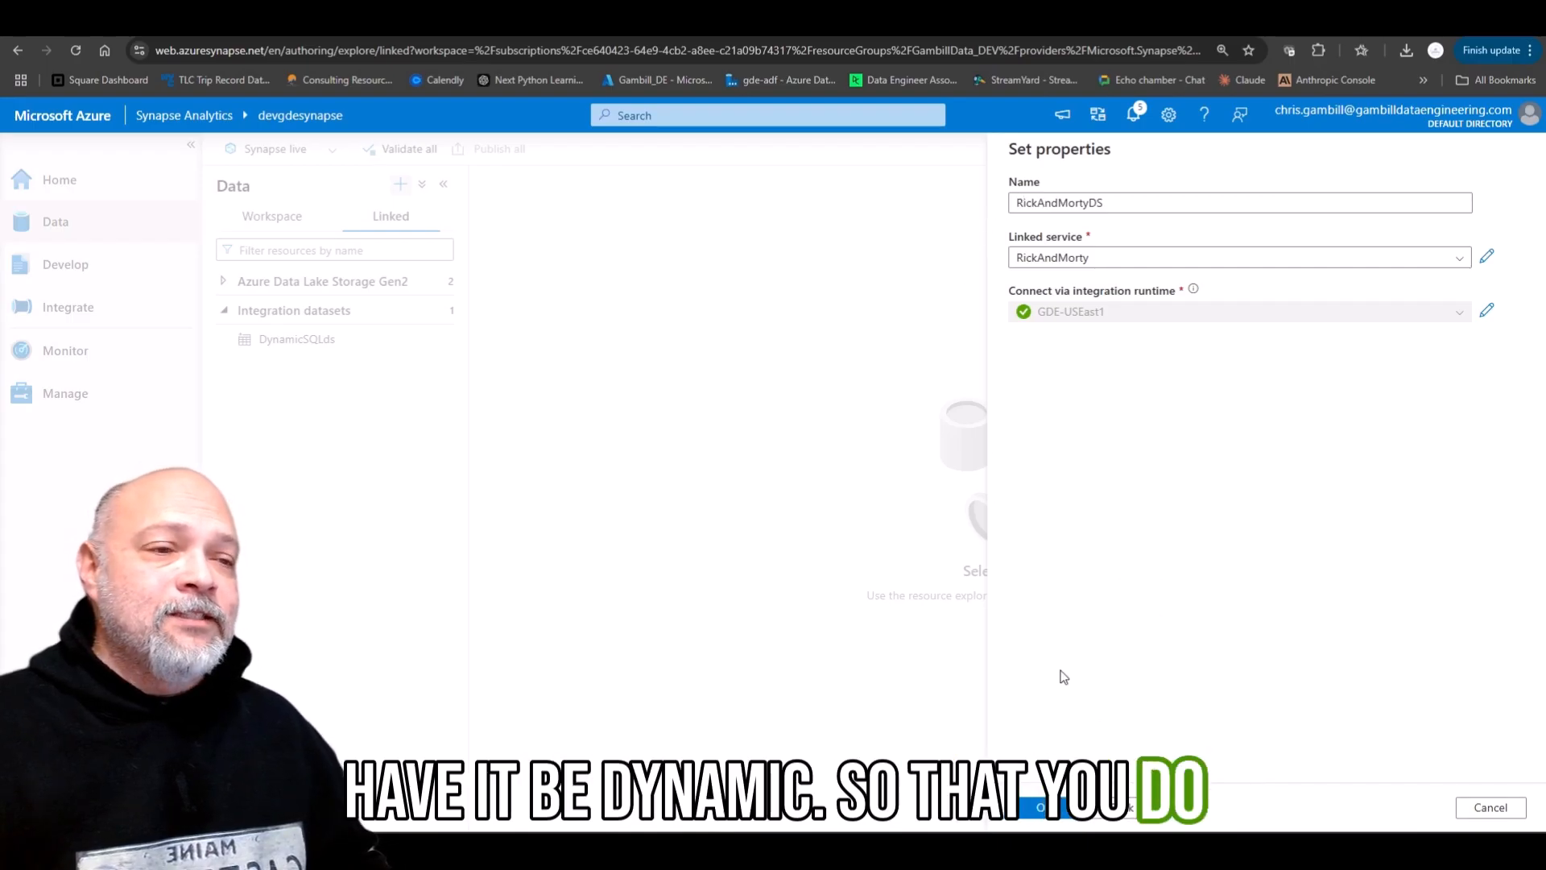
left_click(1055, 808)
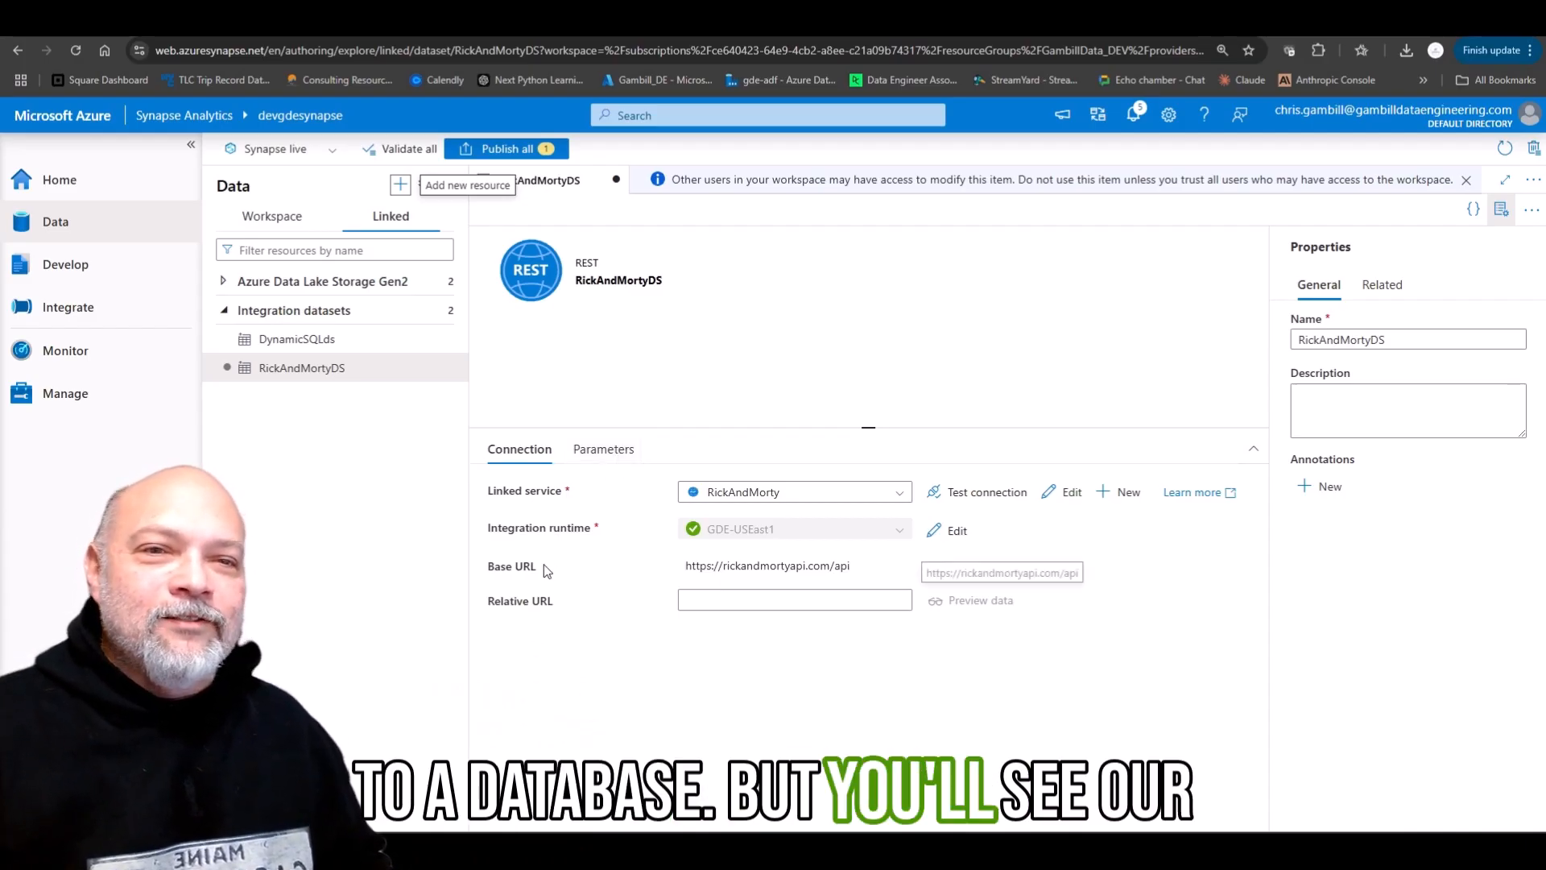
triple_click(864, 567)
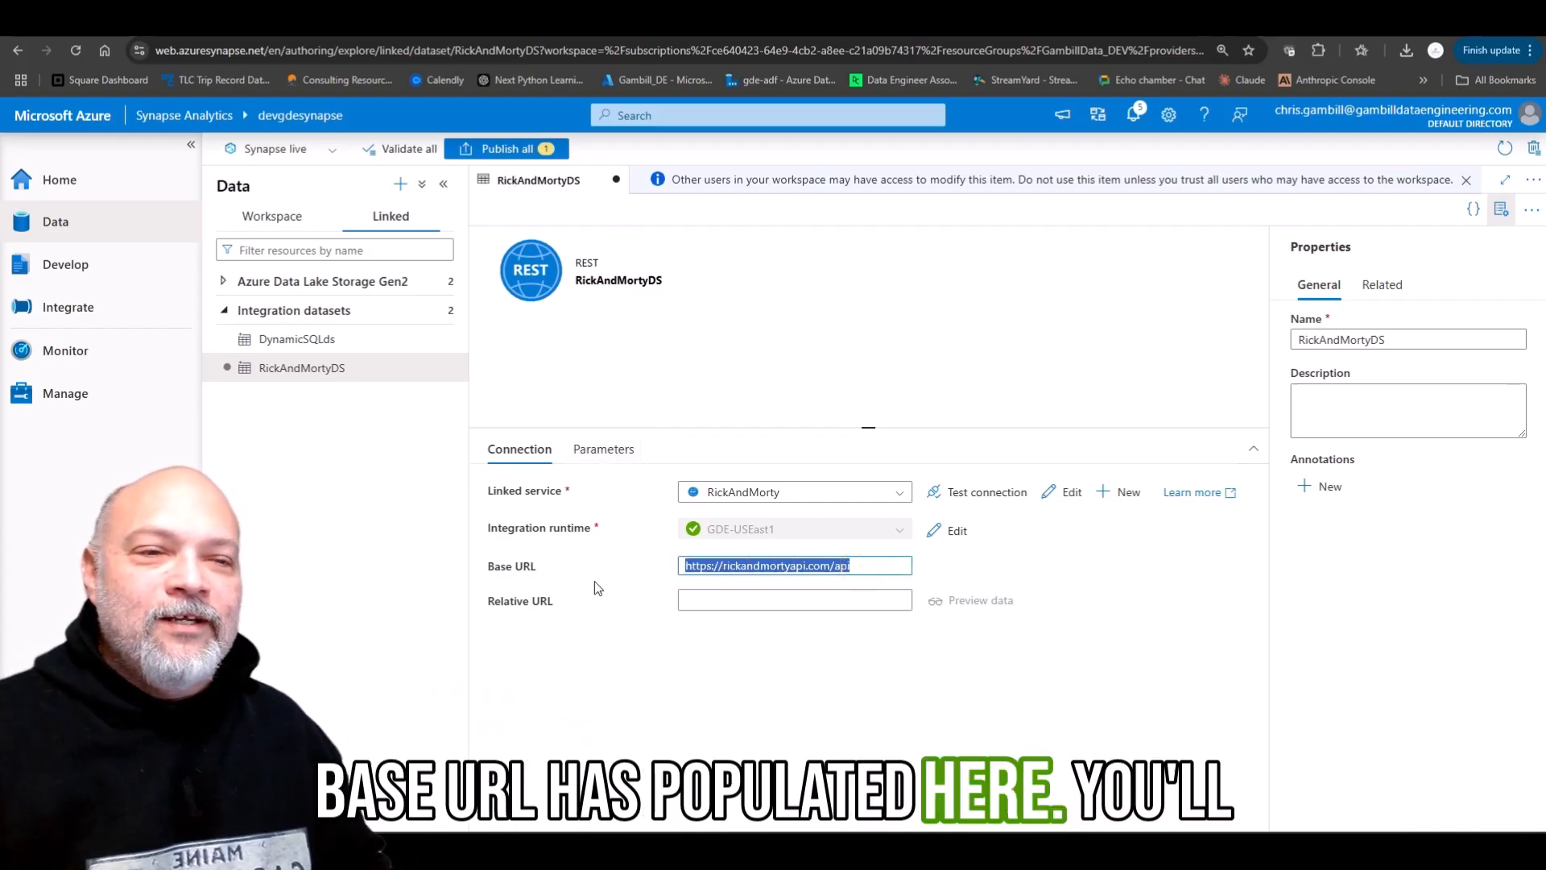
left_click(703, 600)
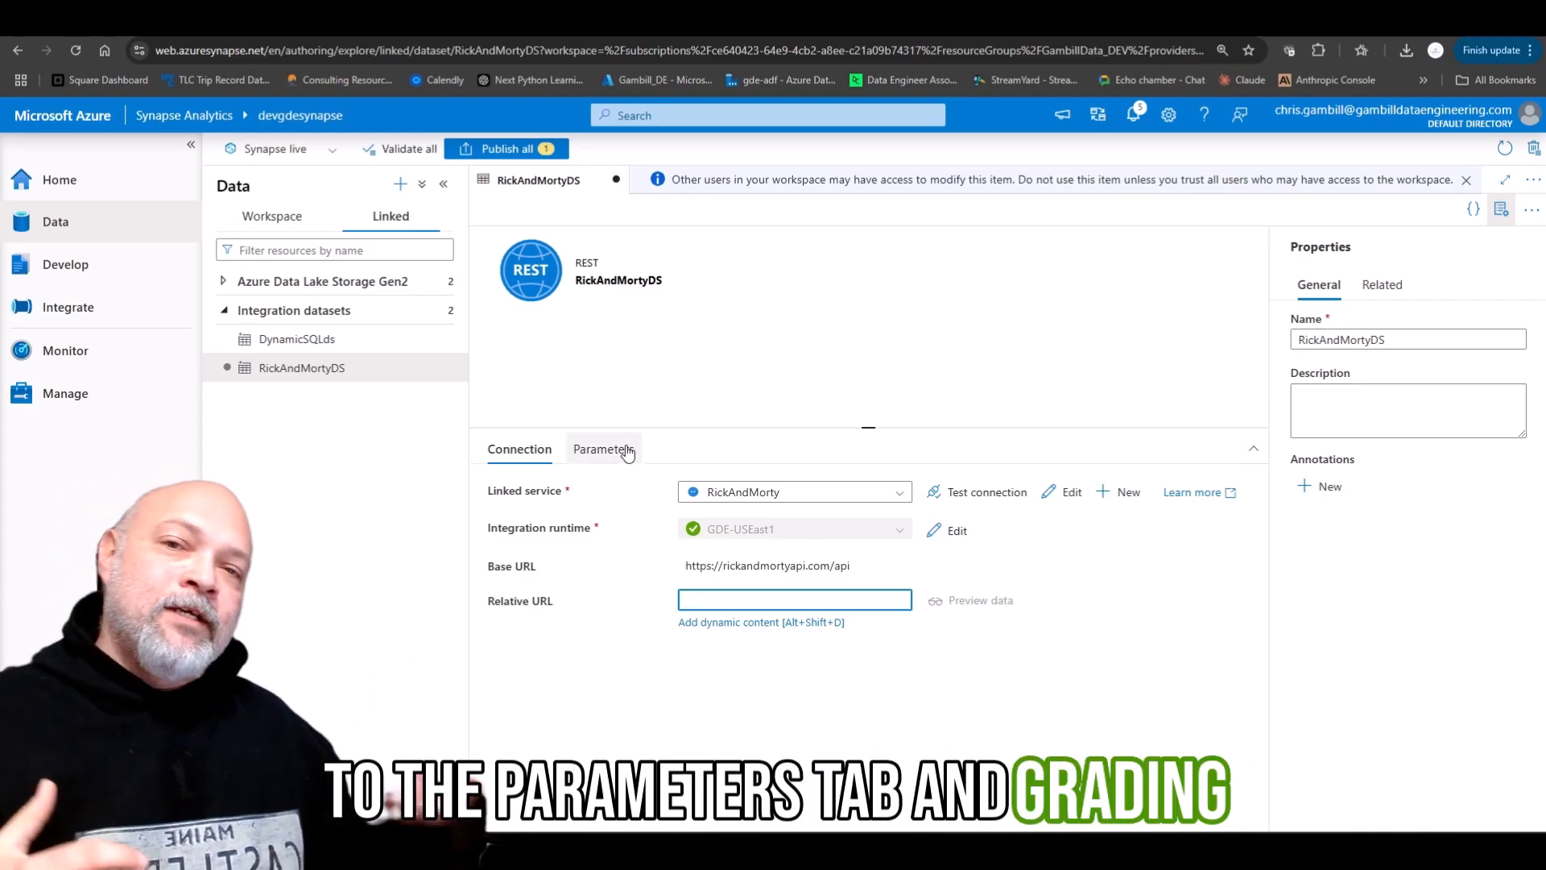
left_click(740, 632)
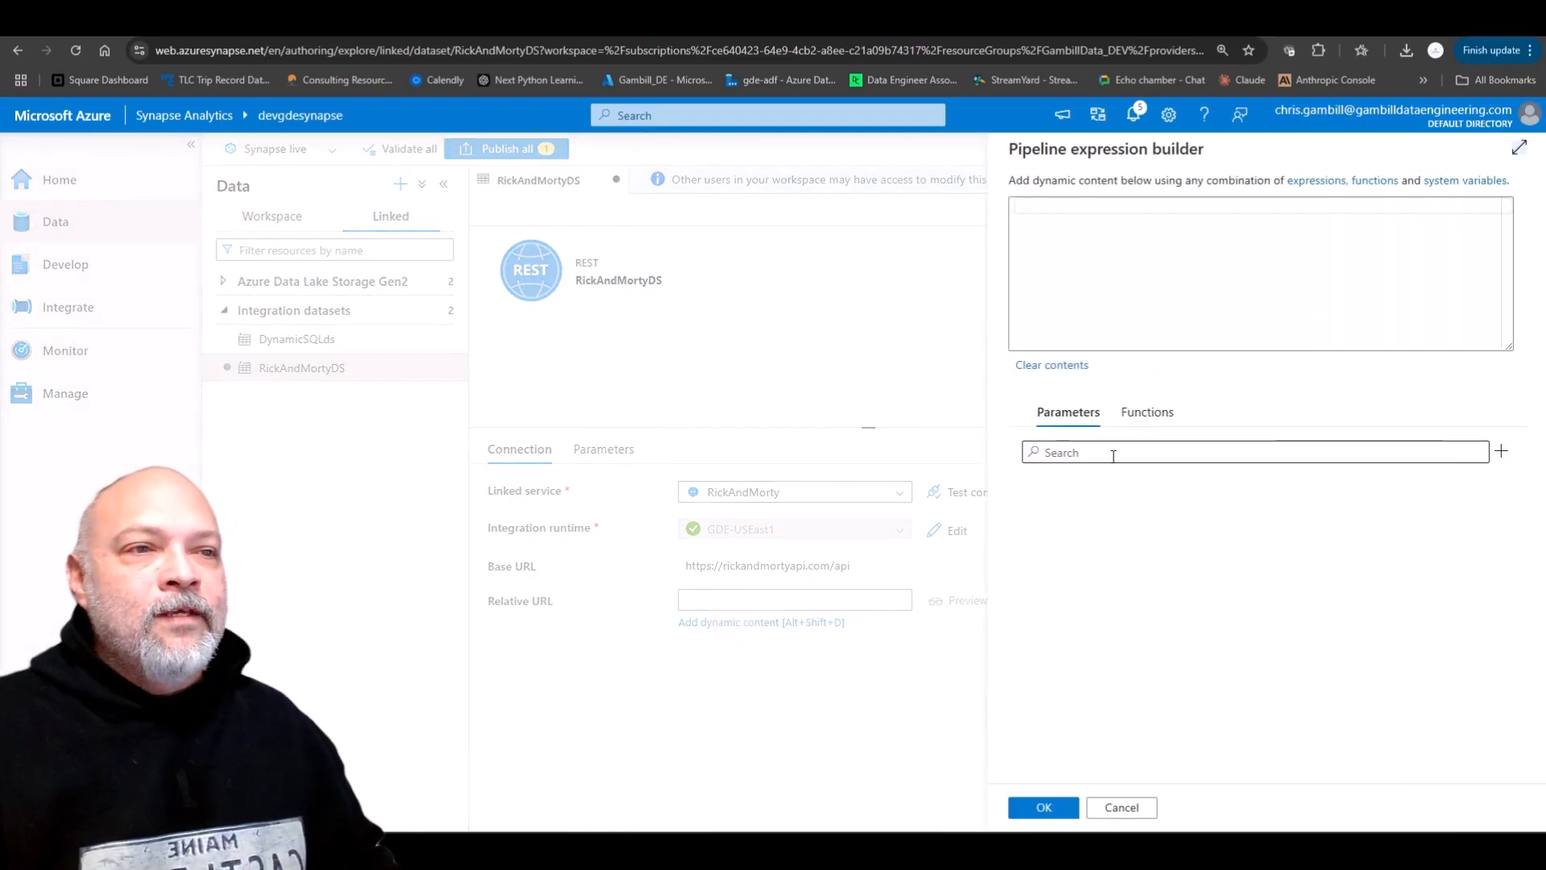
left_click(1504, 453)
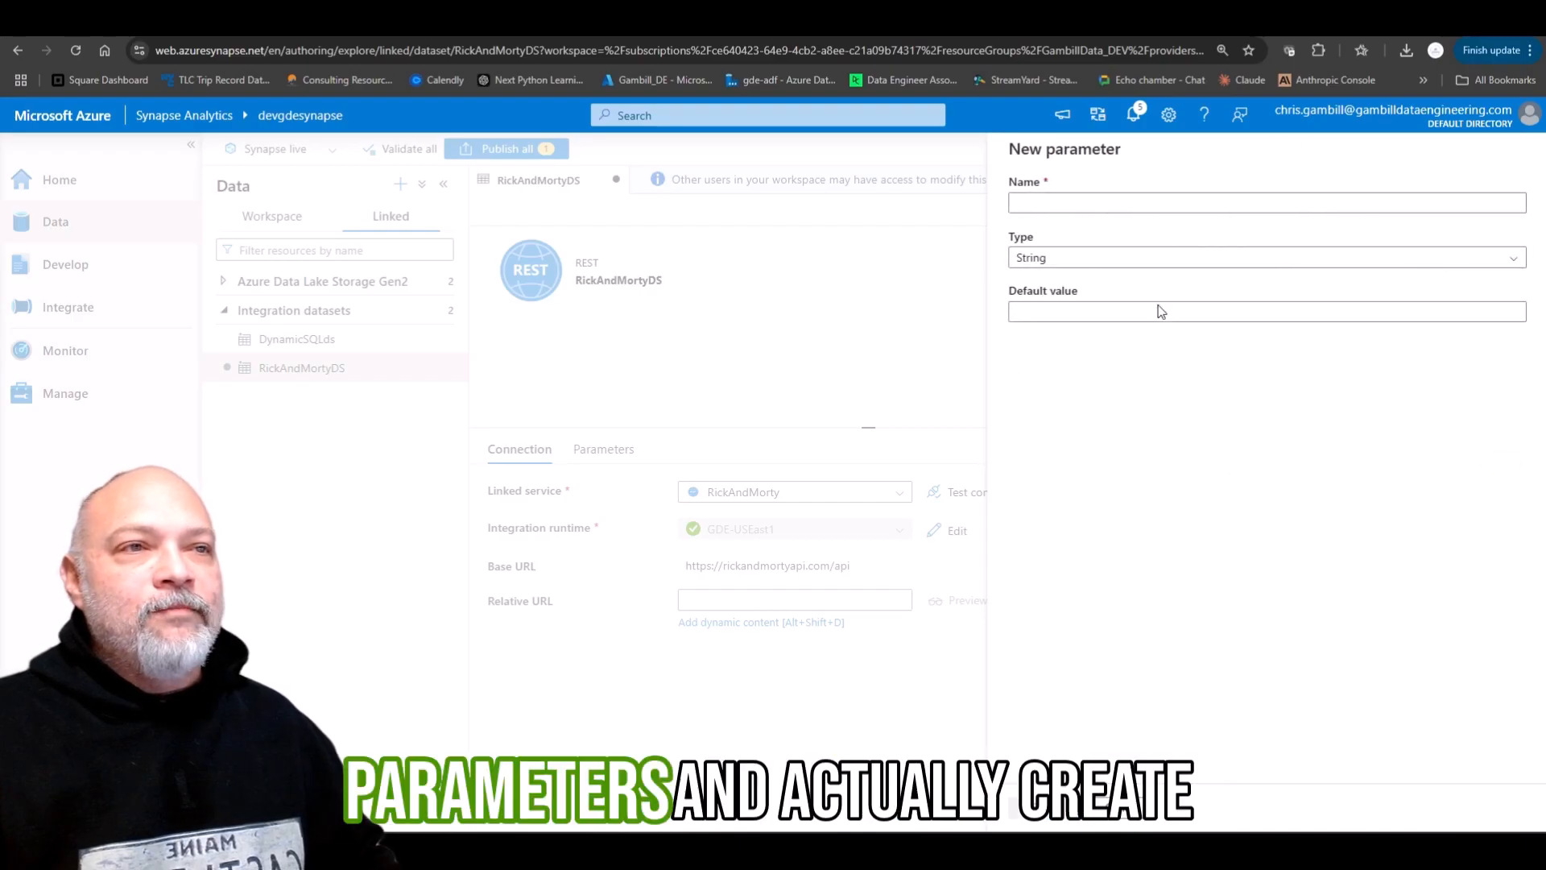
left_click(1051, 200)
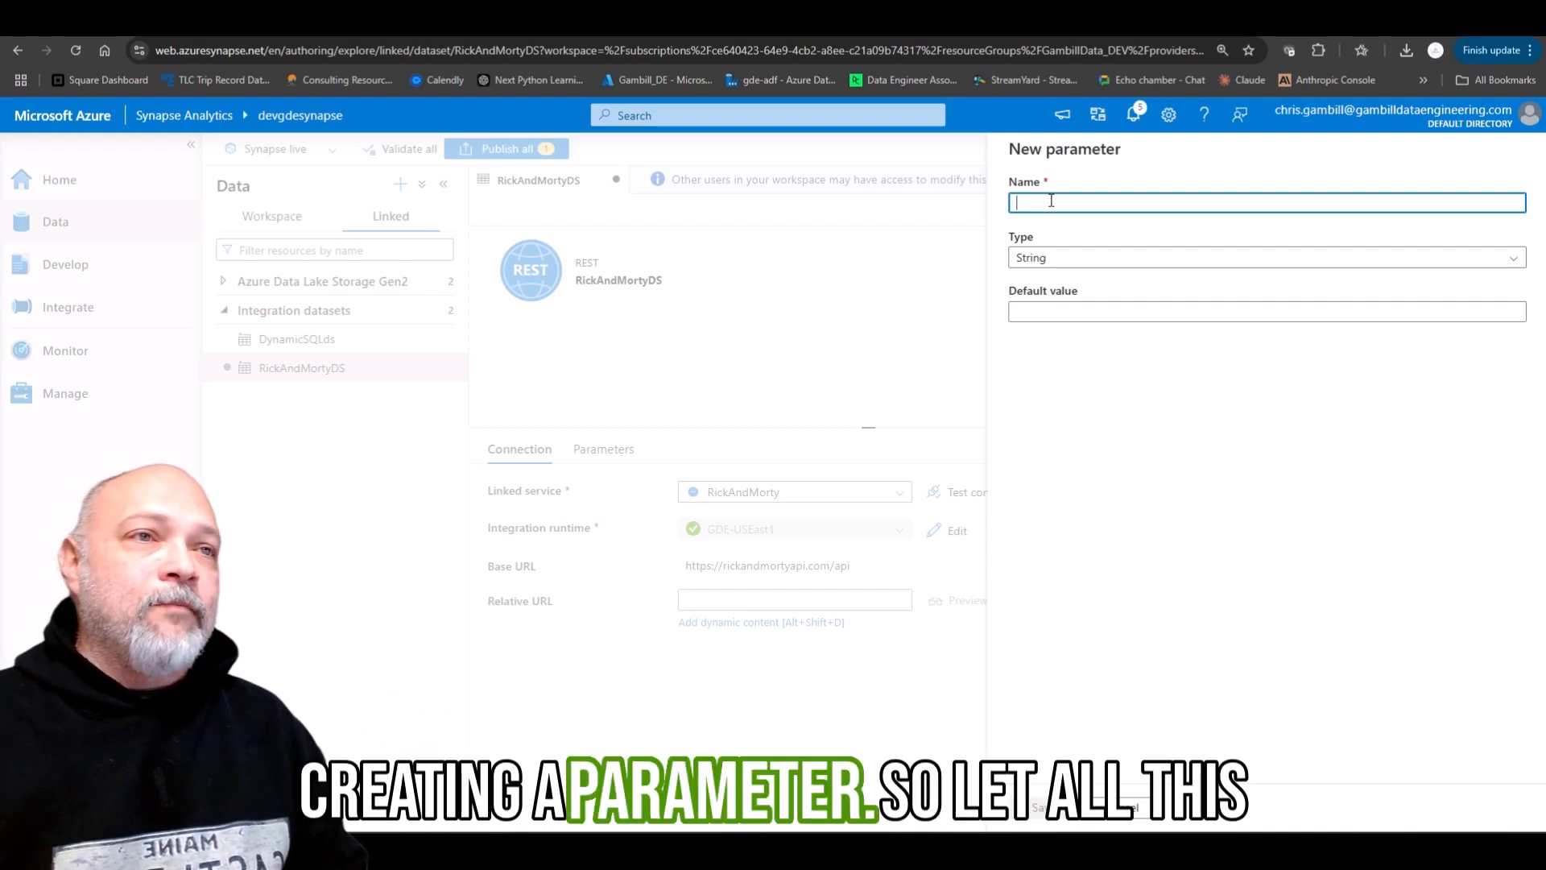
type("r")
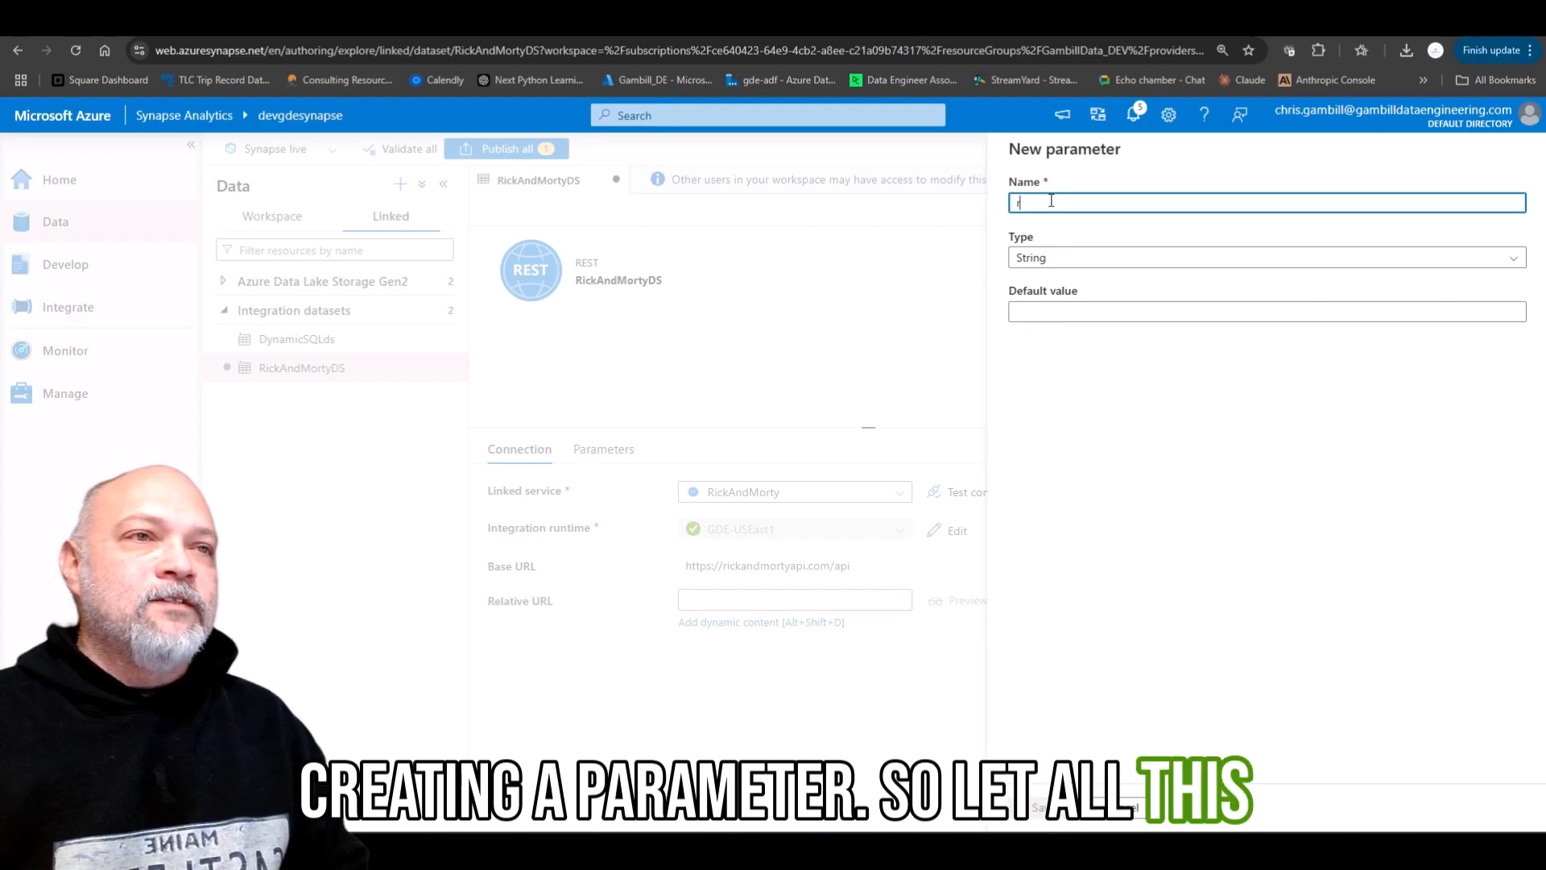
type("elativeURL")
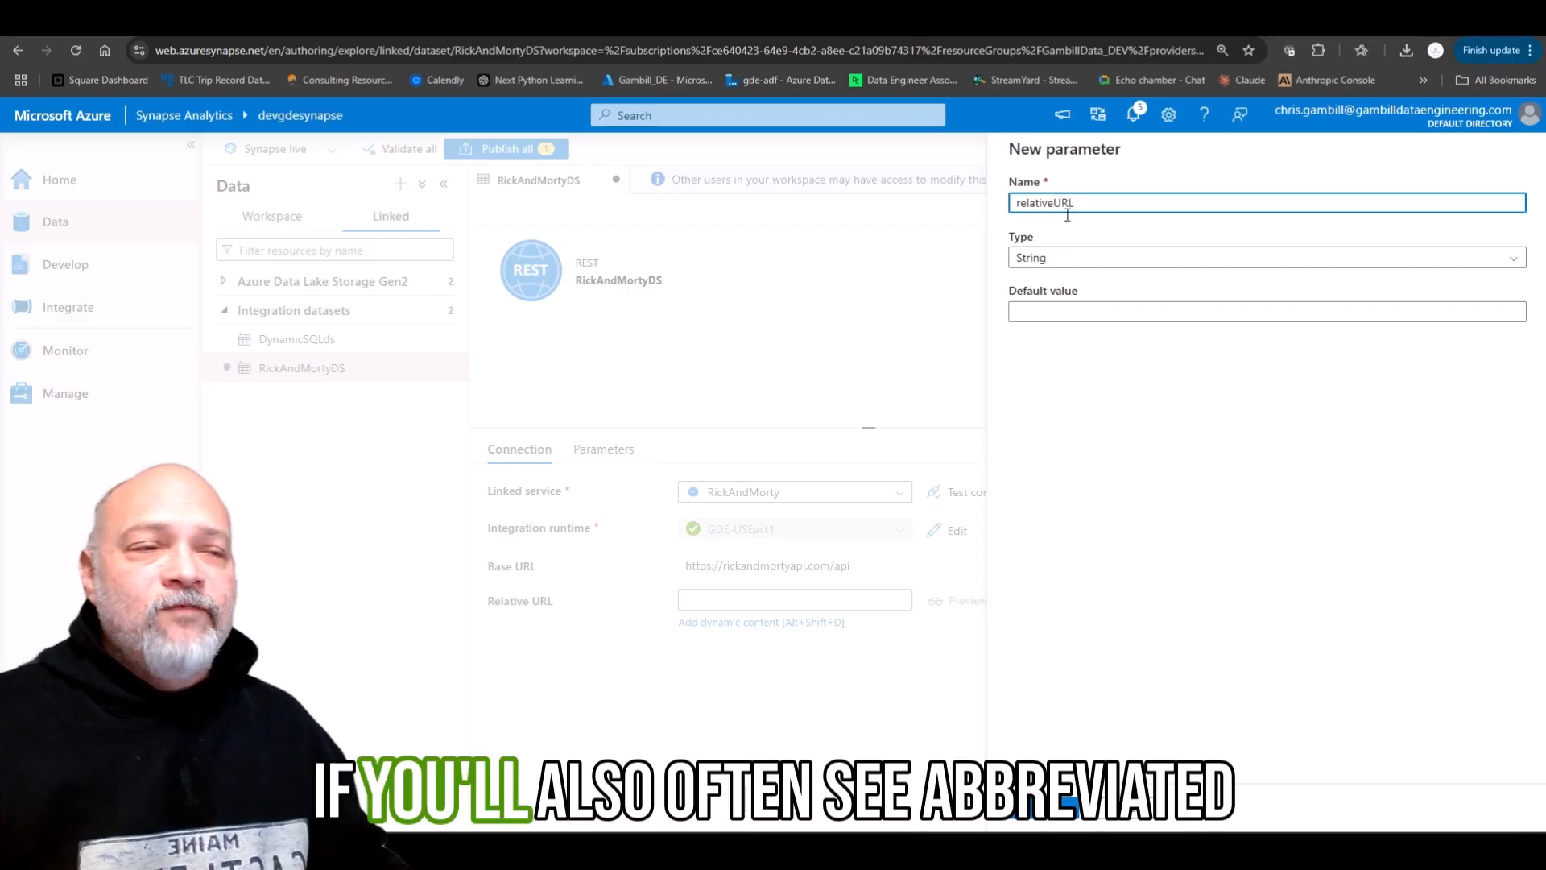
left_click(1083, 316)
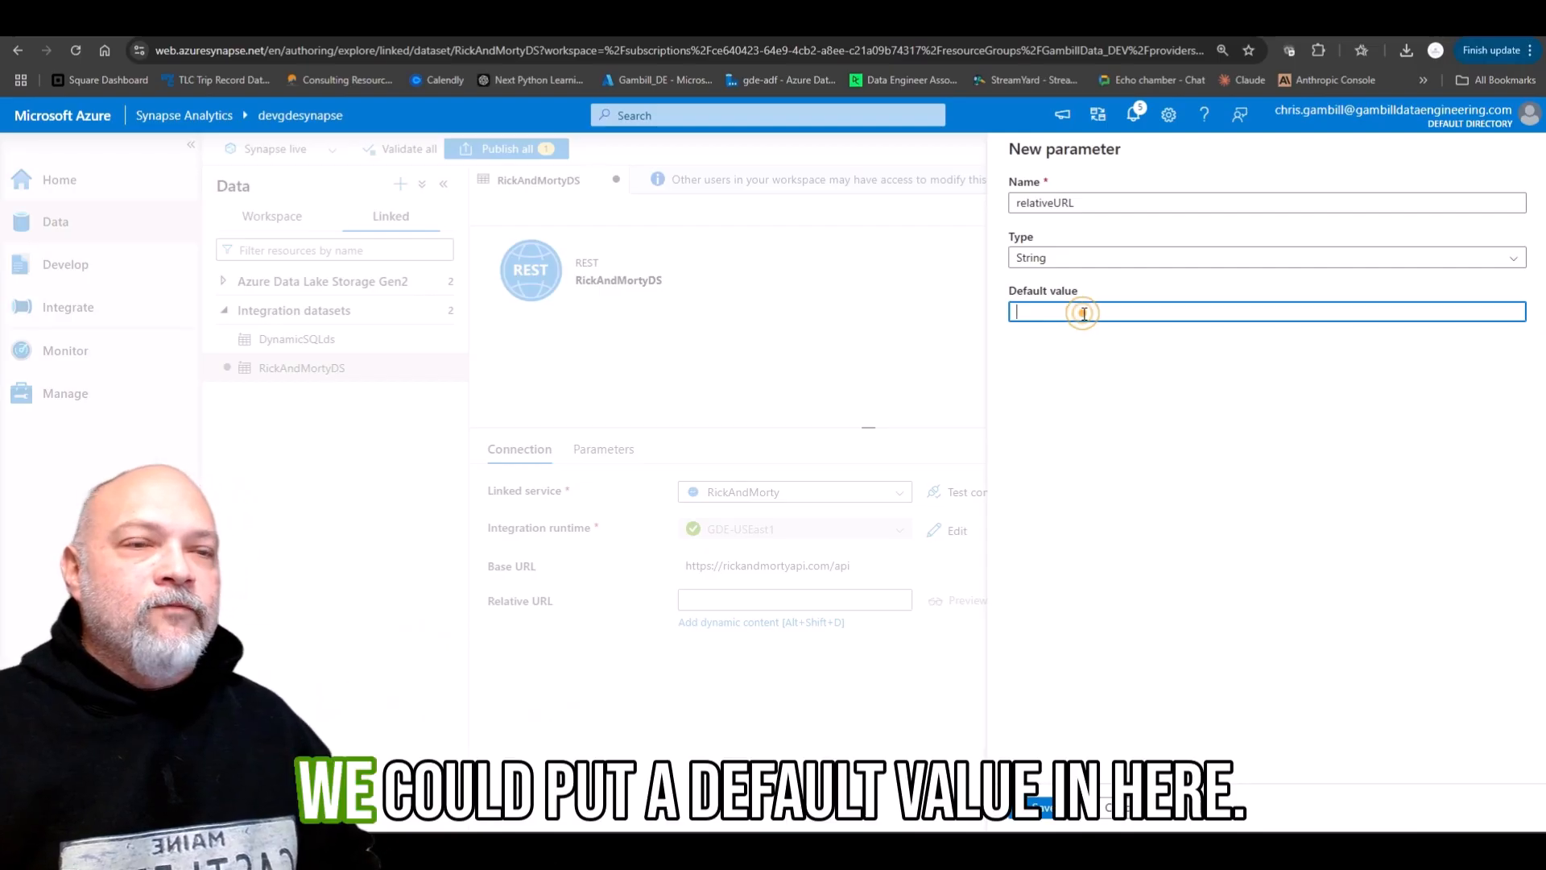
left_click(1049, 808)
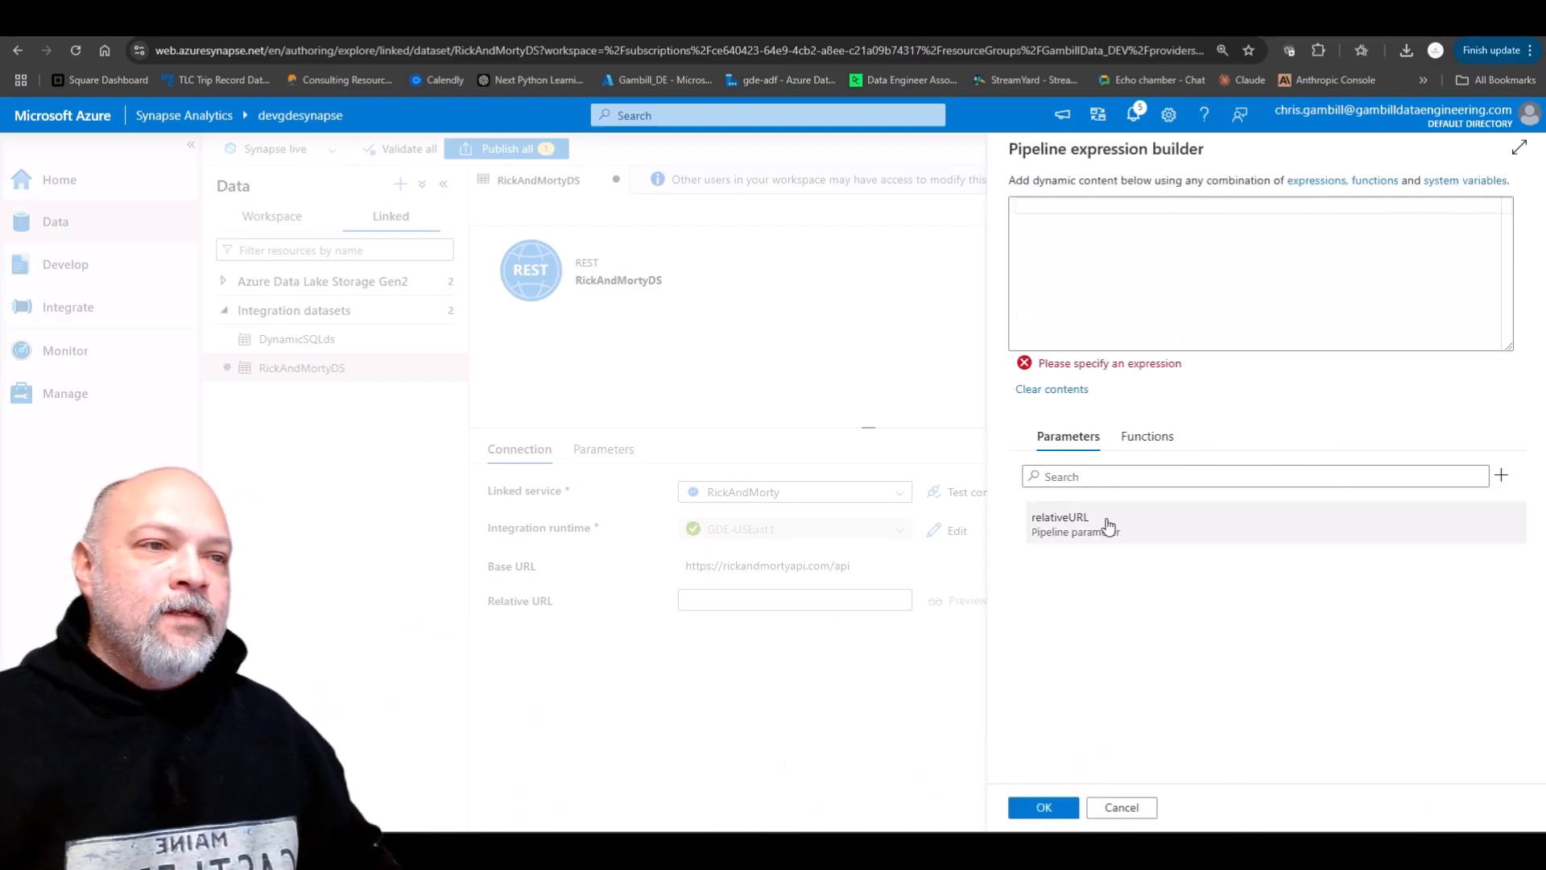
left_click(1109, 524)
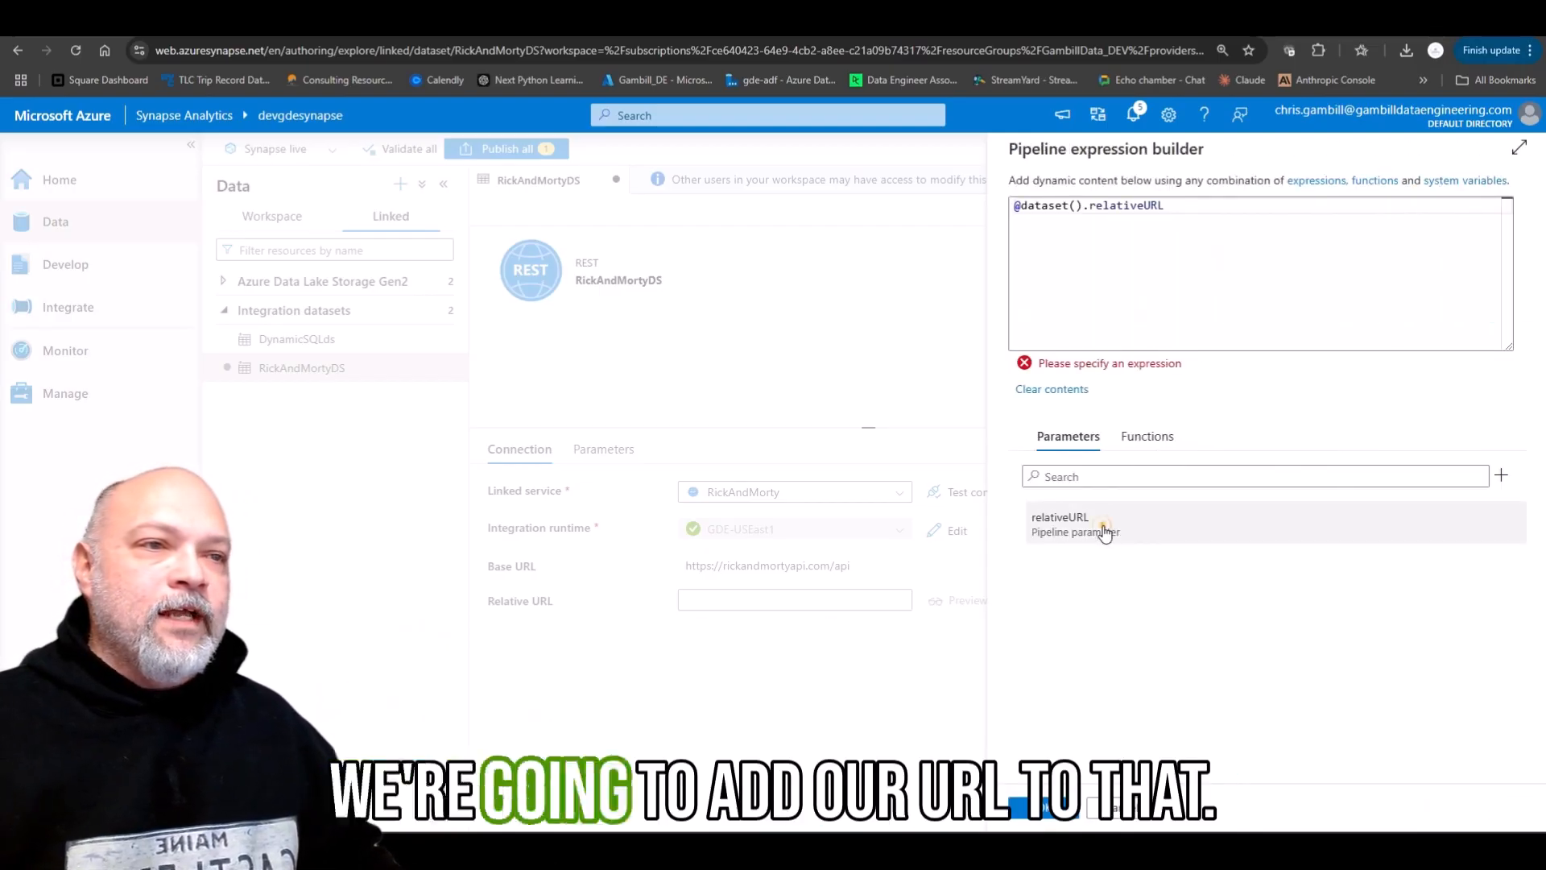
left_click(1049, 809)
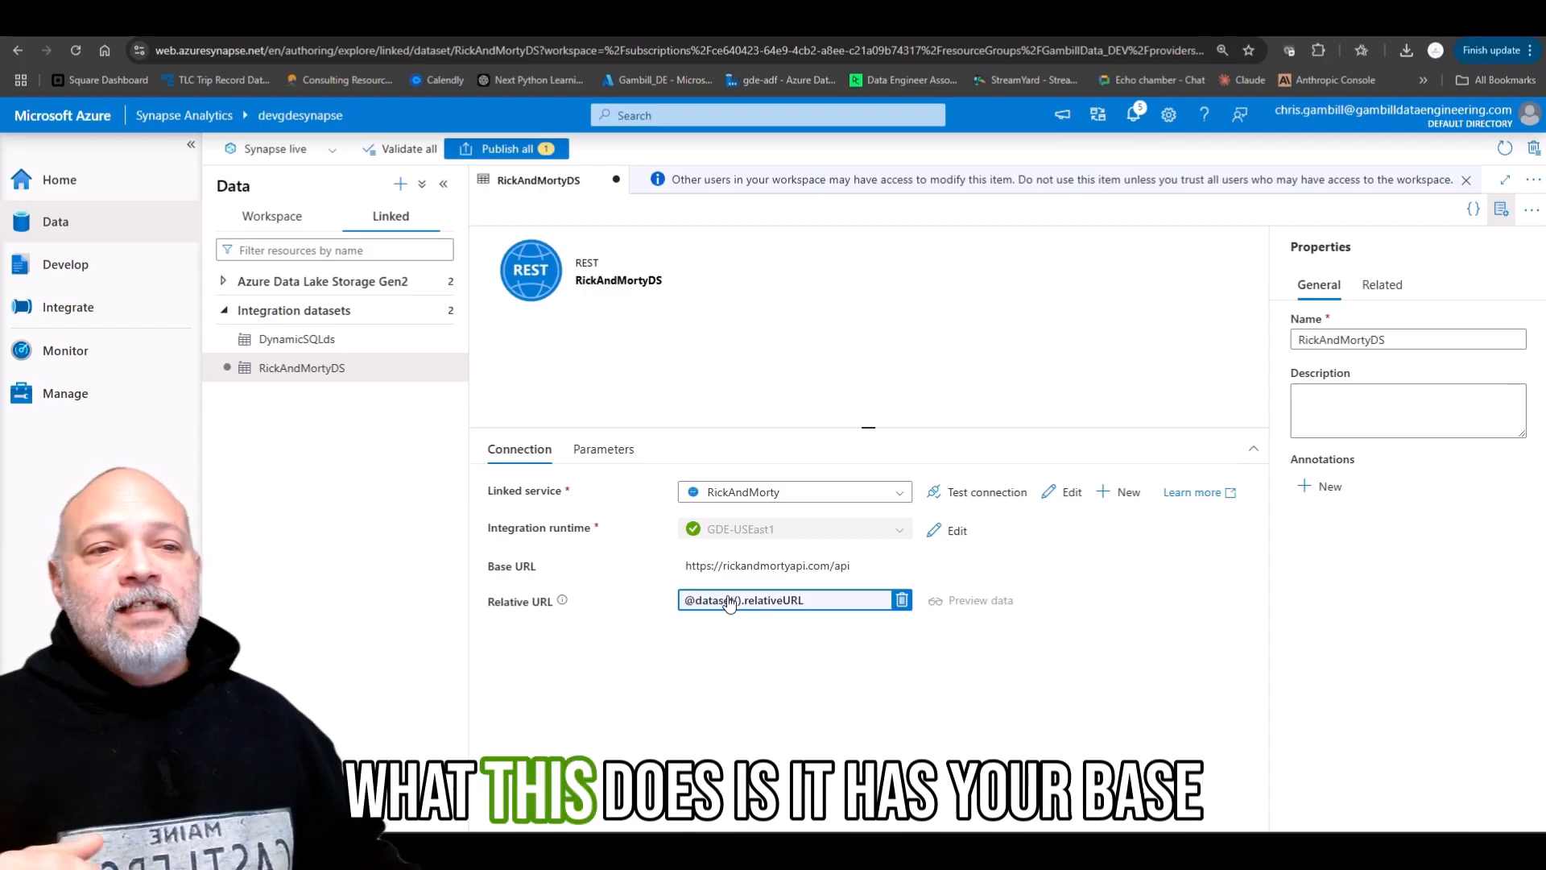
- Publish the new RickAndMortyDS dataset to the live environment
left_click_drag(859, 563, 681, 561)
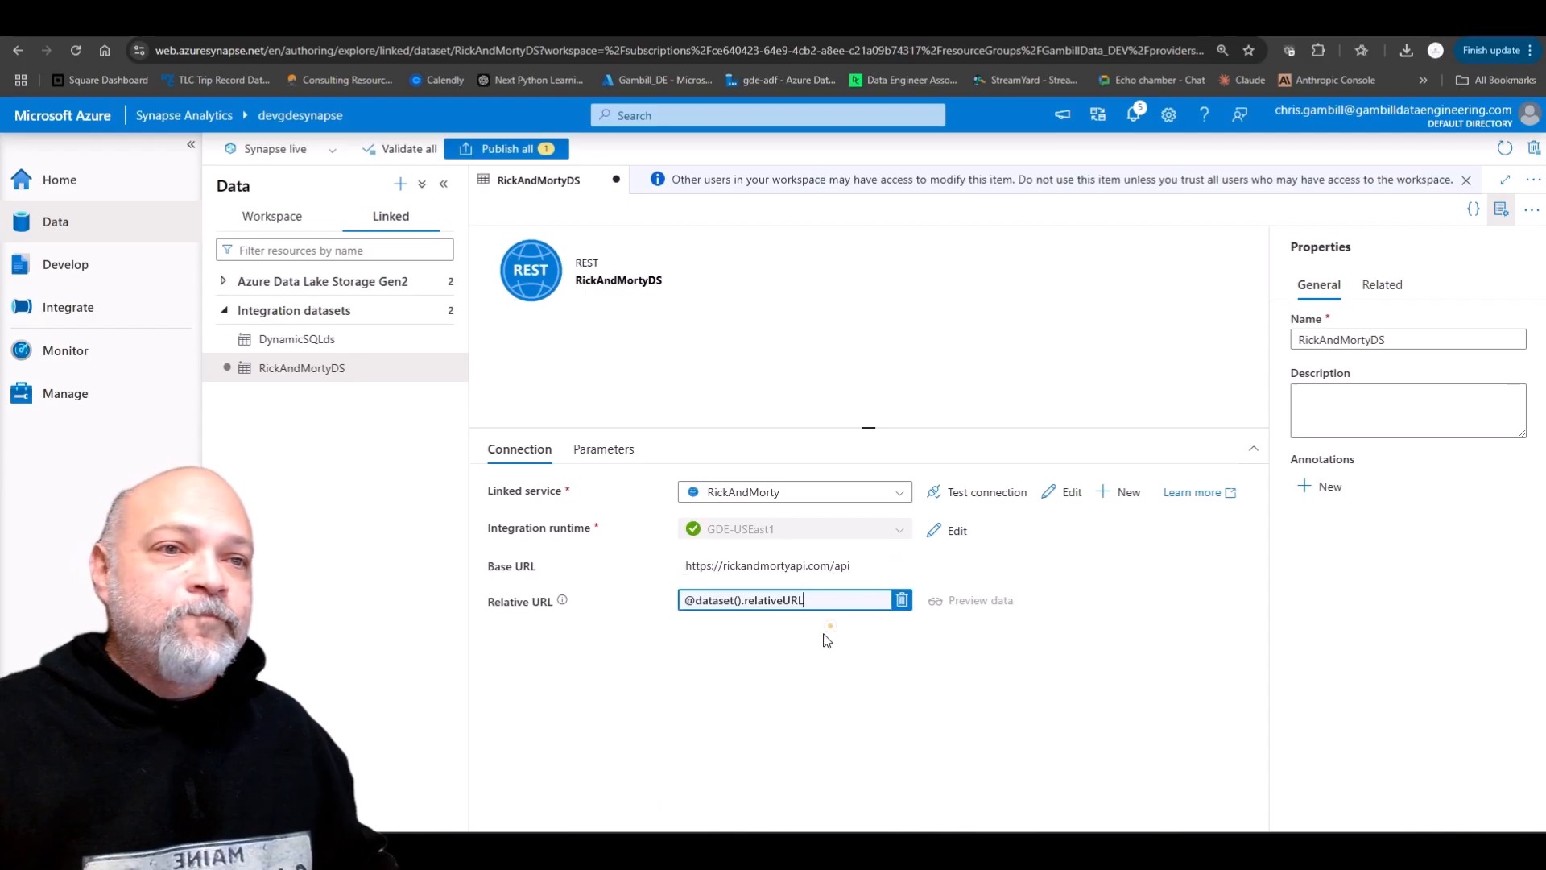
left_click(521, 149)
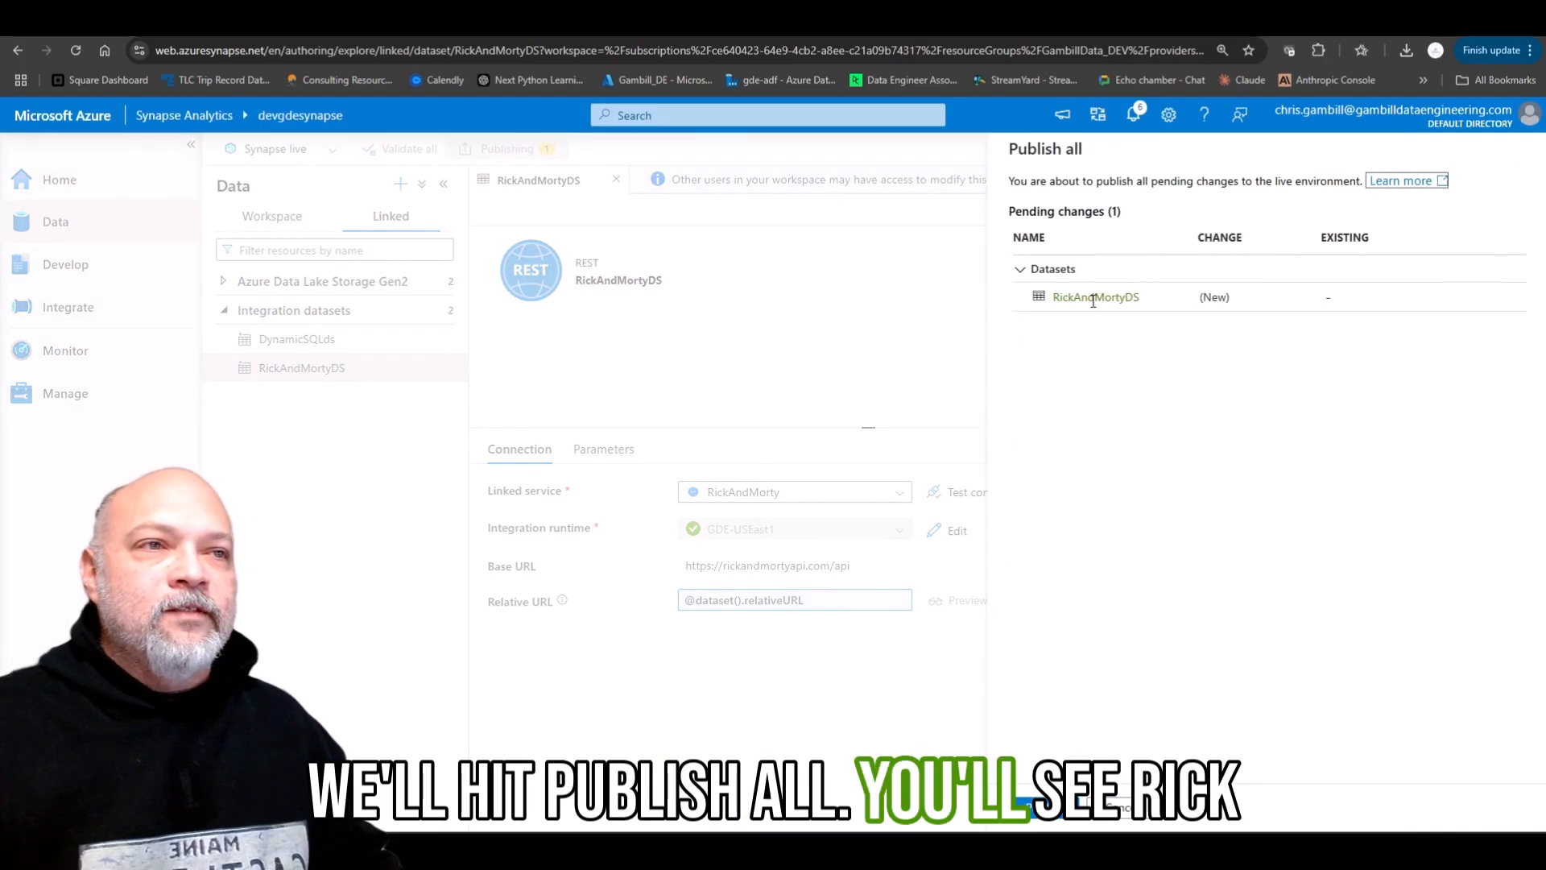
left_click(1044, 808)
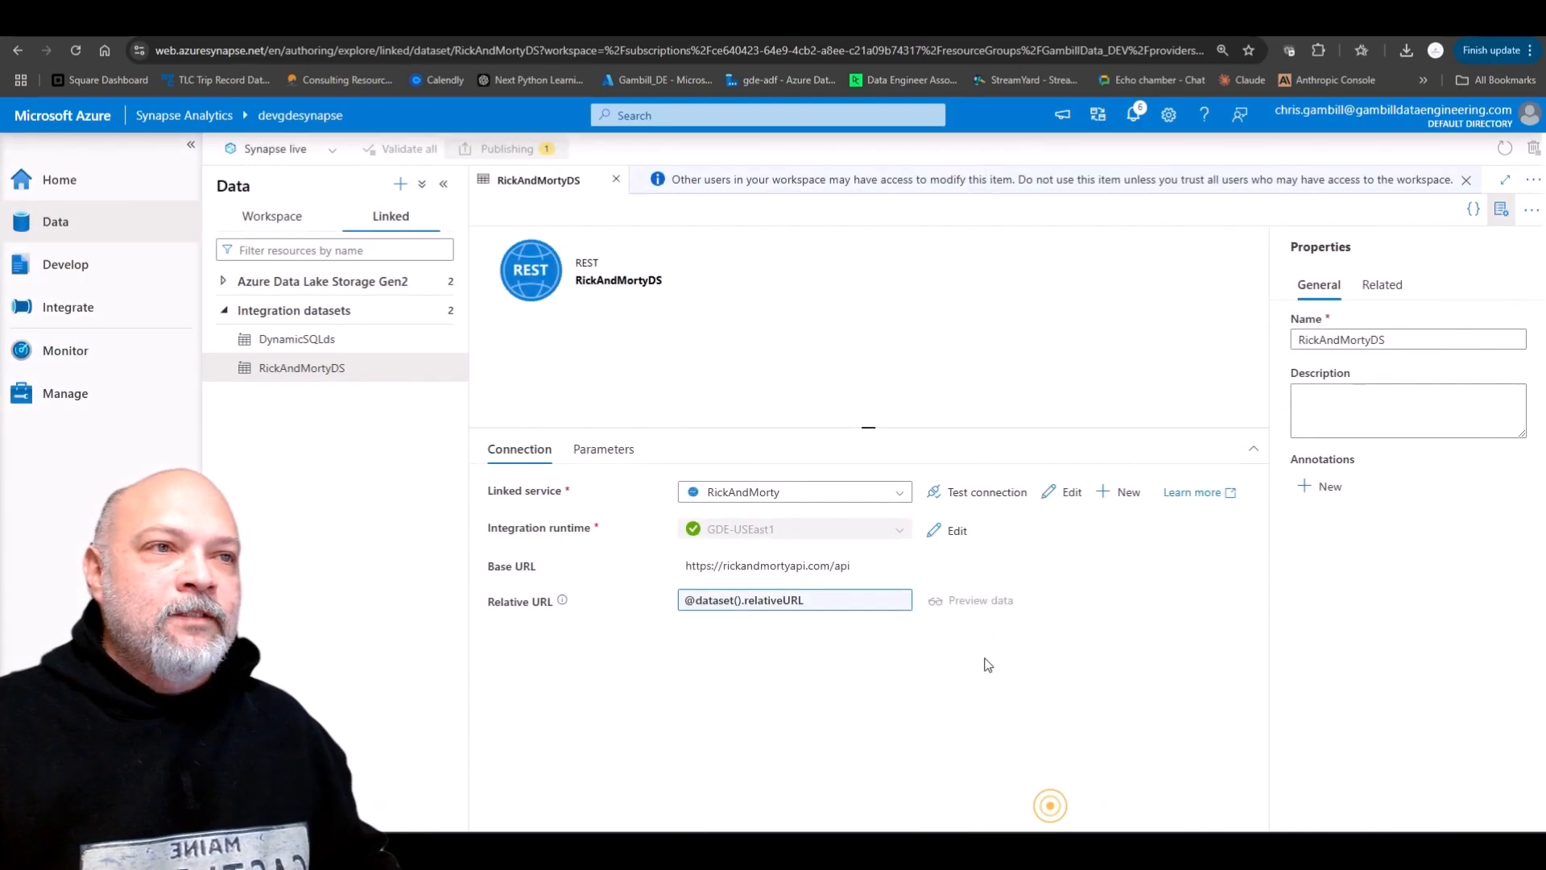